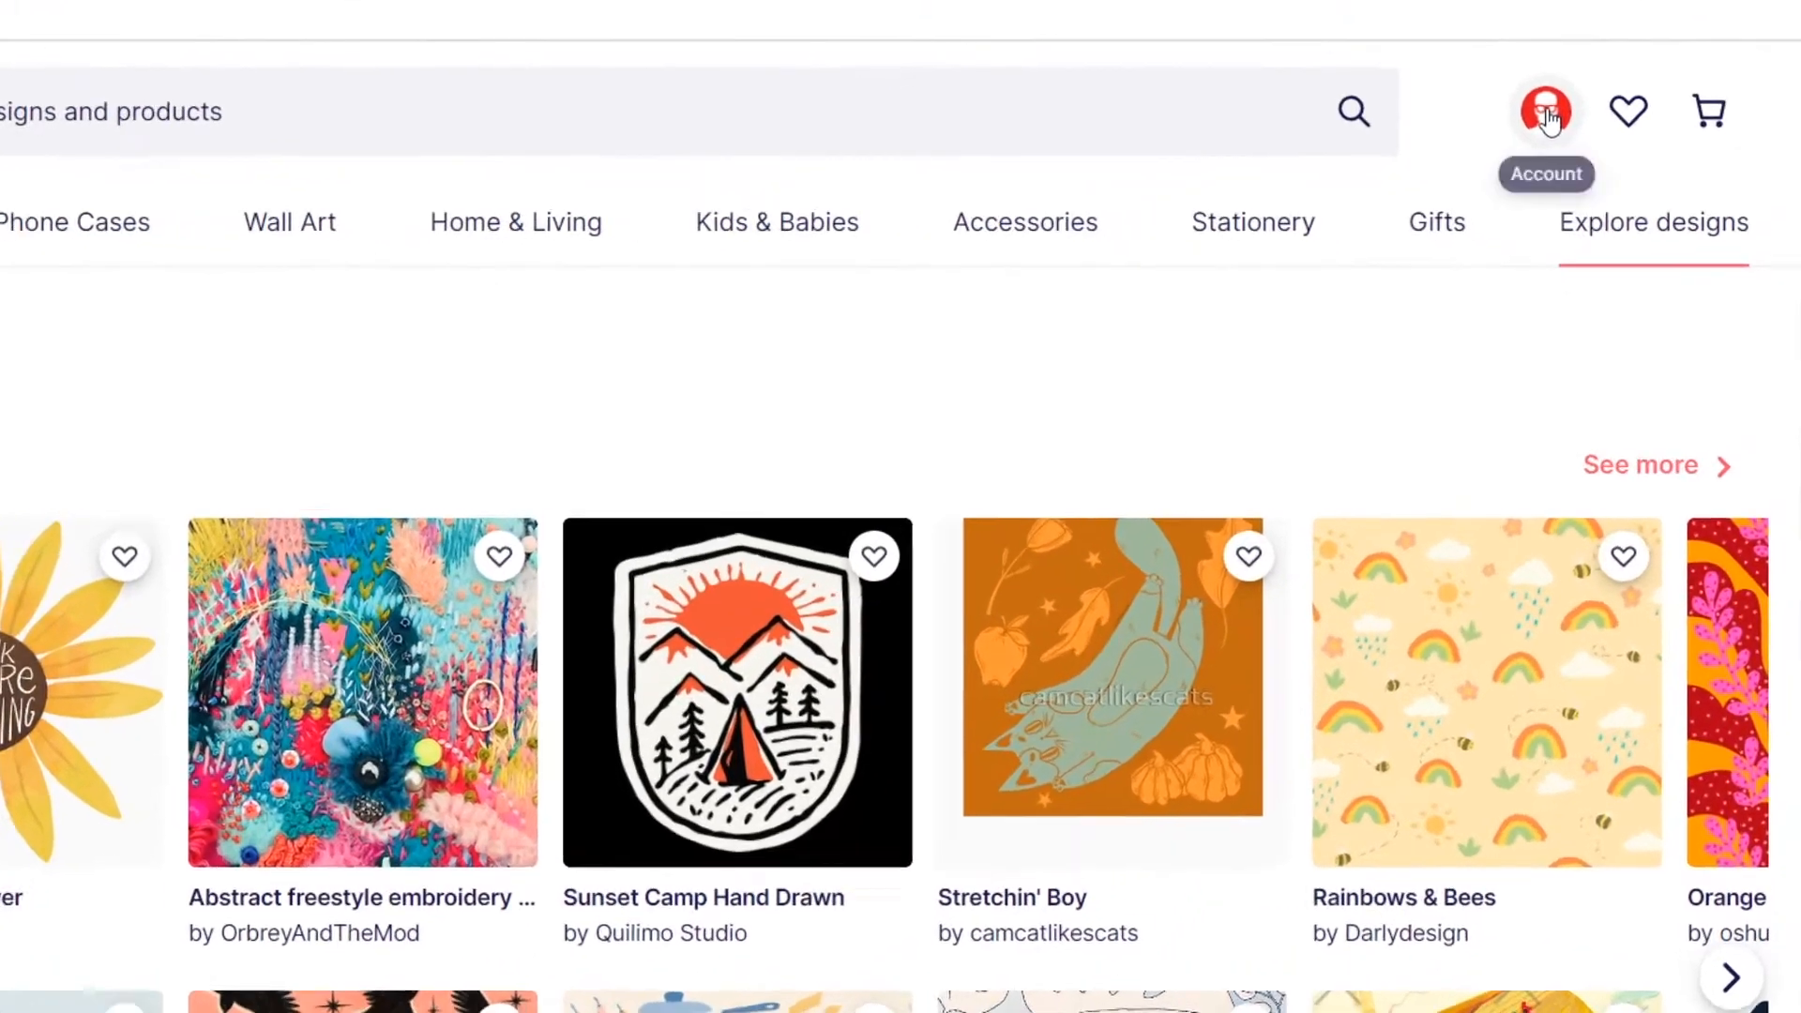
# Open the seller dashboard from the account options and start adding a new design
pyautogui.click(1593, 172)
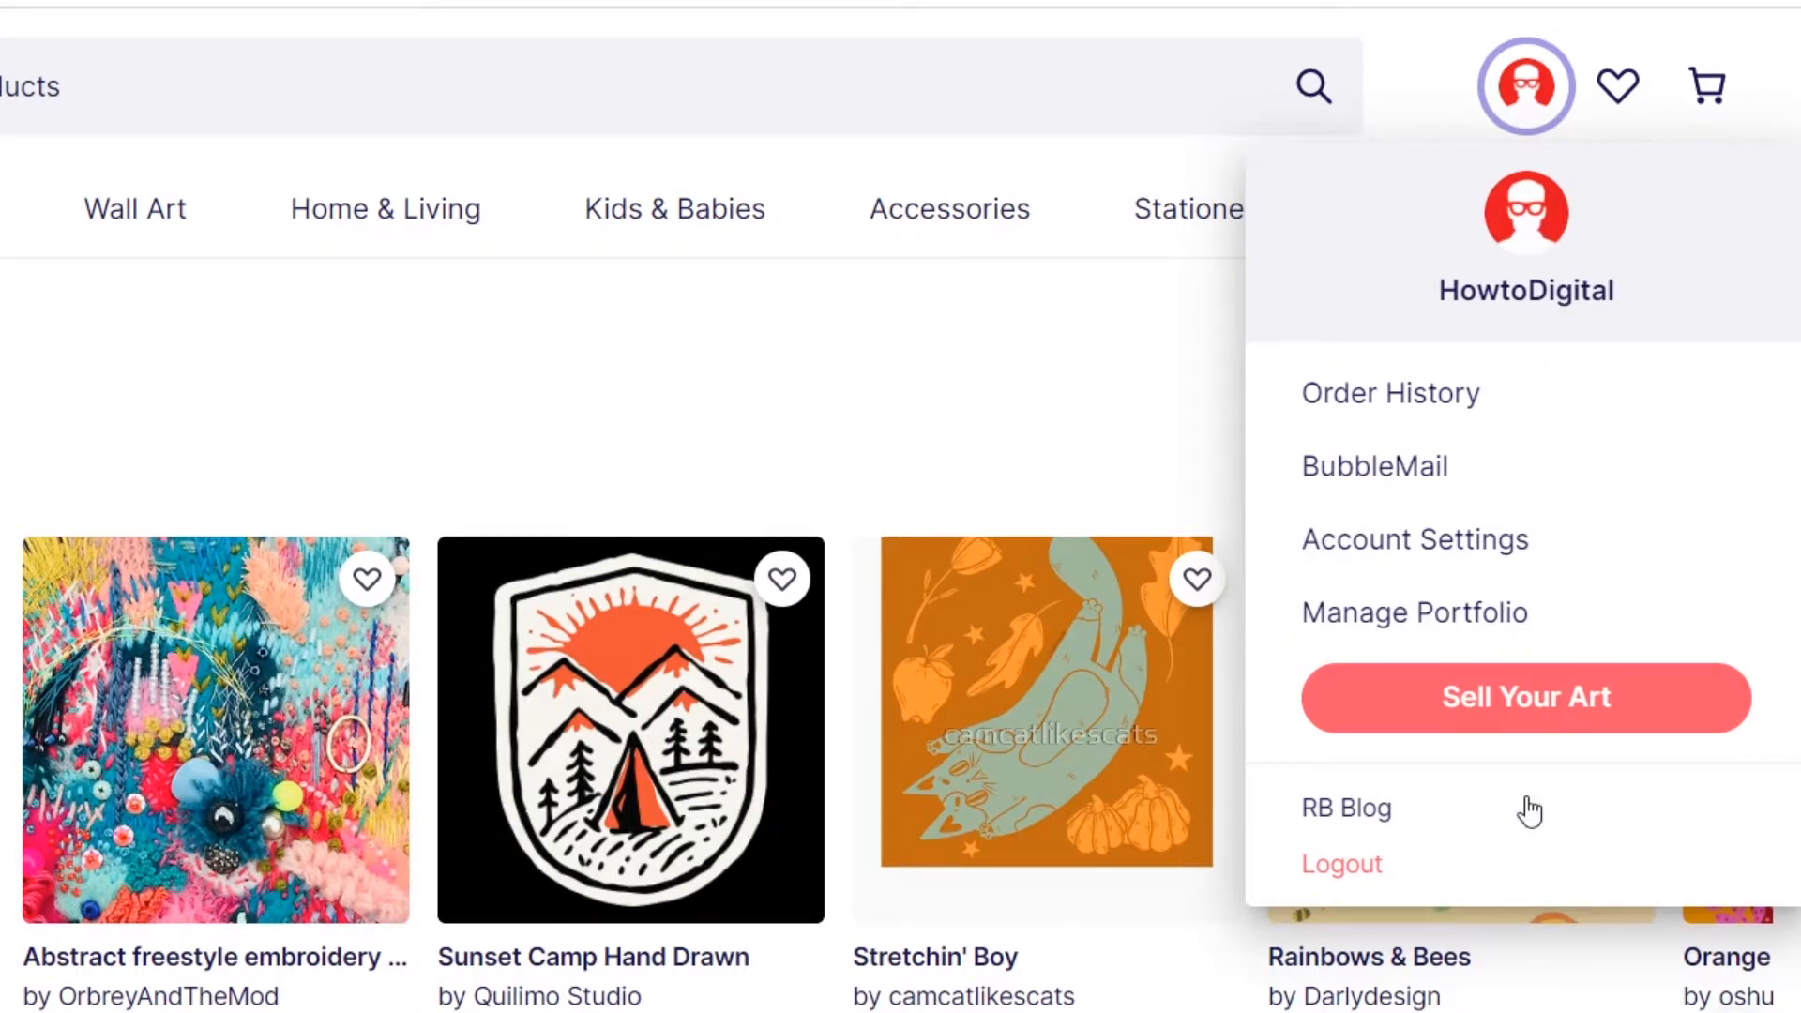
pyautogui.click(1489, 699)
pyautogui.scroll(-4, 1032, 656)
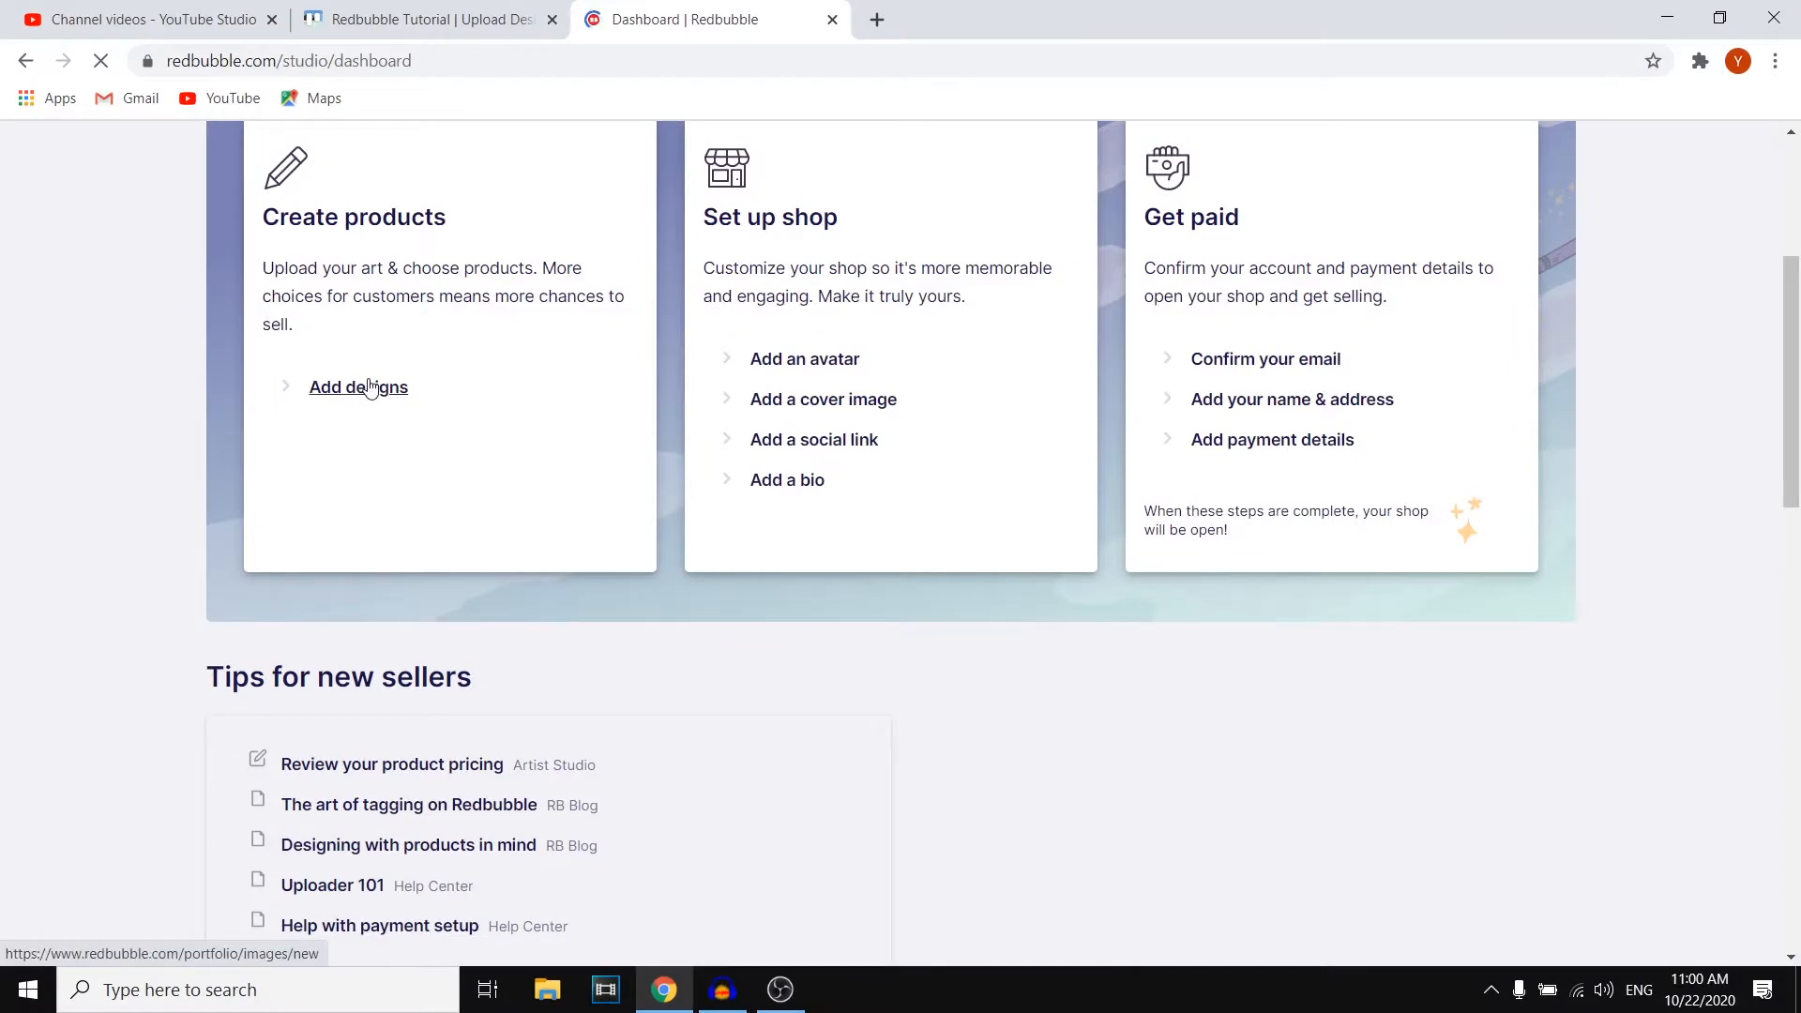
pyautogui.click(370, 388)
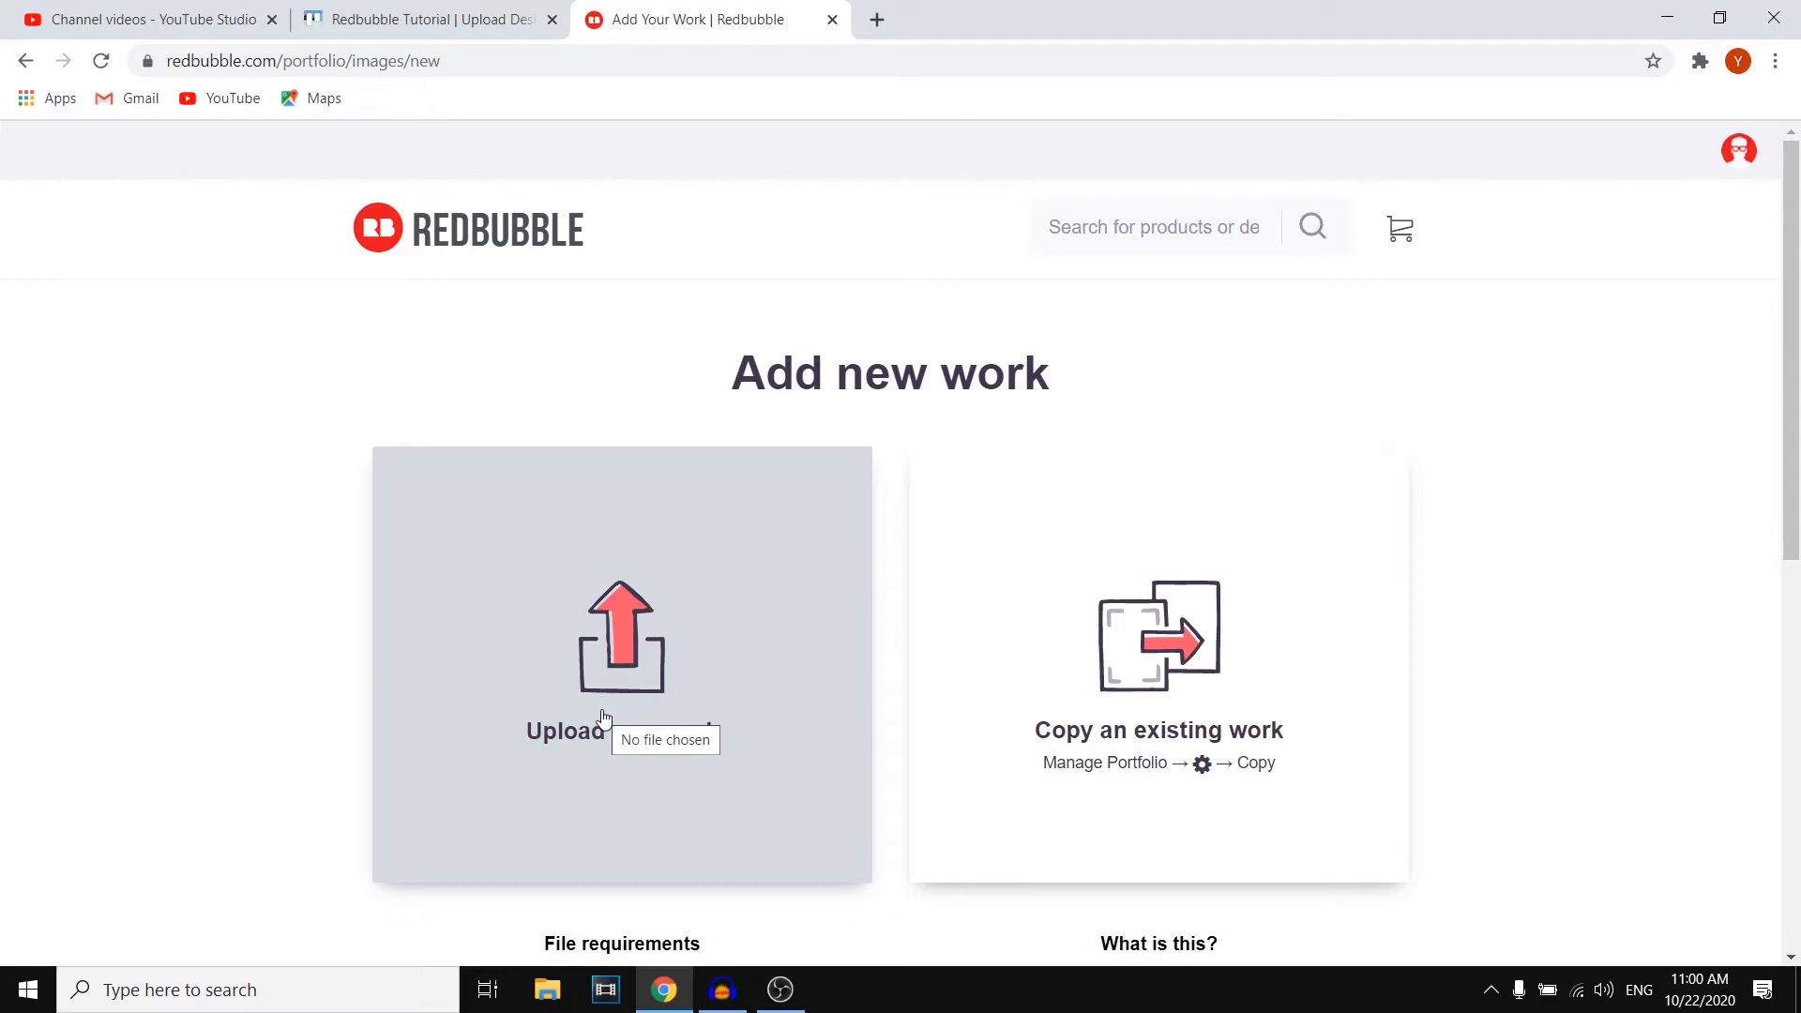
# Upload the image laurel-wreath-297675_1280 from the D: drive as a new work
pyautogui.click(608, 667)
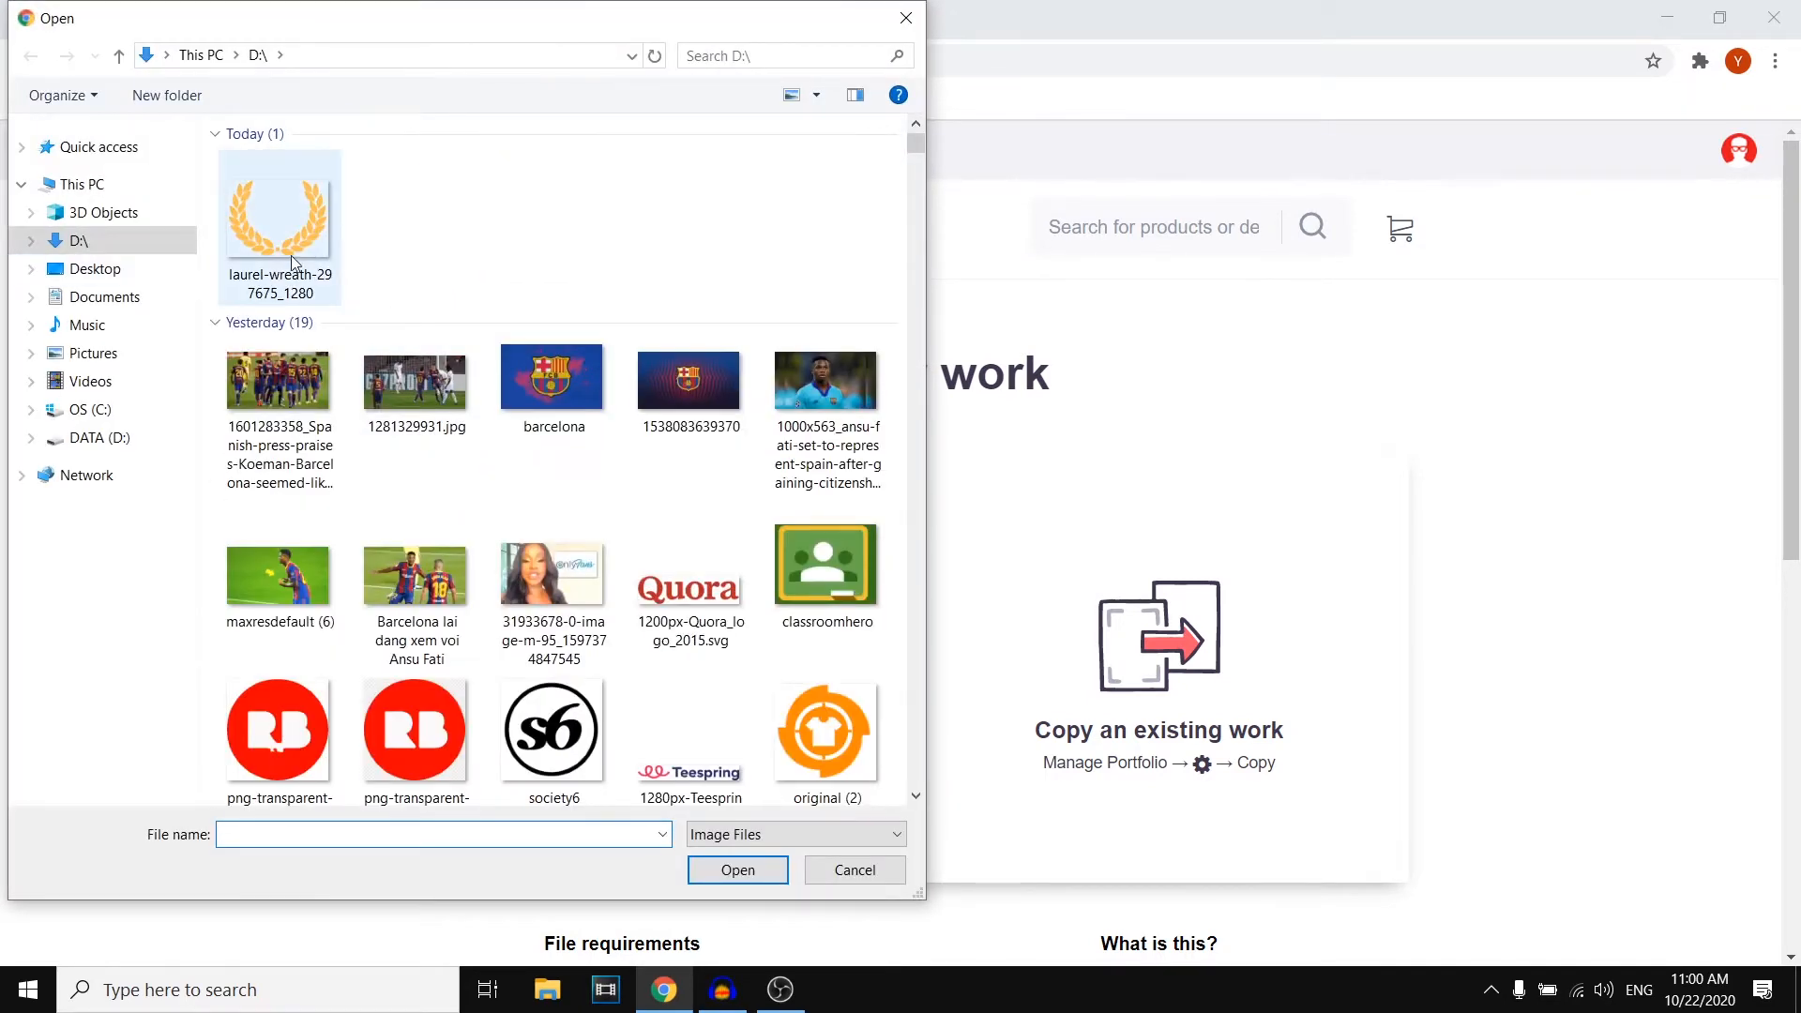
pyautogui.scroll(-7, 510, 476)
pyautogui.scroll(3, 563, 462)
pyautogui.scroll(5, 562, 461)
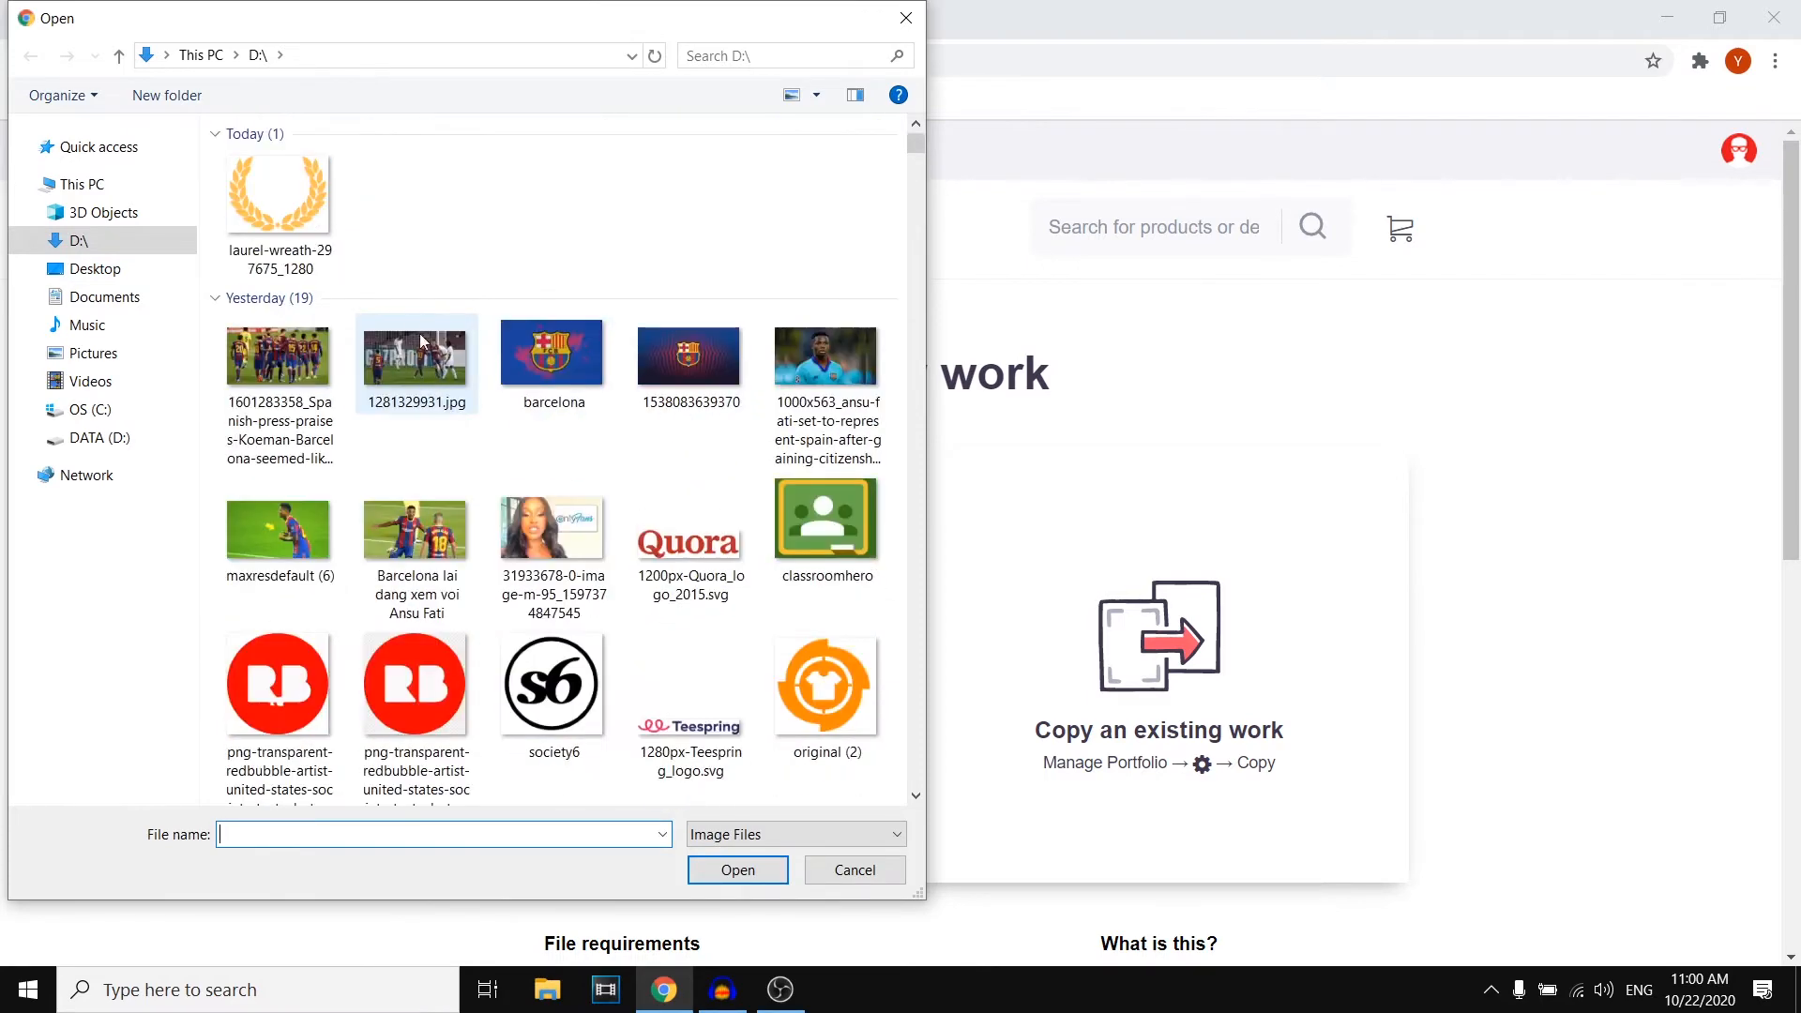
pyautogui.click(319, 191)
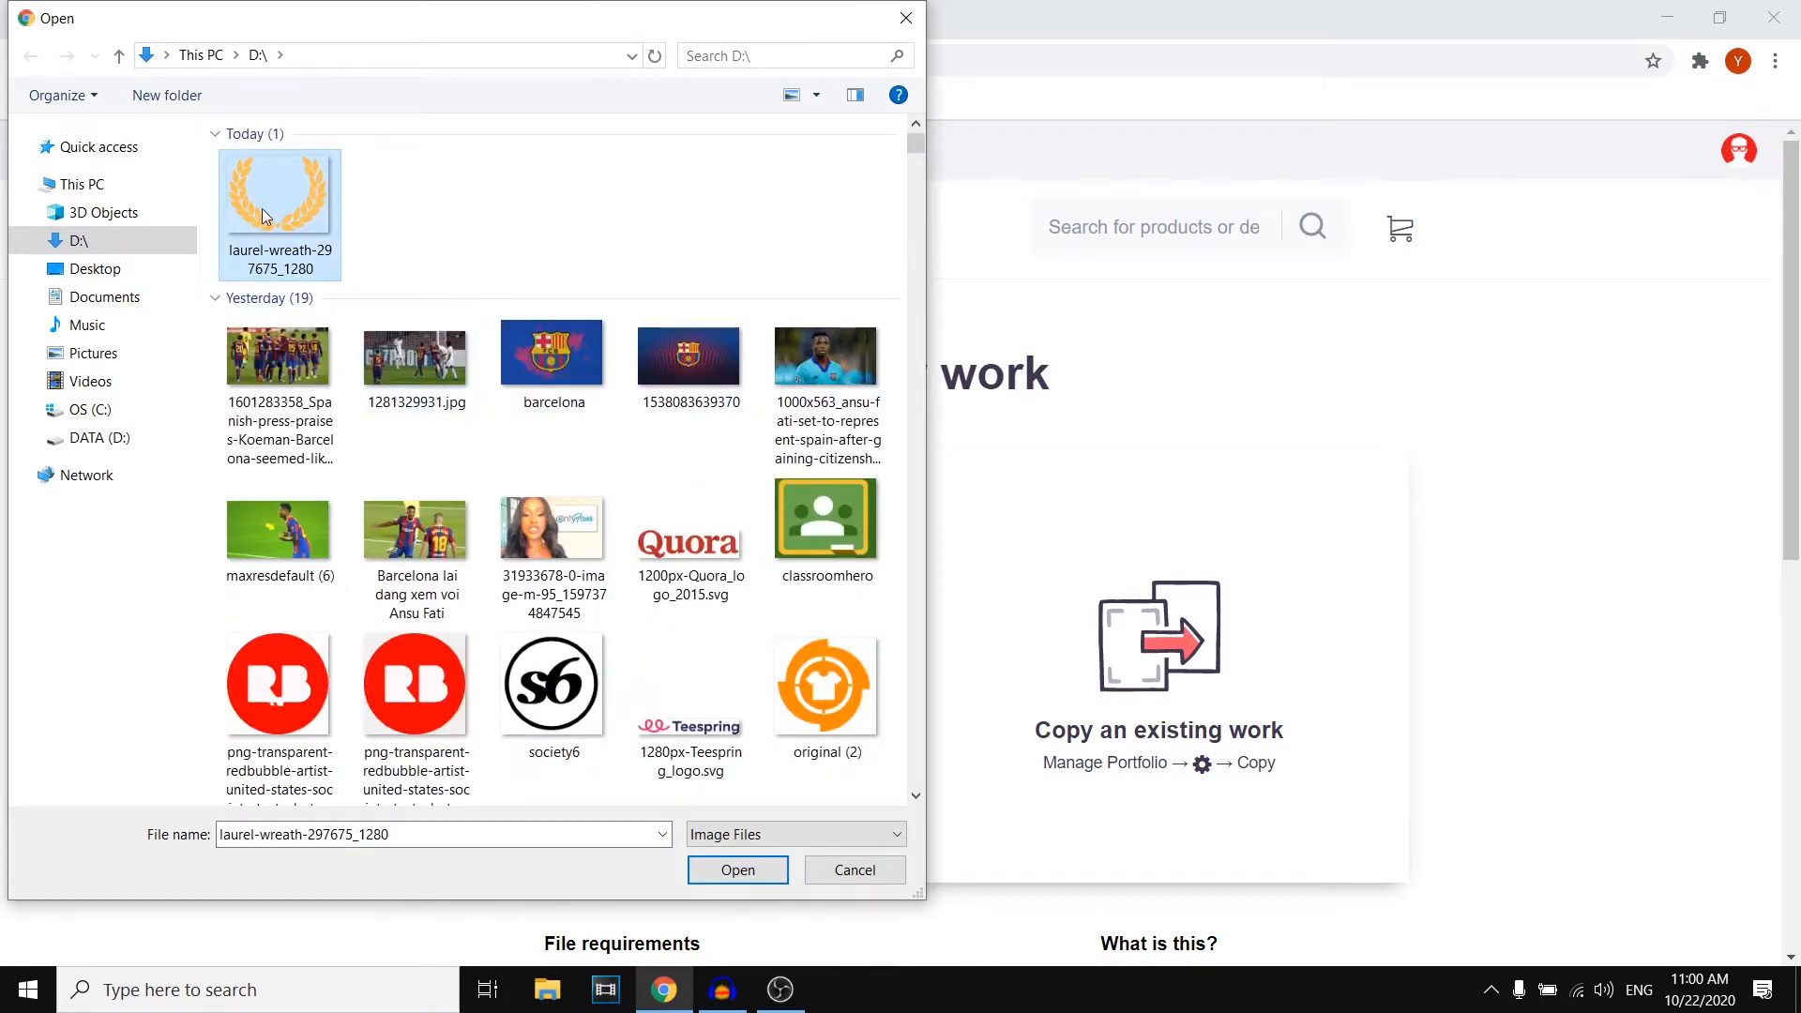
pyautogui.click(731, 871)
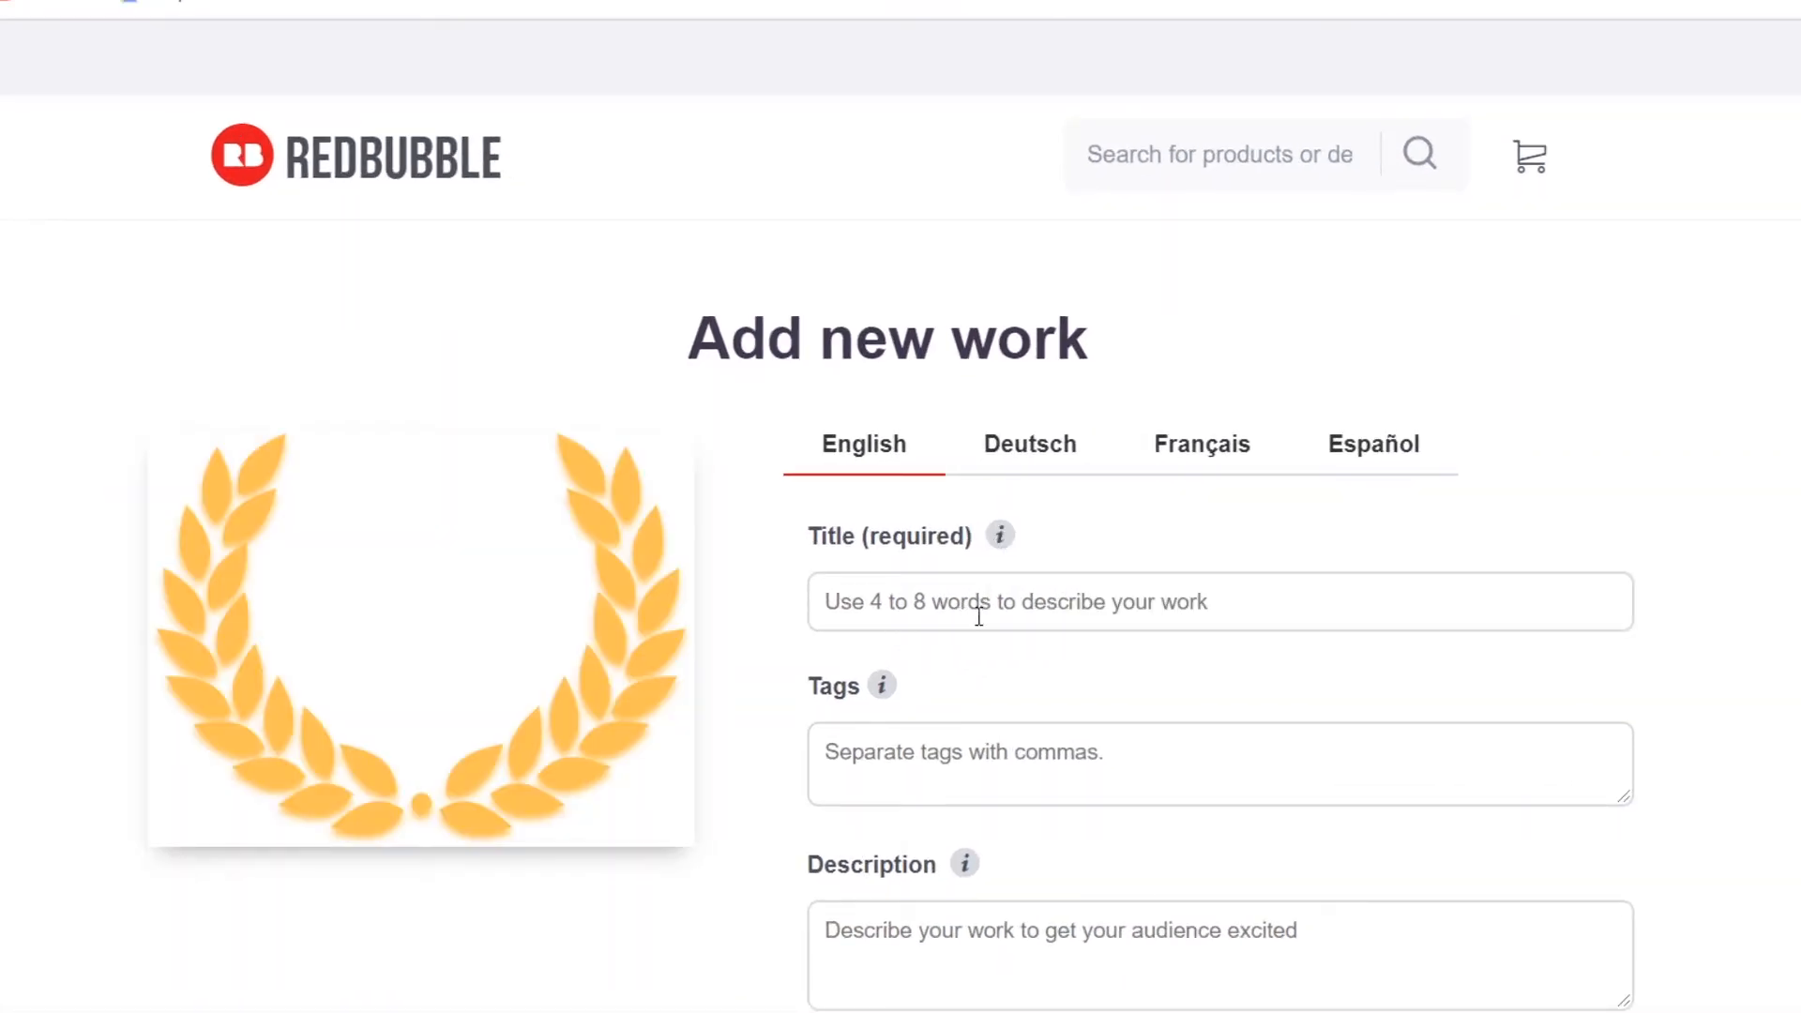
# Search the marketplace for "crown" in a separate browser tab and browse the matching designs
pyautogui.moveTo(1007, 559)
pyautogui.rightClick(705, 6)
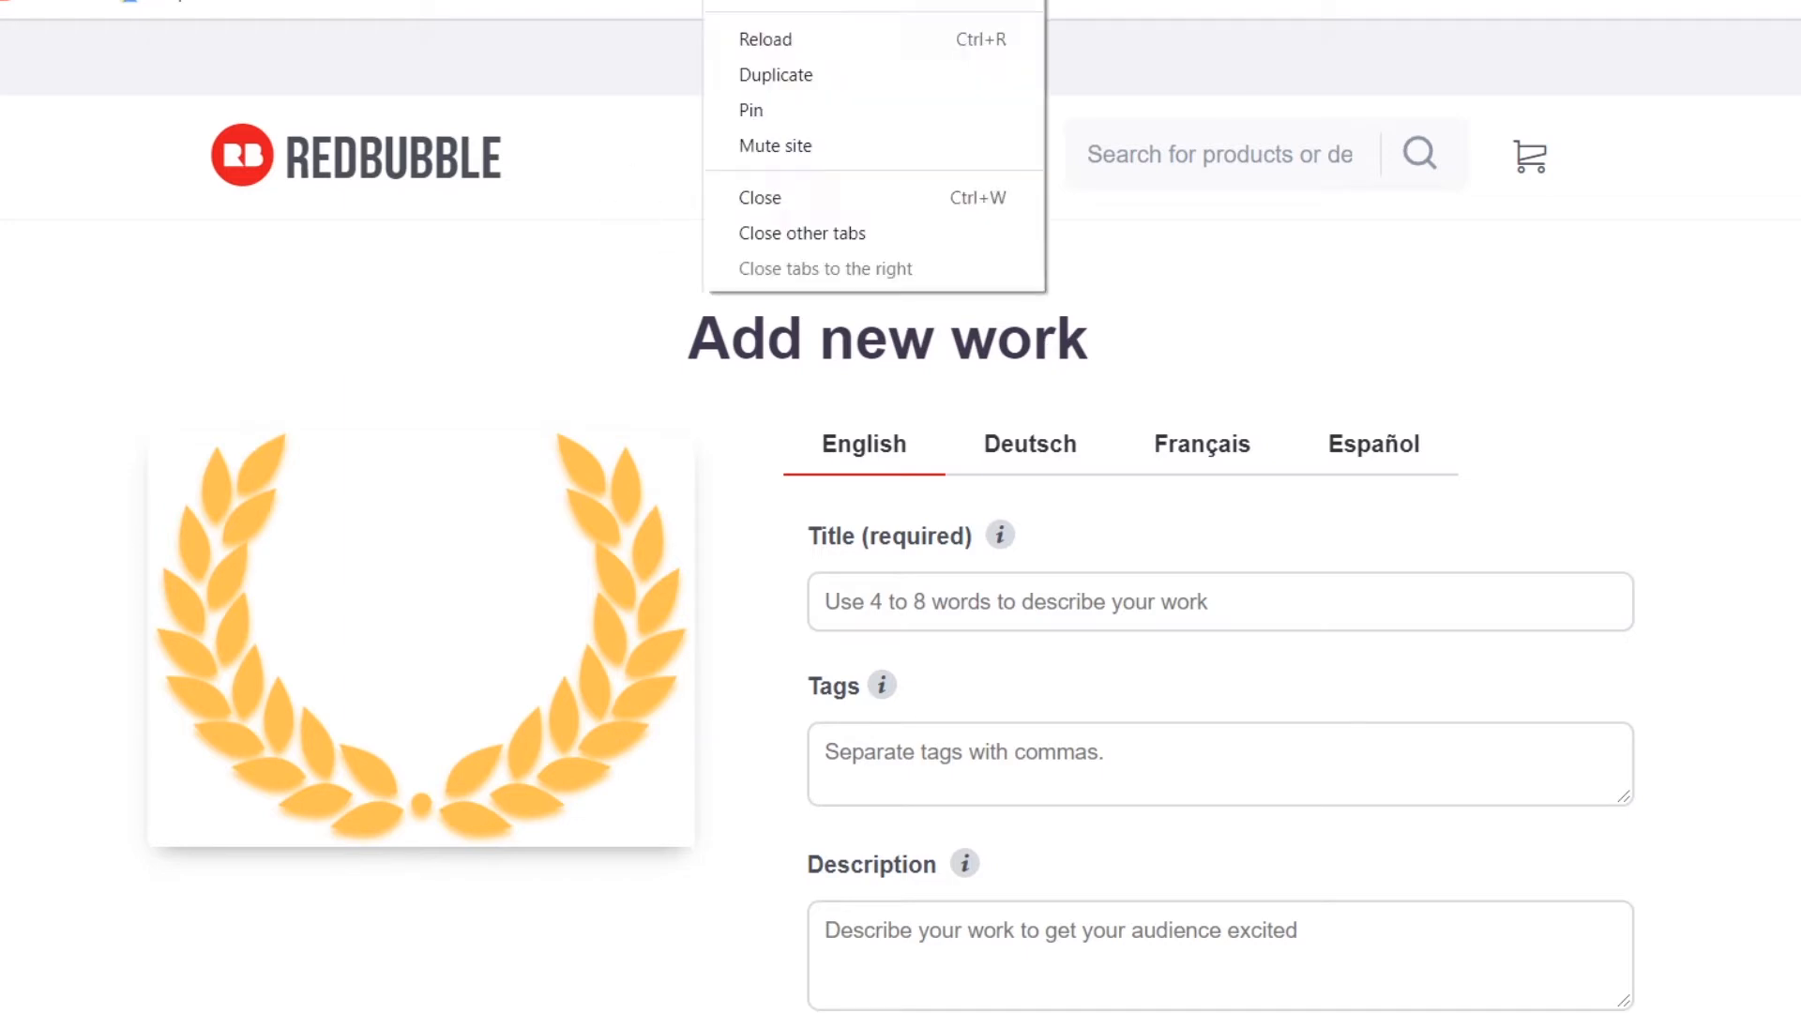
pyautogui.click(852, 73)
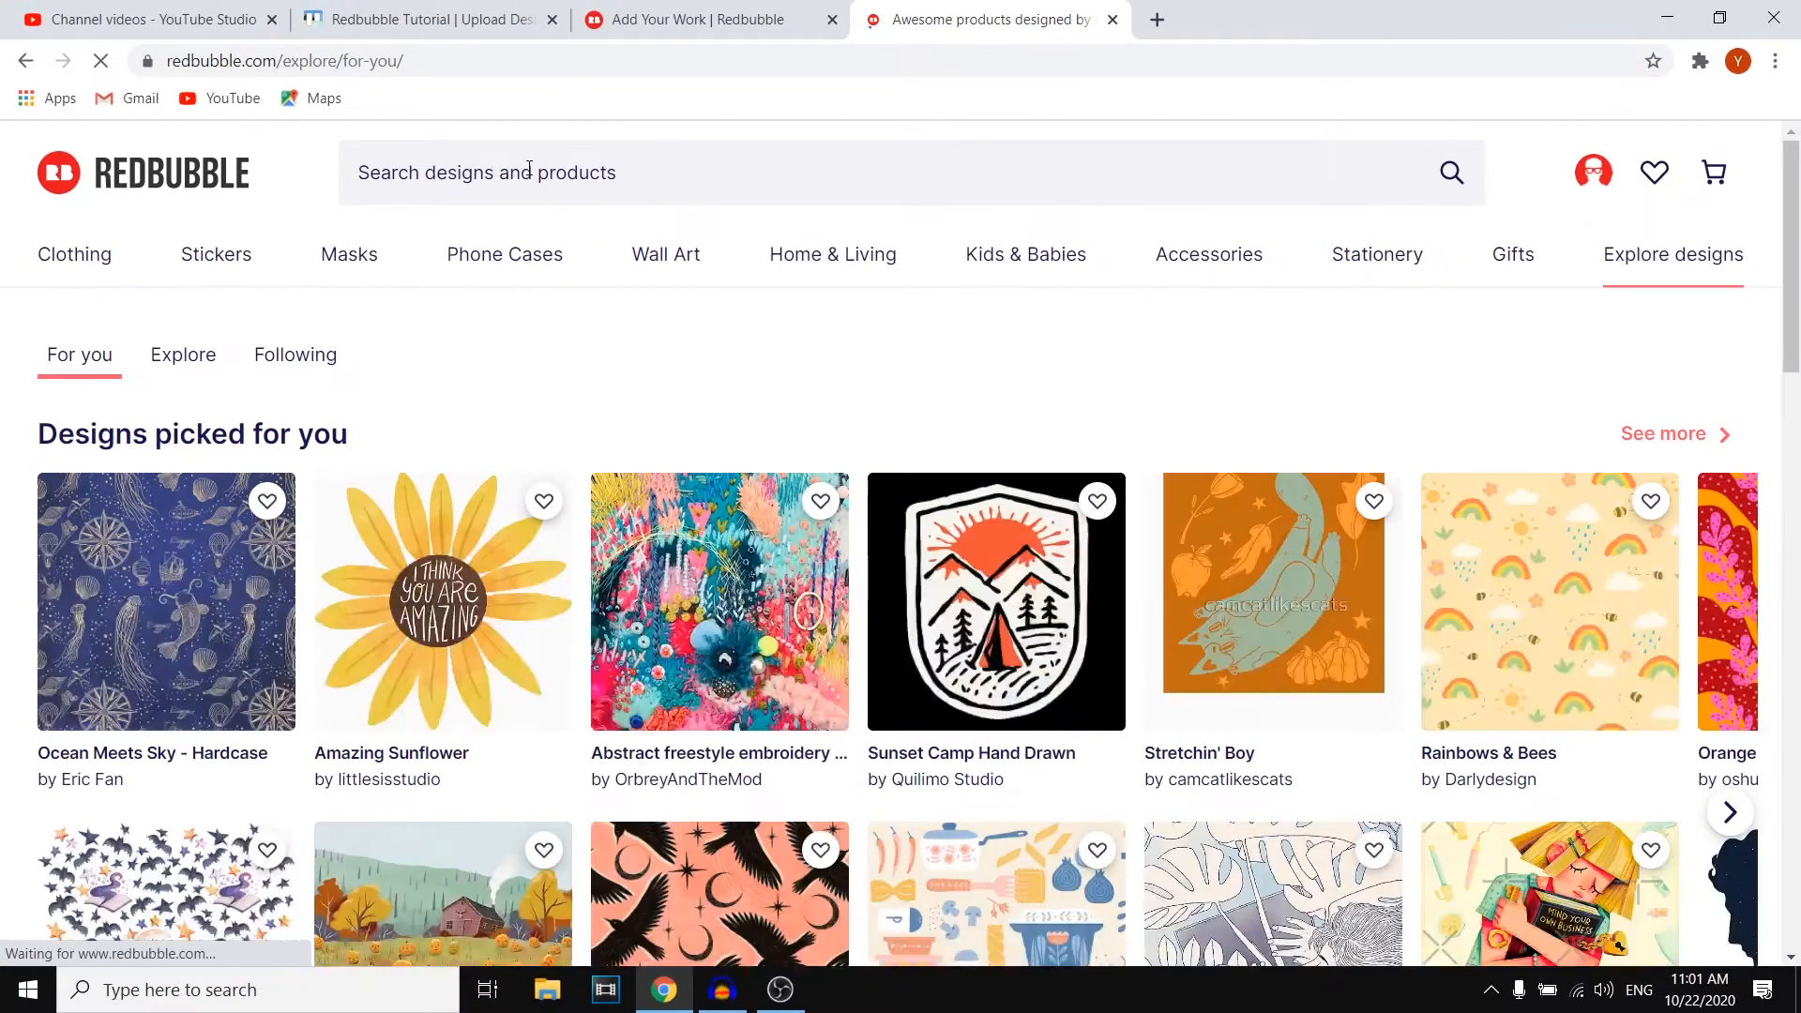
pyautogui.click(717, 165)
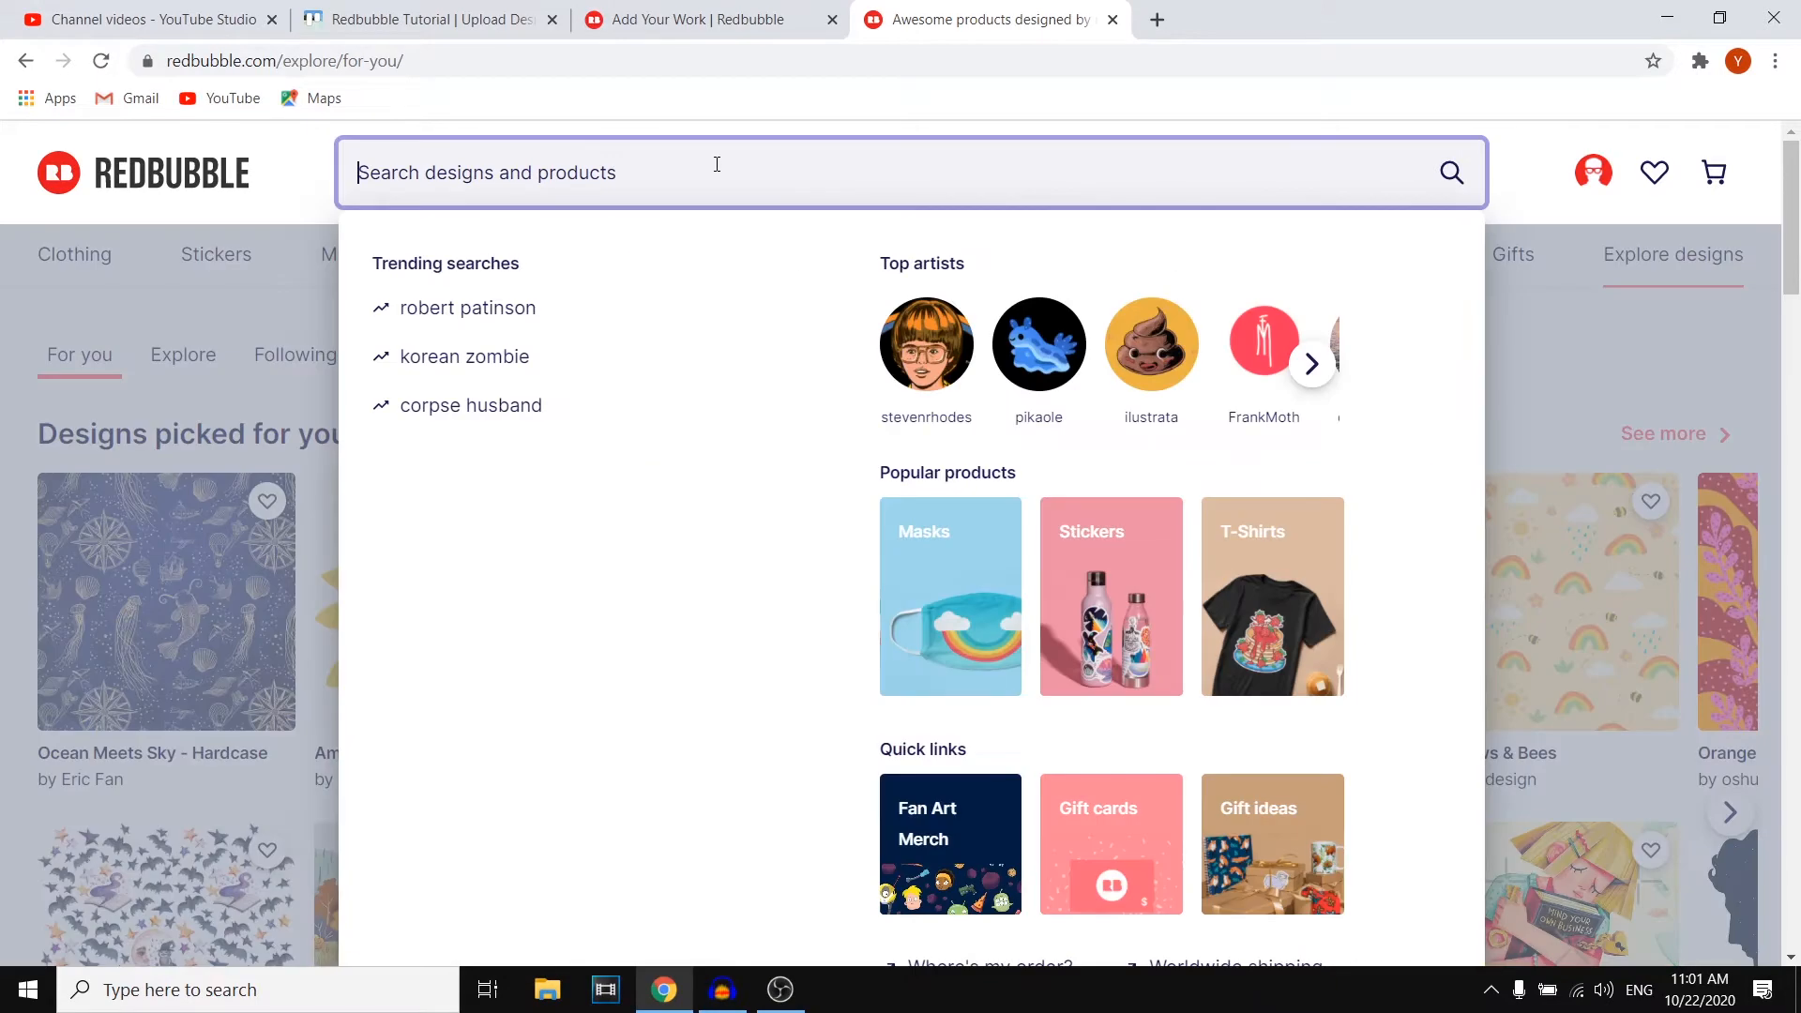
pyautogui.write('crown')
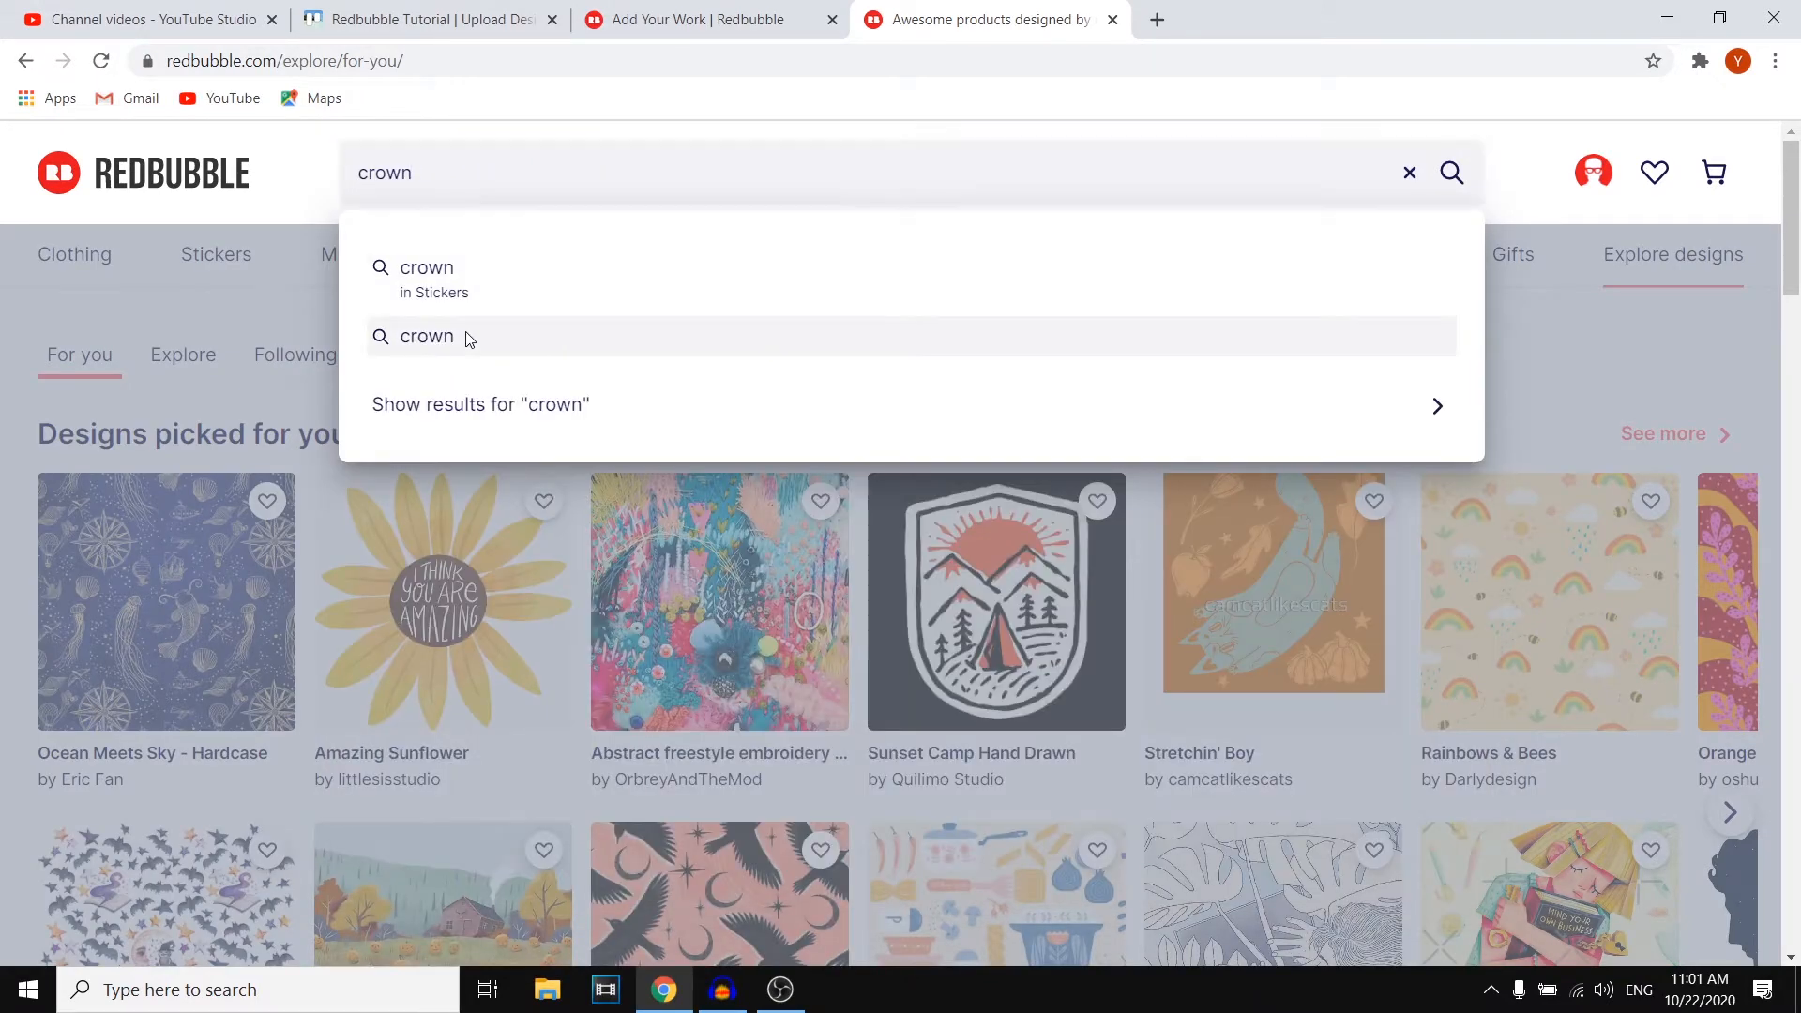
pyautogui.click(468, 336)
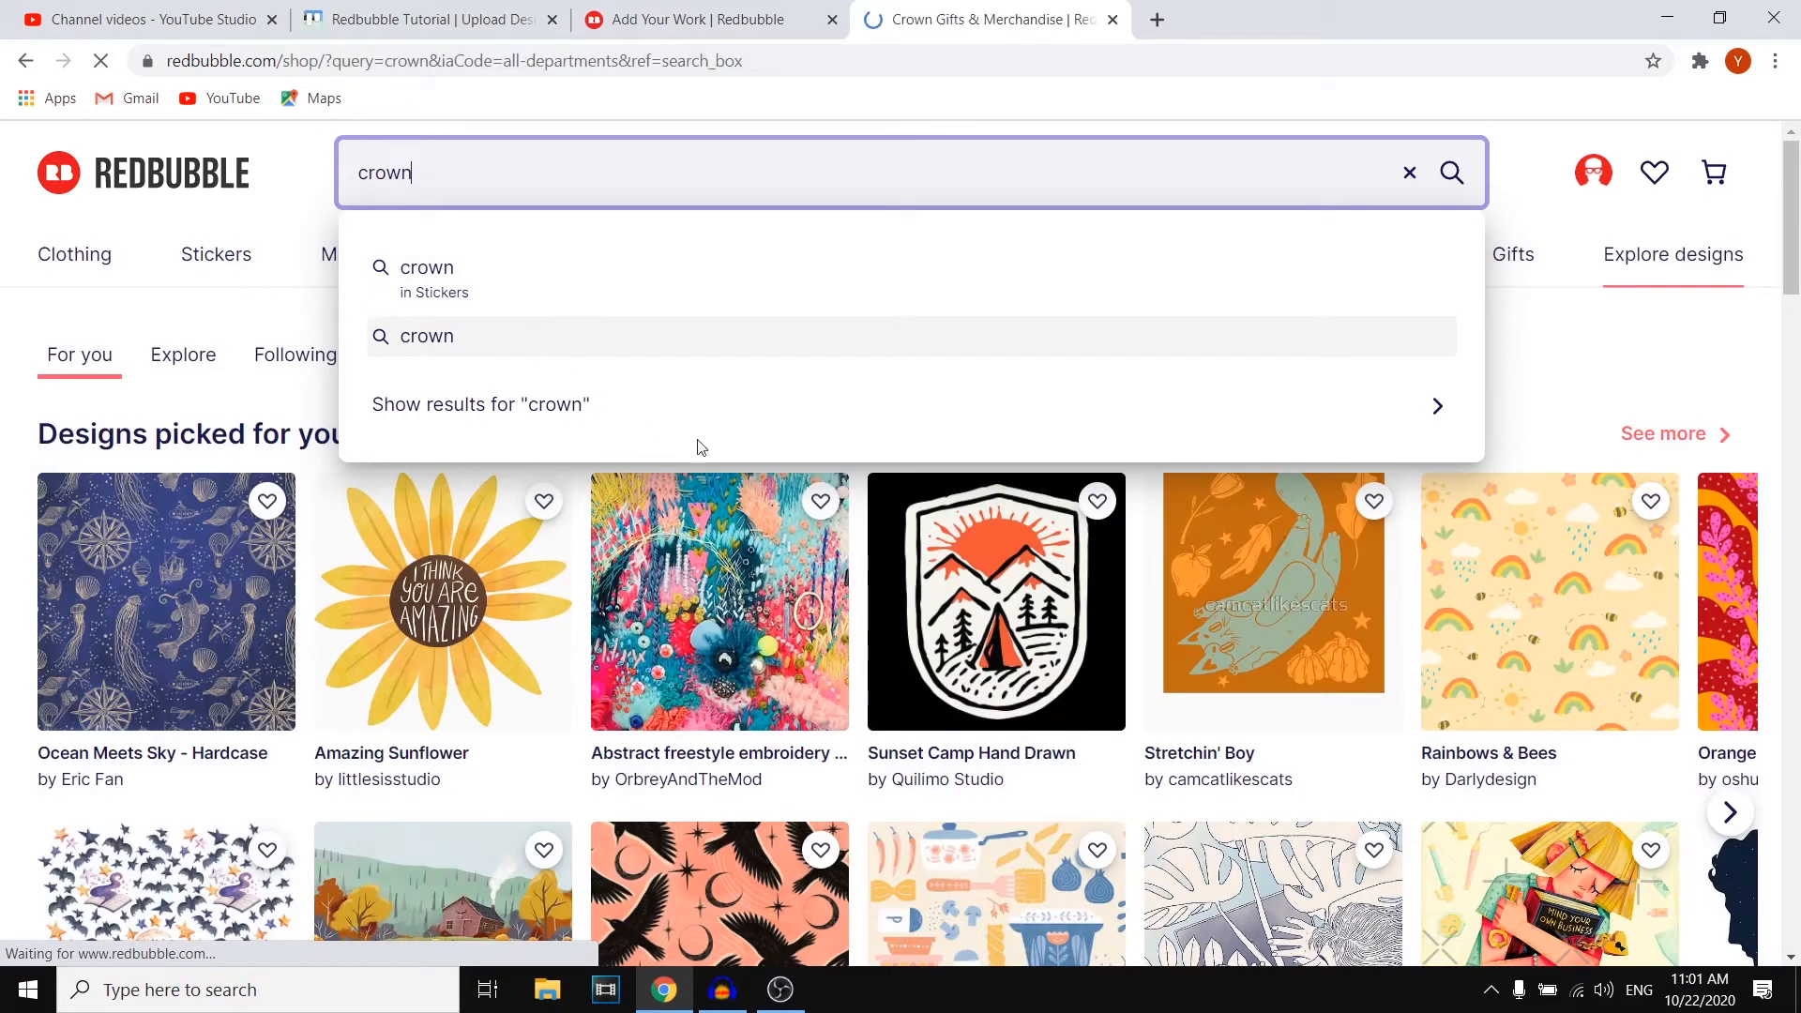
pyautogui.scroll(-17, 816, 634)
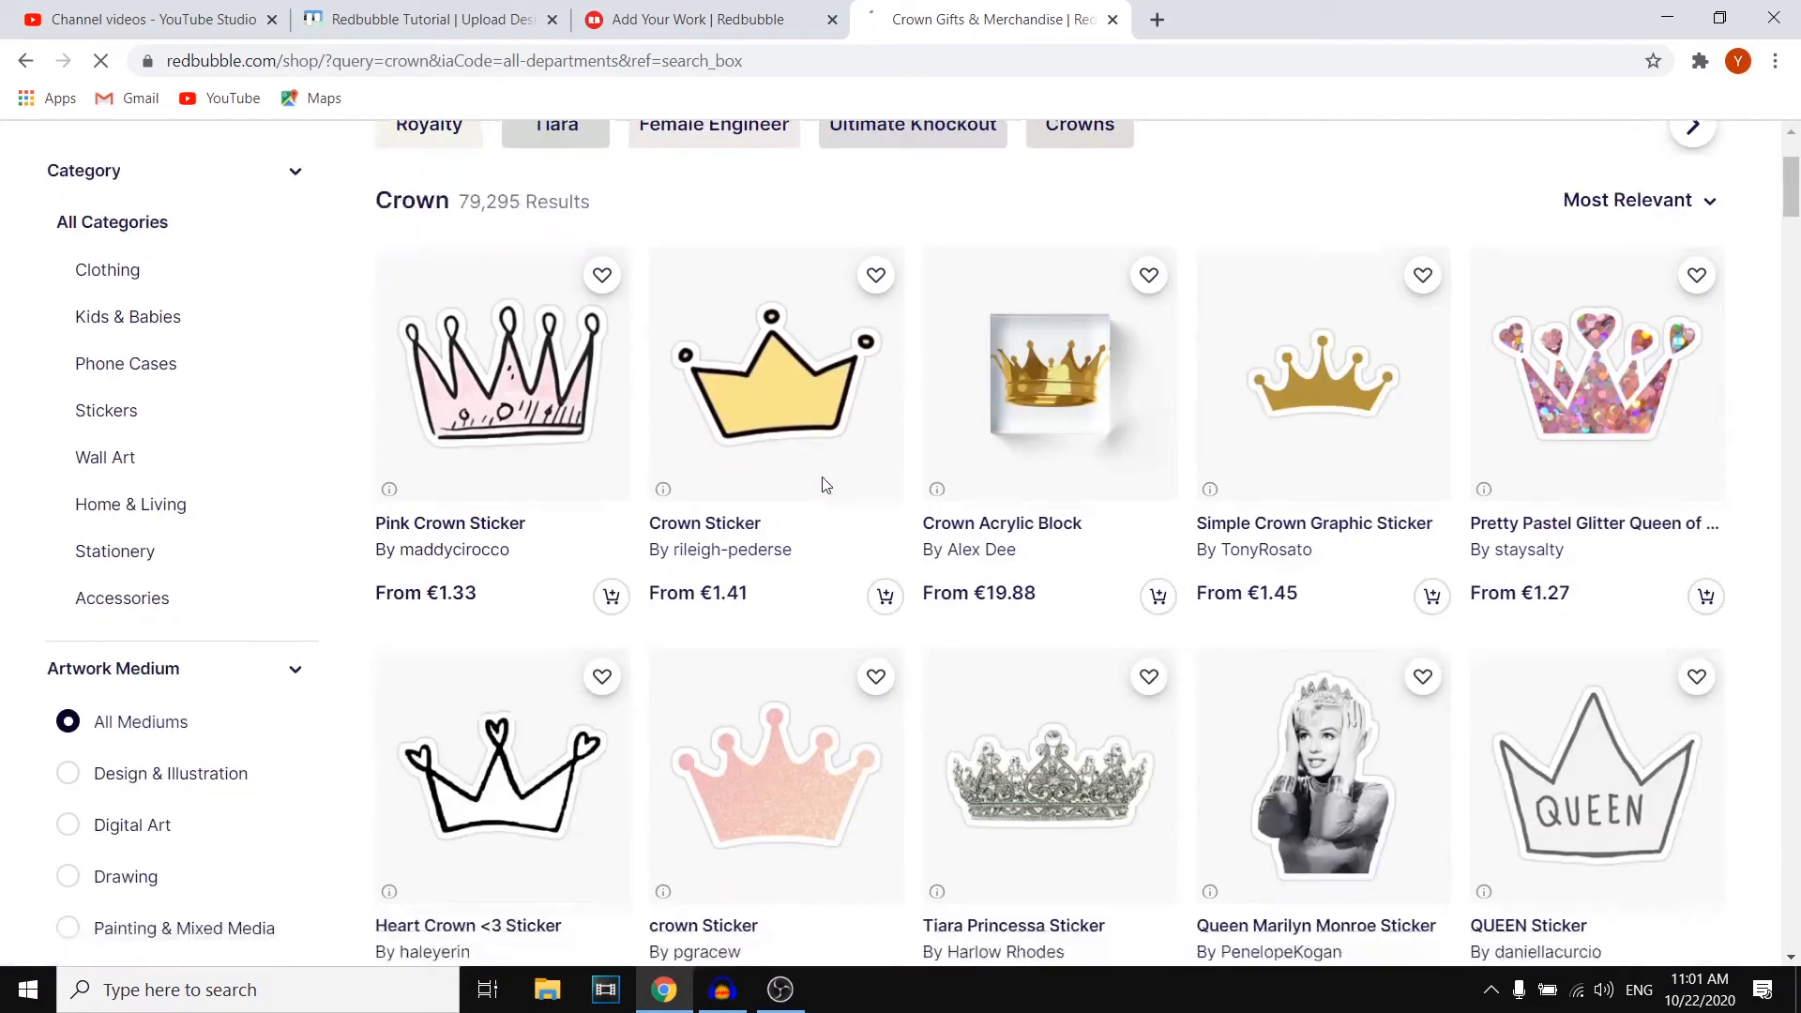
pyautogui.scroll(20, 1224, 450)
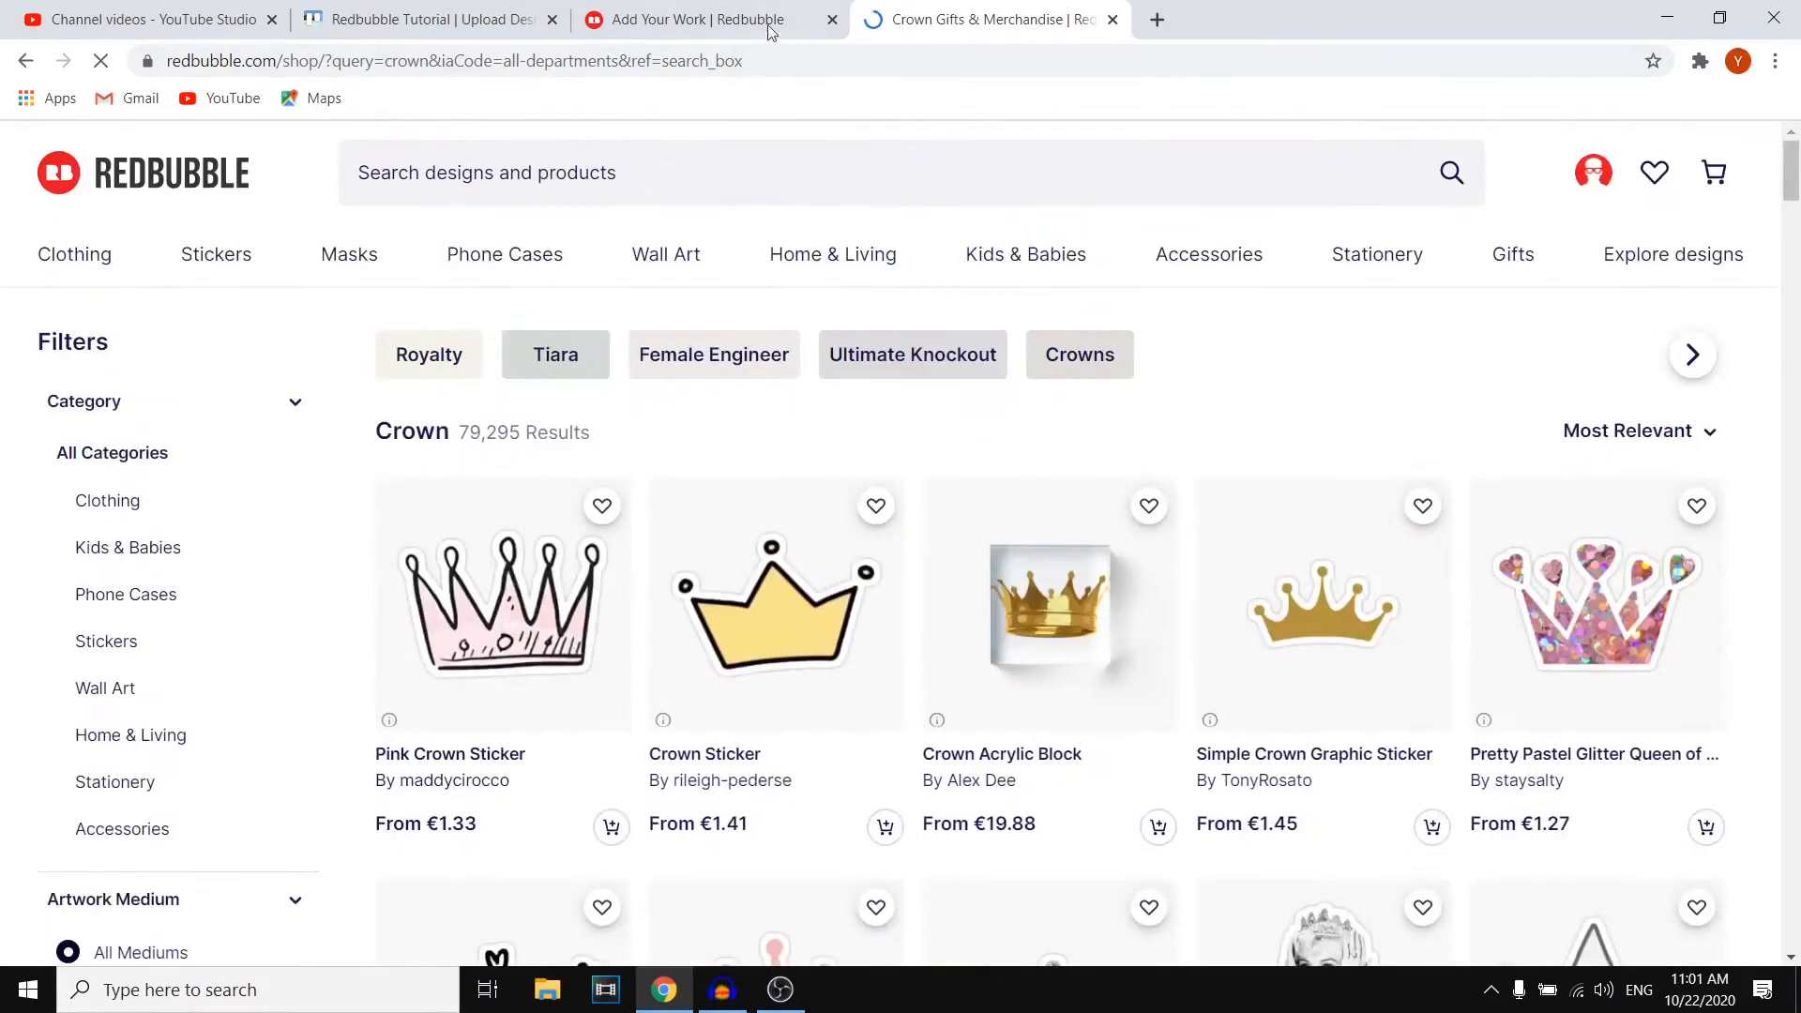
# Return to the new work form and enter "Antique Crown" as the English title
pyautogui.click(767, 26)
pyautogui.click(1002, 589)
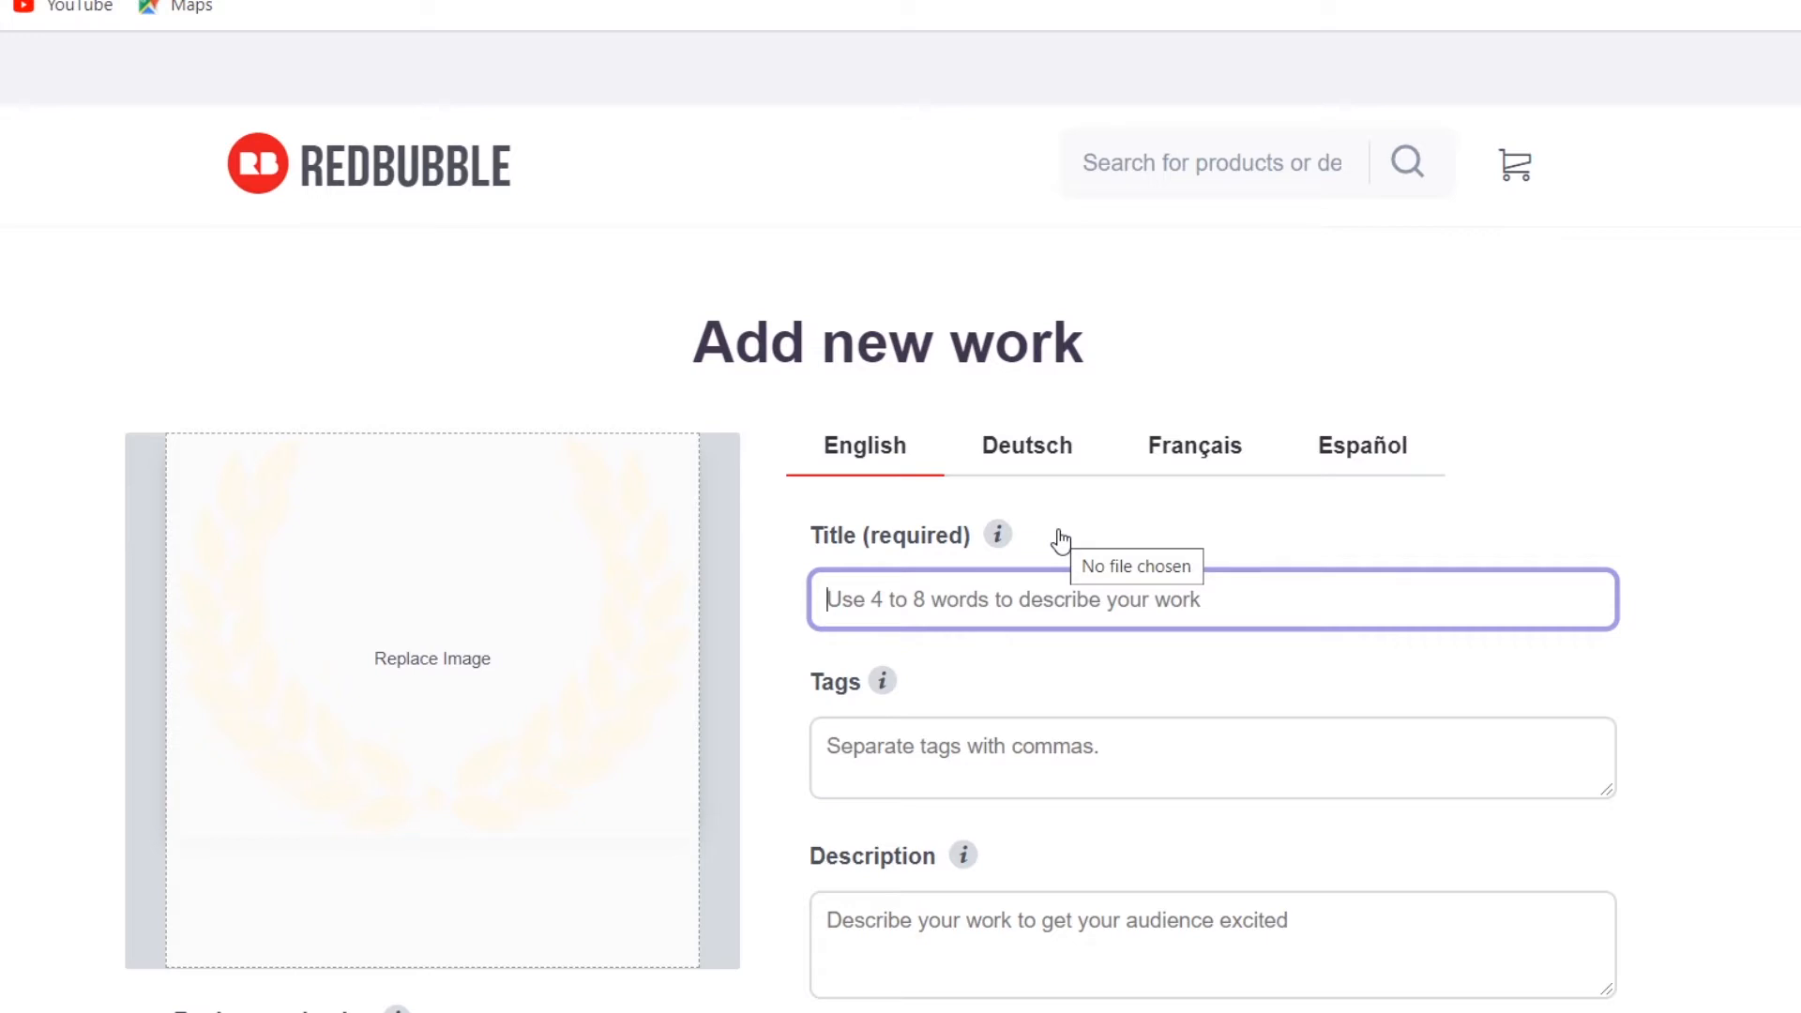
pyautogui.write('Anti')
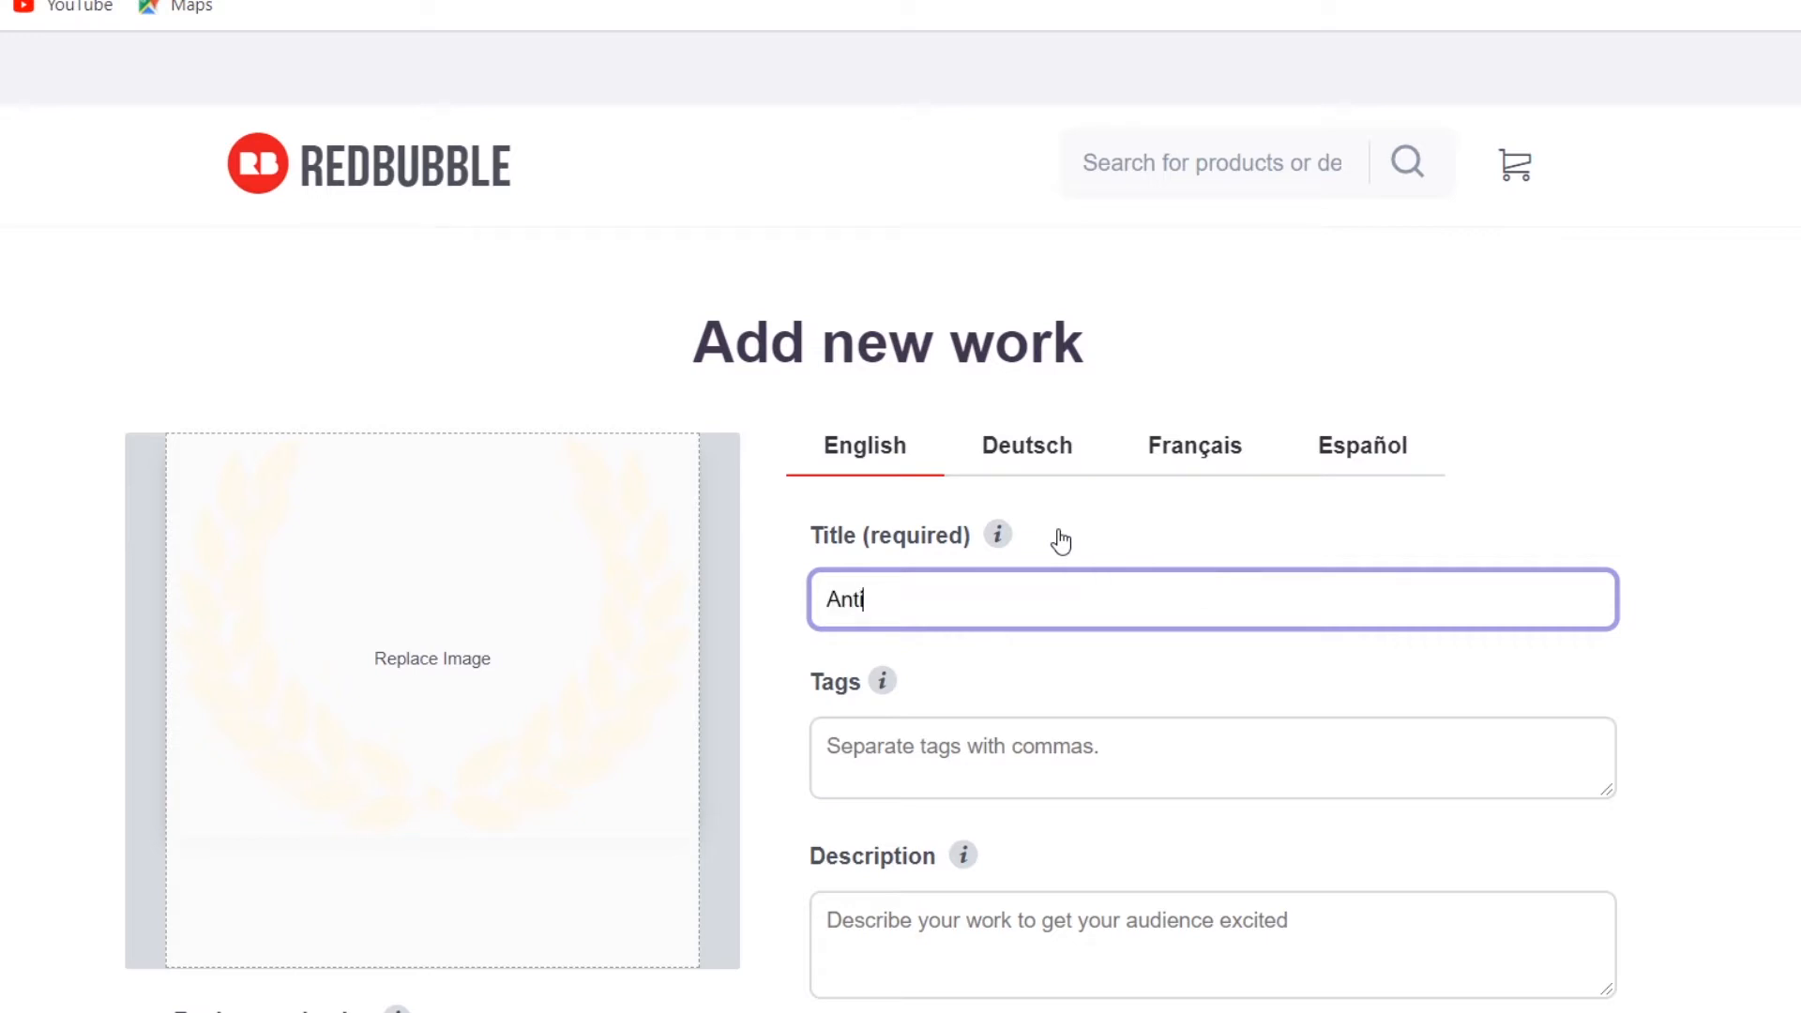
pyautogui.write('que Crown')
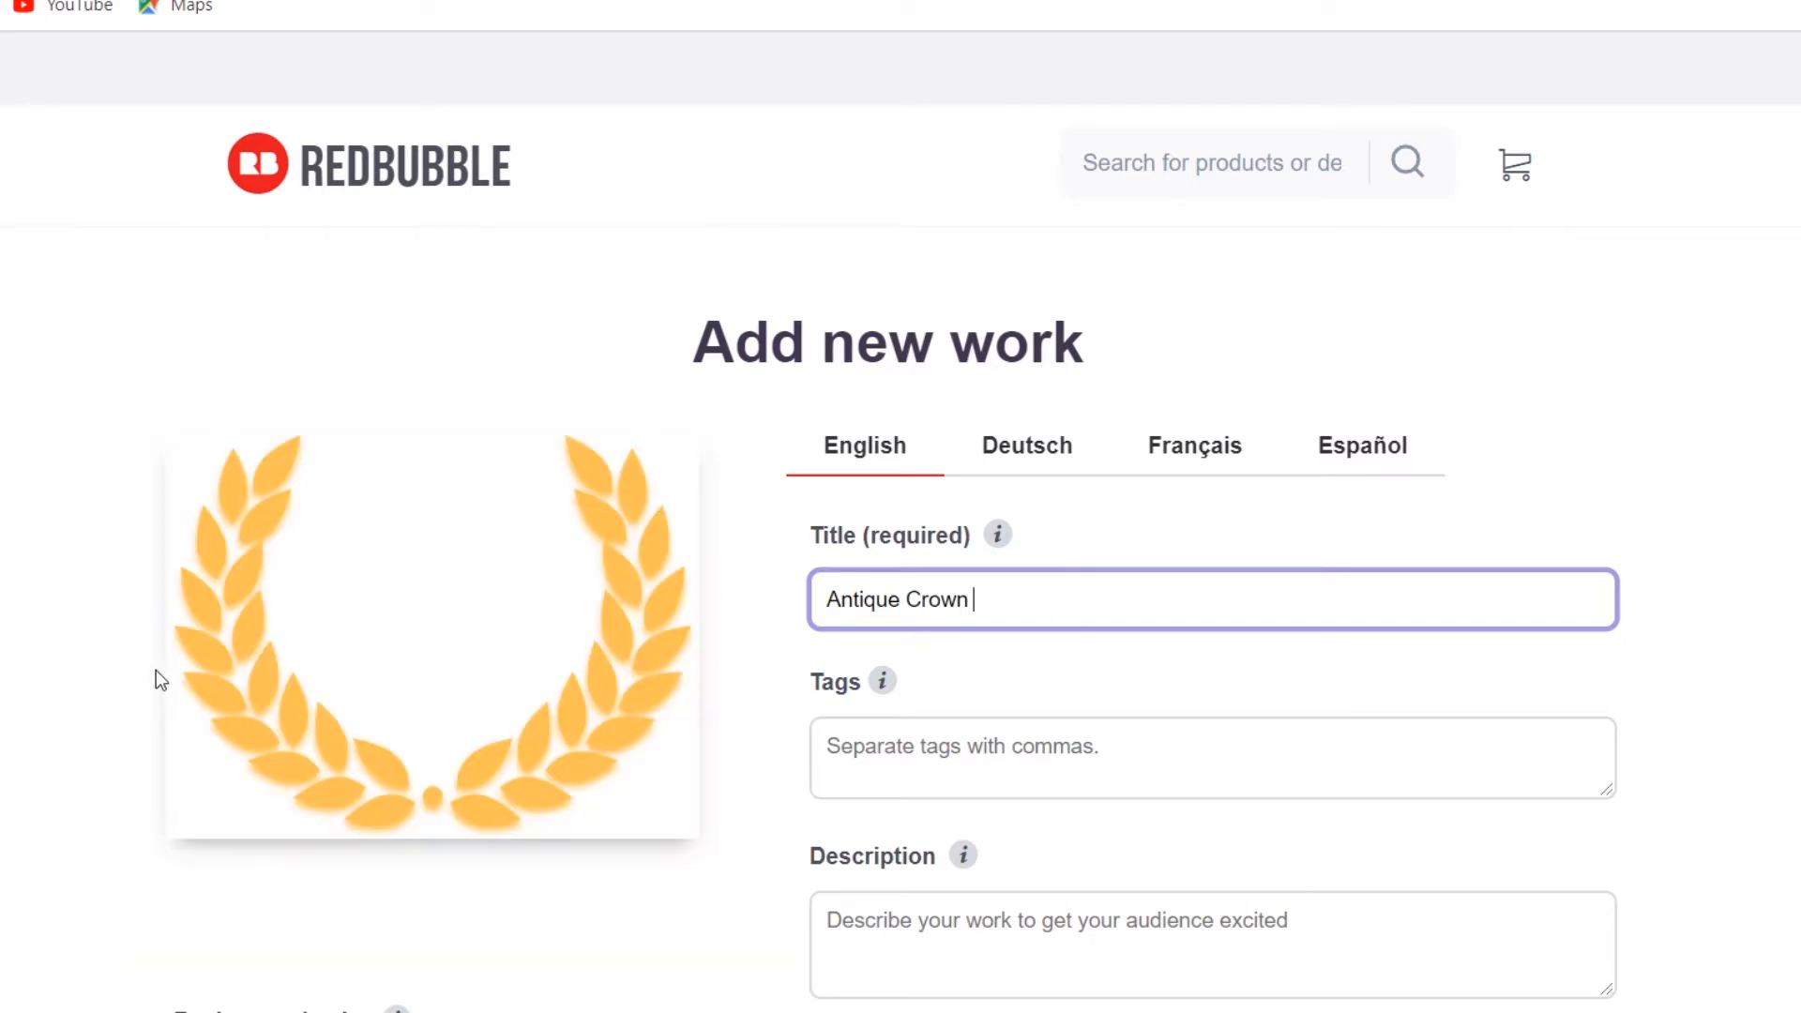
pyautogui.scroll(-2, 1169, 723)
pyautogui.click(1078, 526)
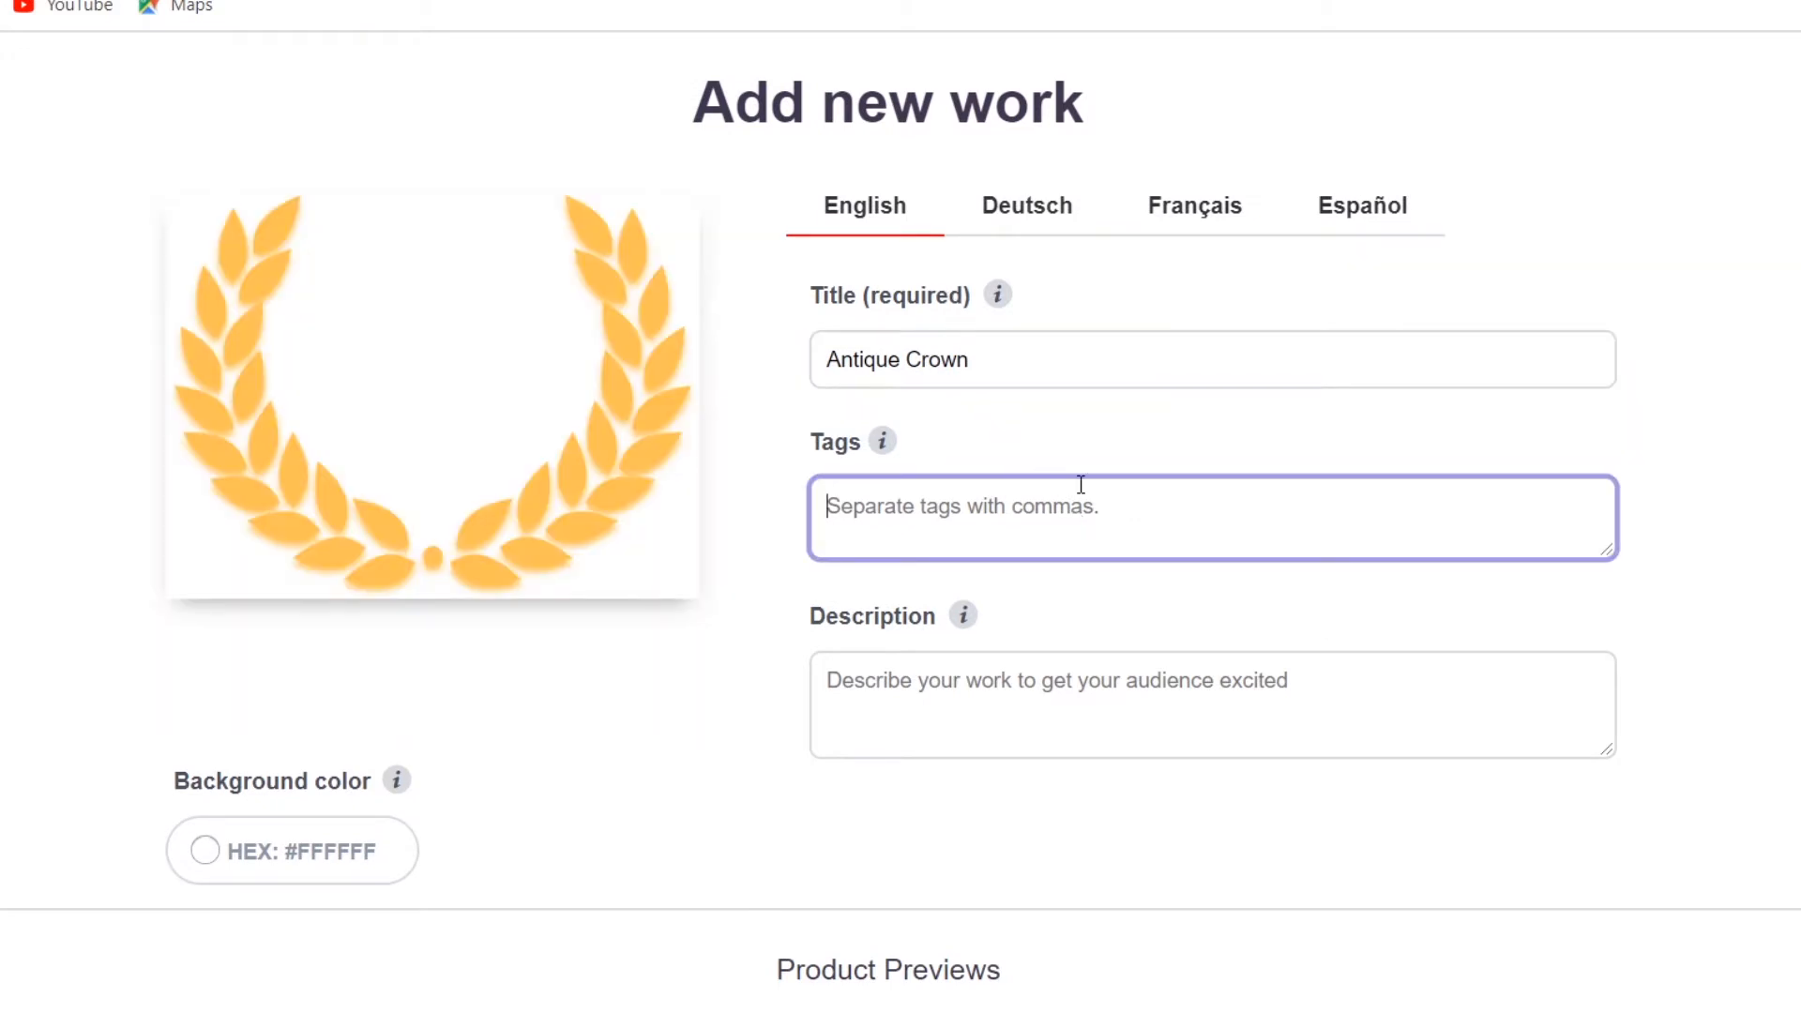
pyautogui.write('CROWN')
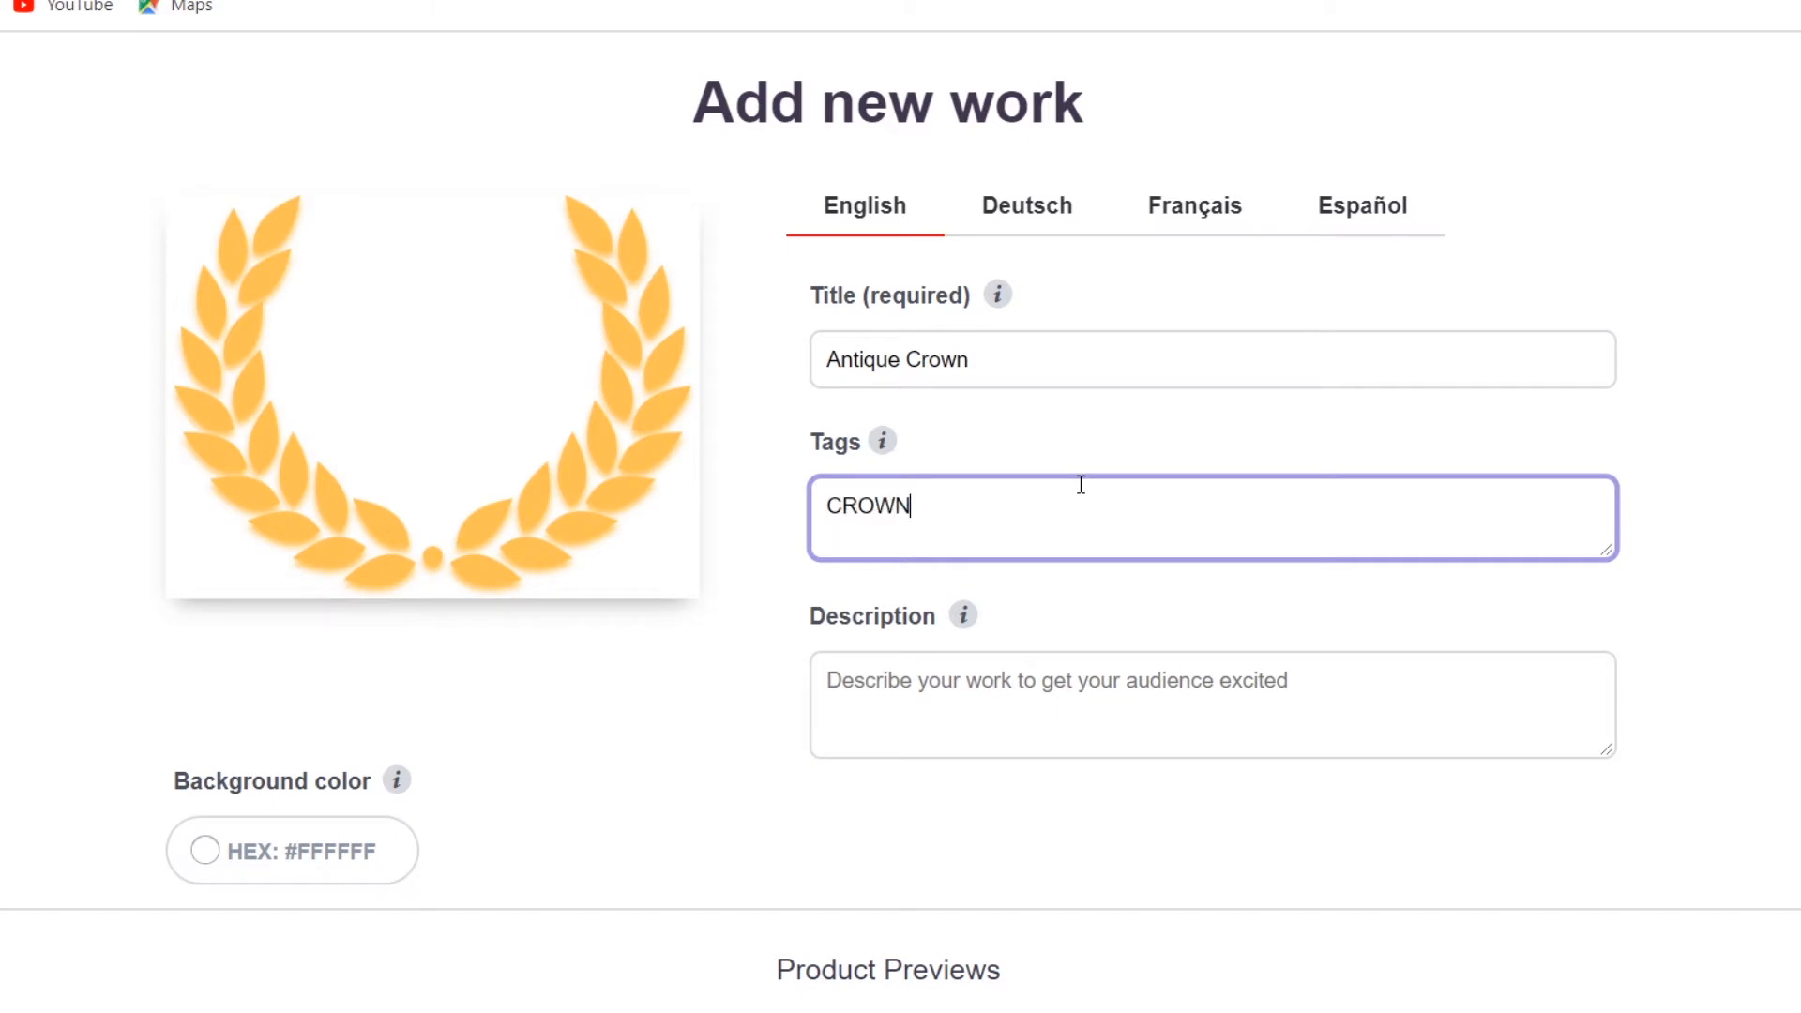
pyautogui.press('BackSpace')
pyautogui.press('BackSpace')
pyautogui.press('BackSpace')
pyautogui.press('BackSpace')
pyautogui.press('BackSpace')
pyautogui.click(1721, 473)
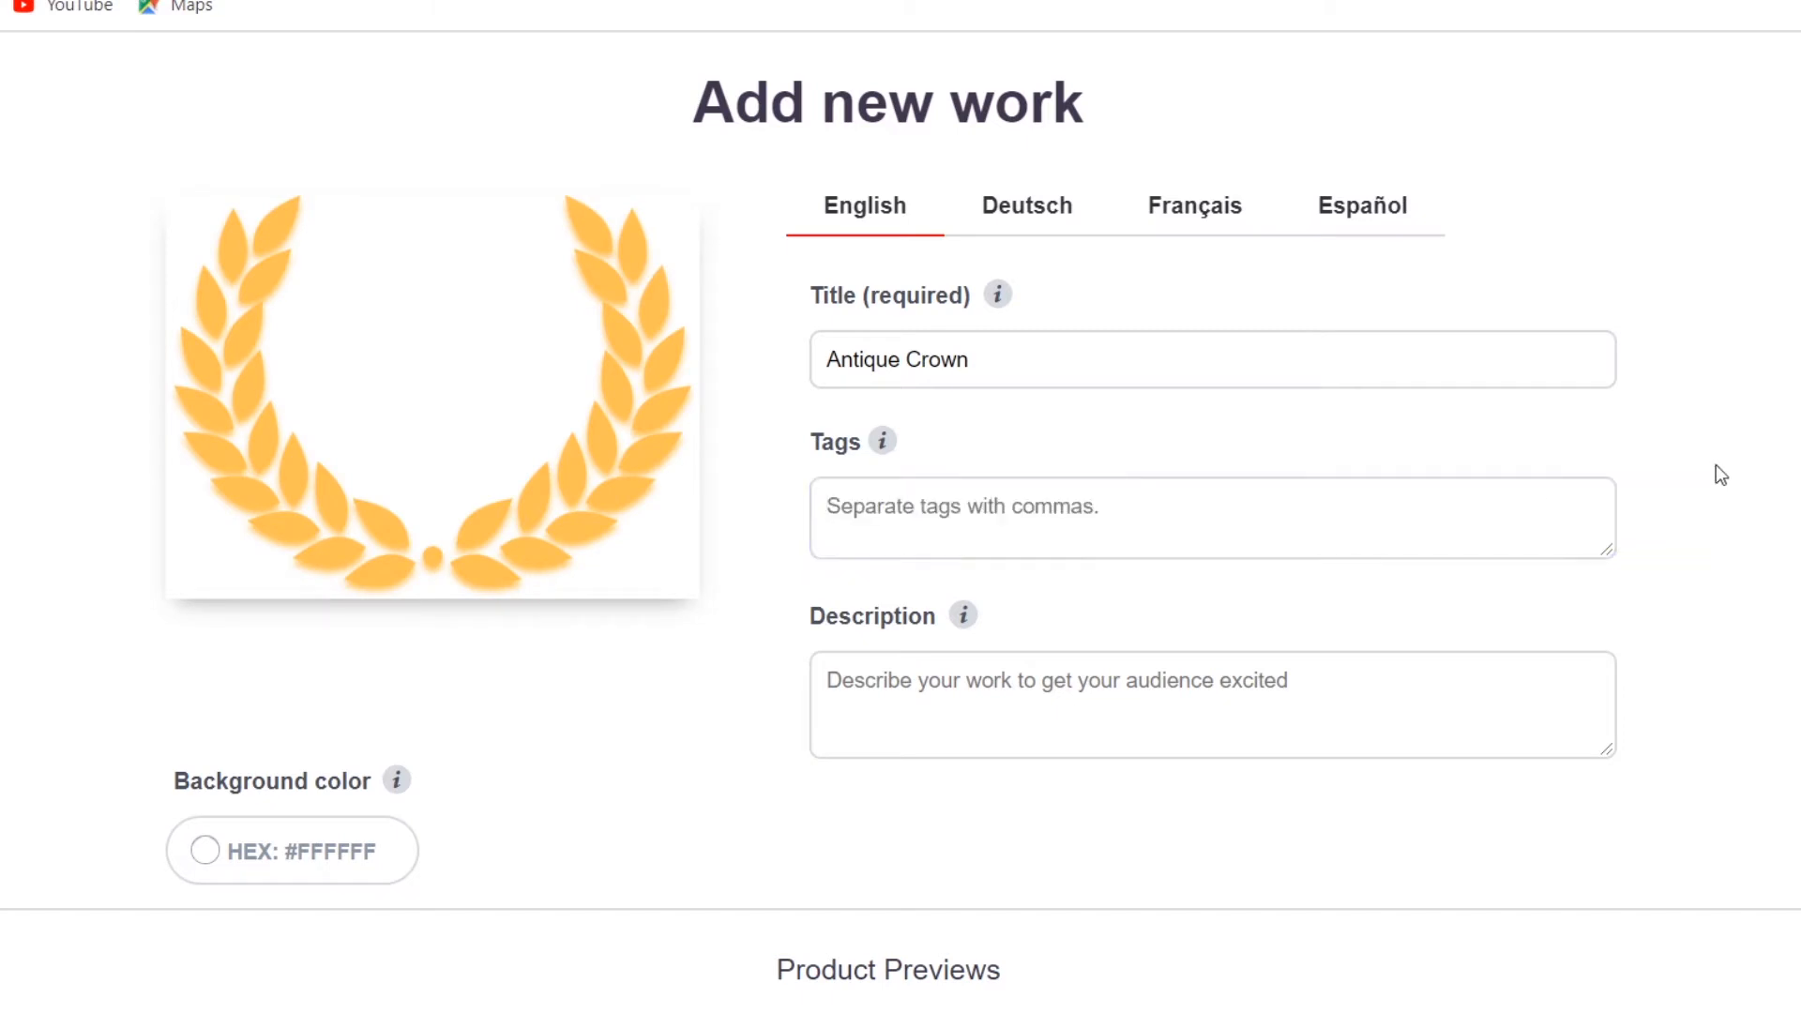
# Enter the tags "crown, antique," for the new work
pyautogui.click(1238, 513)
pyautogui.write('crown')
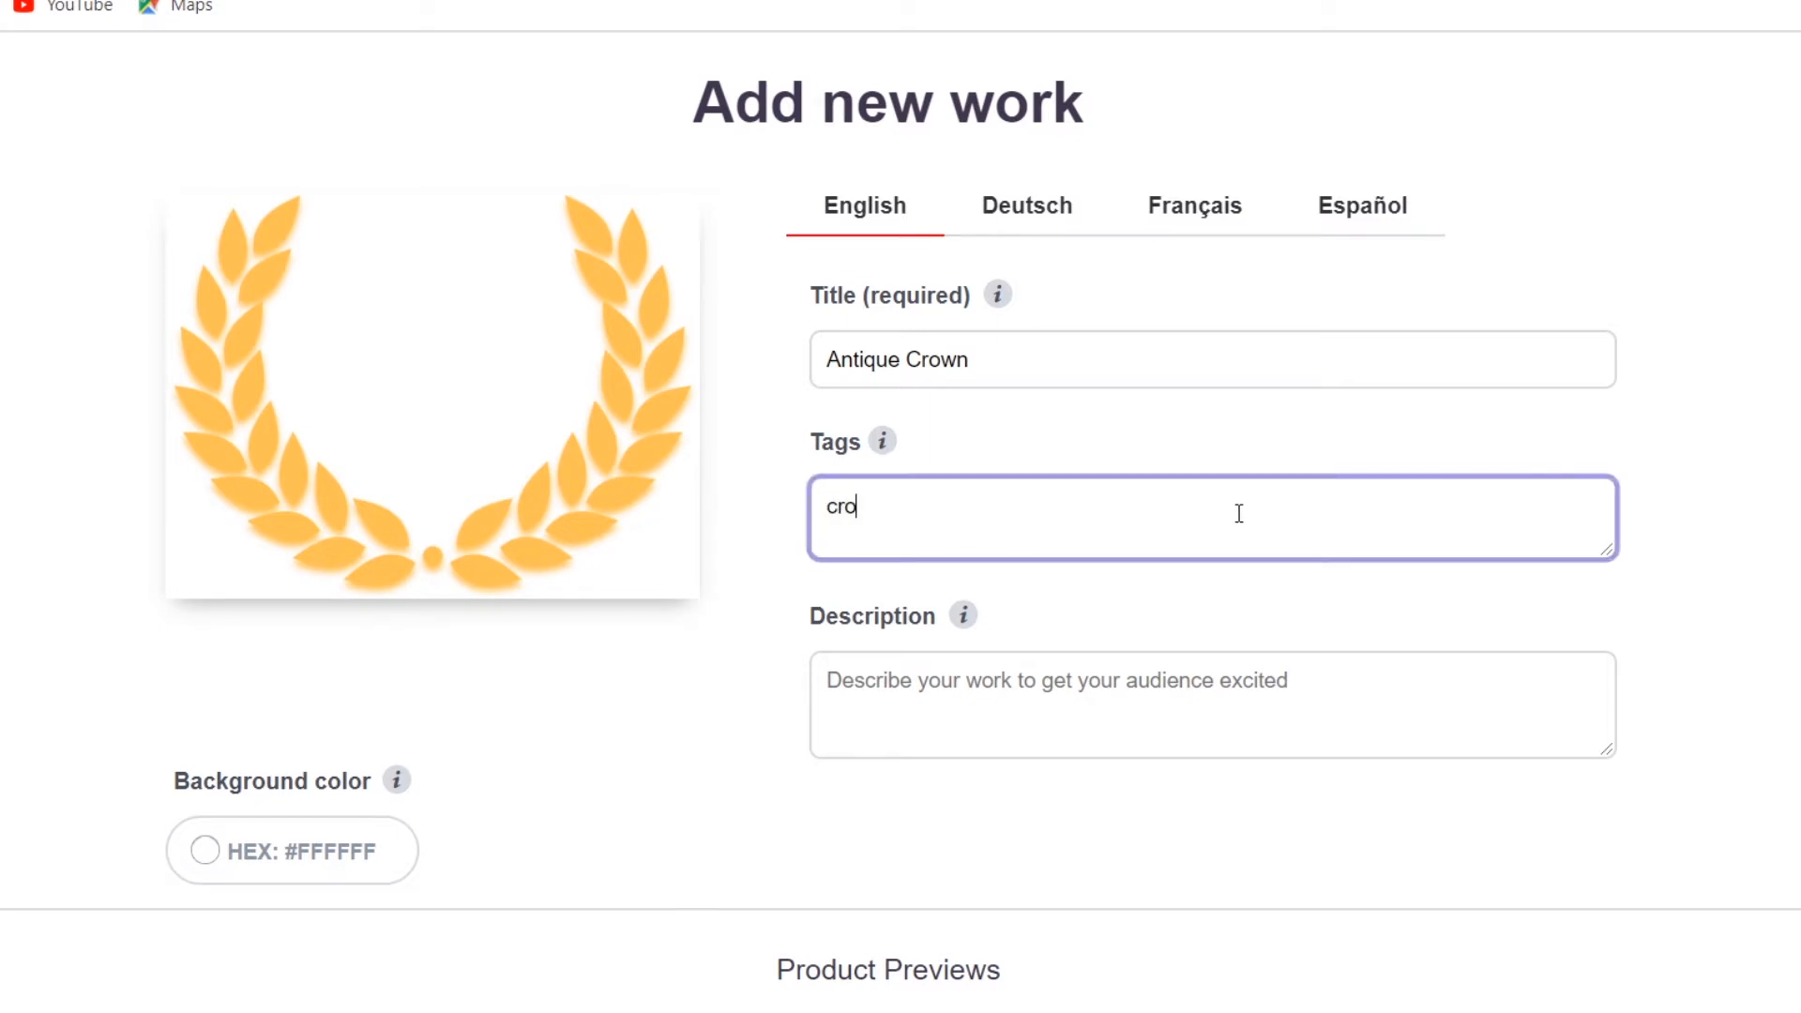
pyautogui.write(', antique,')
pyautogui.click(1780, 603)
# Glance at the existing crown listings and enter "crown design" as the new work's description
pyautogui.click(1095, 691)
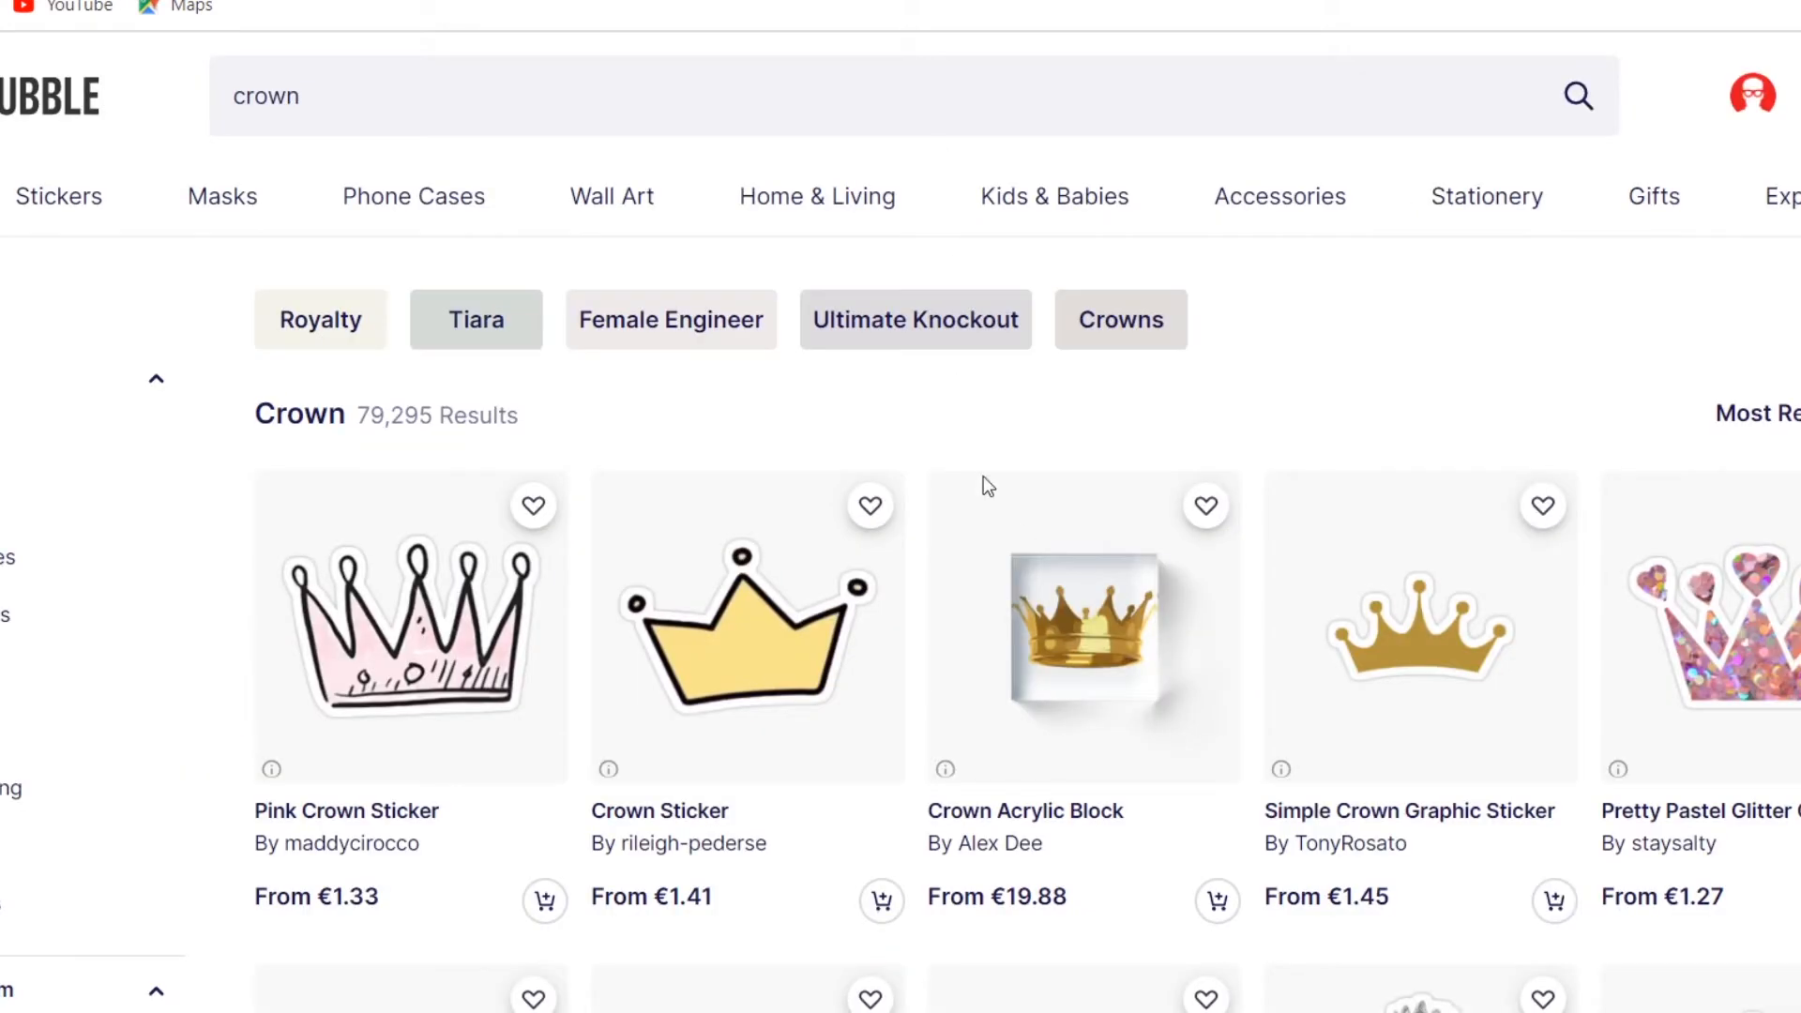
pyautogui.scroll(-10, 981, 482)
pyautogui.scroll(15, 1053, 554)
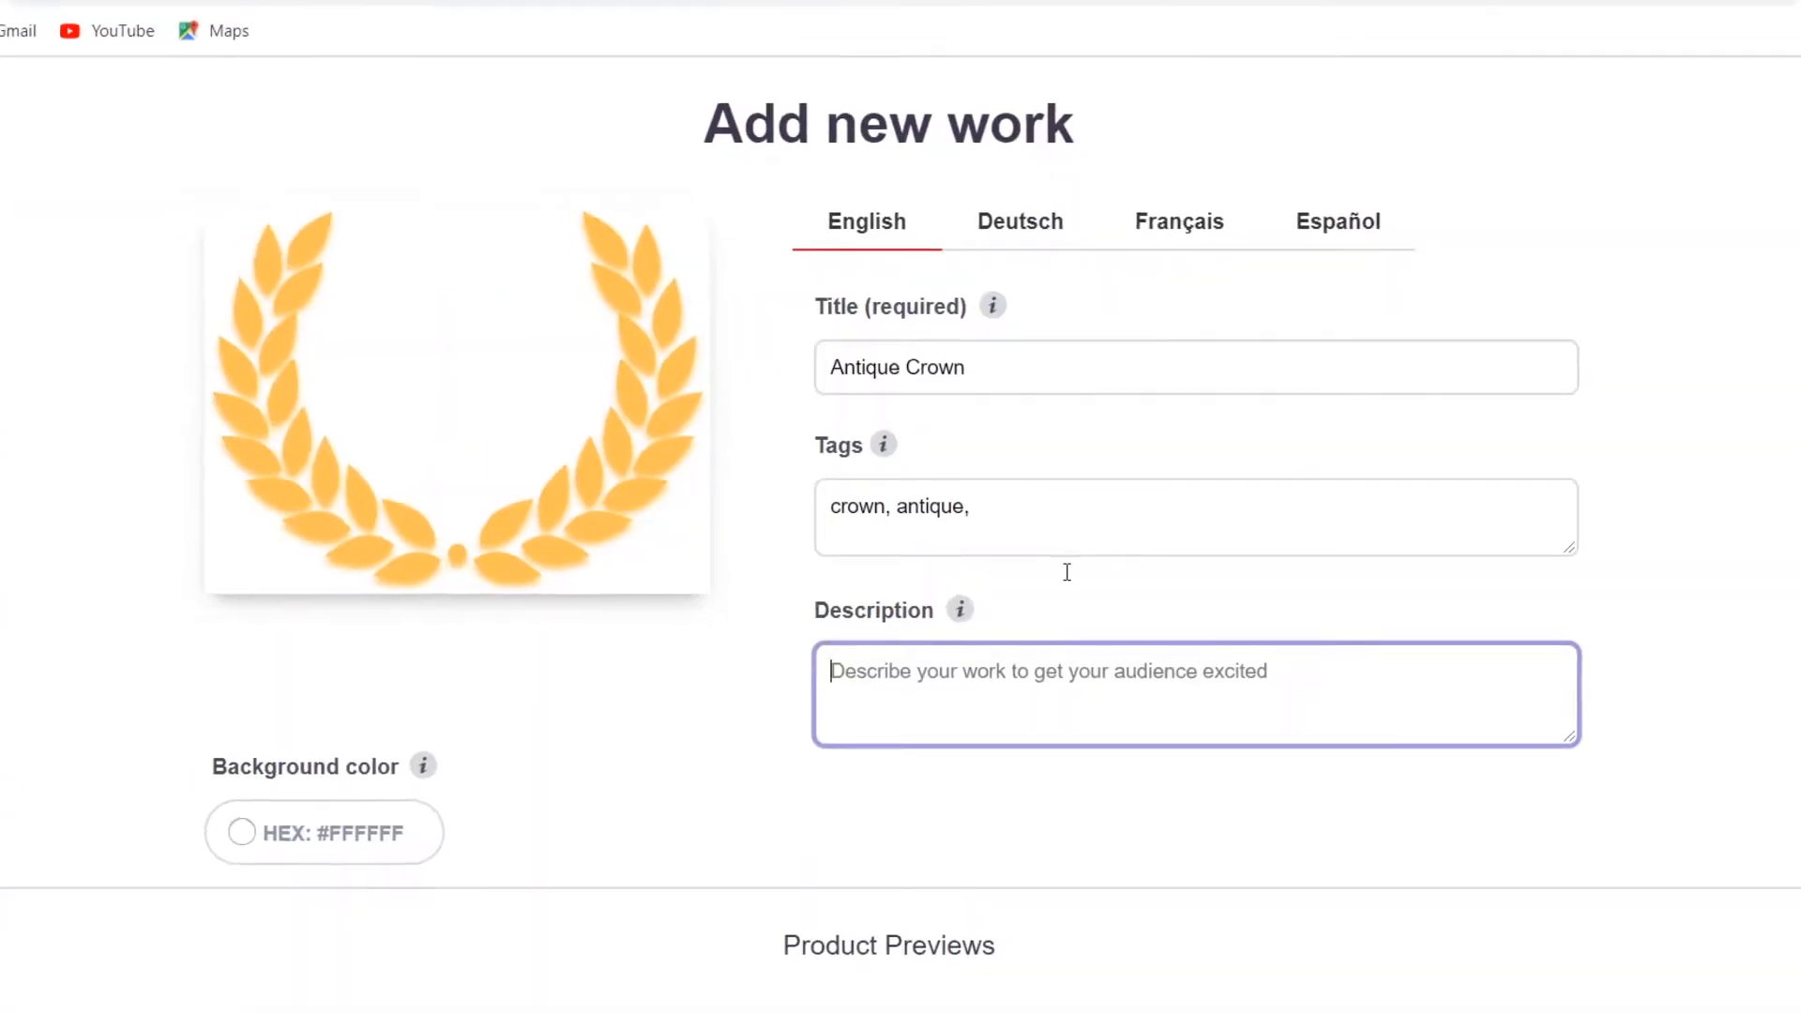
pyautogui.write('d')
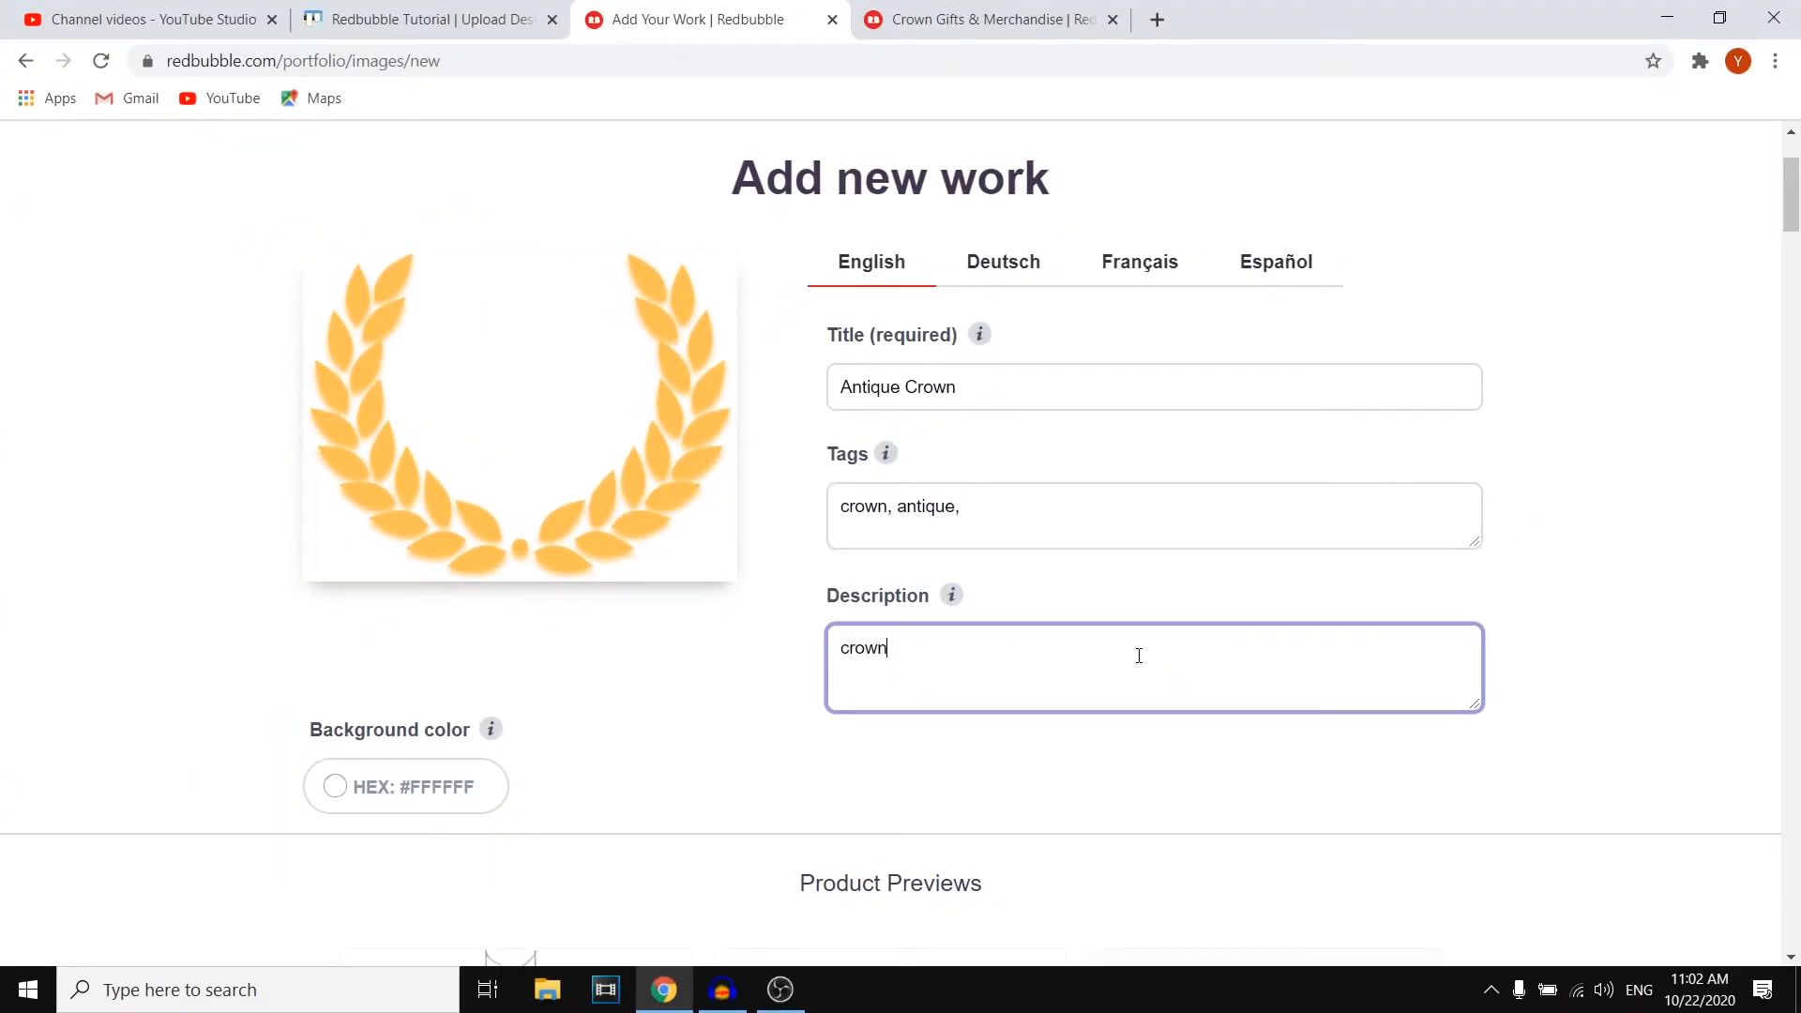
pyautogui.write('esign')
# Examine the German, French and Spanish versions of the title, tags and description fields, then go back to English
pyautogui.click(999, 270)
pyautogui.click(1163, 270)
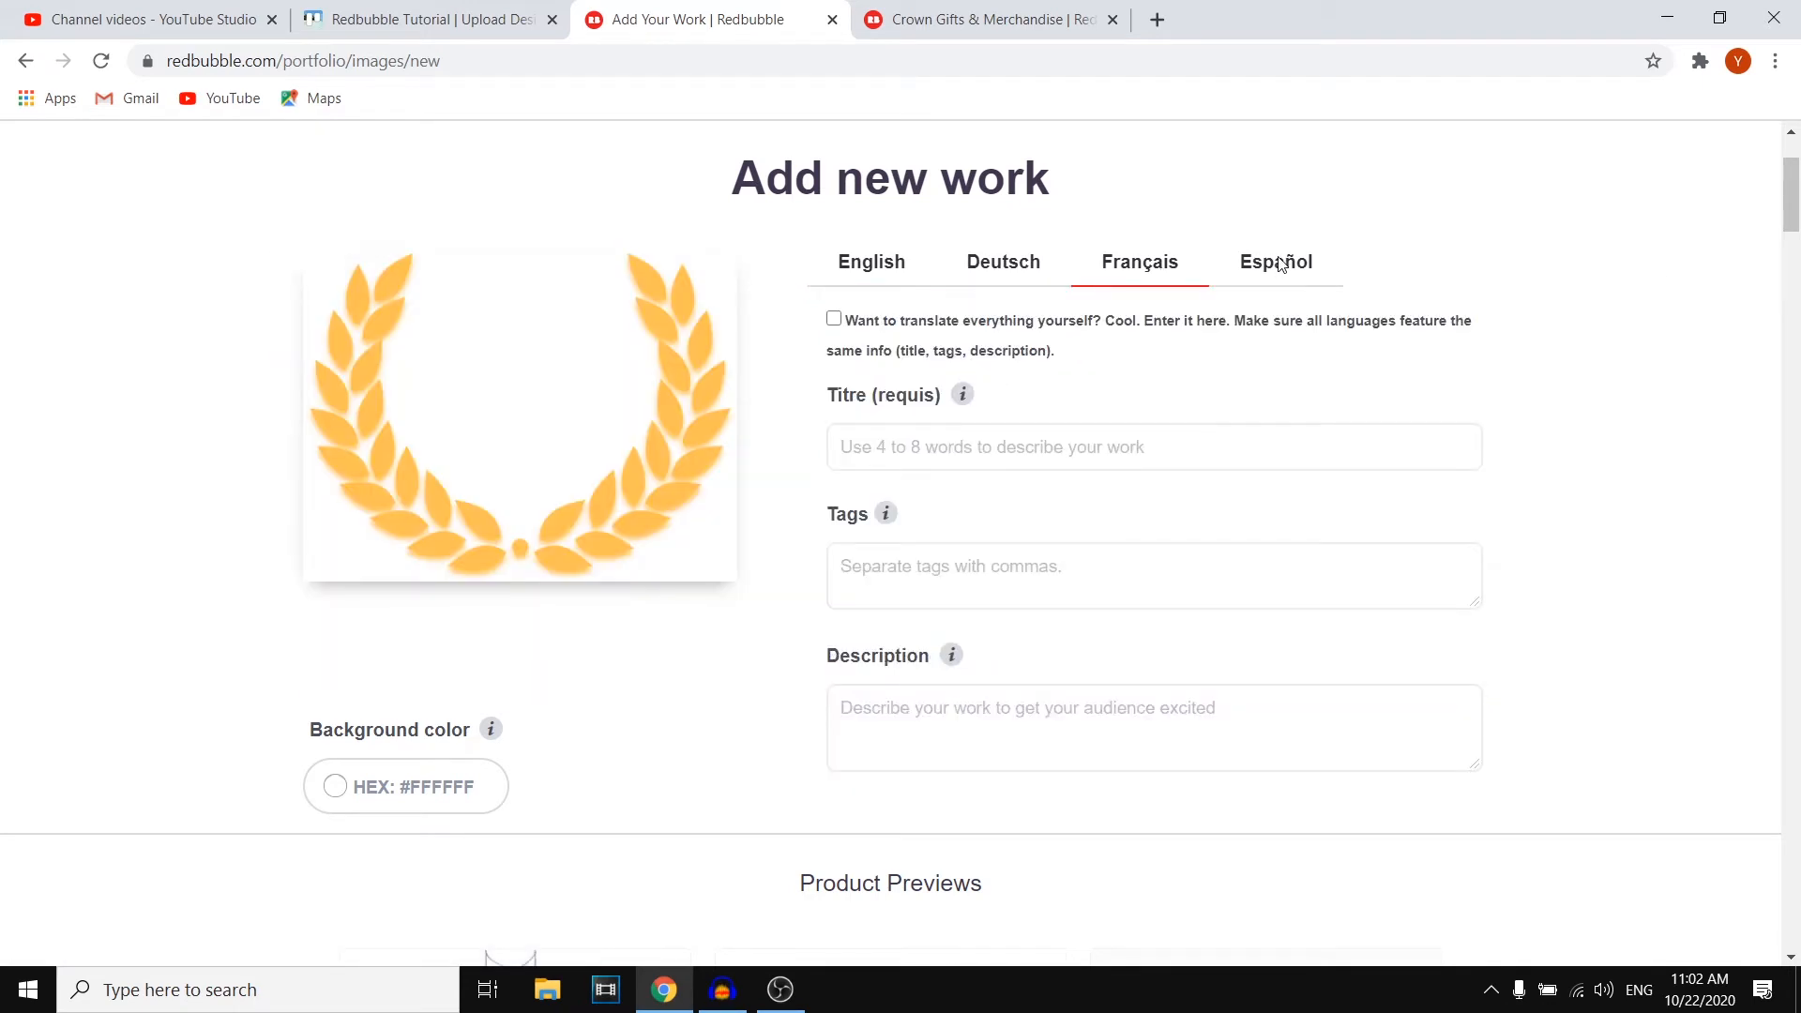
pyautogui.click(1256, 266)
pyautogui.click(977, 264)
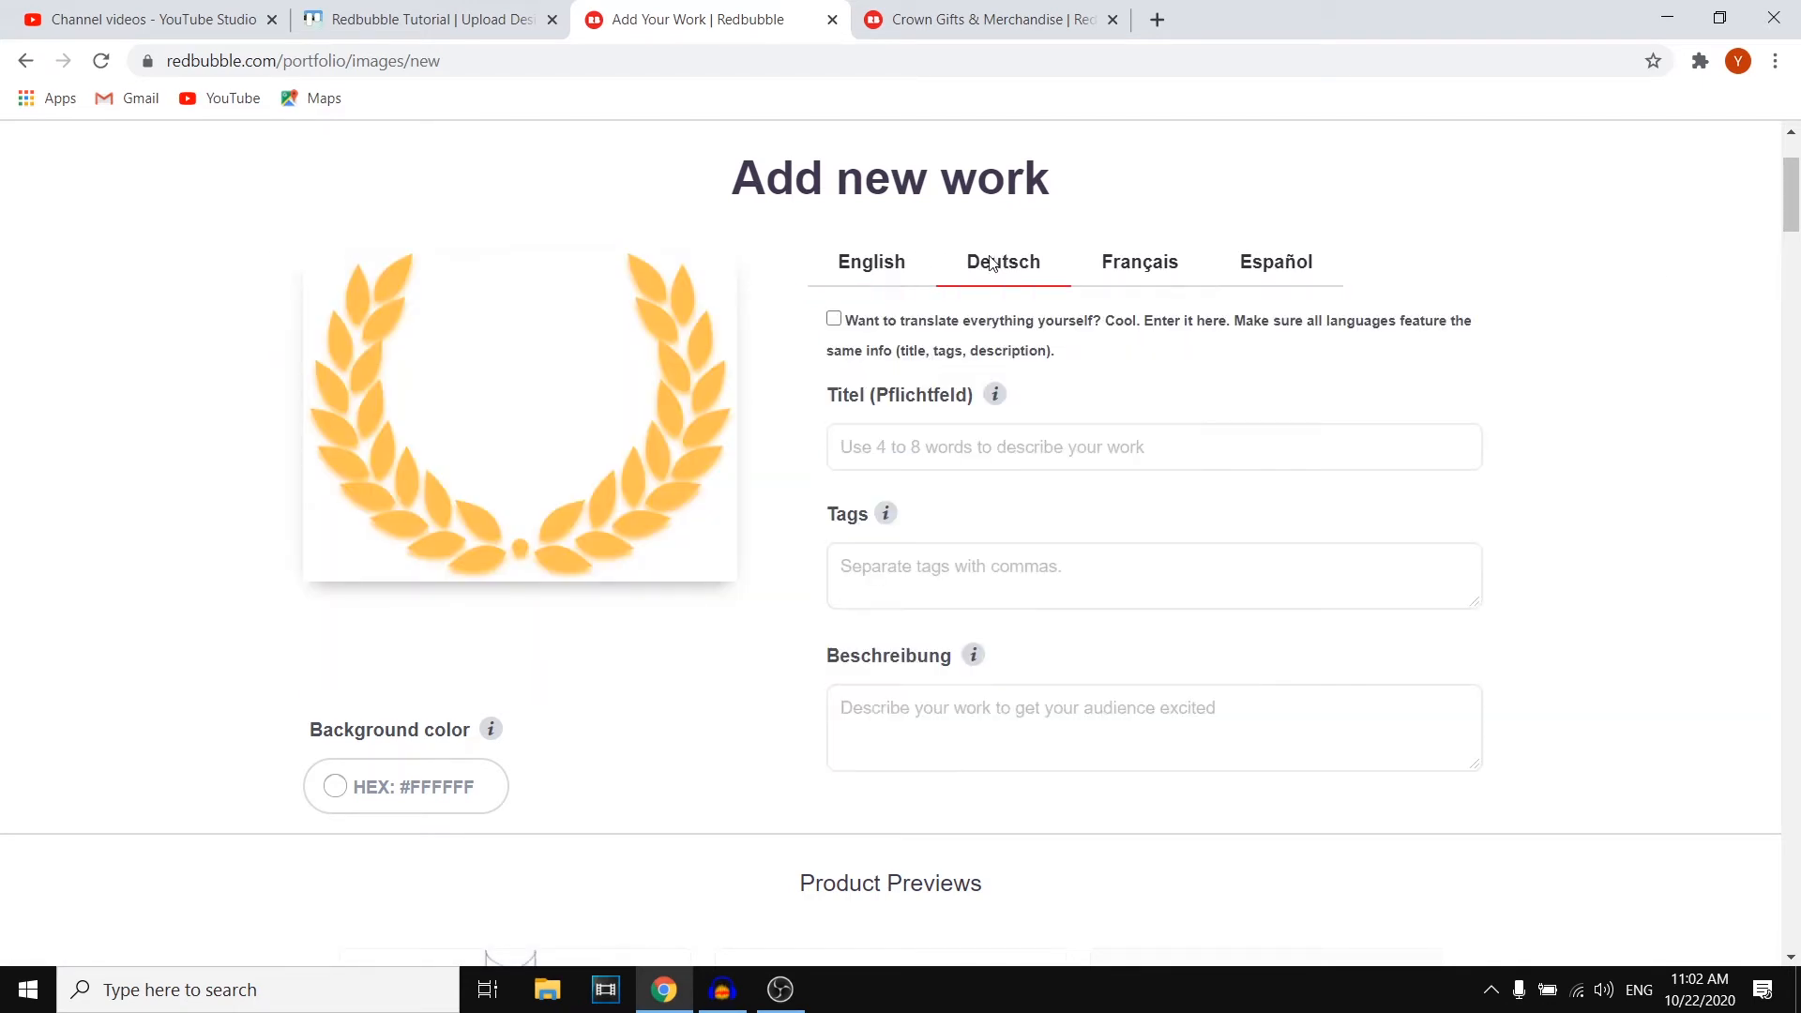
pyautogui.click(886, 264)
pyautogui.click(1036, 270)
pyautogui.click(1166, 271)
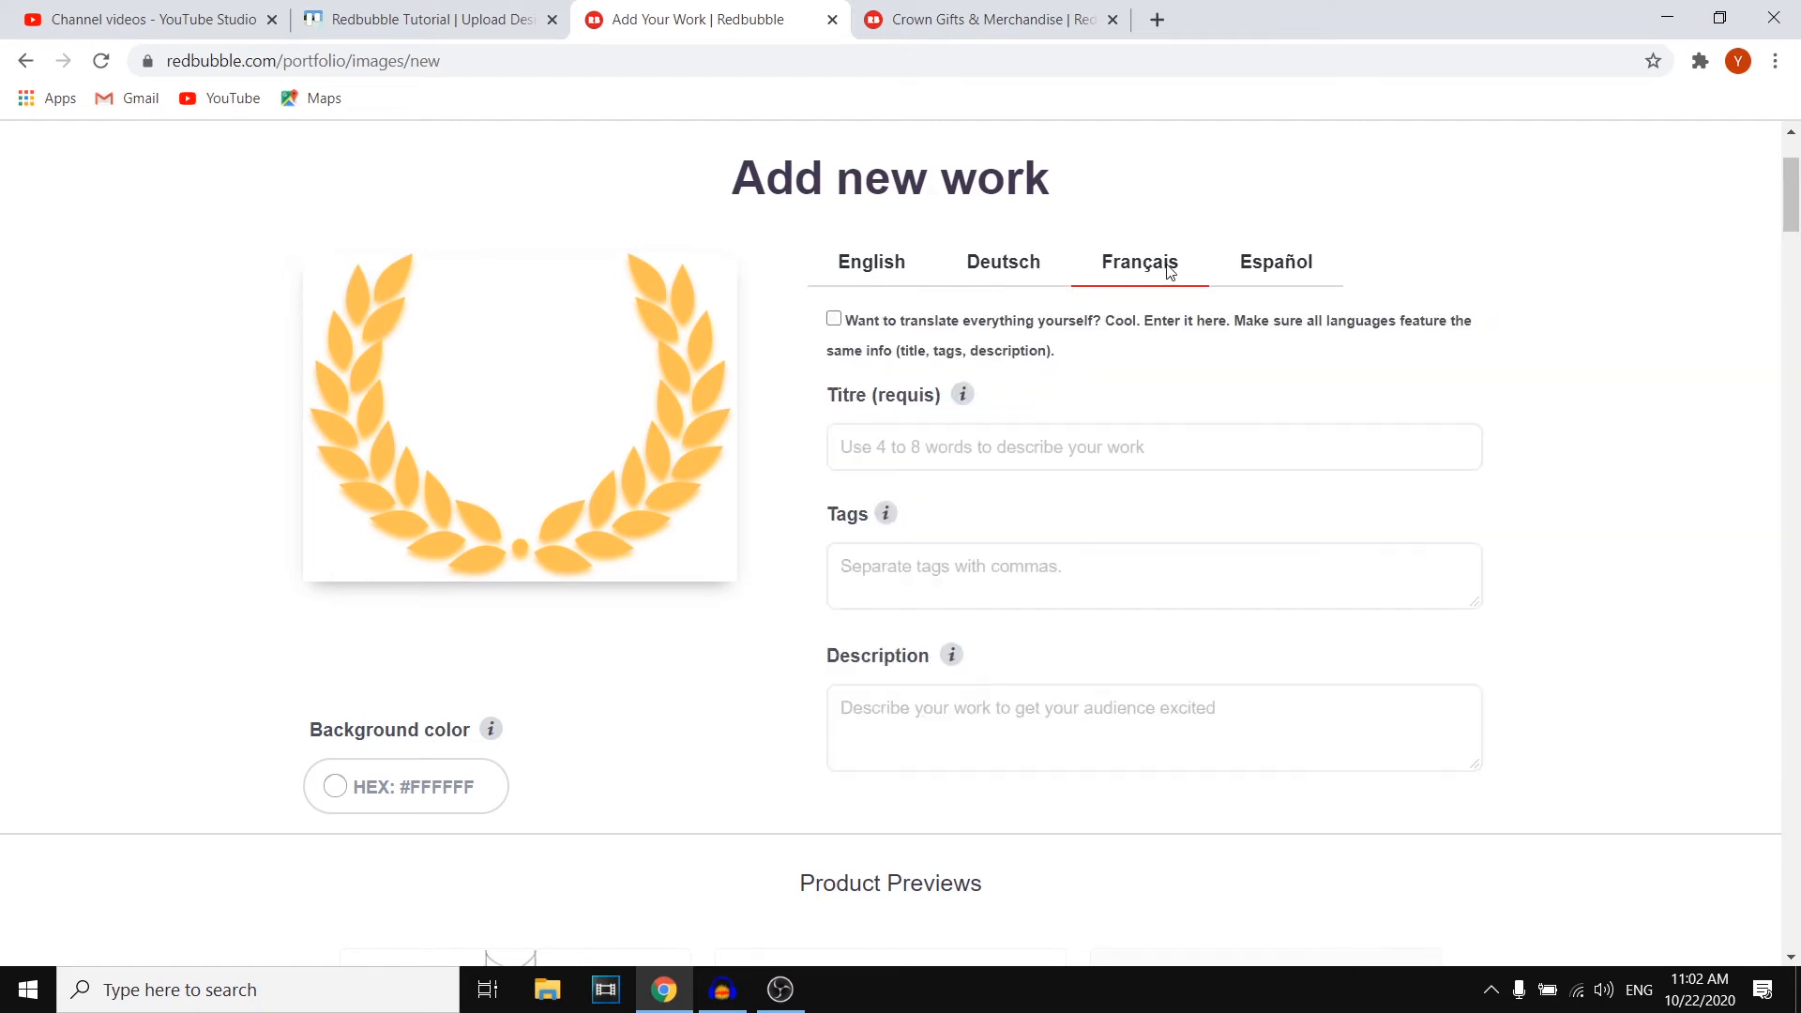
pyautogui.click(1294, 265)
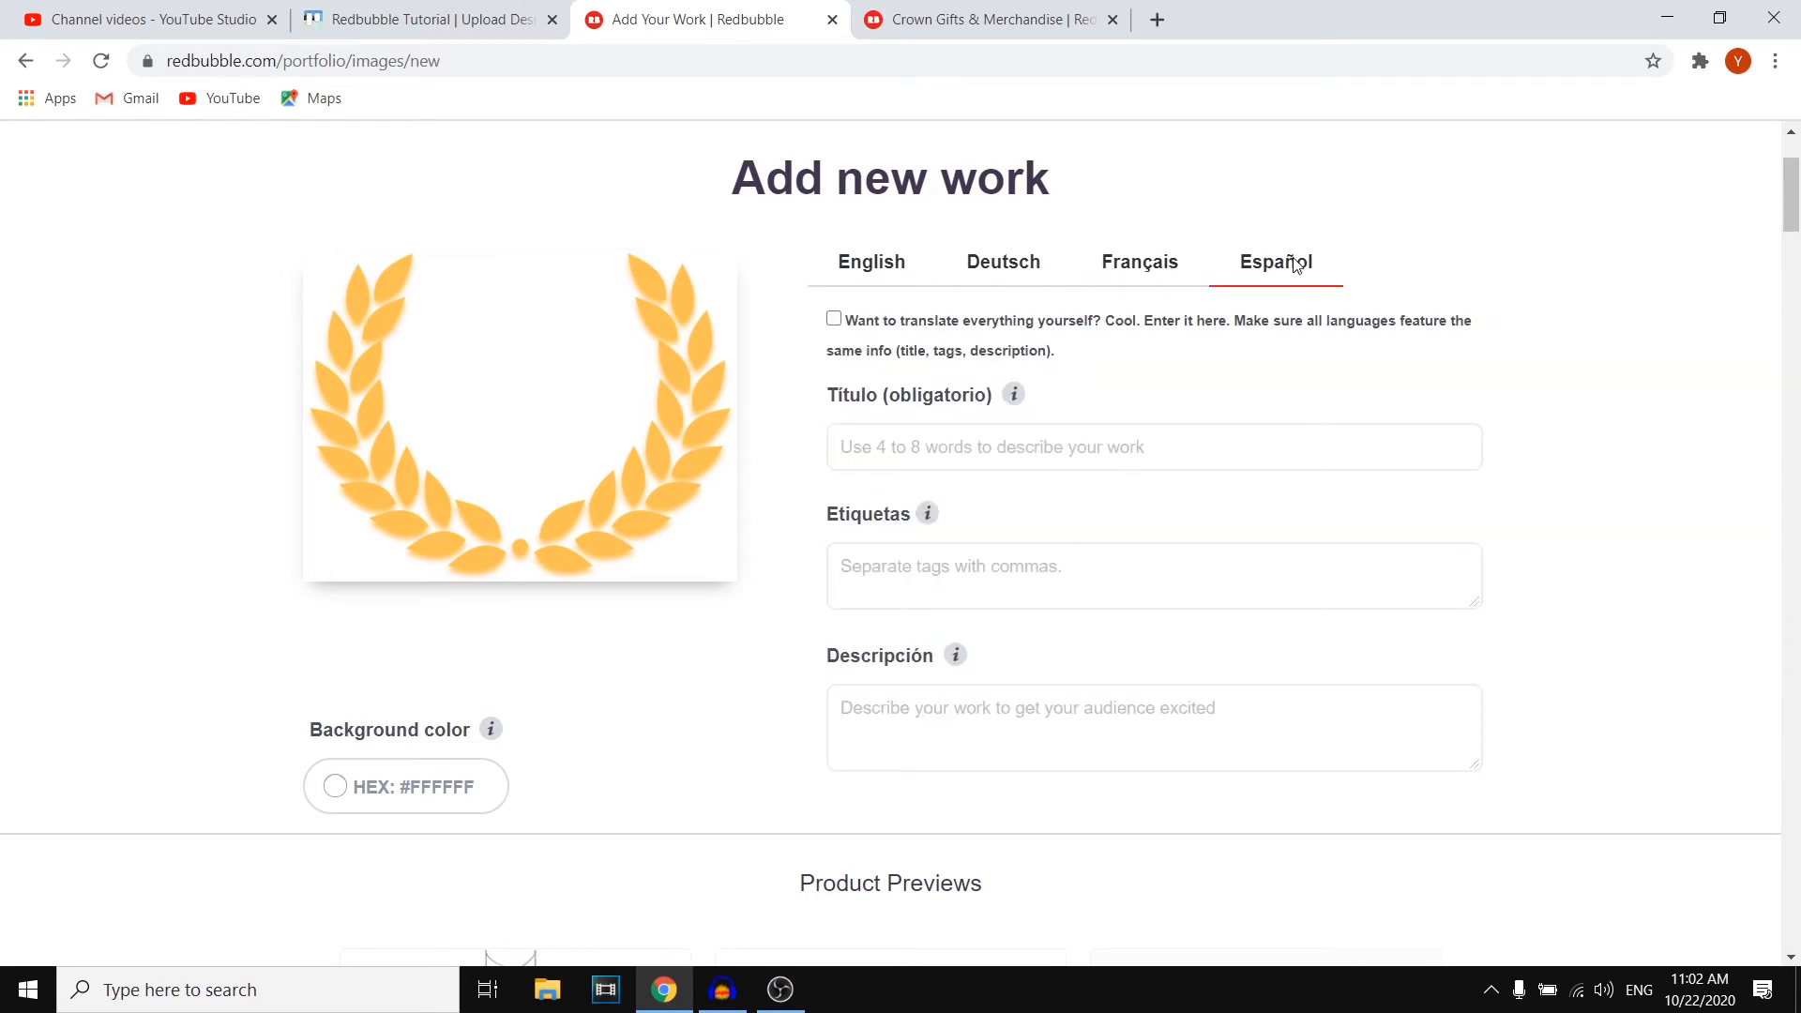
pyautogui.click(888, 270)
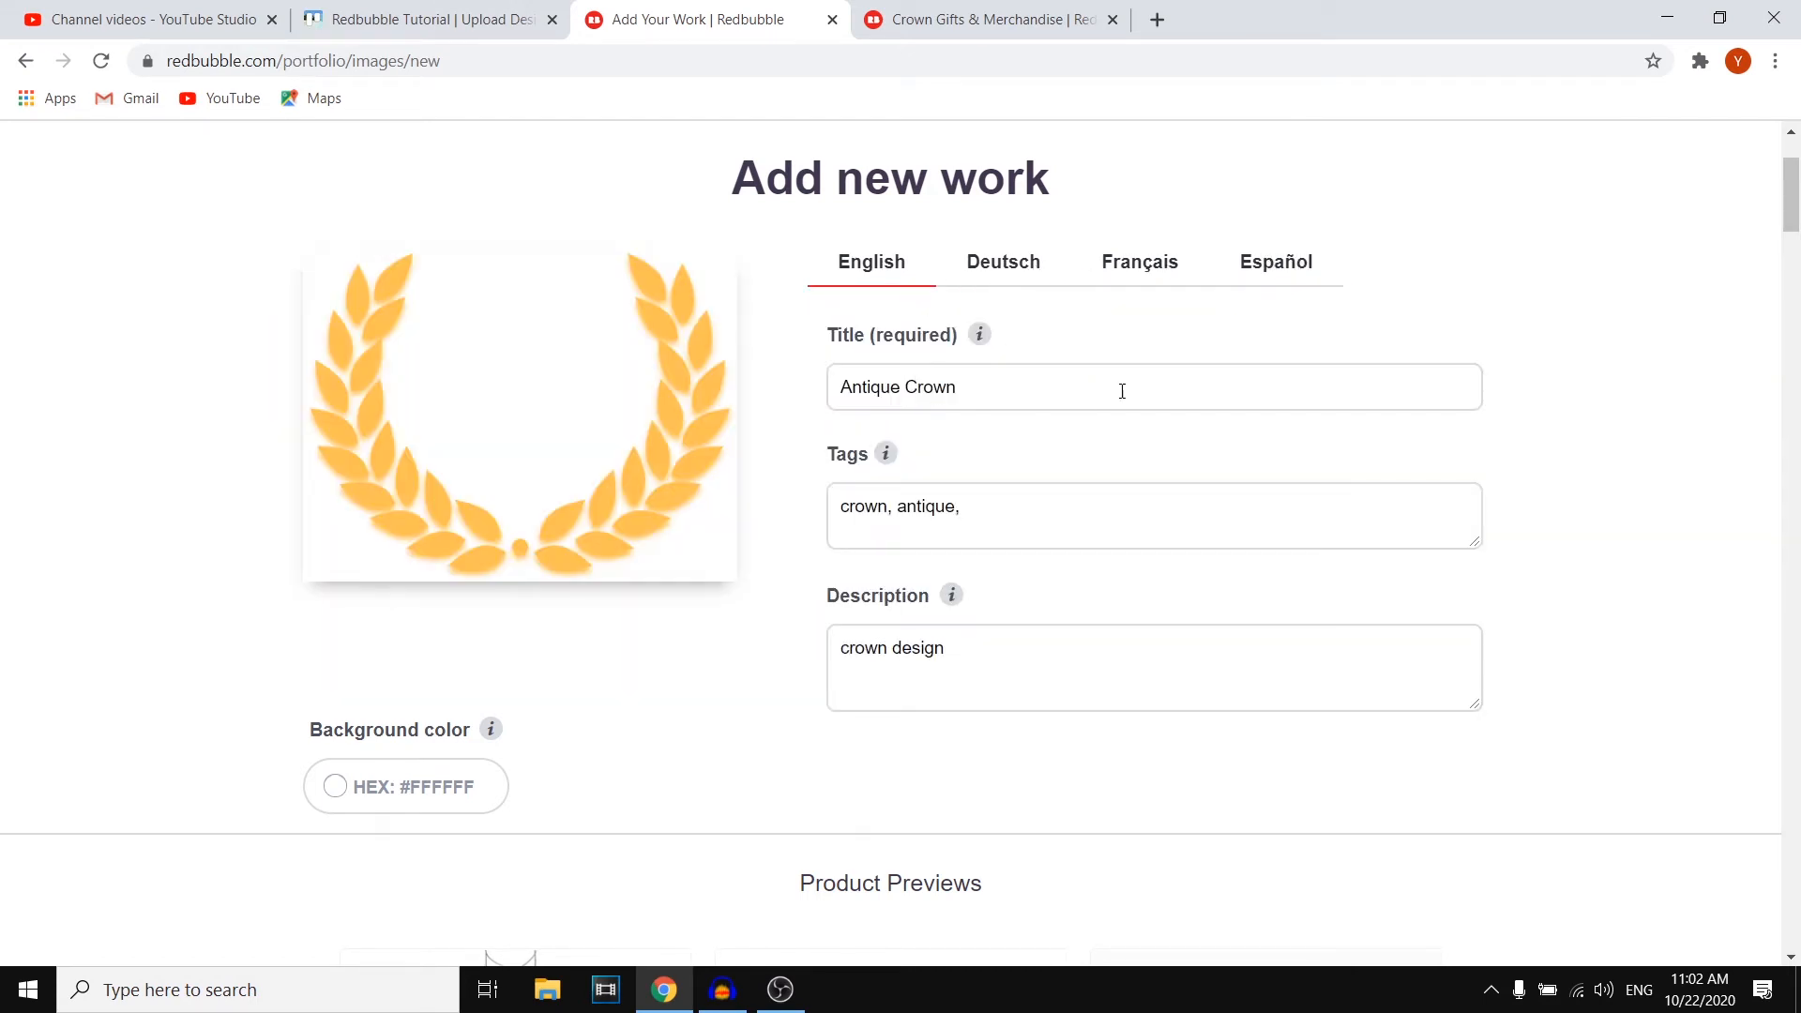
pyautogui.click(1019, 281)
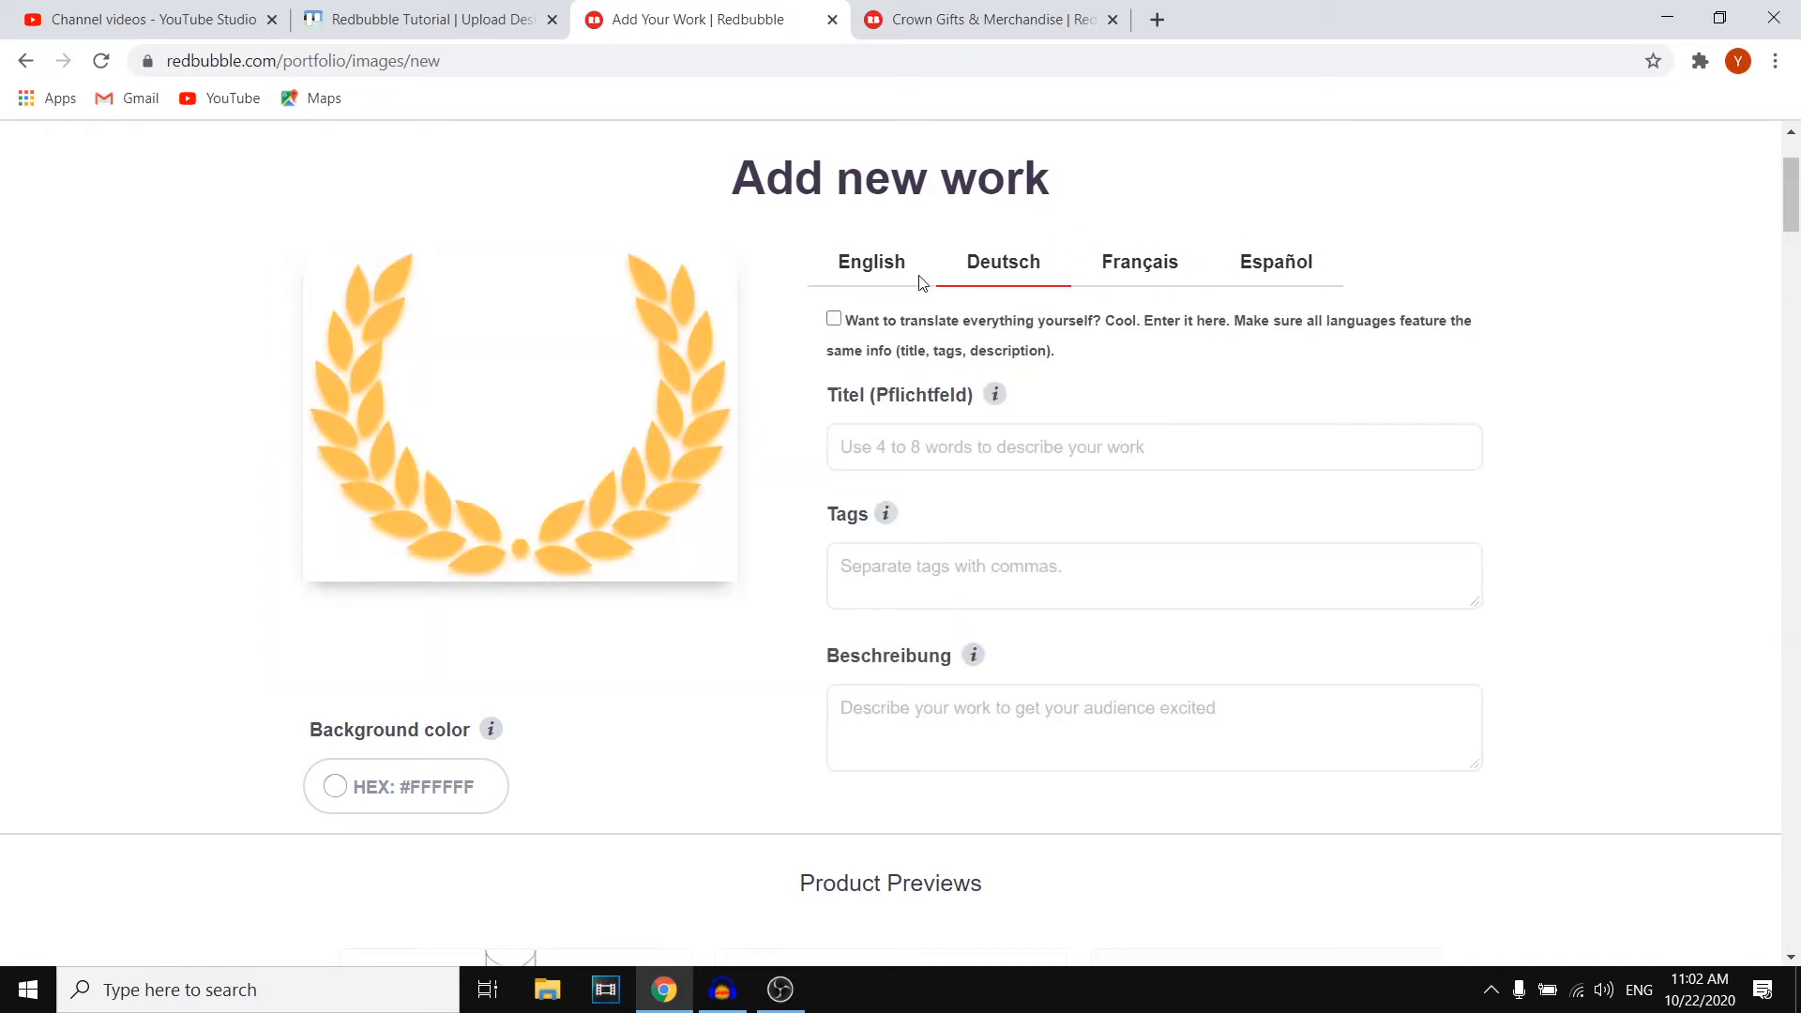
pyautogui.click(868, 271)
# Review the crown search results in the other browser tab and return to the new work form
pyautogui.hotkey('ctrl', 'Tab')
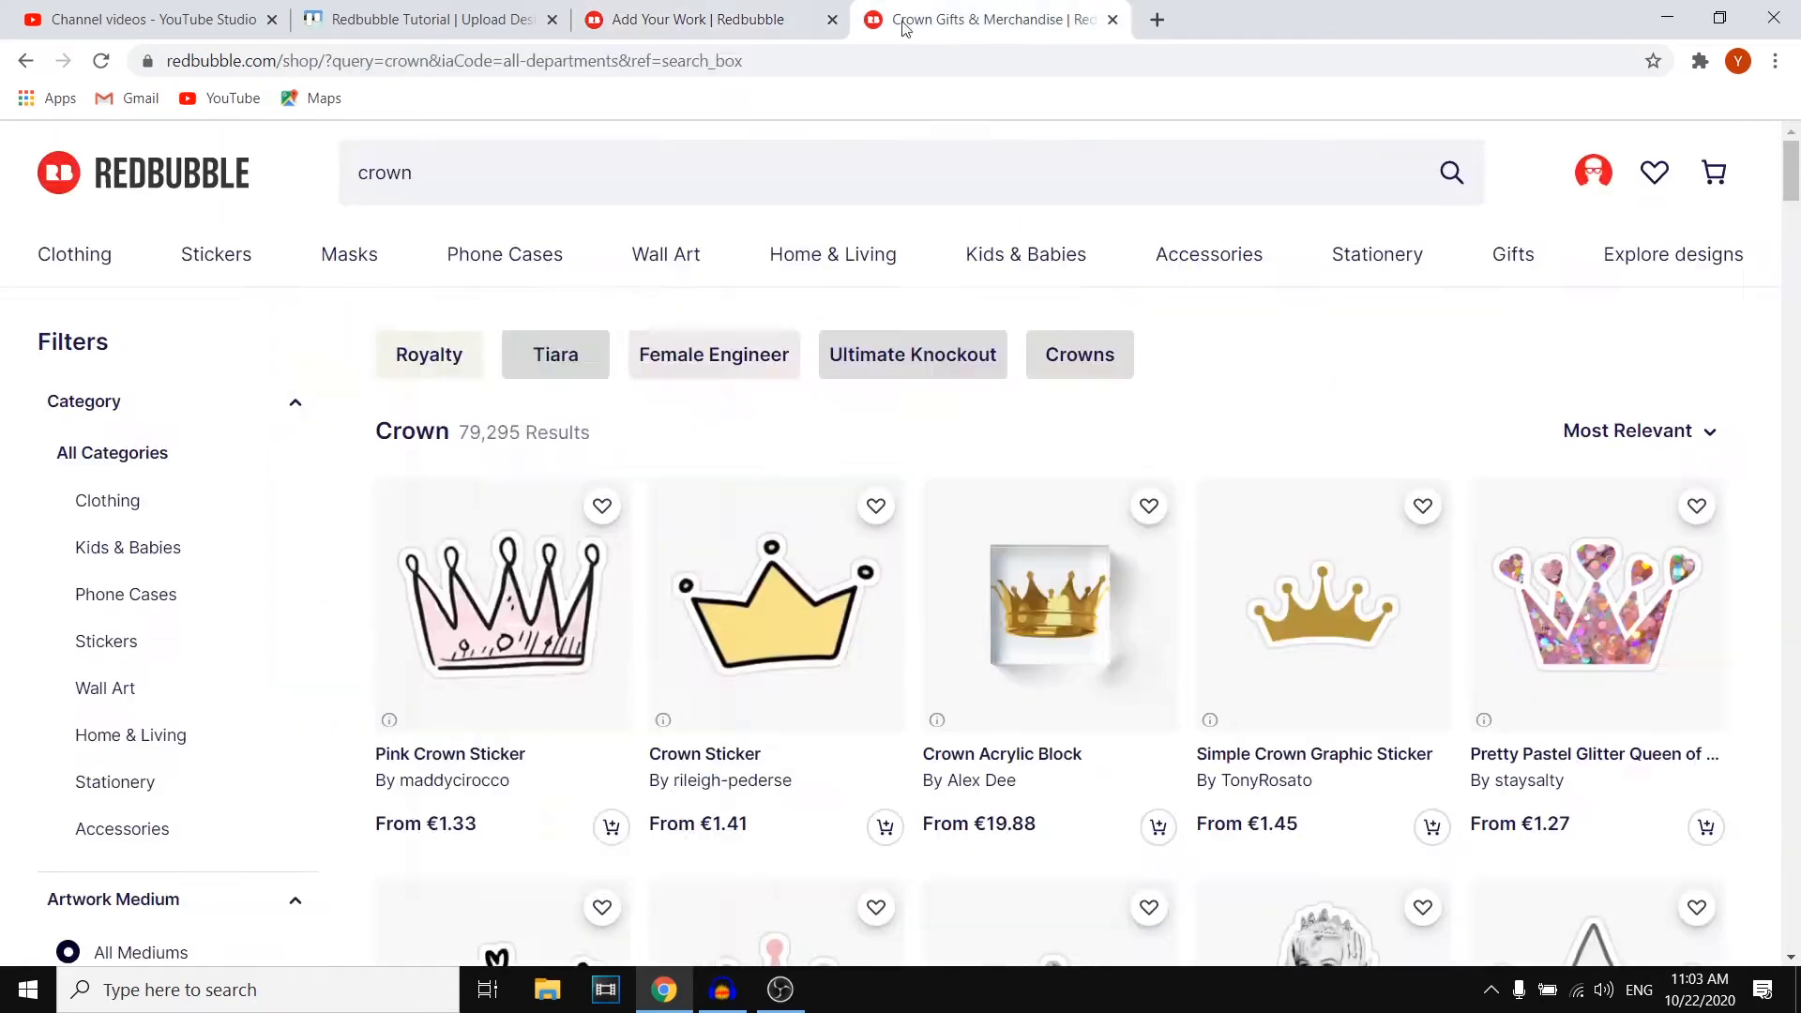
pyautogui.scroll(-8, 713, 526)
pyautogui.scroll(8, 1008, 544)
pyautogui.hotkey('ctrl', 'shift', 'Tab')
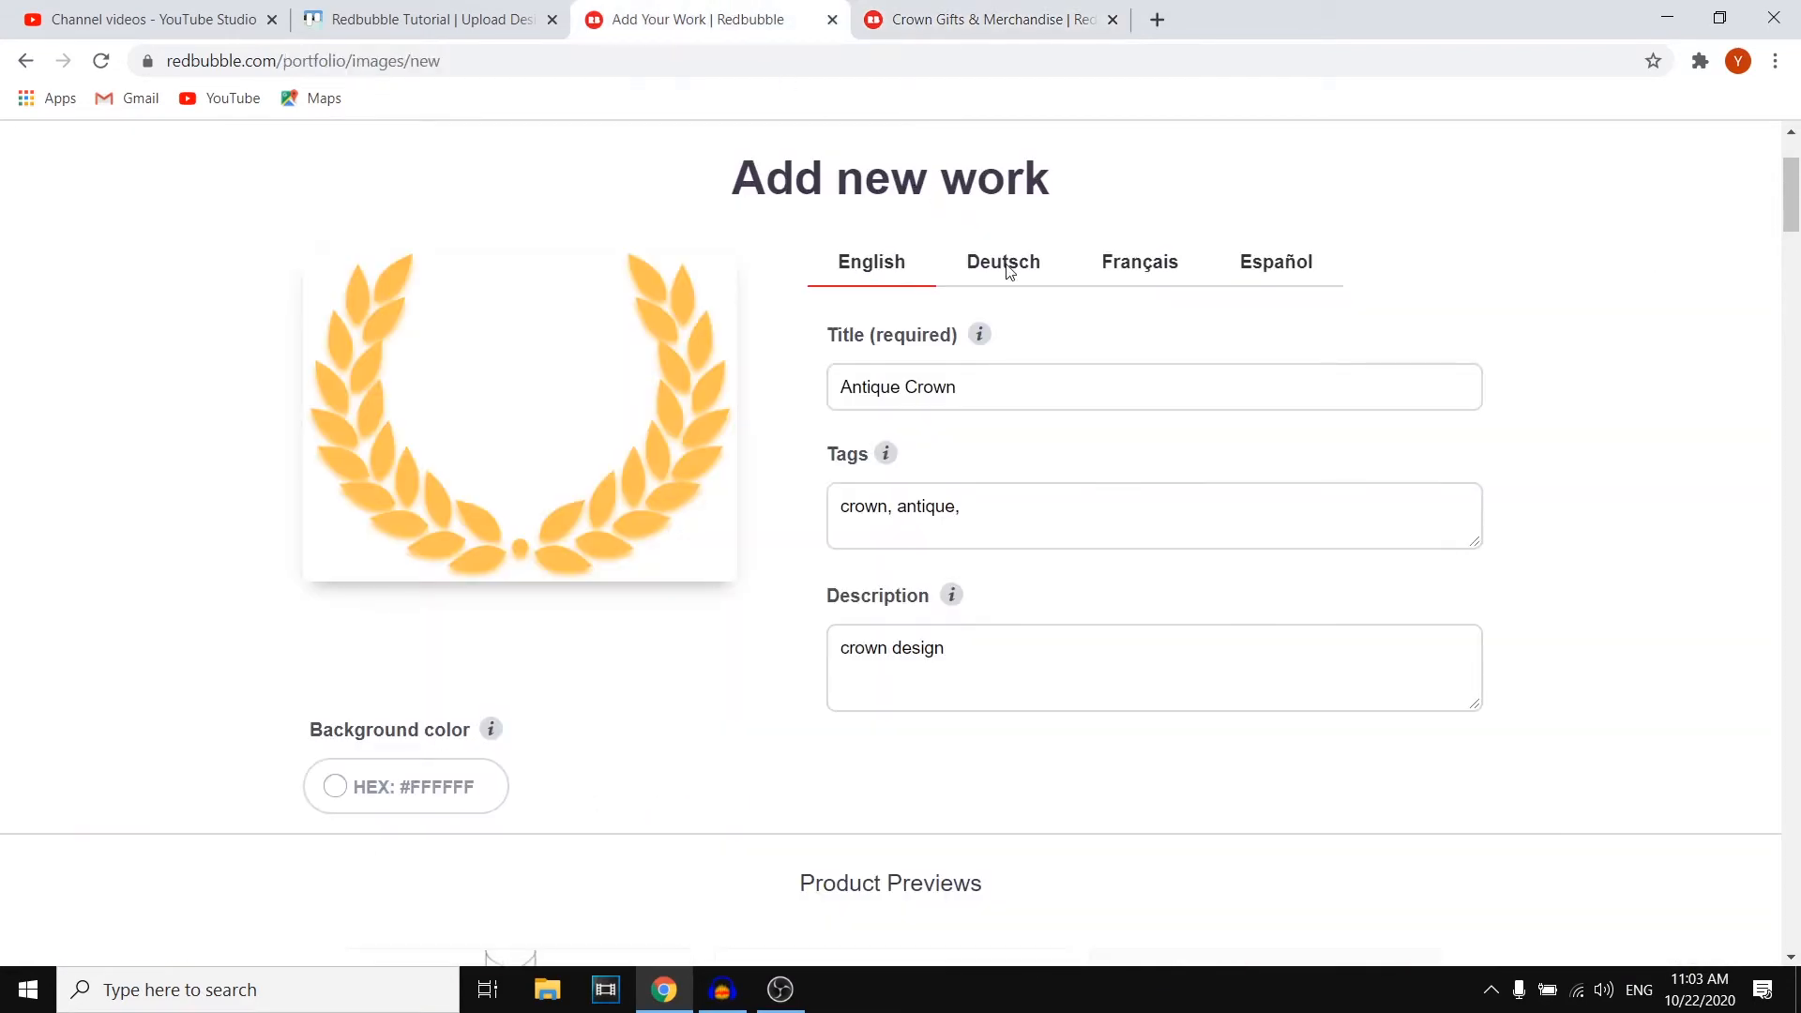
# Examine the product previews that show the uploaded design on the clothing items
pyautogui.scroll(-8, 1007, 272)
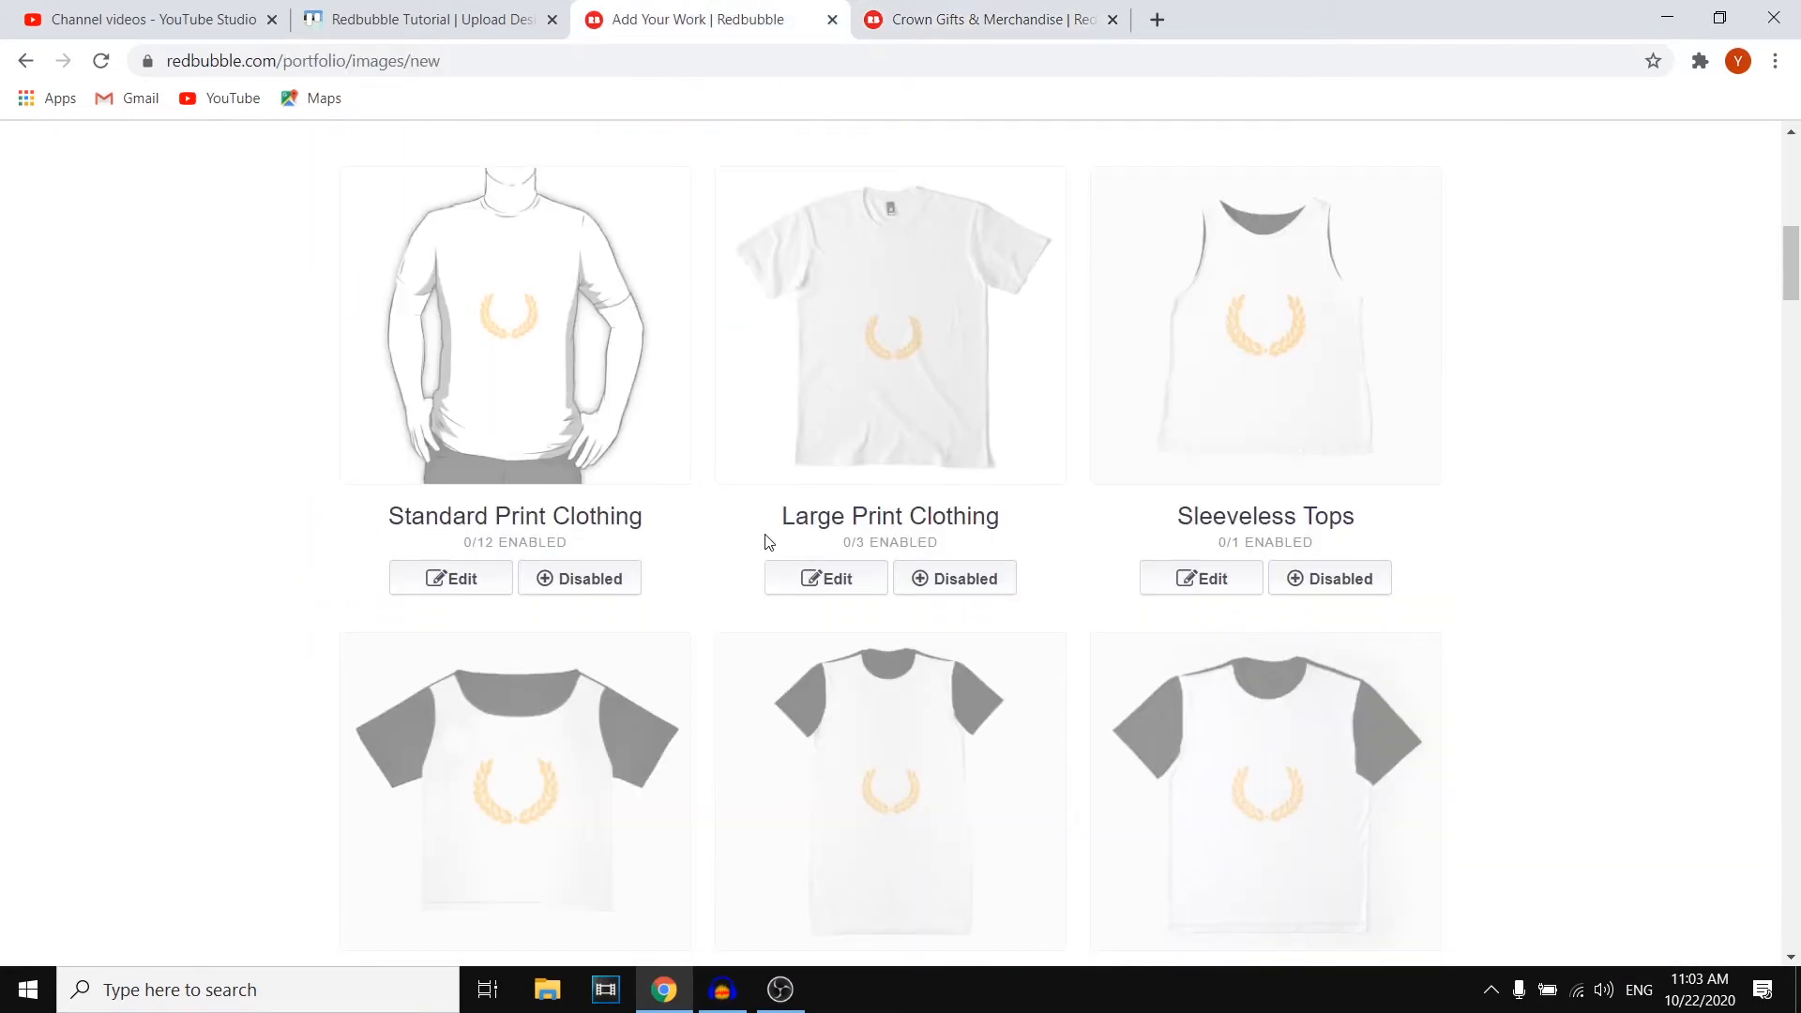
pyautogui.scroll(4, 1007, 608)
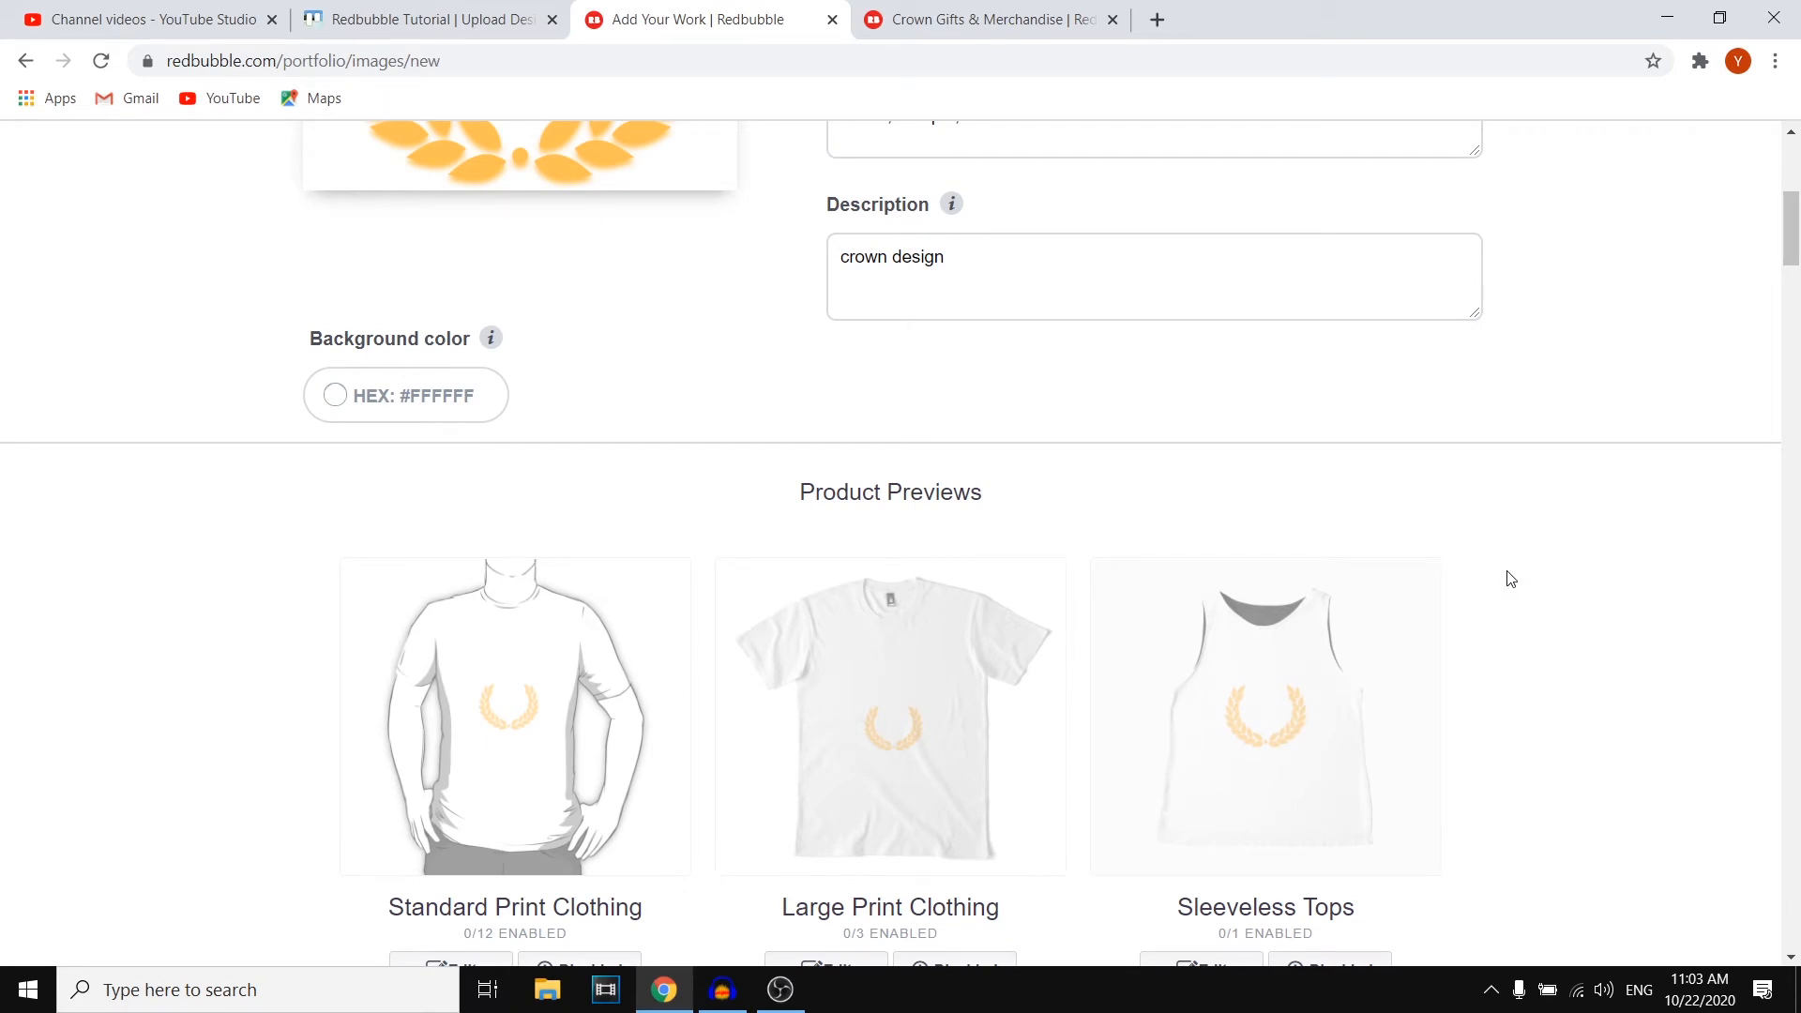
pyautogui.scroll(-2, 1510, 579)
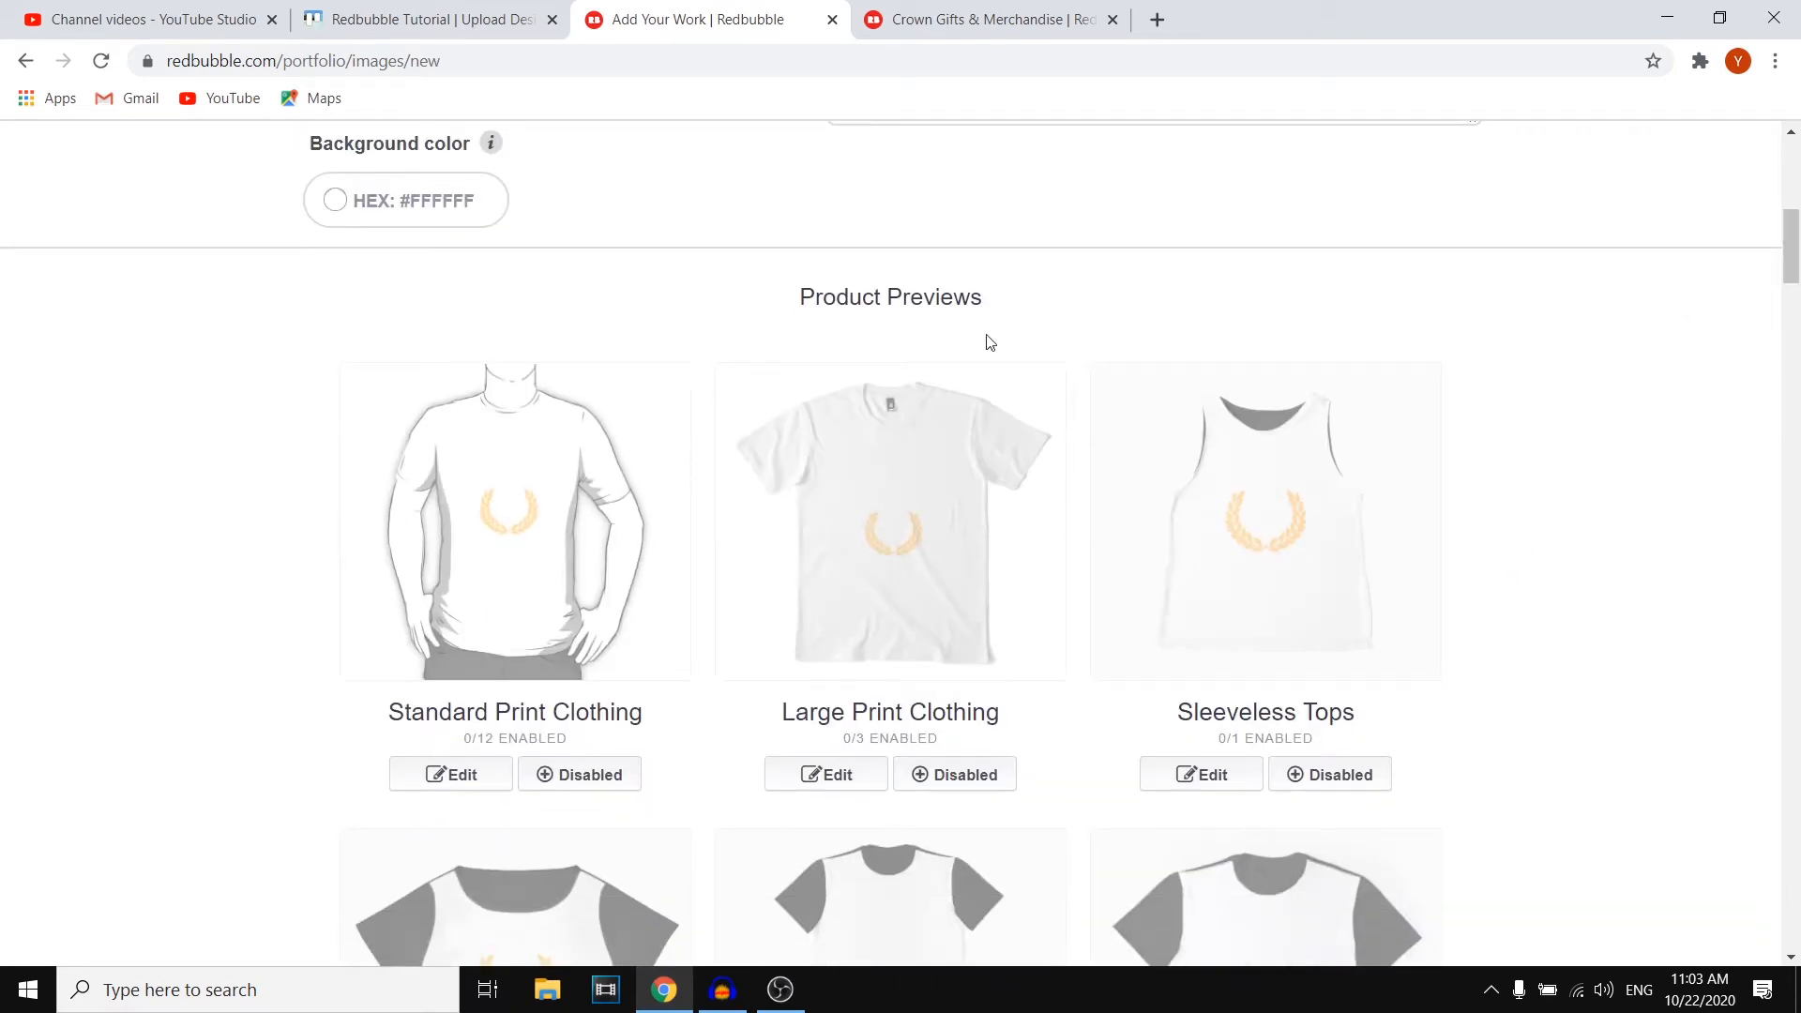
# Examine the product previews from the clothing items down to the Advanced products section and check which product types are enabled
pyautogui.moveTo(992, 310); pyautogui.dragTo(797, 301)
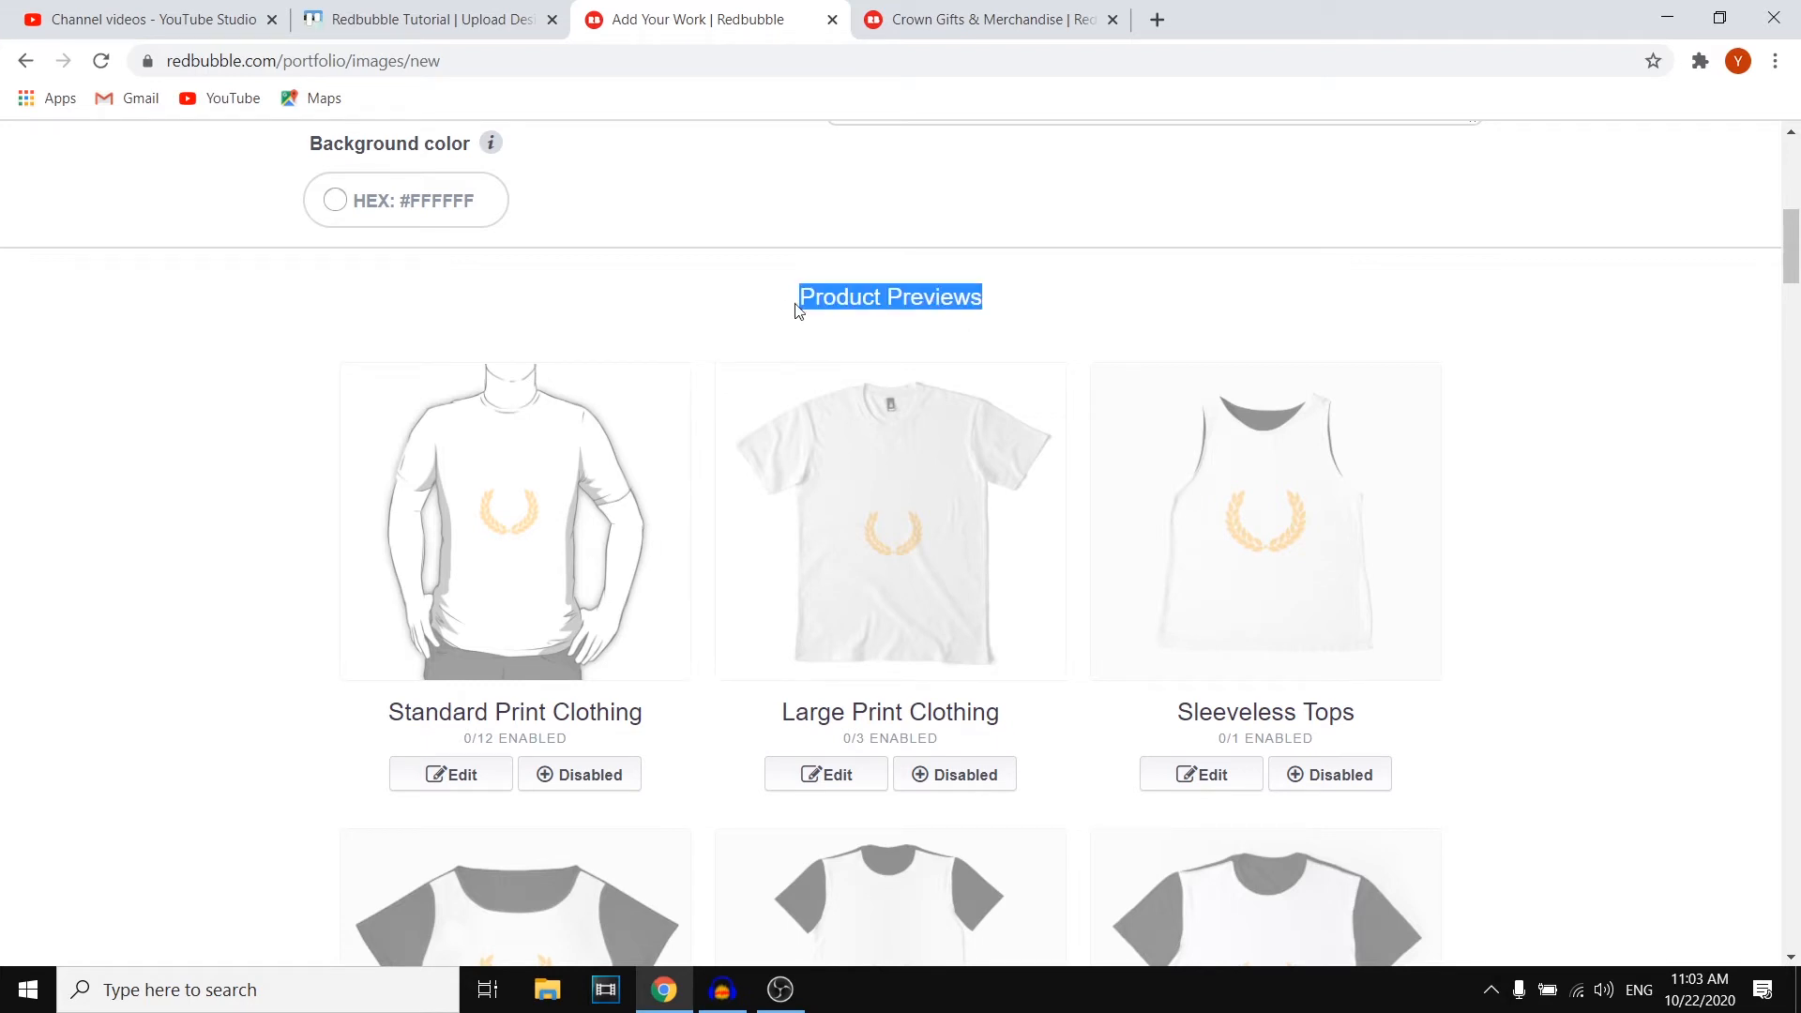
pyautogui.click(796, 302)
pyautogui.scroll(-2, 200, 315)
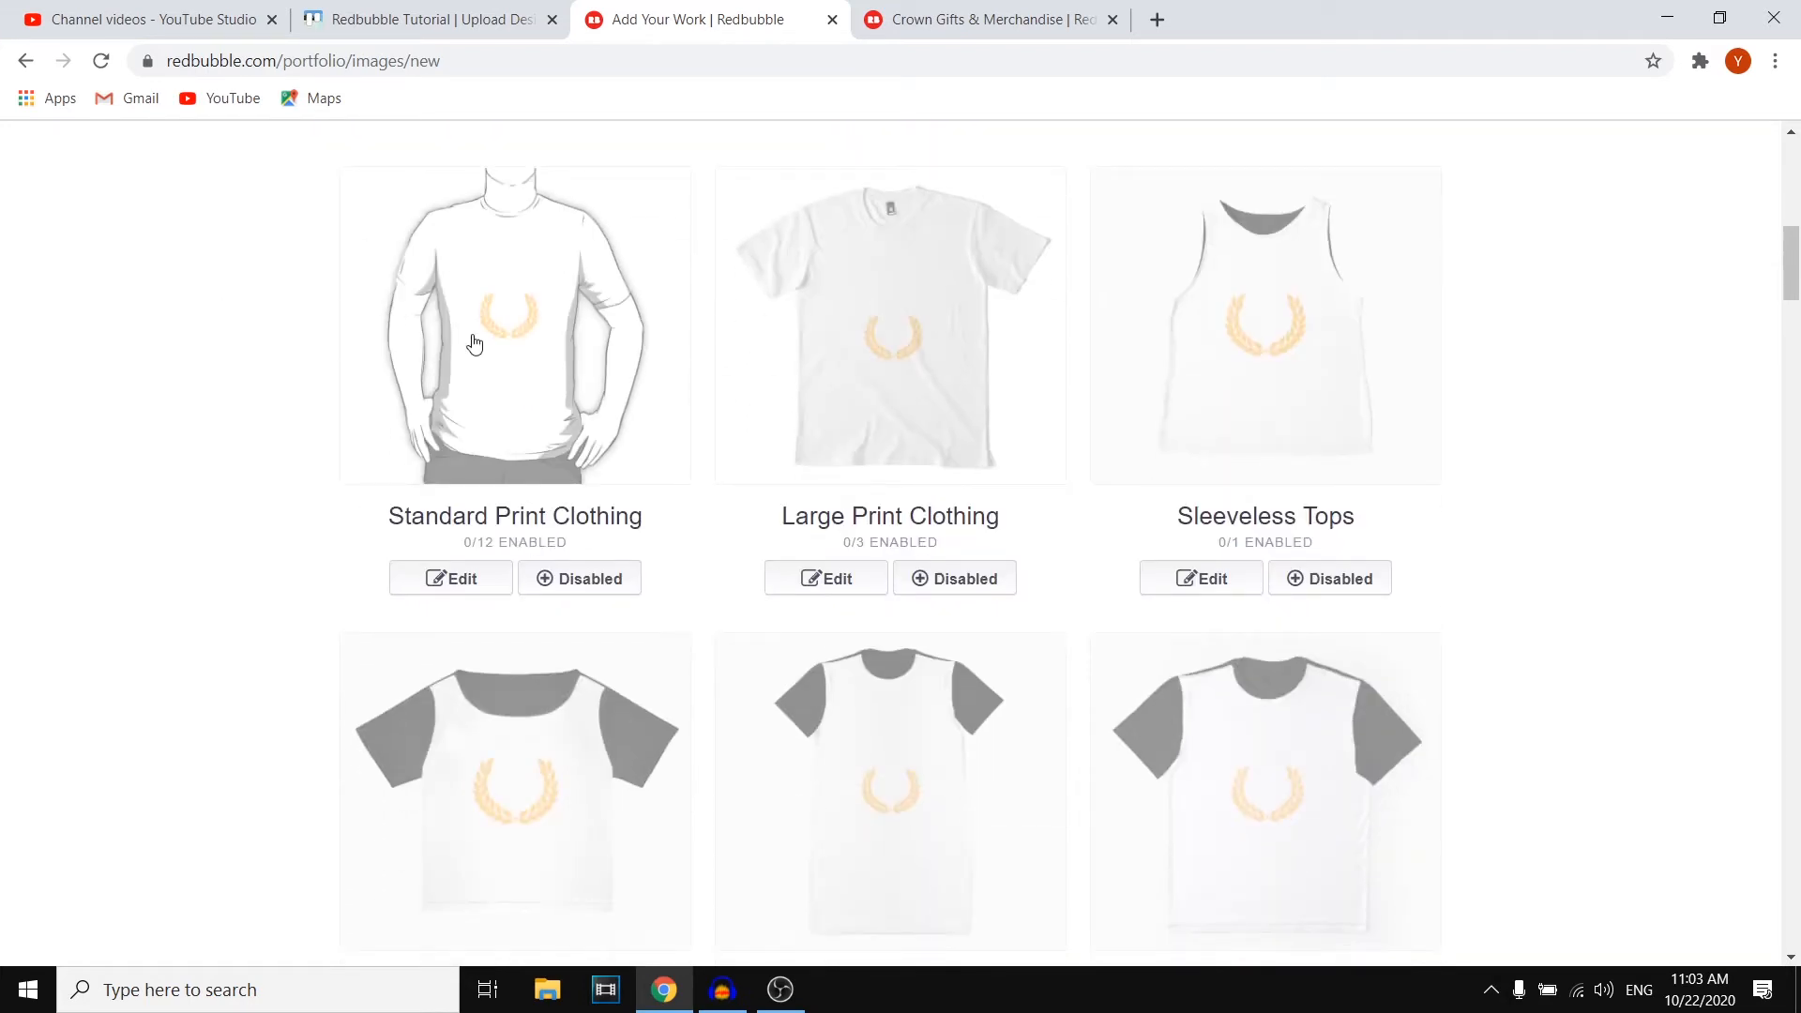
pyautogui.scroll(-10, 474, 344)
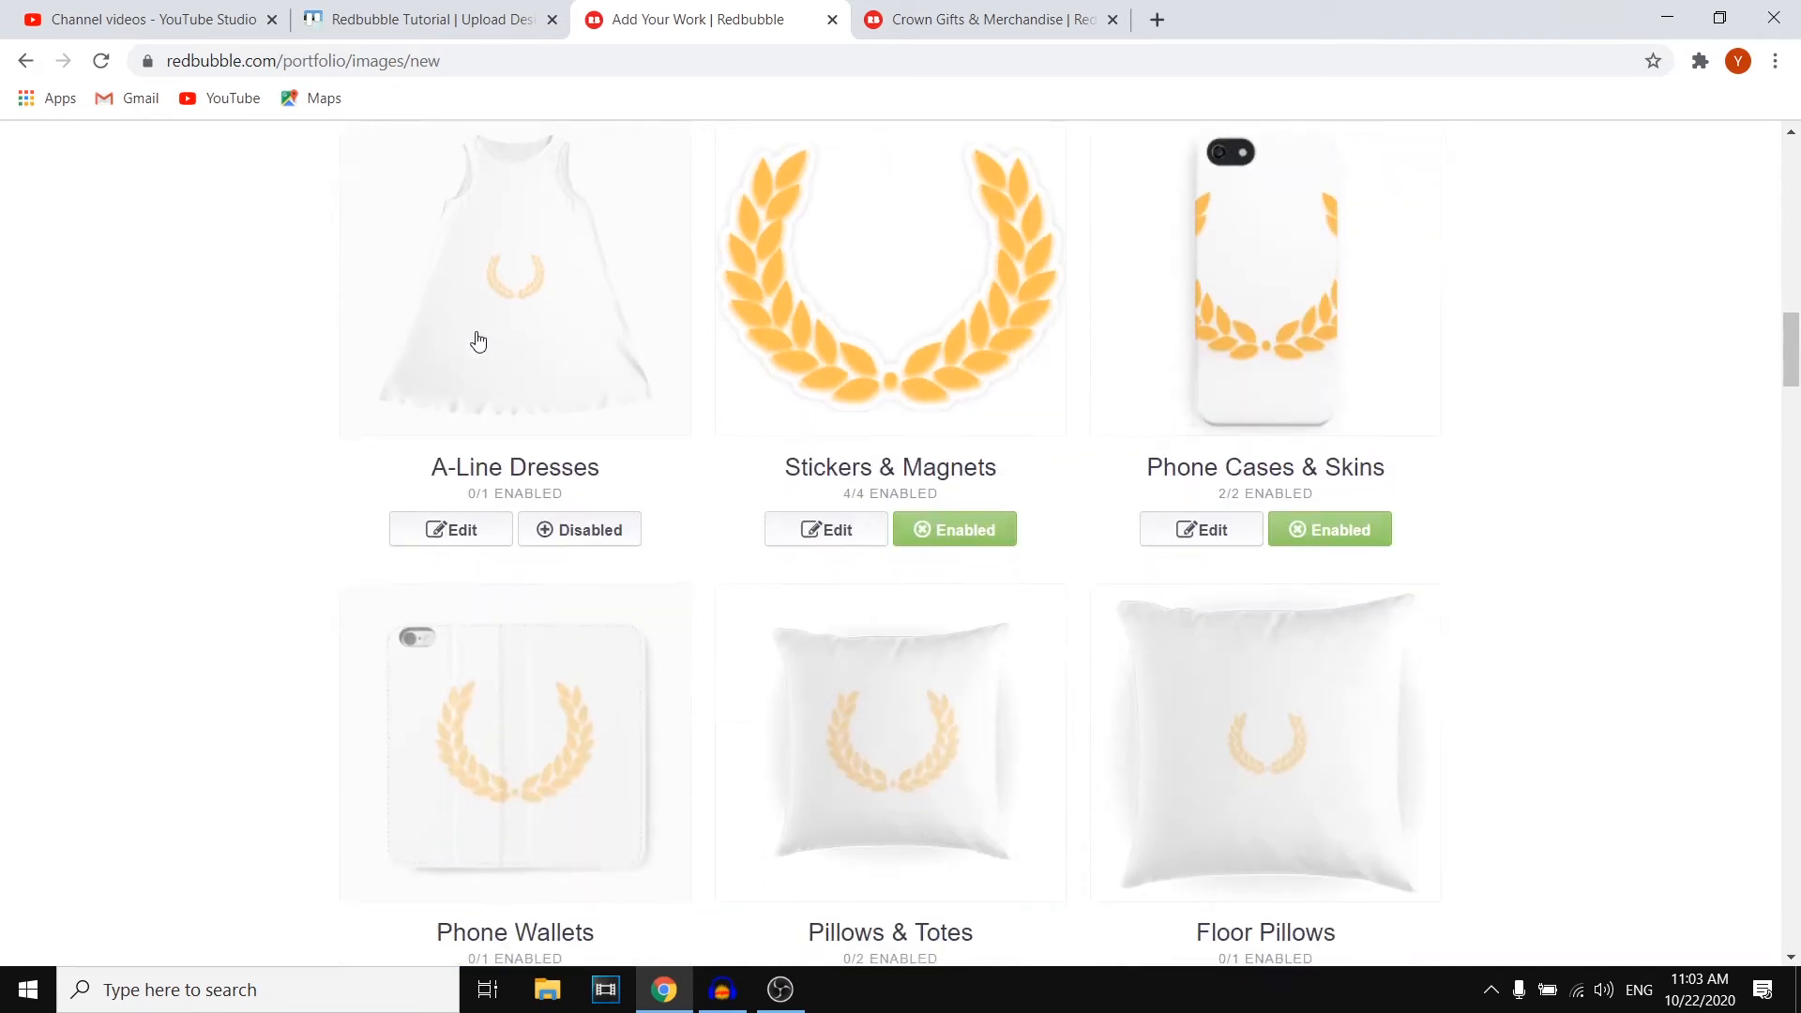
pyautogui.scroll(-2, 989, 366)
pyautogui.scroll(2, 1289, 314)
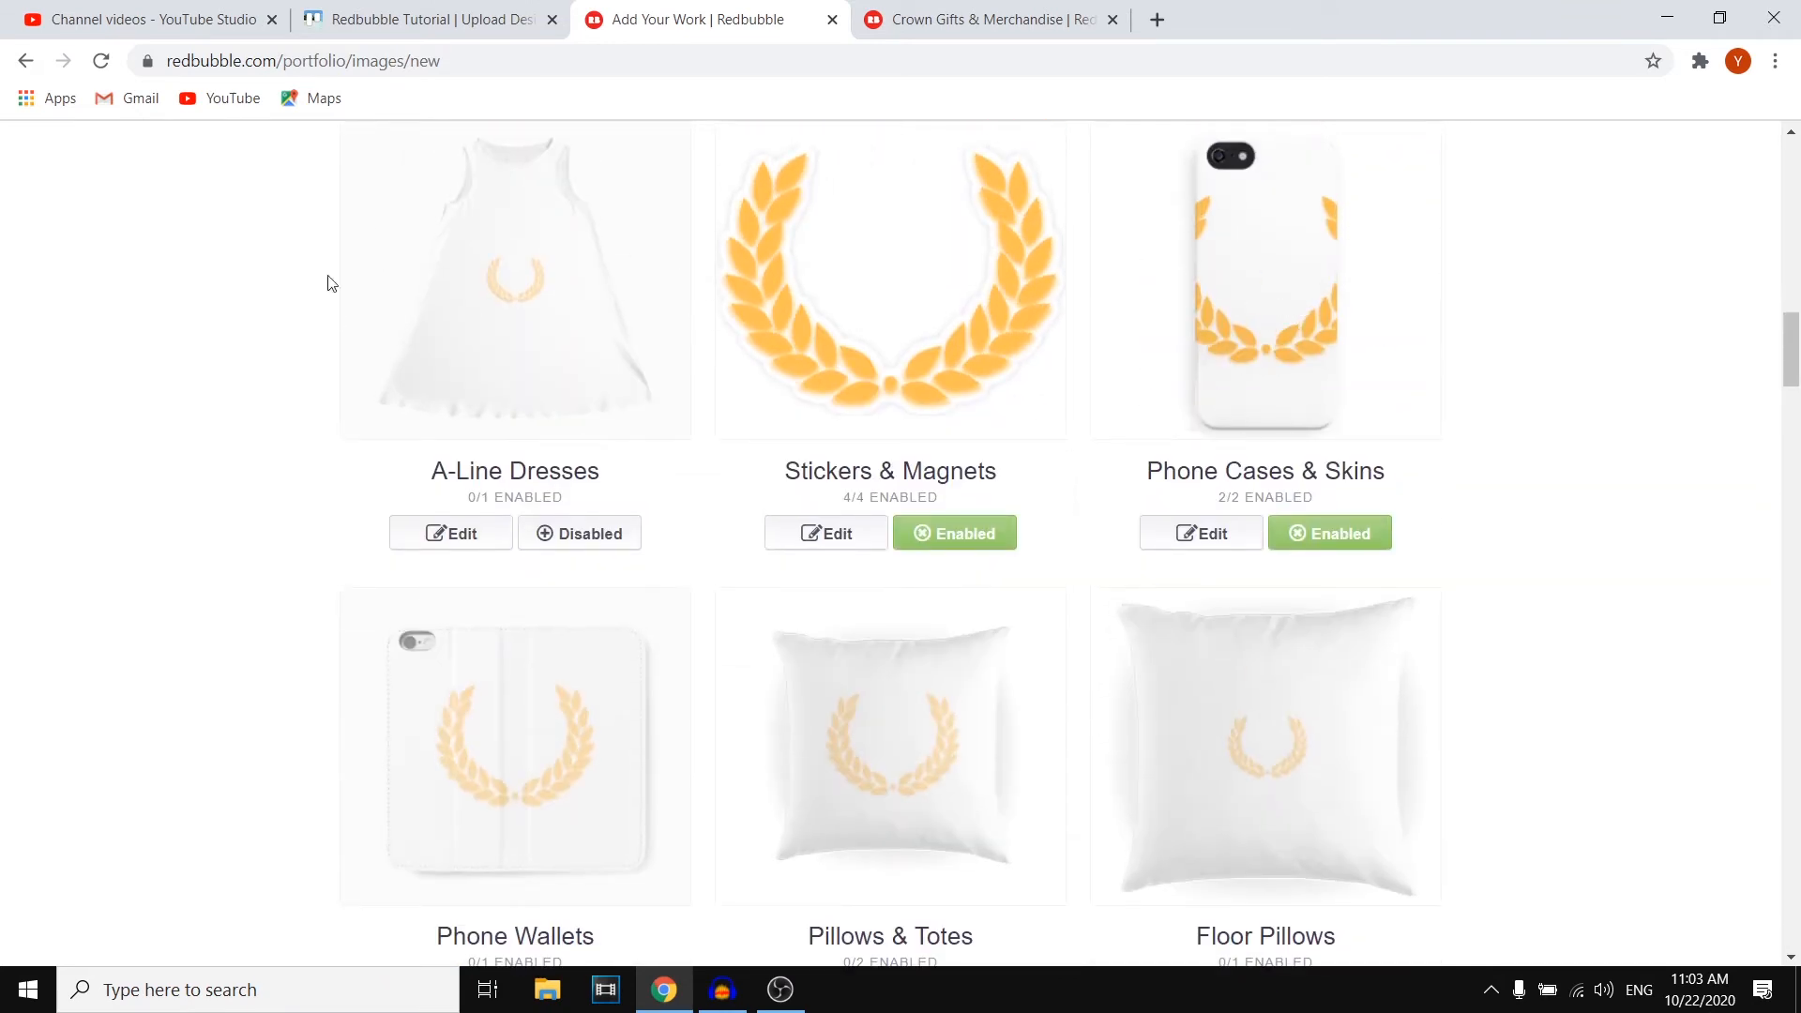
pyautogui.scroll(-4, 684, 450)
pyautogui.scroll(-8, 1057, 671)
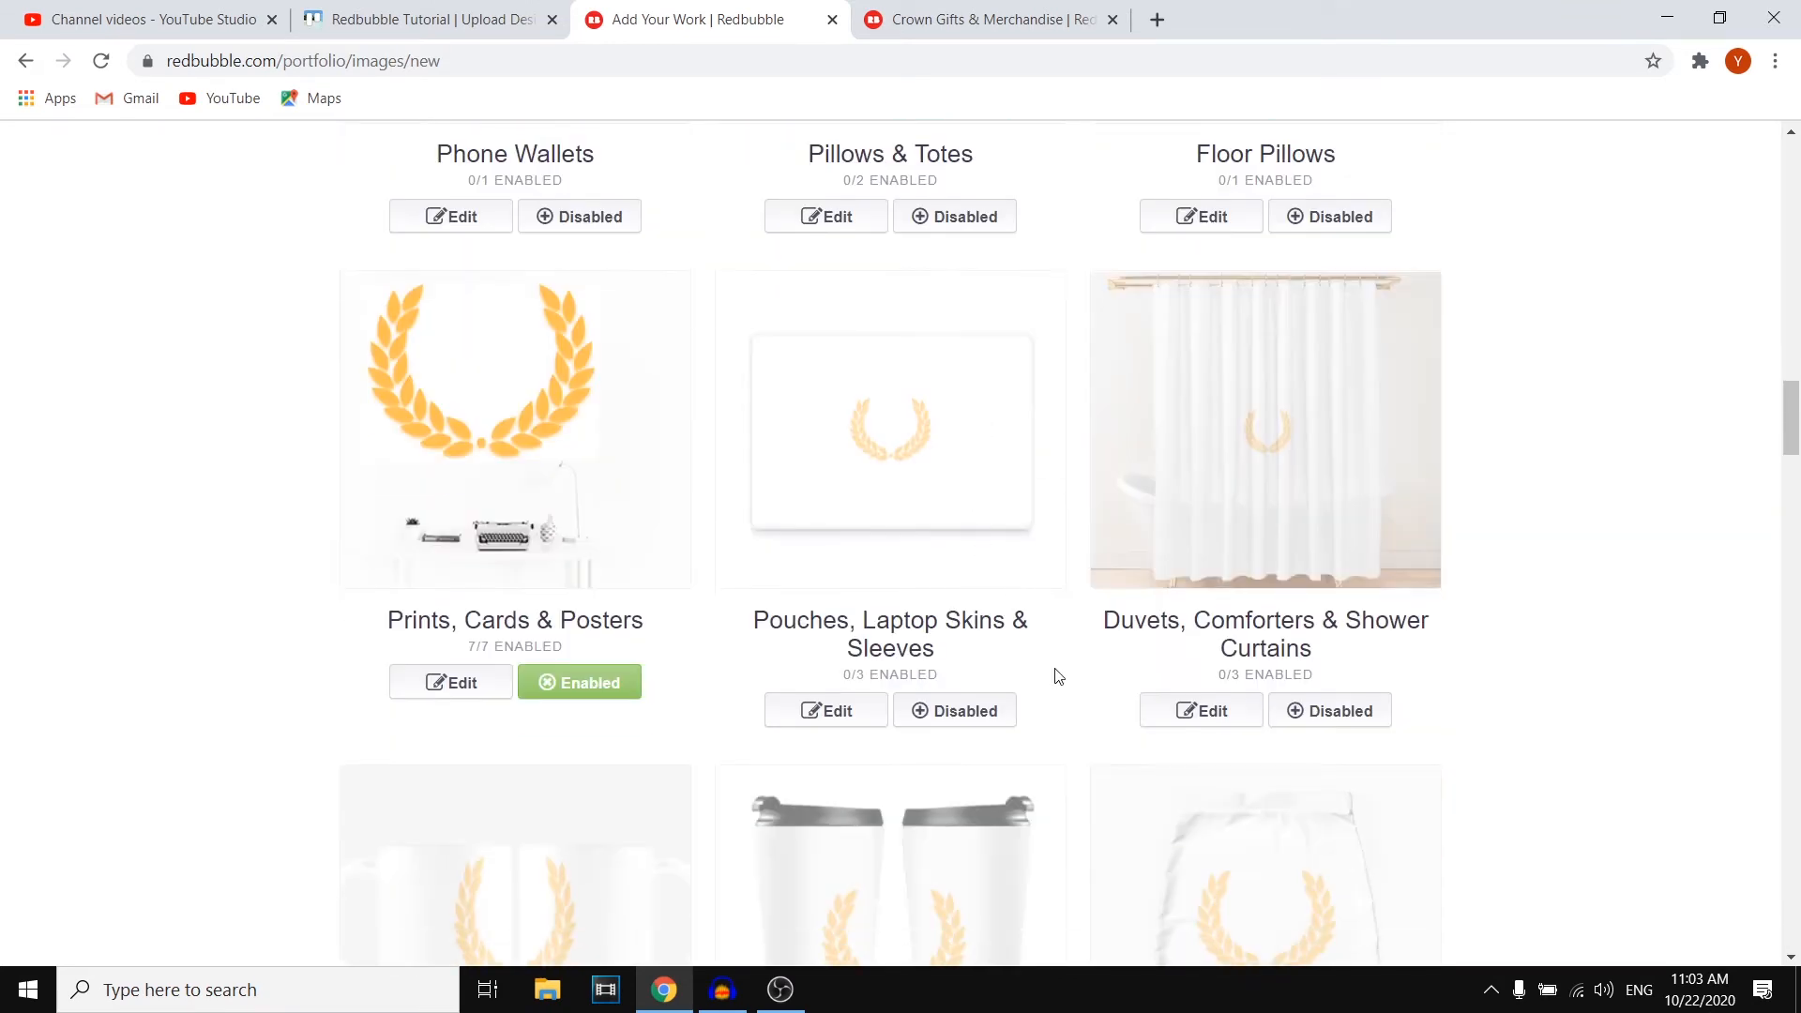
pyautogui.scroll(-10, 1061, 651)
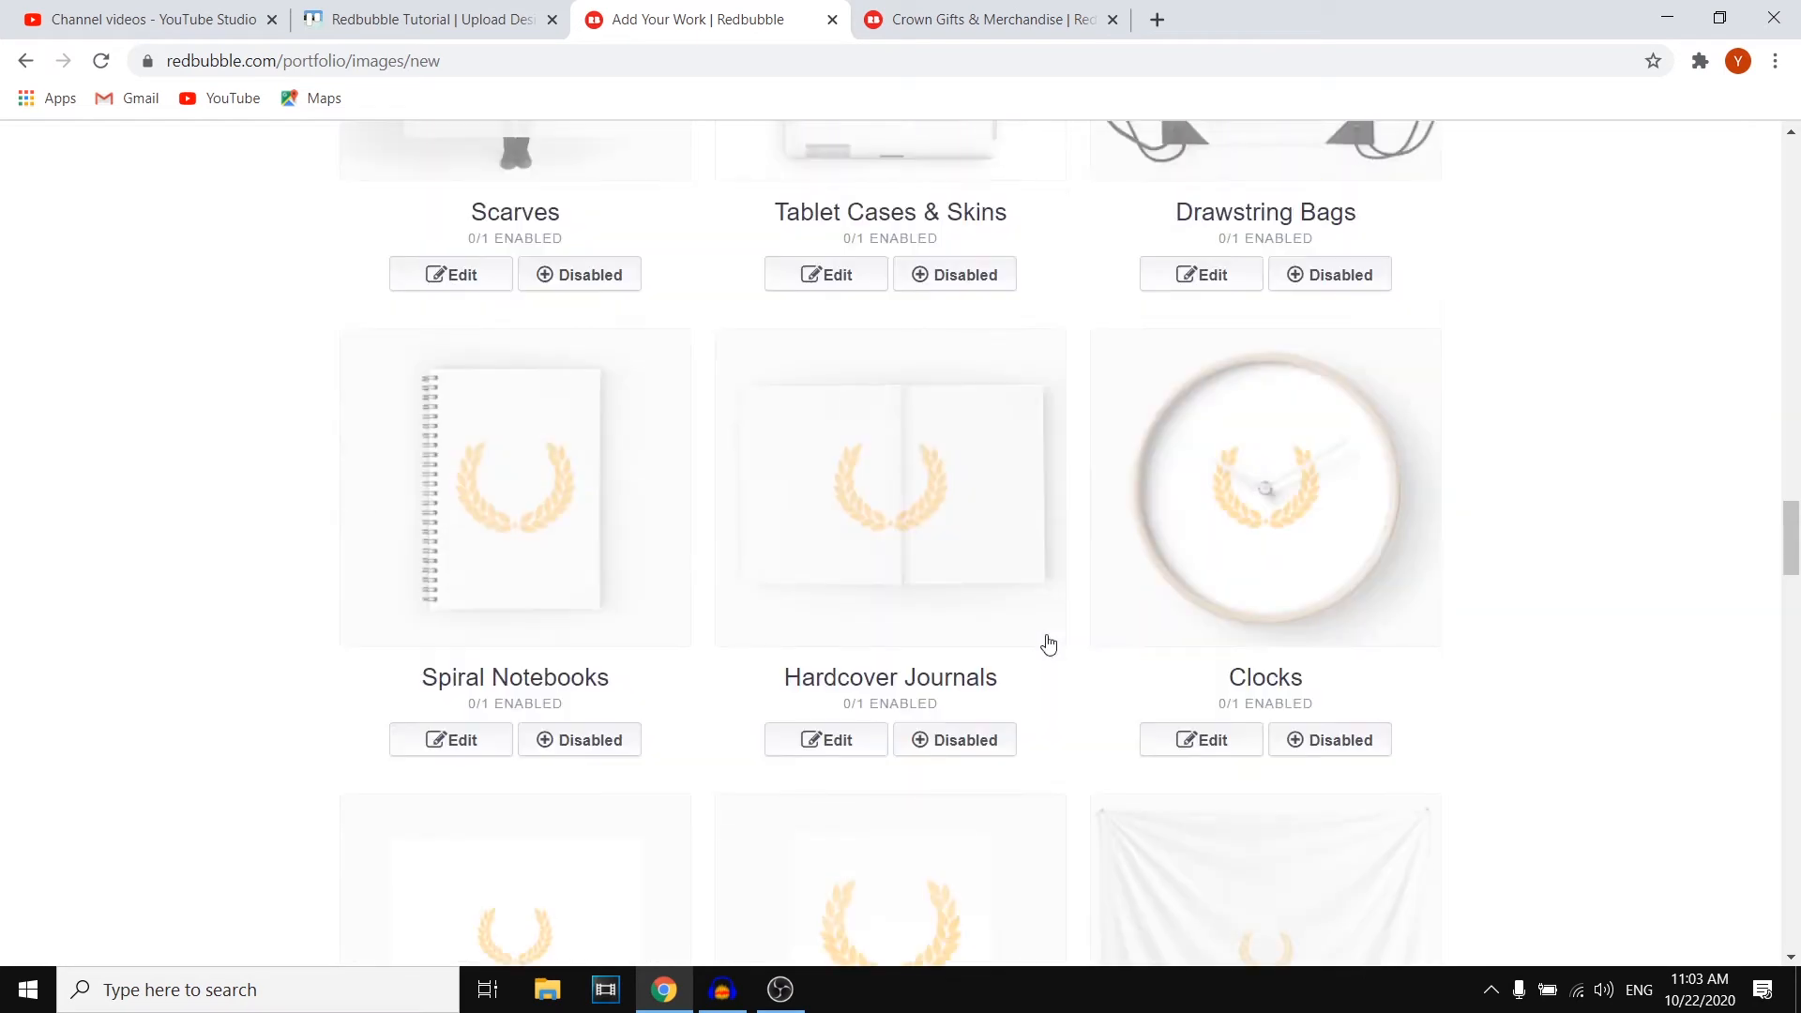
pyautogui.scroll(-14, 1047, 644)
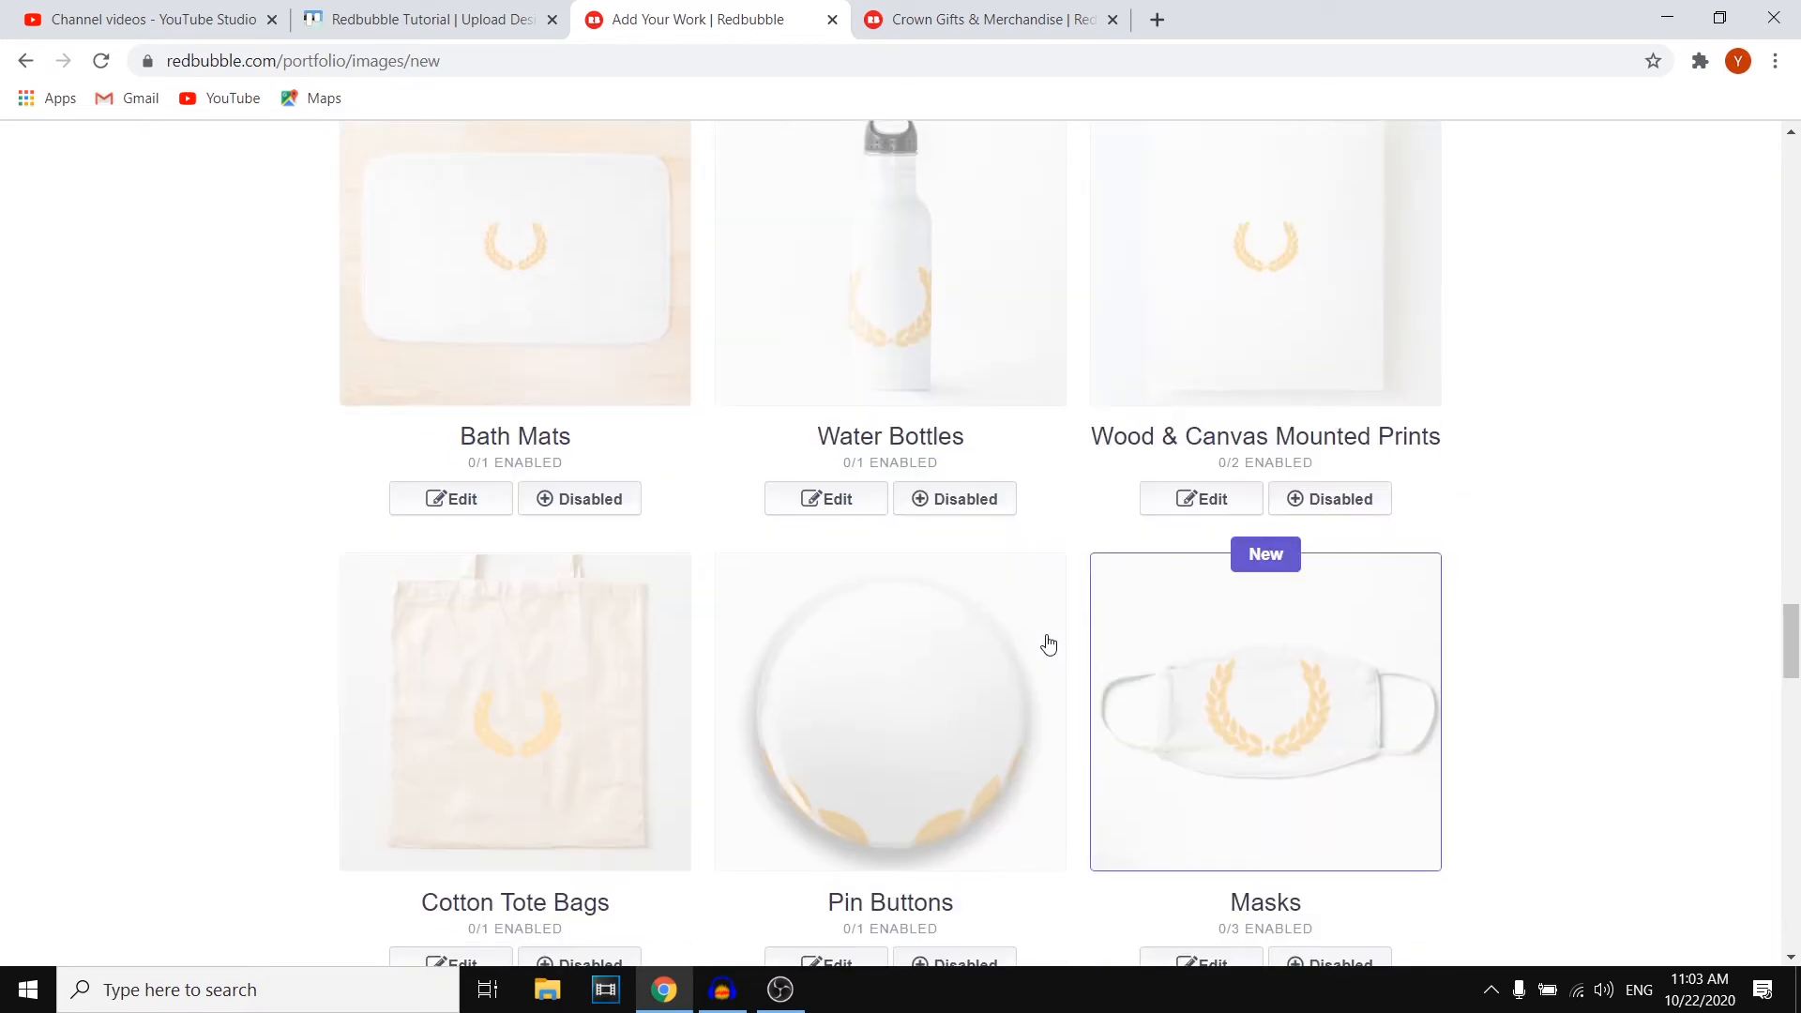
pyautogui.scroll(-6, 1048, 644)
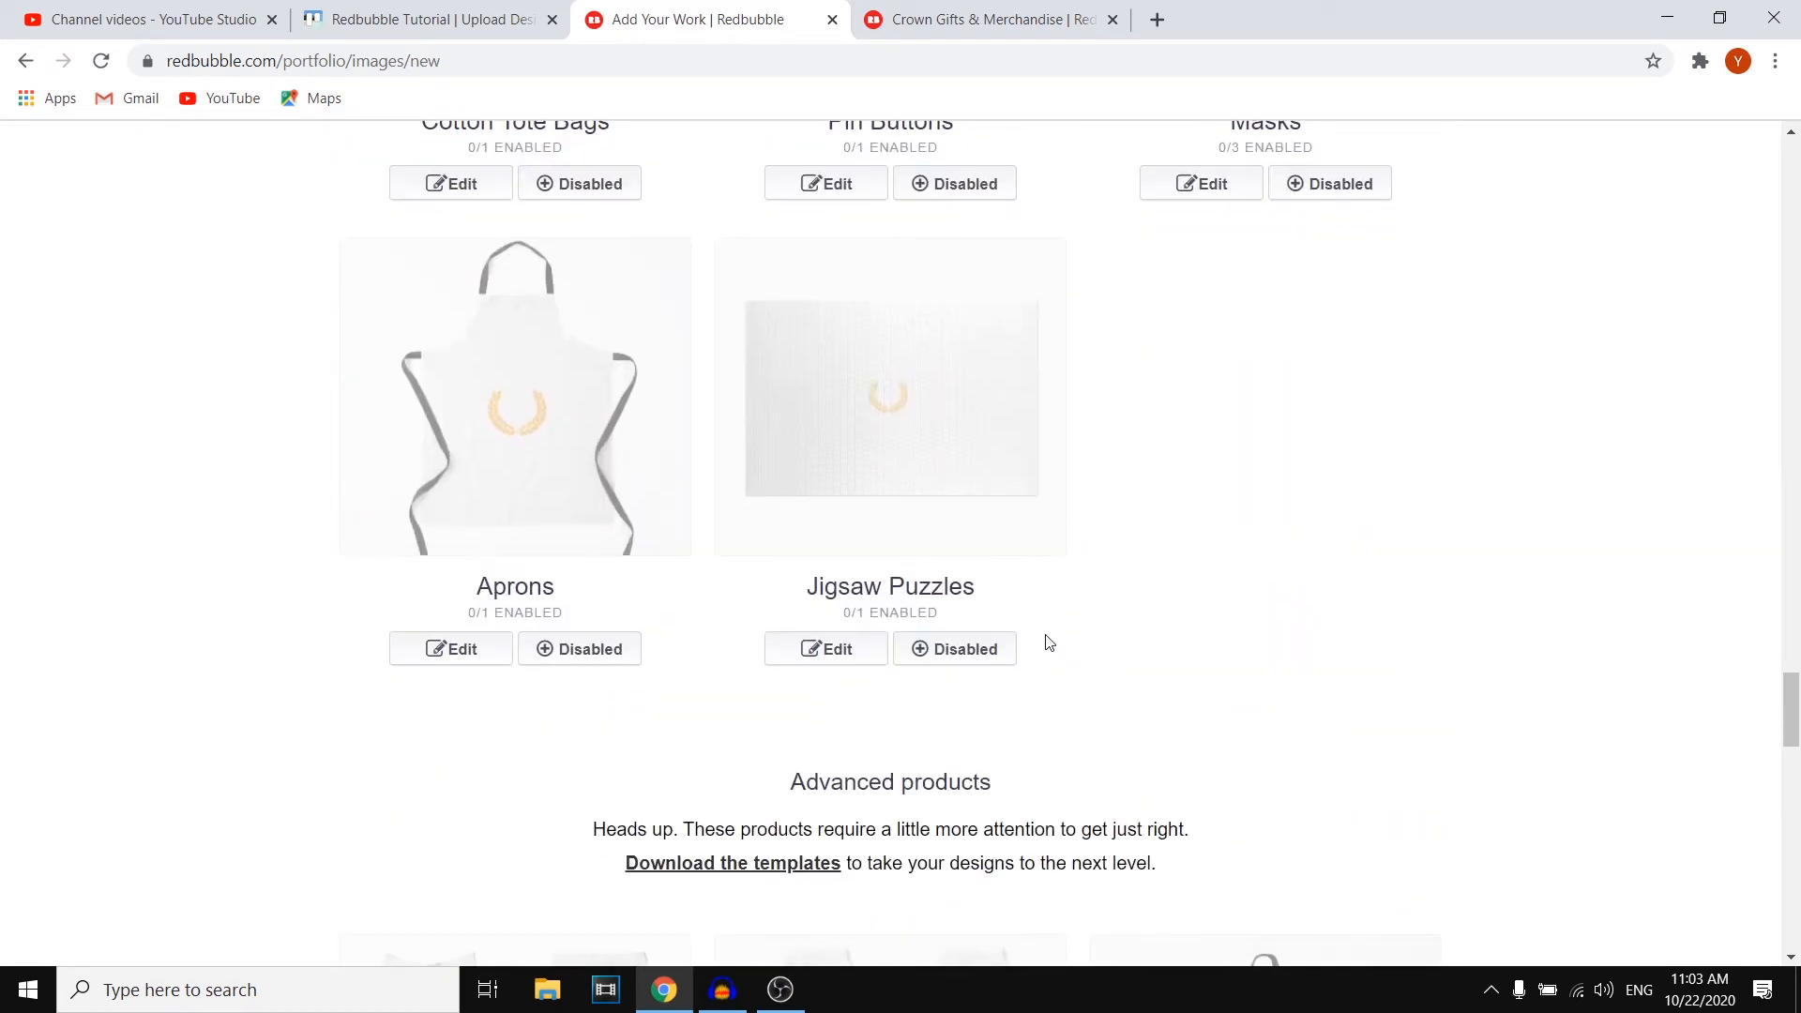
pyautogui.scroll(20, 1048, 647)
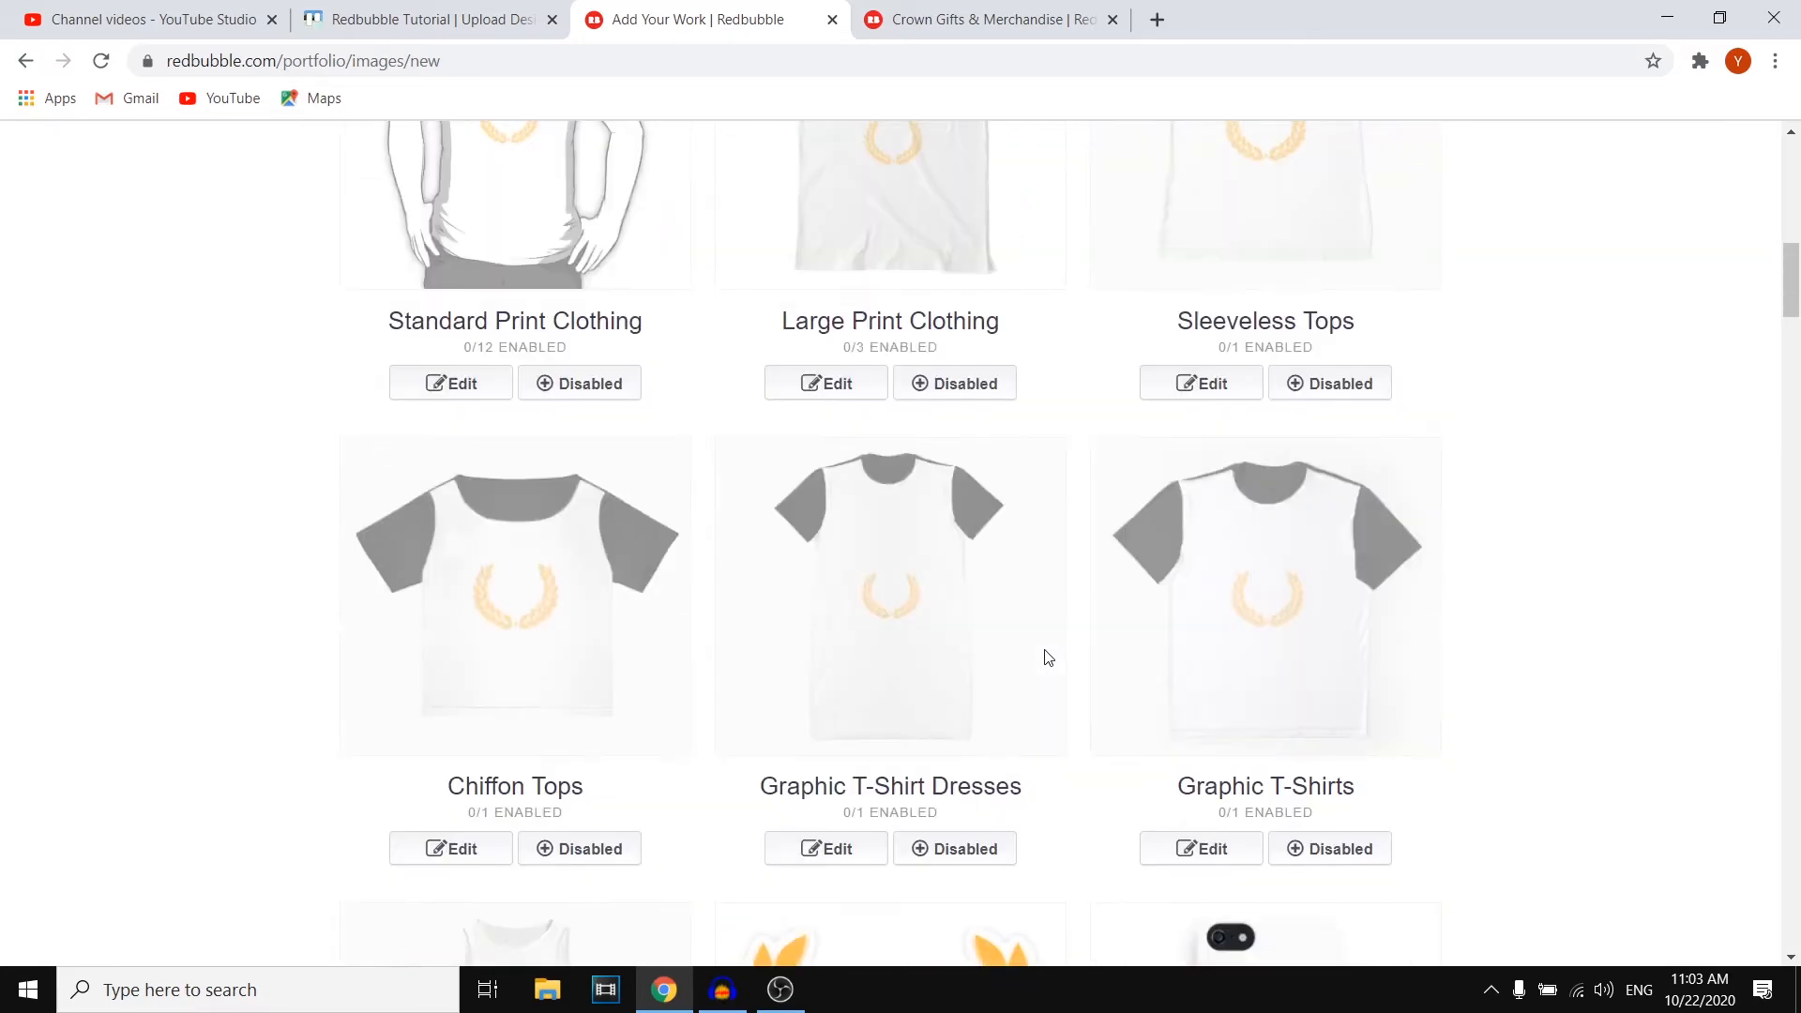
# Enable the design for Standard Print Clothing, Large Print Clothing and Sleeveless Tops
pyautogui.scroll(4, 743, 651)
pyautogui.scroll(-4, 807, 587)
pyautogui.scroll(2, 657, 607)
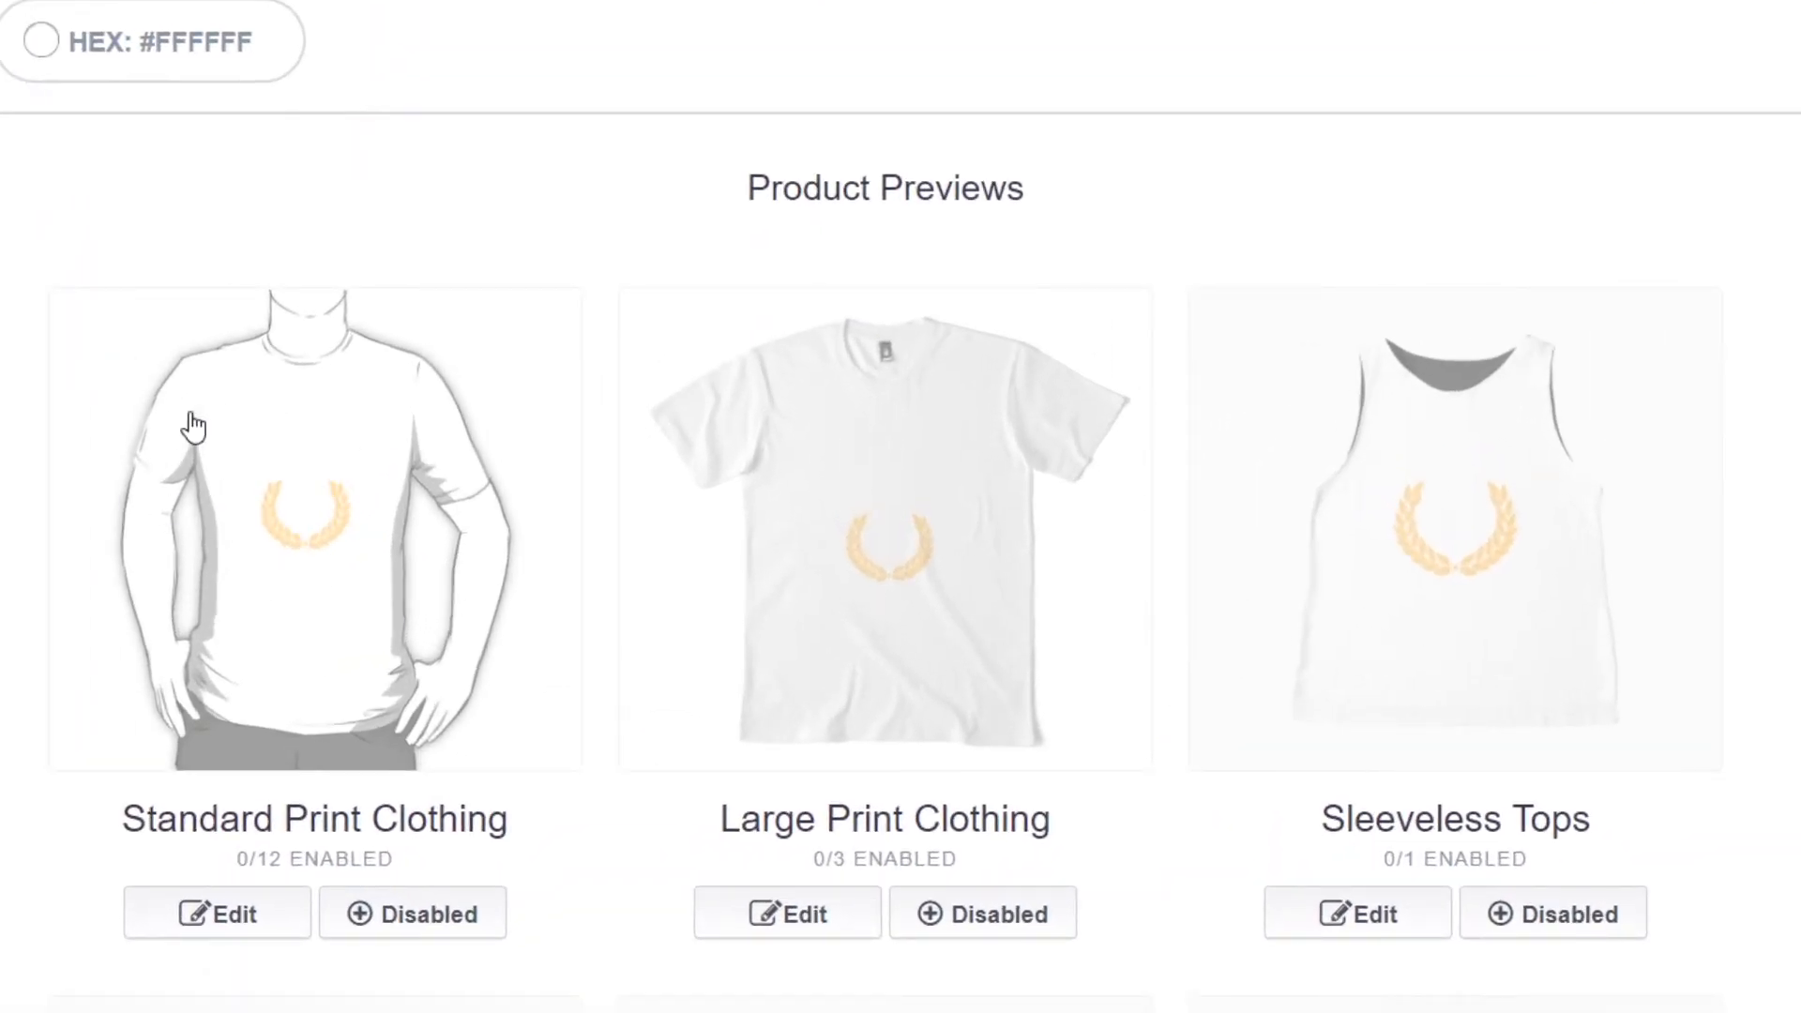
pyautogui.scroll(-3, 657, 450)
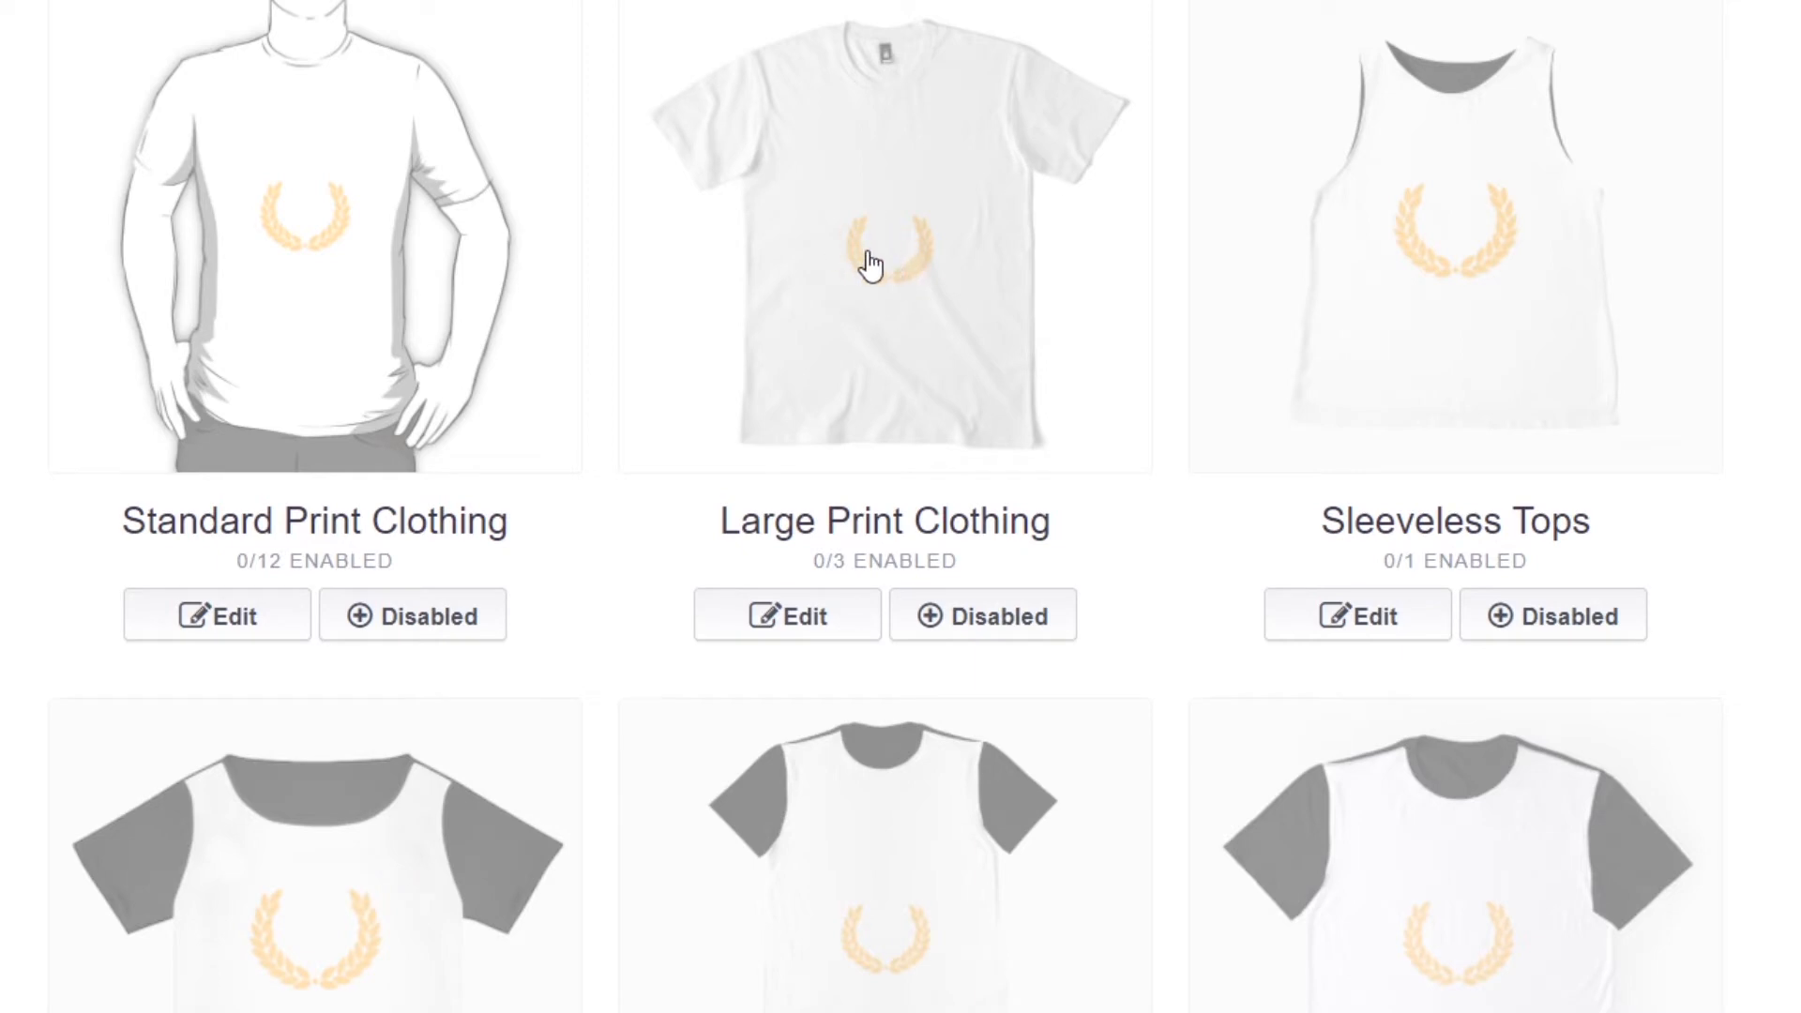
pyautogui.scroll(3, 1796, 731)
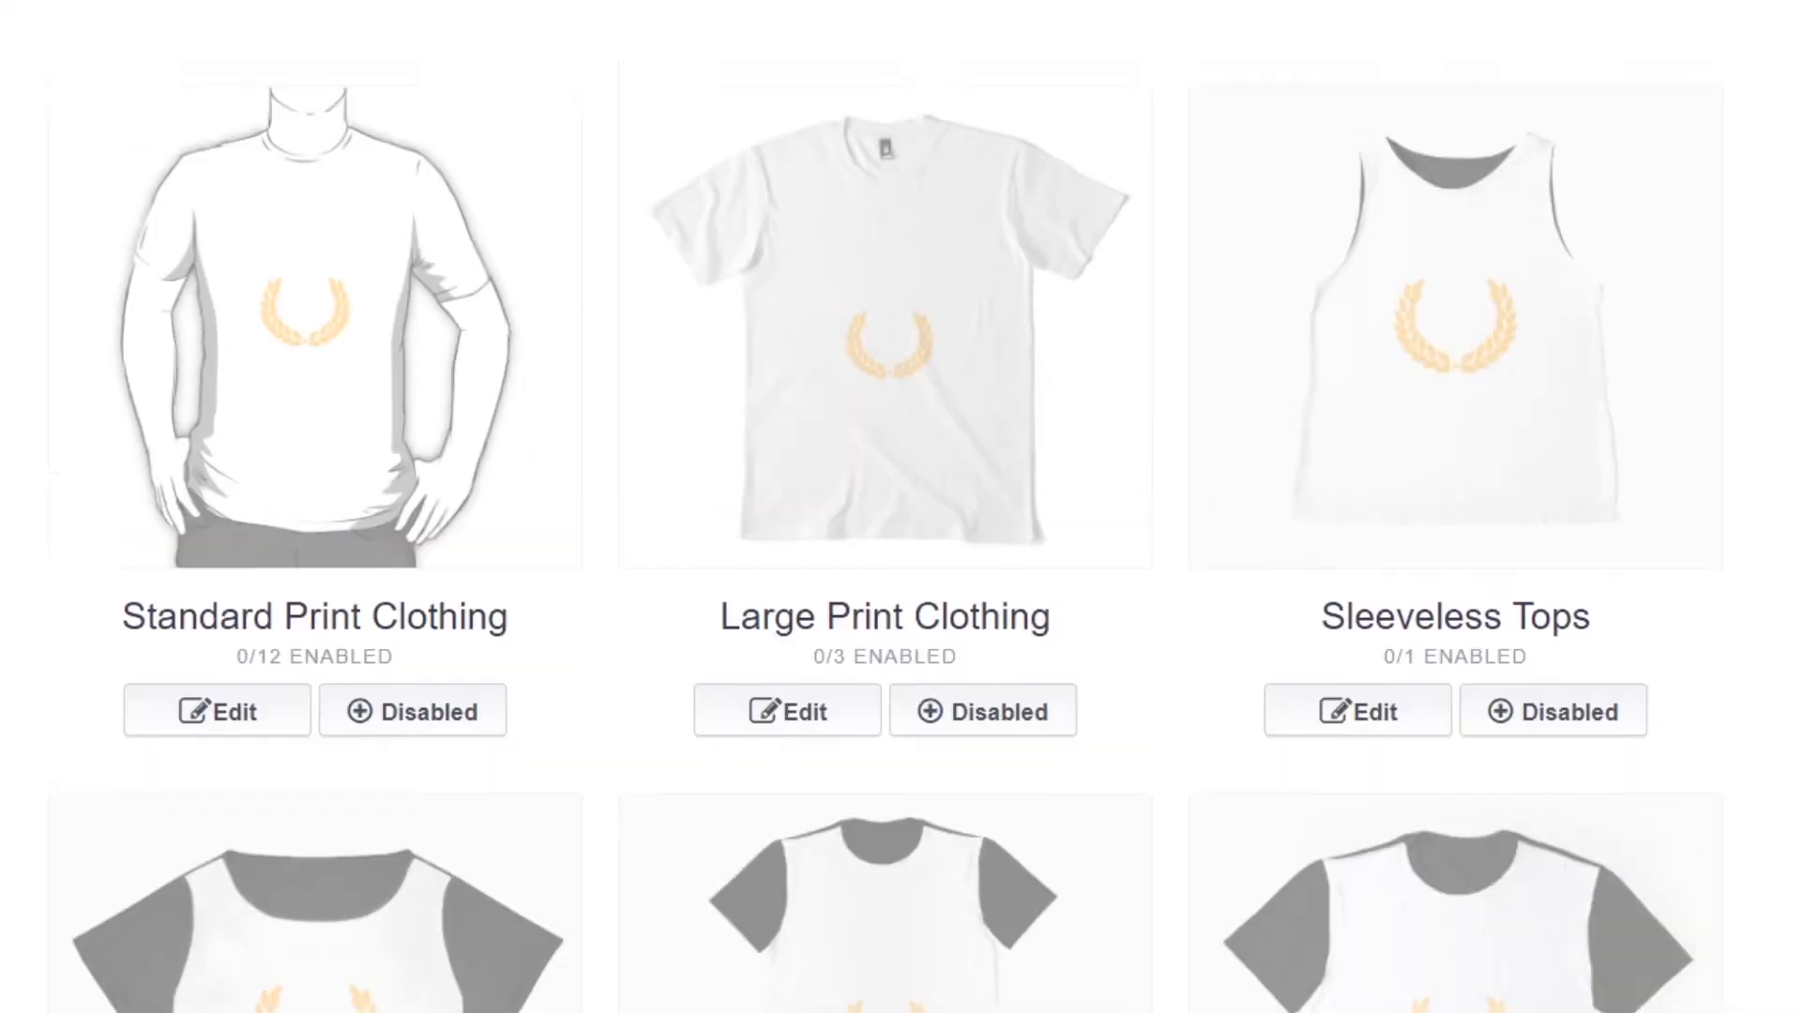
pyautogui.scroll(-9, 1796, 731)
pyautogui.scroll(9, 901, 506)
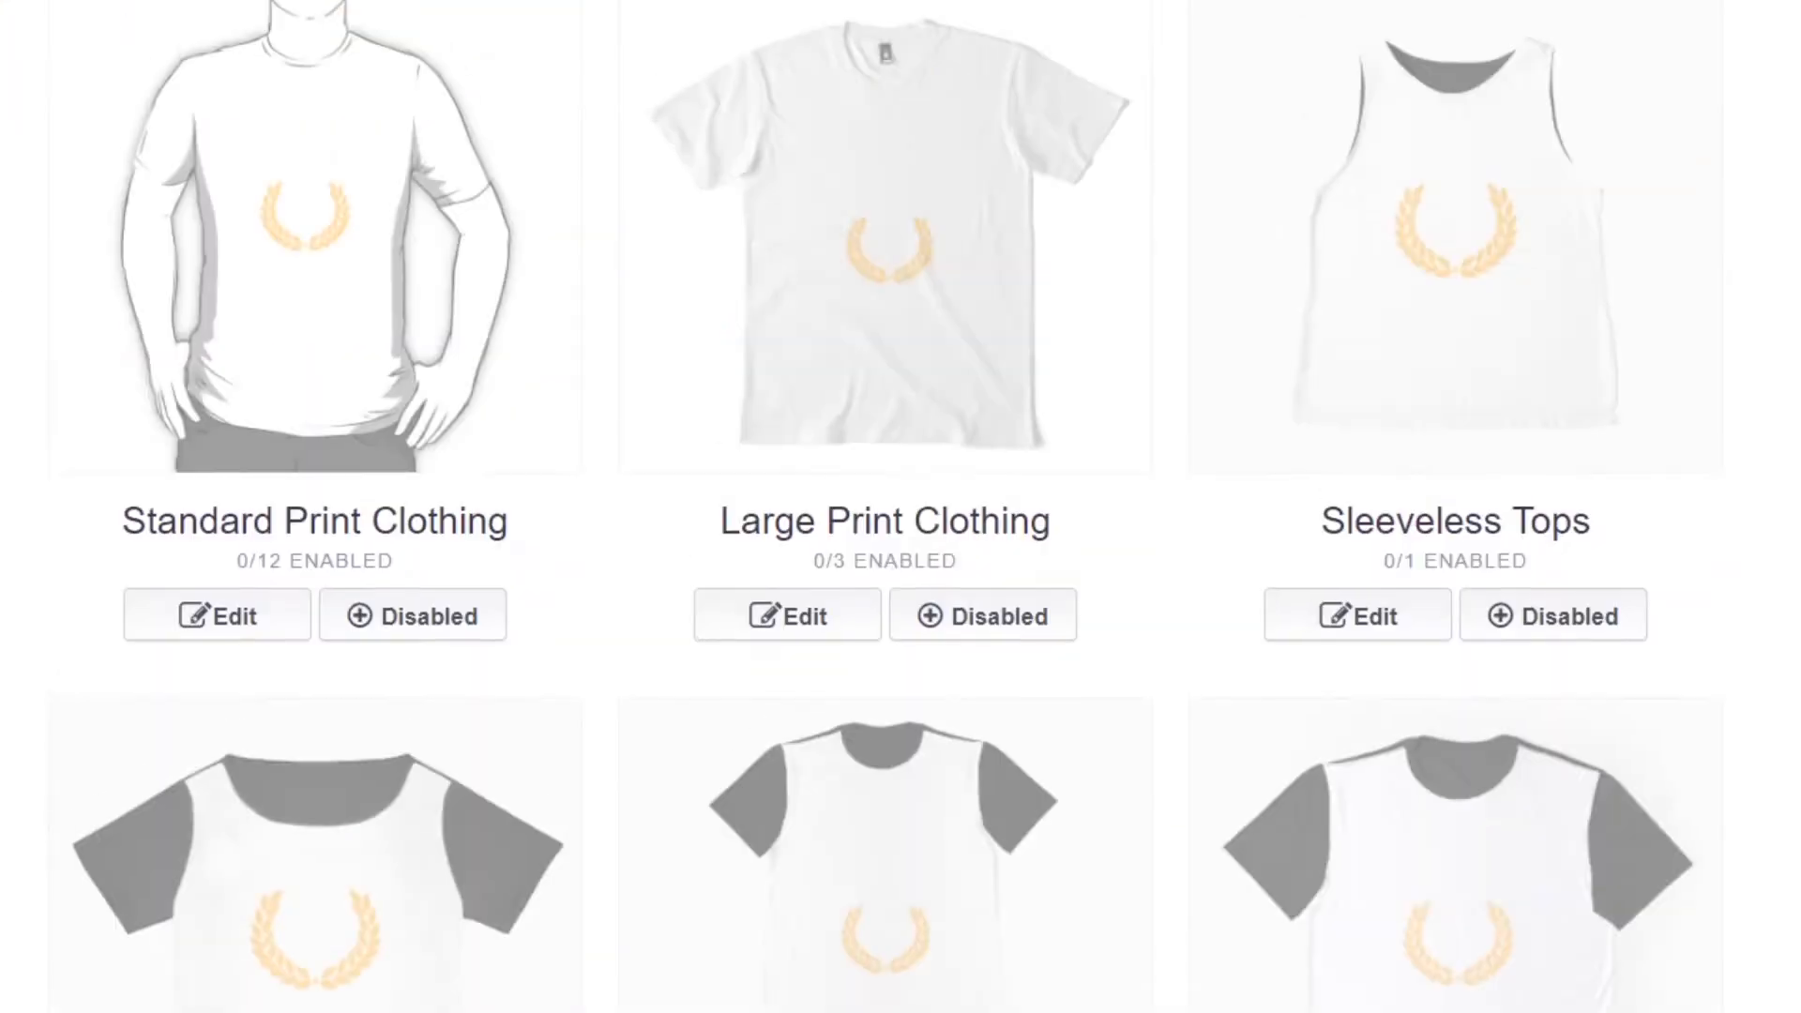
pyautogui.click(385, 924)
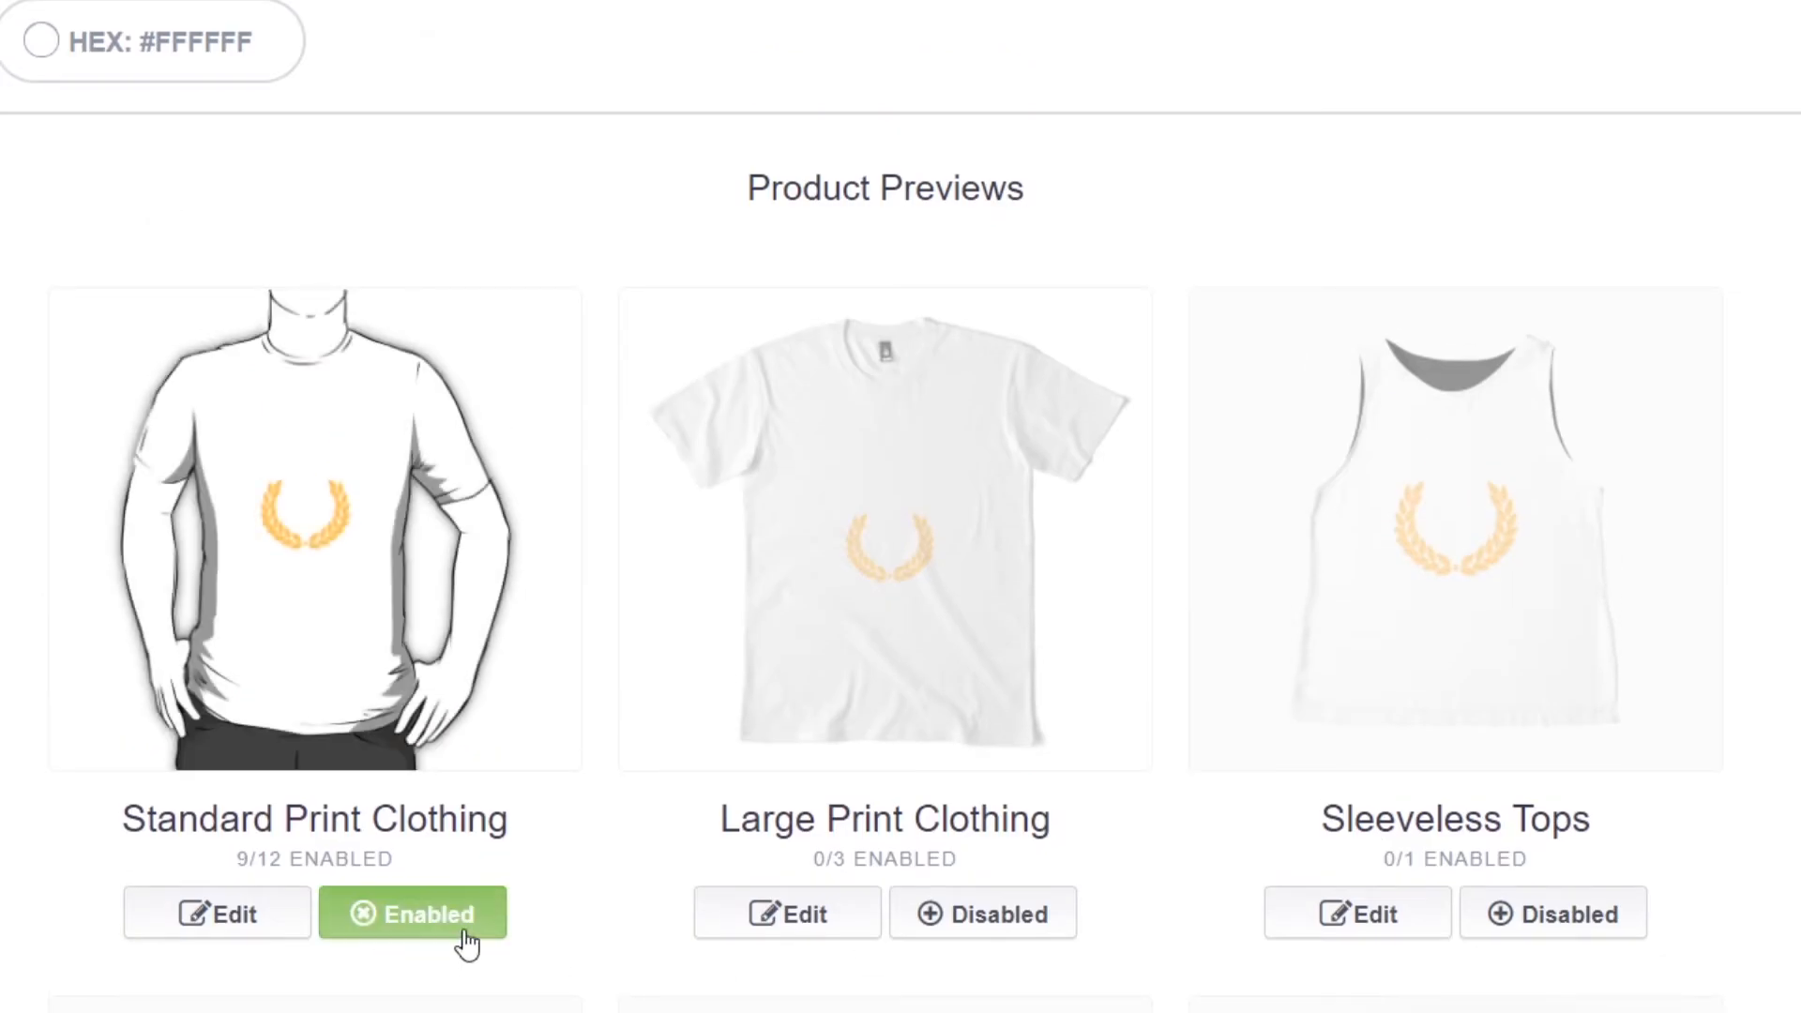
pyautogui.click(984, 928)
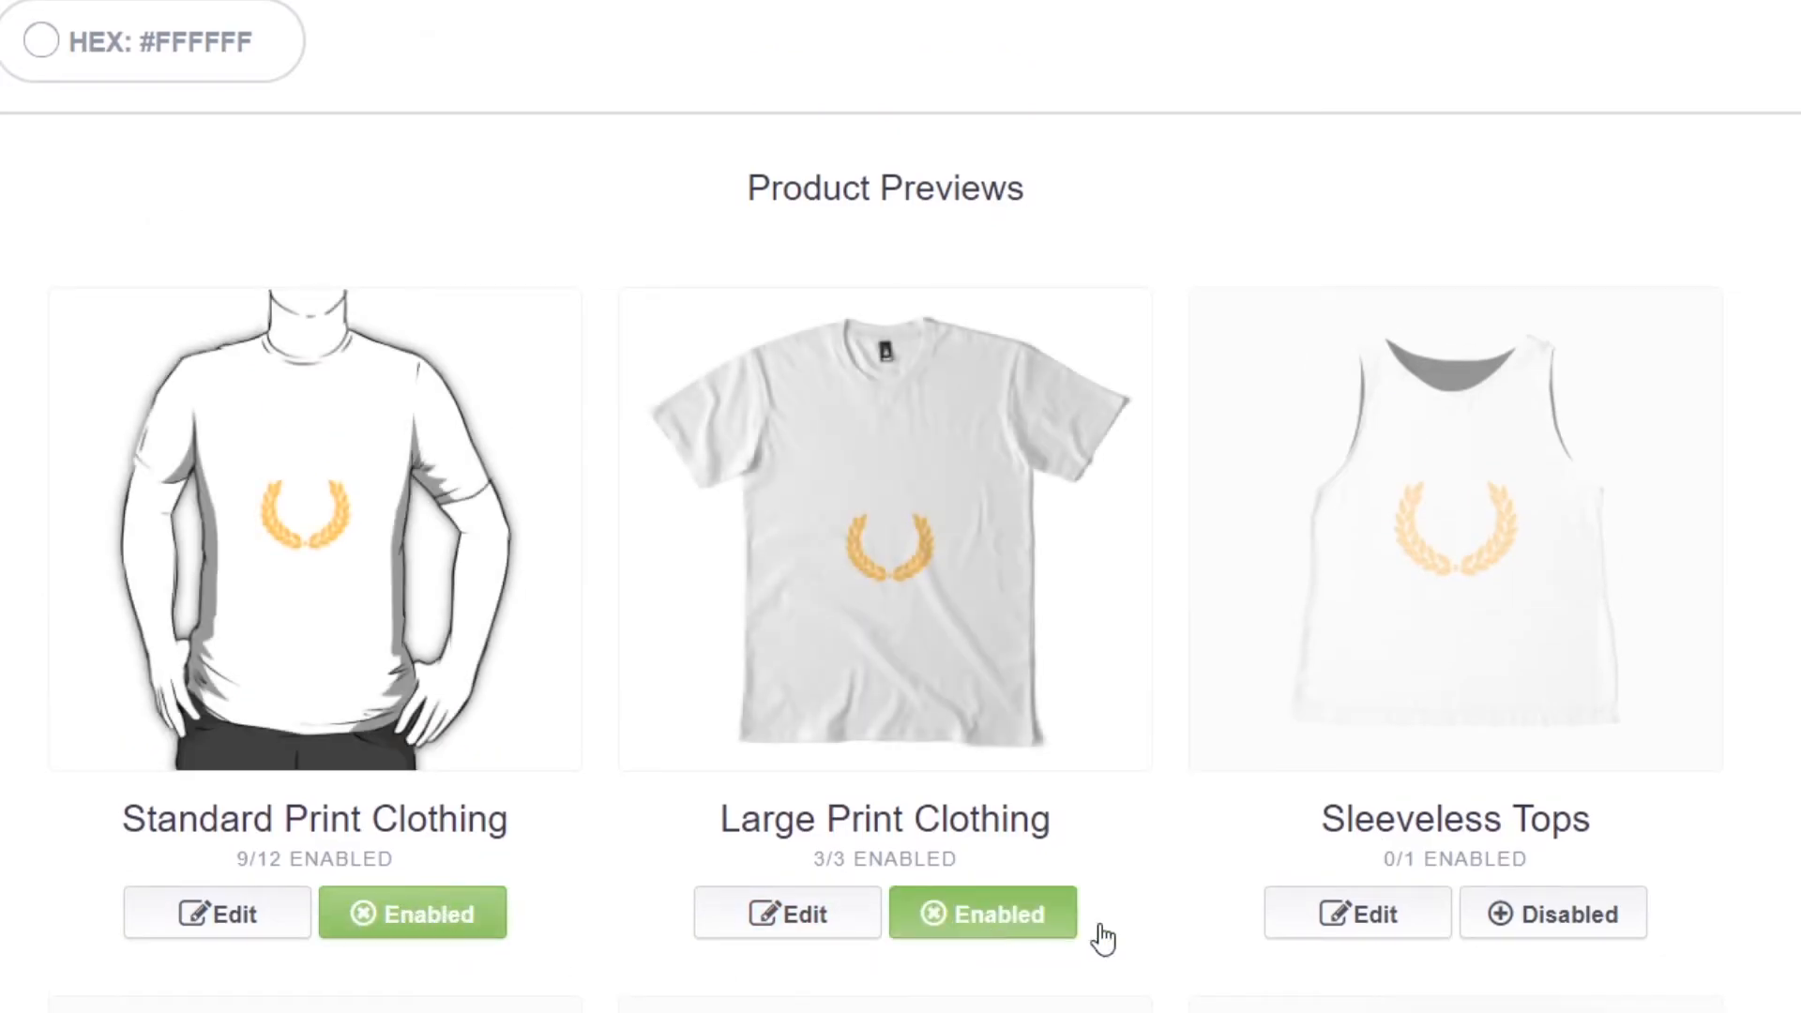
pyautogui.click(1513, 924)
# Enable the design for Chiffon Tops, Graphic T-Shirt Dresses, Graphic T-Shirts and A-Line Dresses
pyautogui.scroll(-6, 1725, 881)
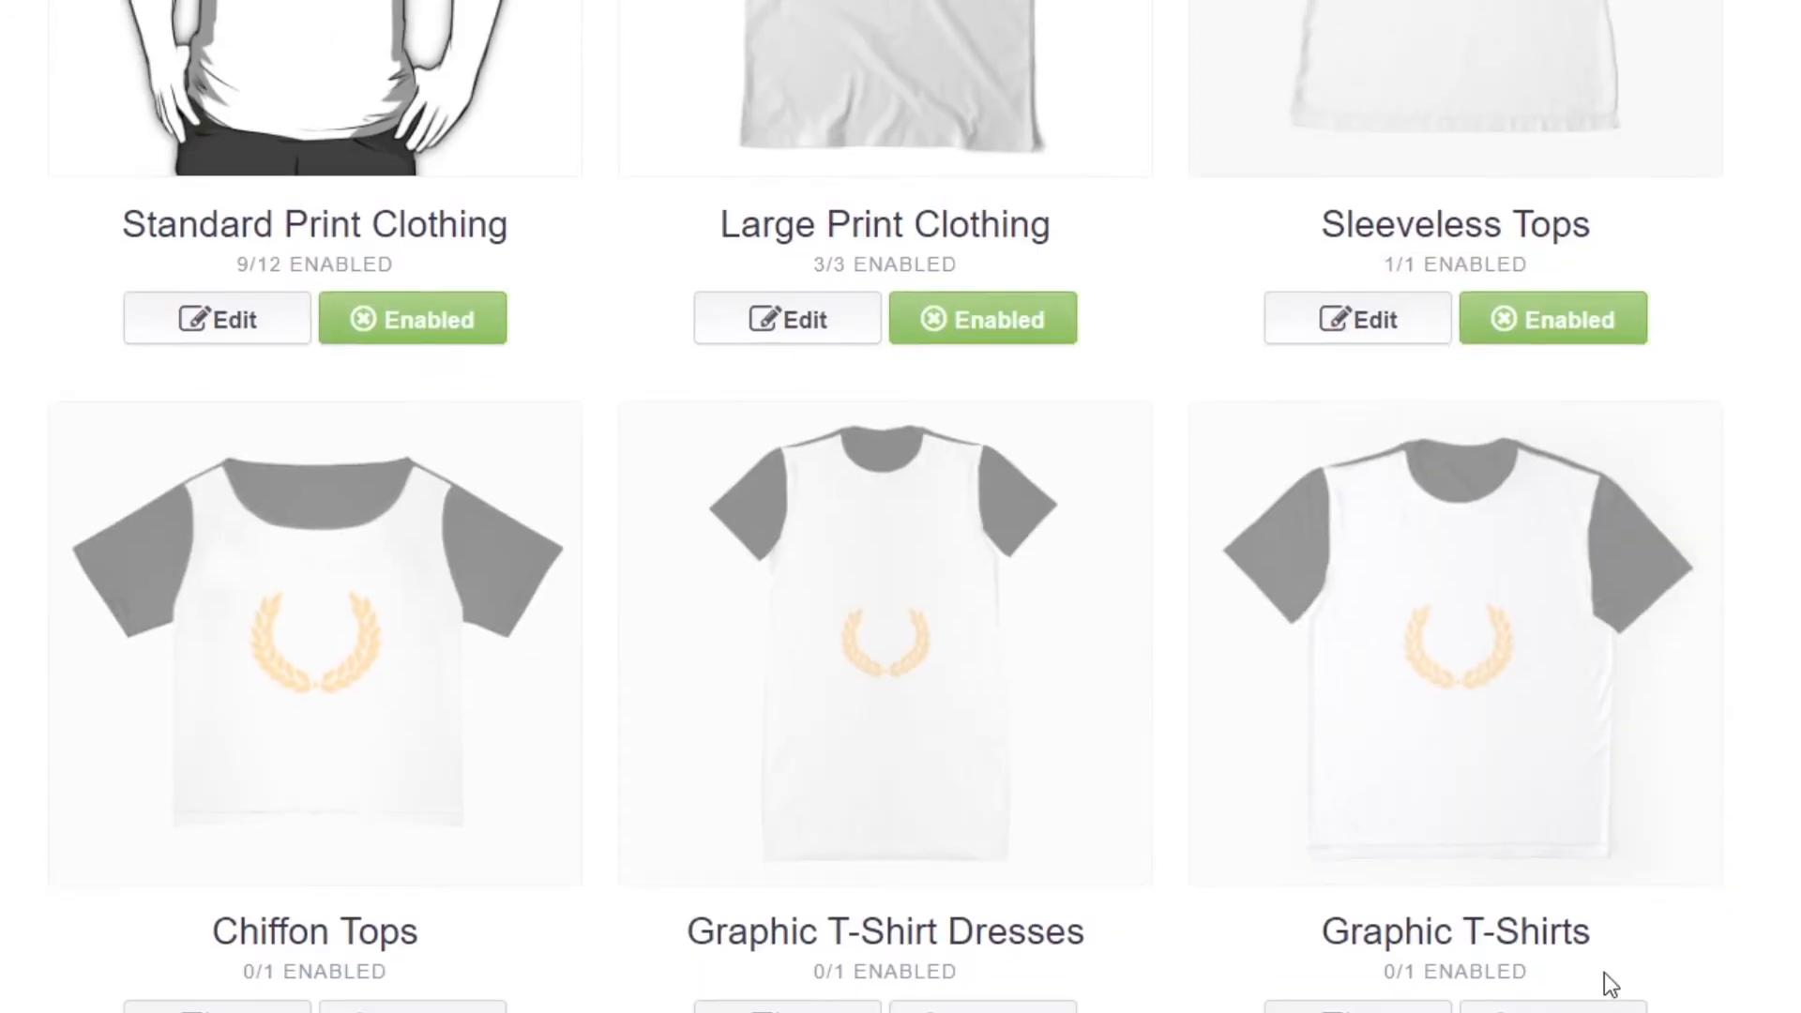
pyautogui.click(983, 1008)
pyautogui.click(413, 1008)
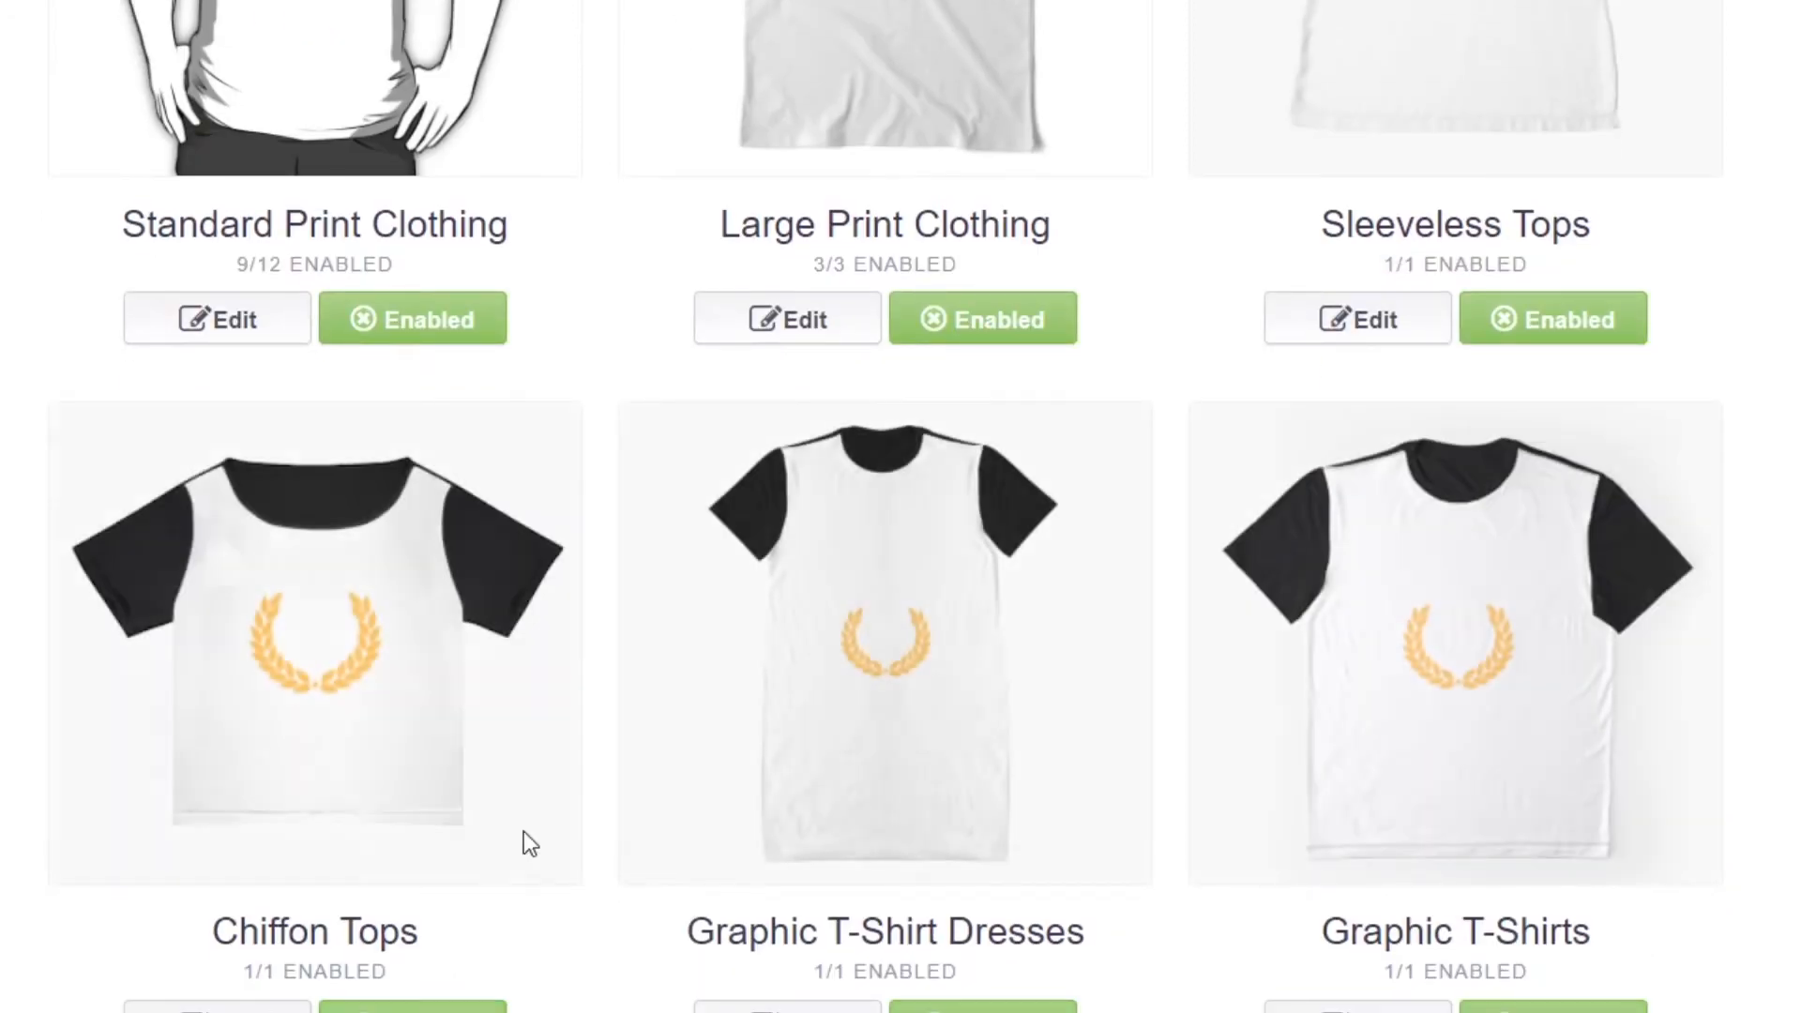
pyautogui.scroll(-6, 526, 840)
pyautogui.scroll(-3, 526, 913)
pyautogui.click(427, 872)
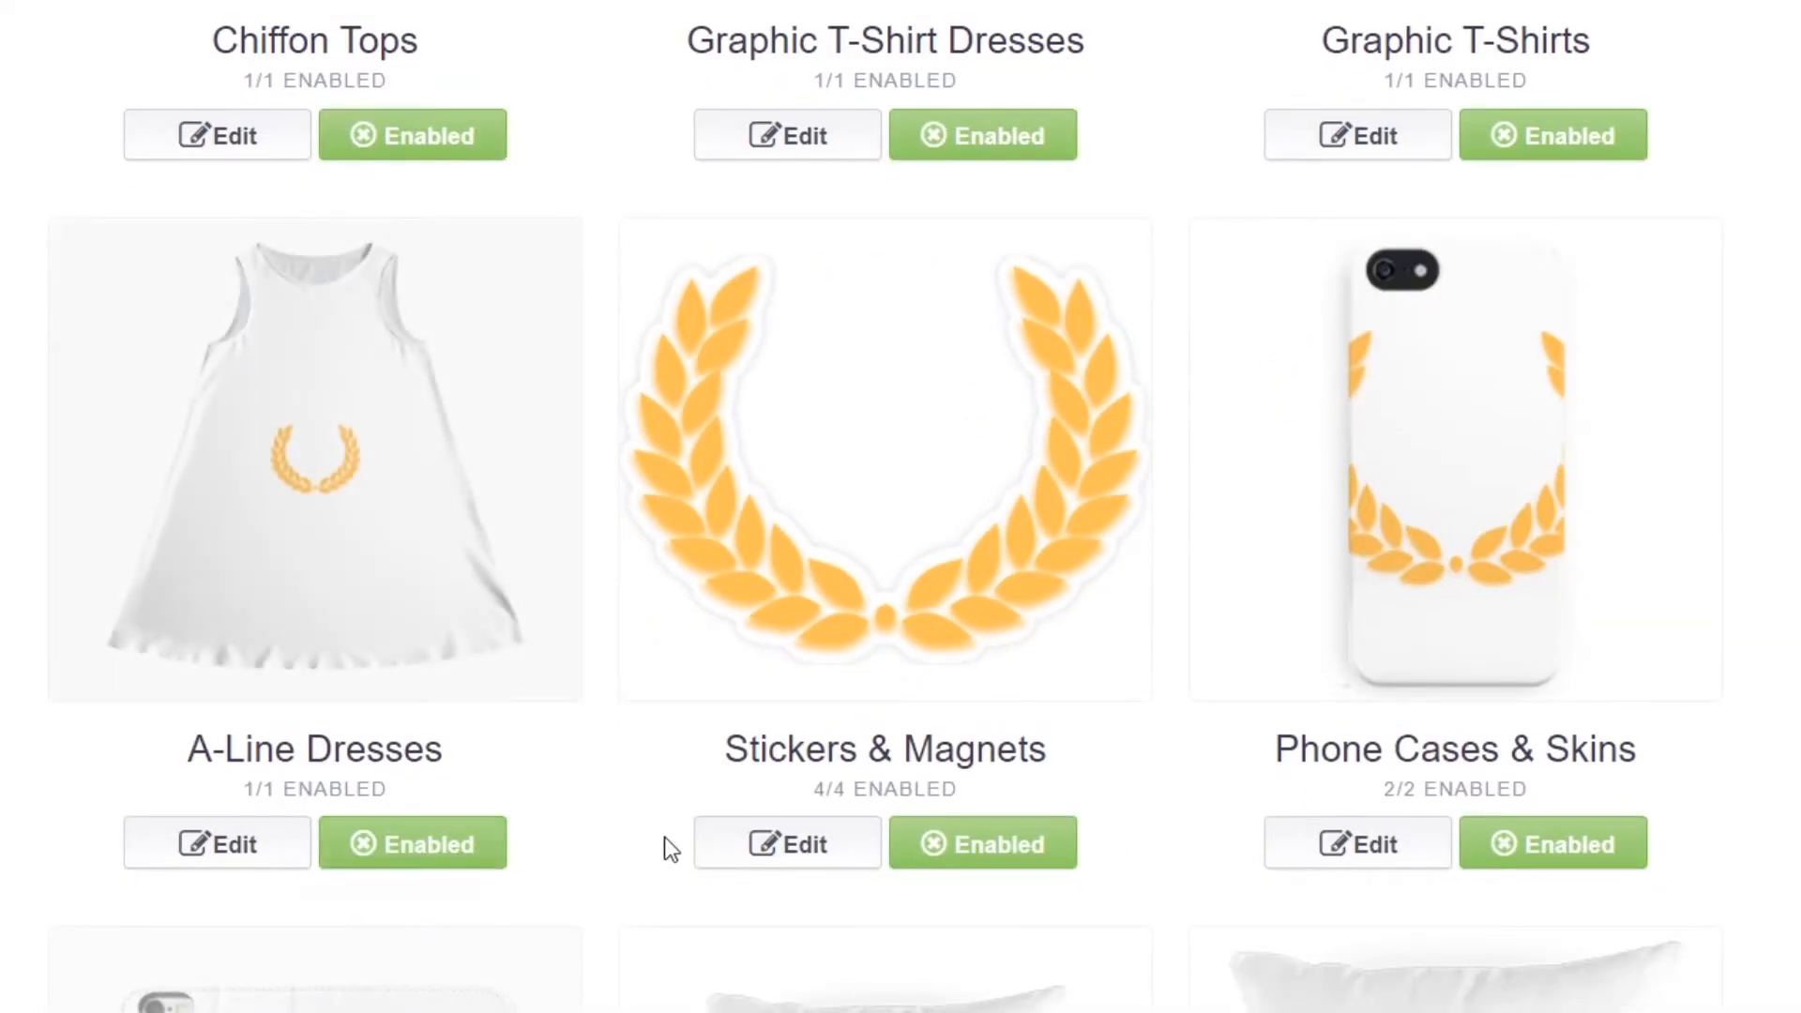
# Enable Phone Wallets, Pillows & Totes, Floor Pillows, Pouches, Laptop Skins & Sleeves, and Duvets, Comforters & Shower Curtains for the design
pyautogui.scroll(-3, 666, 844)
pyautogui.scroll(-6, 670, 850)
pyautogui.click(441, 668)
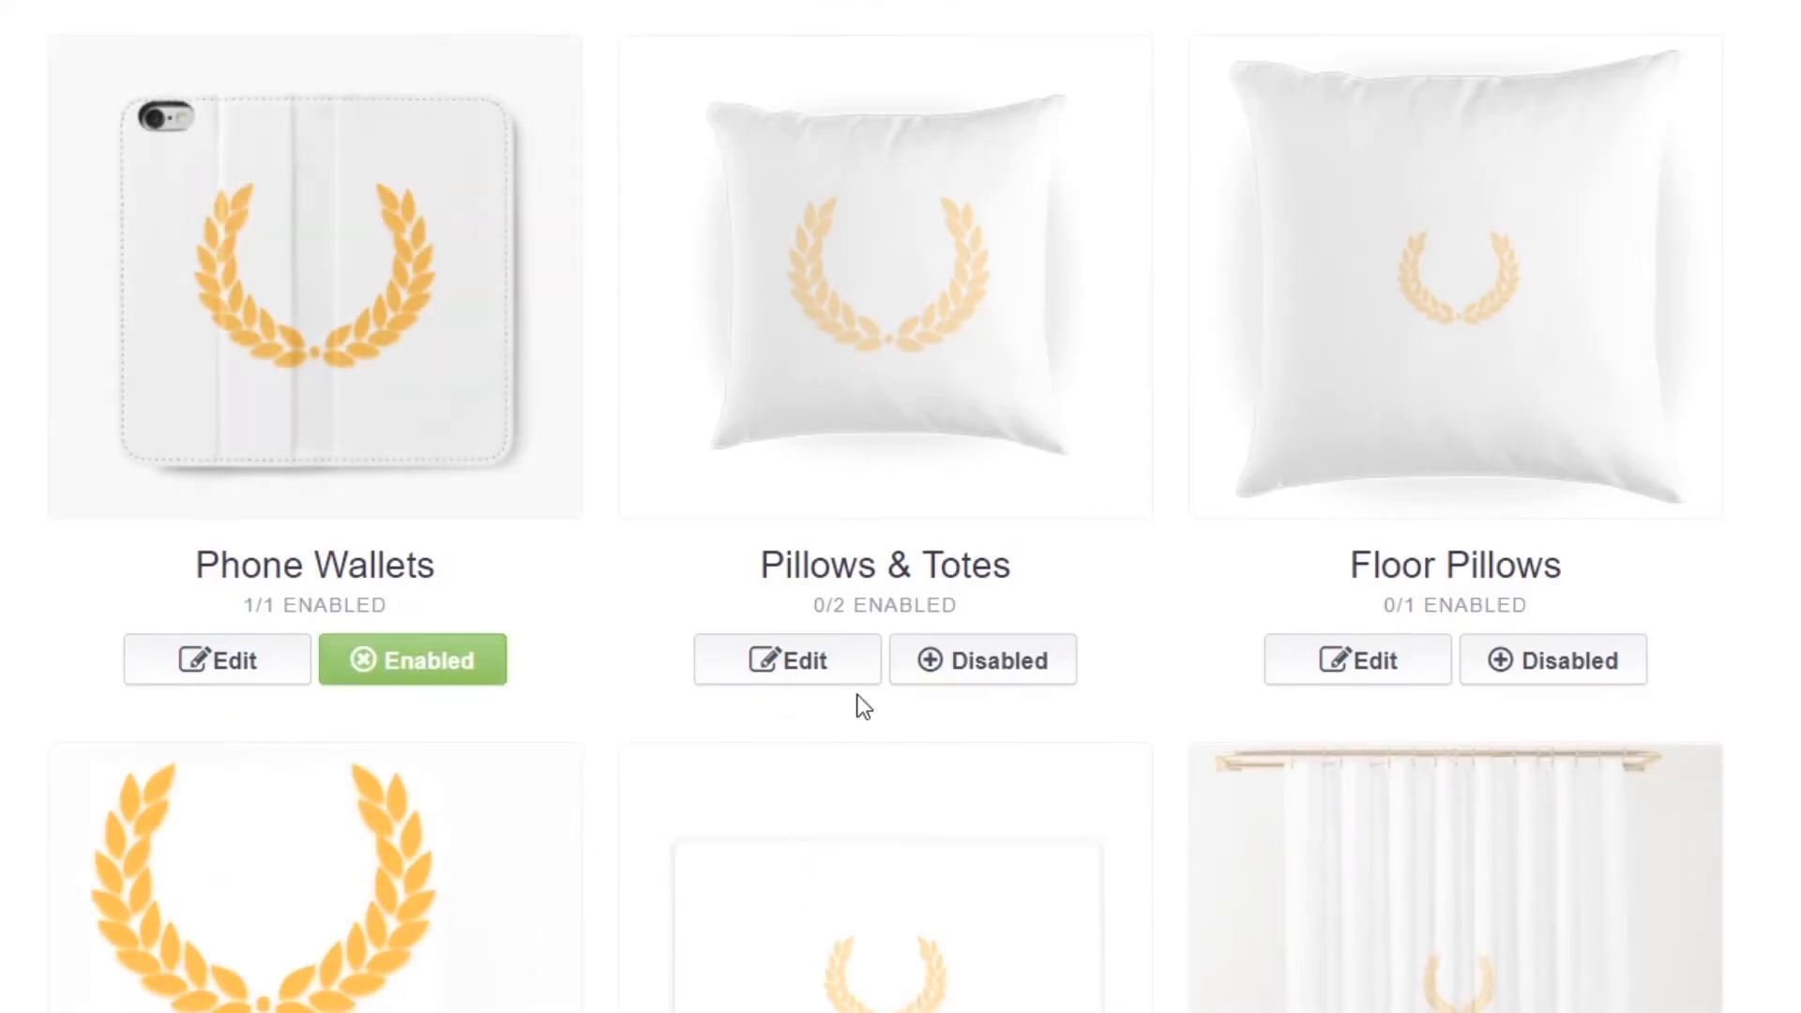
pyautogui.click(983, 661)
pyautogui.click(1527, 691)
pyautogui.scroll(-3, 1335, 677)
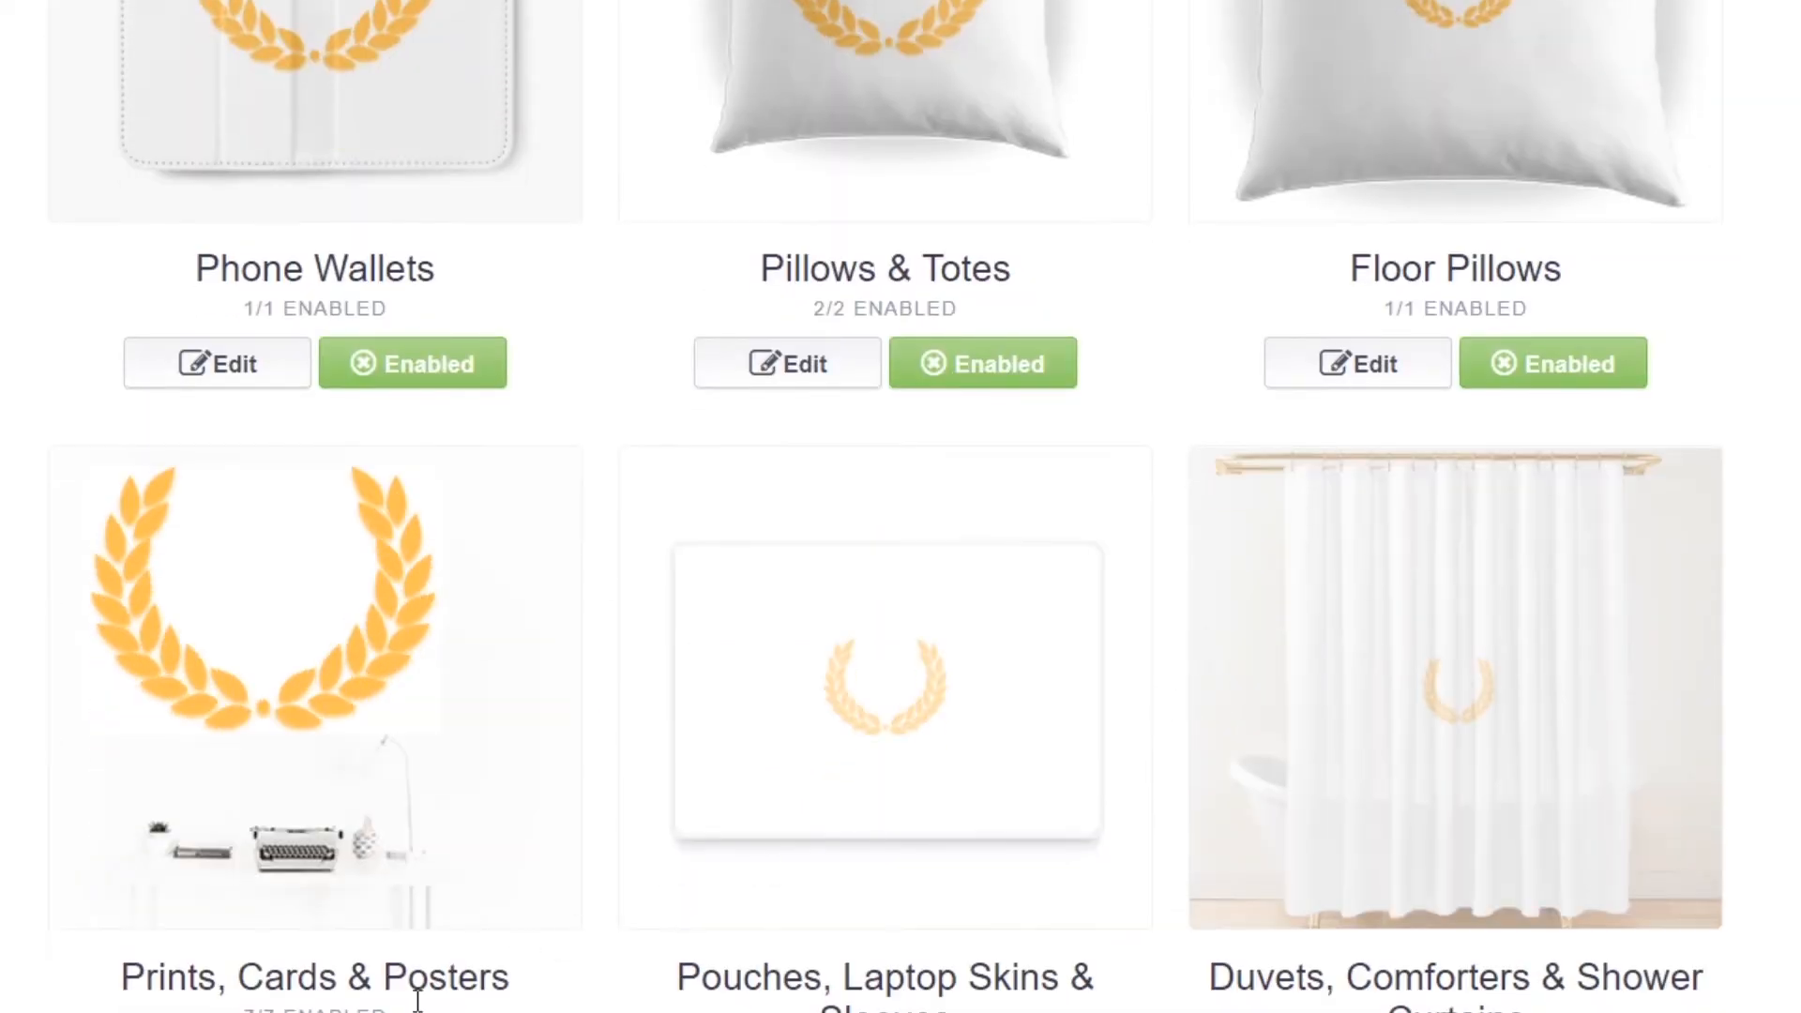
pyautogui.scroll(-6, 1491, 844)
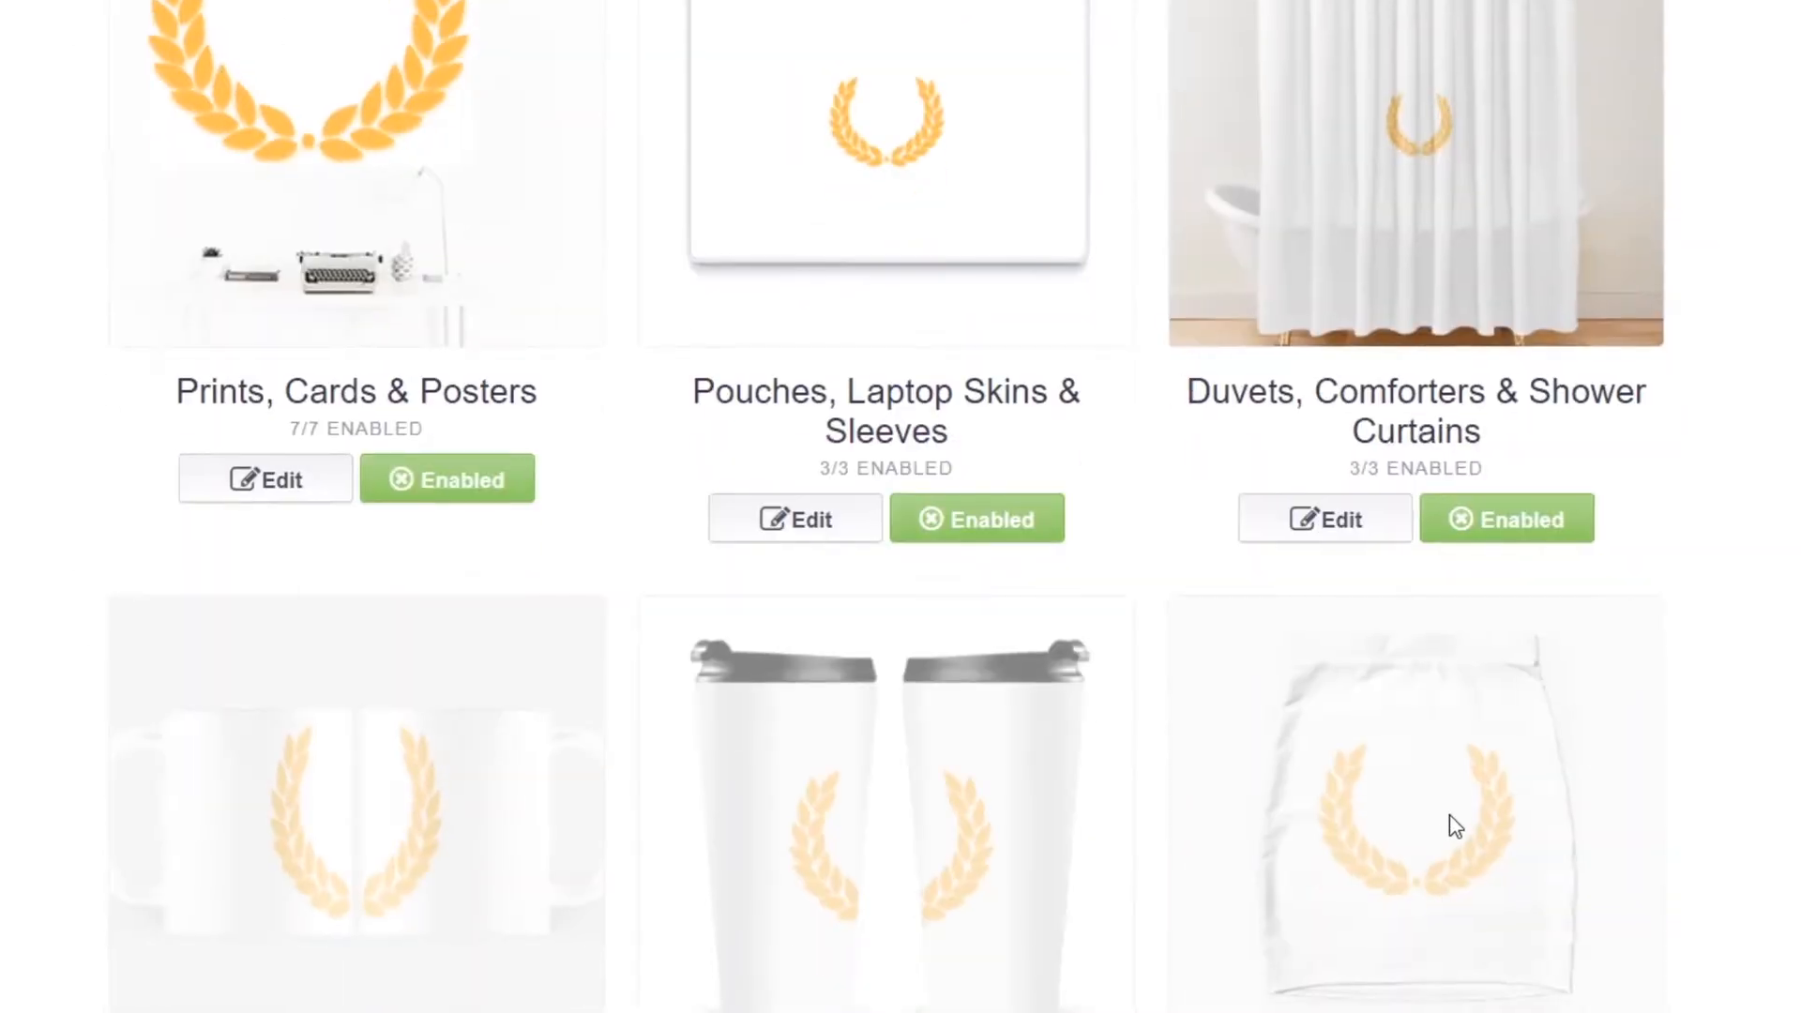
# Enable Mini Skirts, Travel Mugs and Mugs, and look over the remaining product previews down to Masks
pyautogui.scroll(-5, 1437, 816)
pyautogui.click(1431, 615)
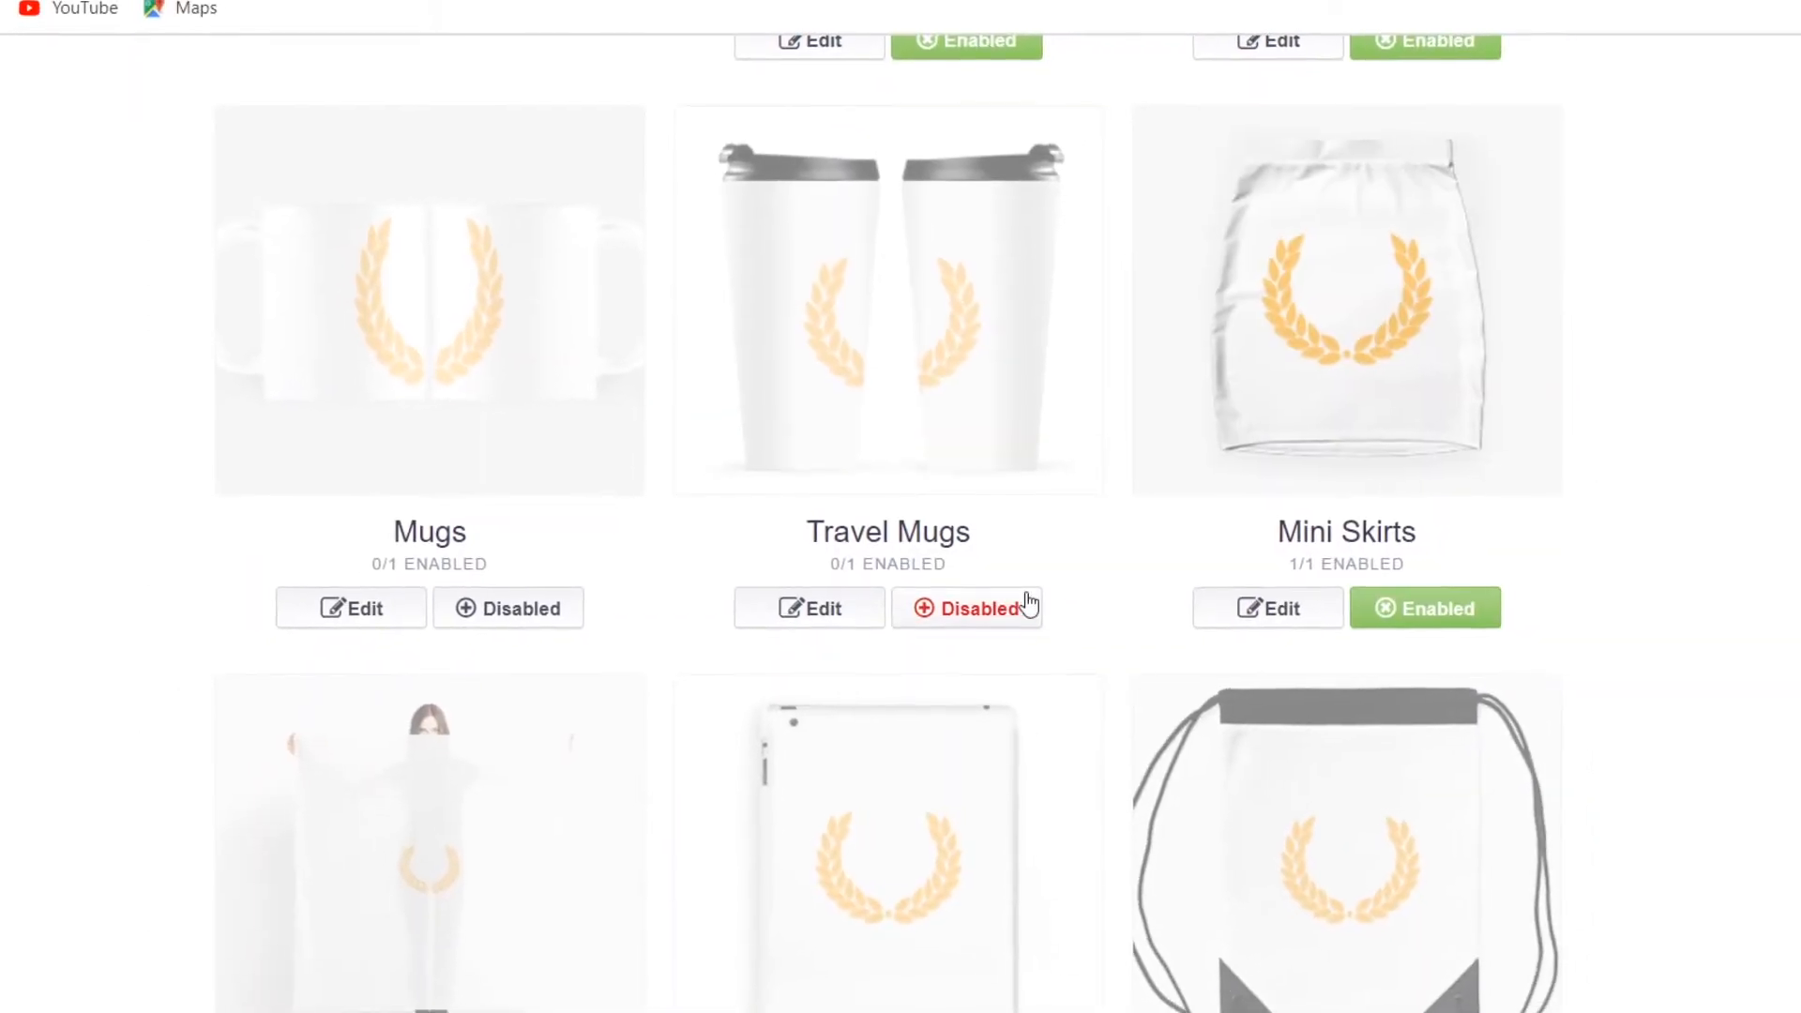
pyautogui.click(1027, 605)
pyautogui.click(568, 604)
pyautogui.scroll(-5, 600, 619)
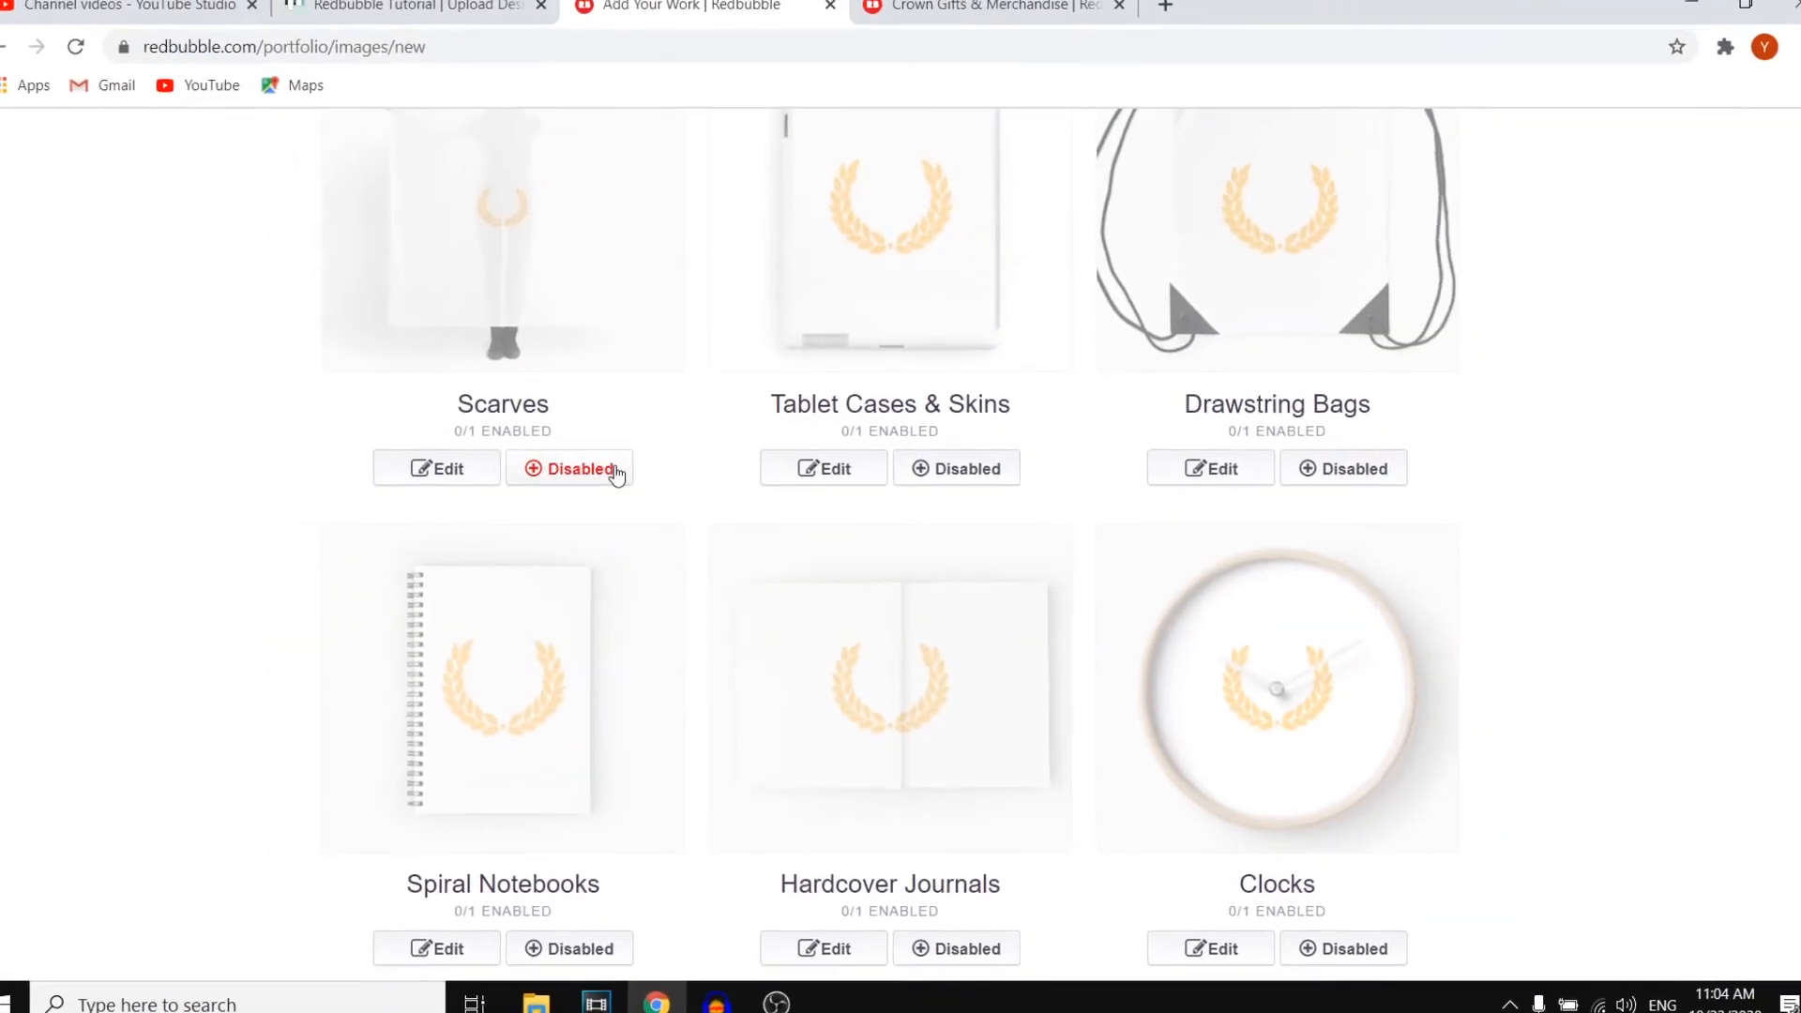
pyautogui.scroll(-15, 1169, 615)
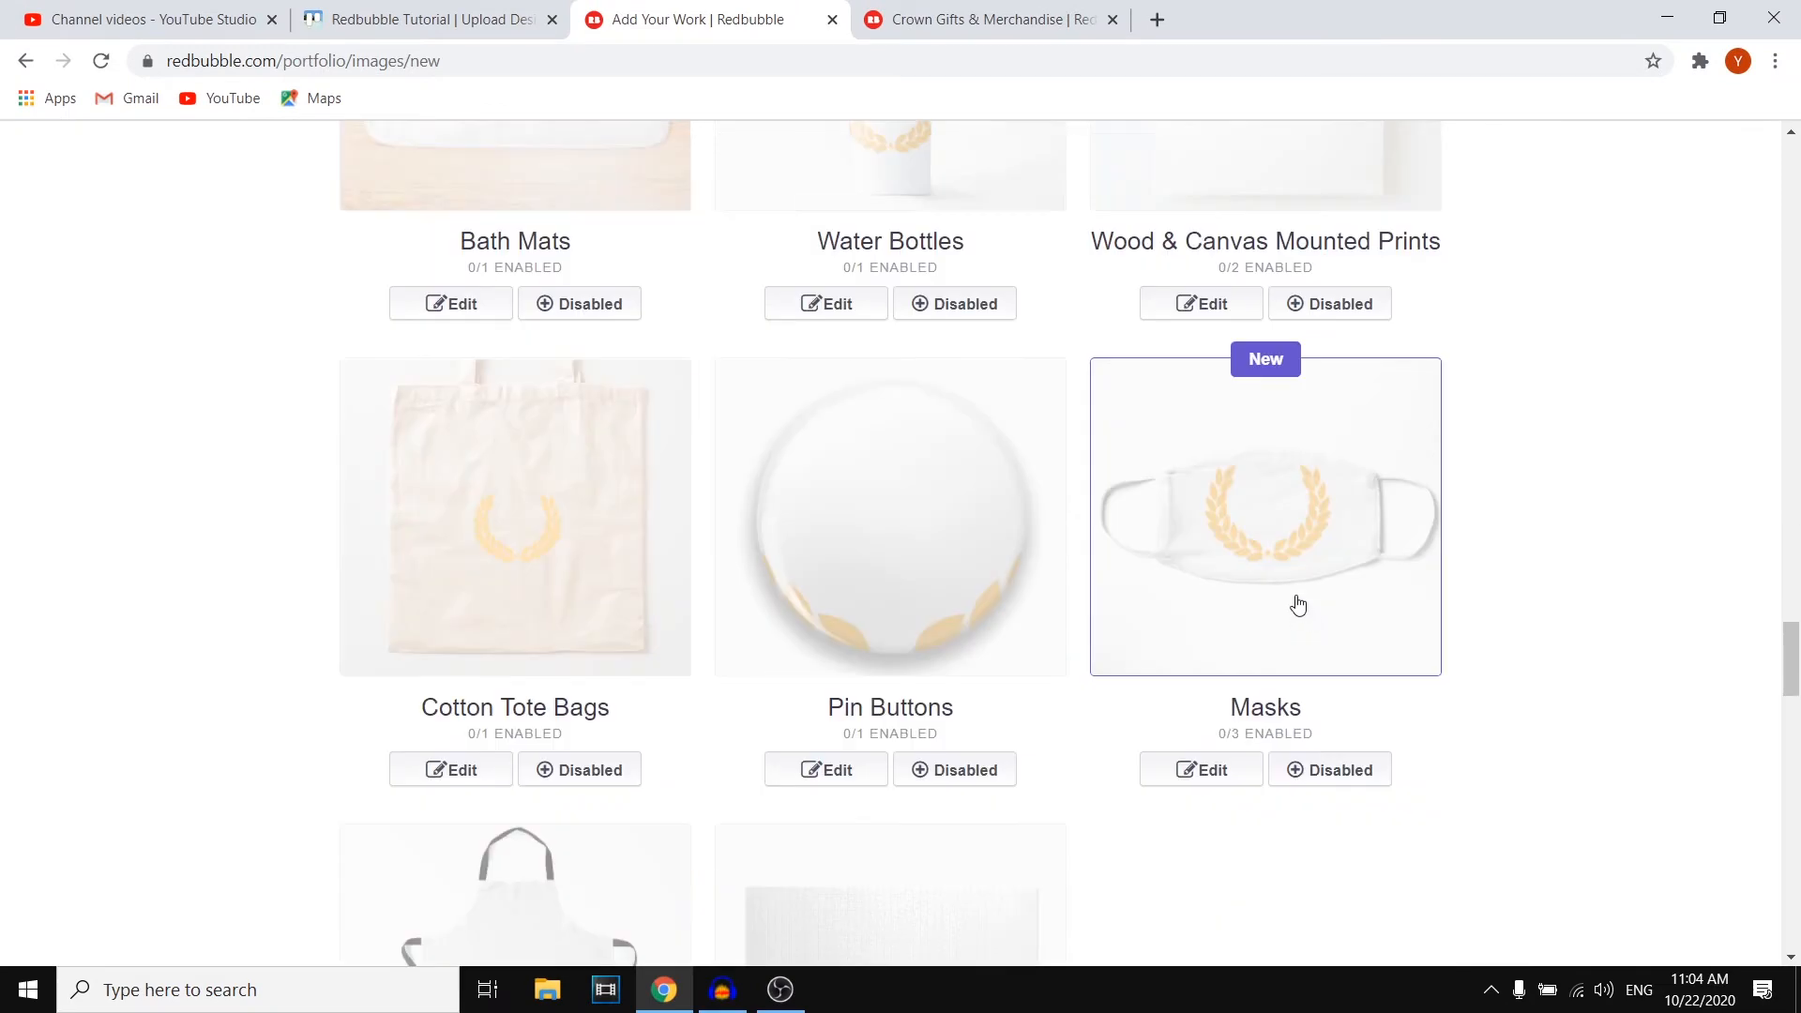
# Open the design editing options for Standard Print Clothing with the Essential T-Shirt preview in view
pyautogui.scroll(20, 1372, 694)
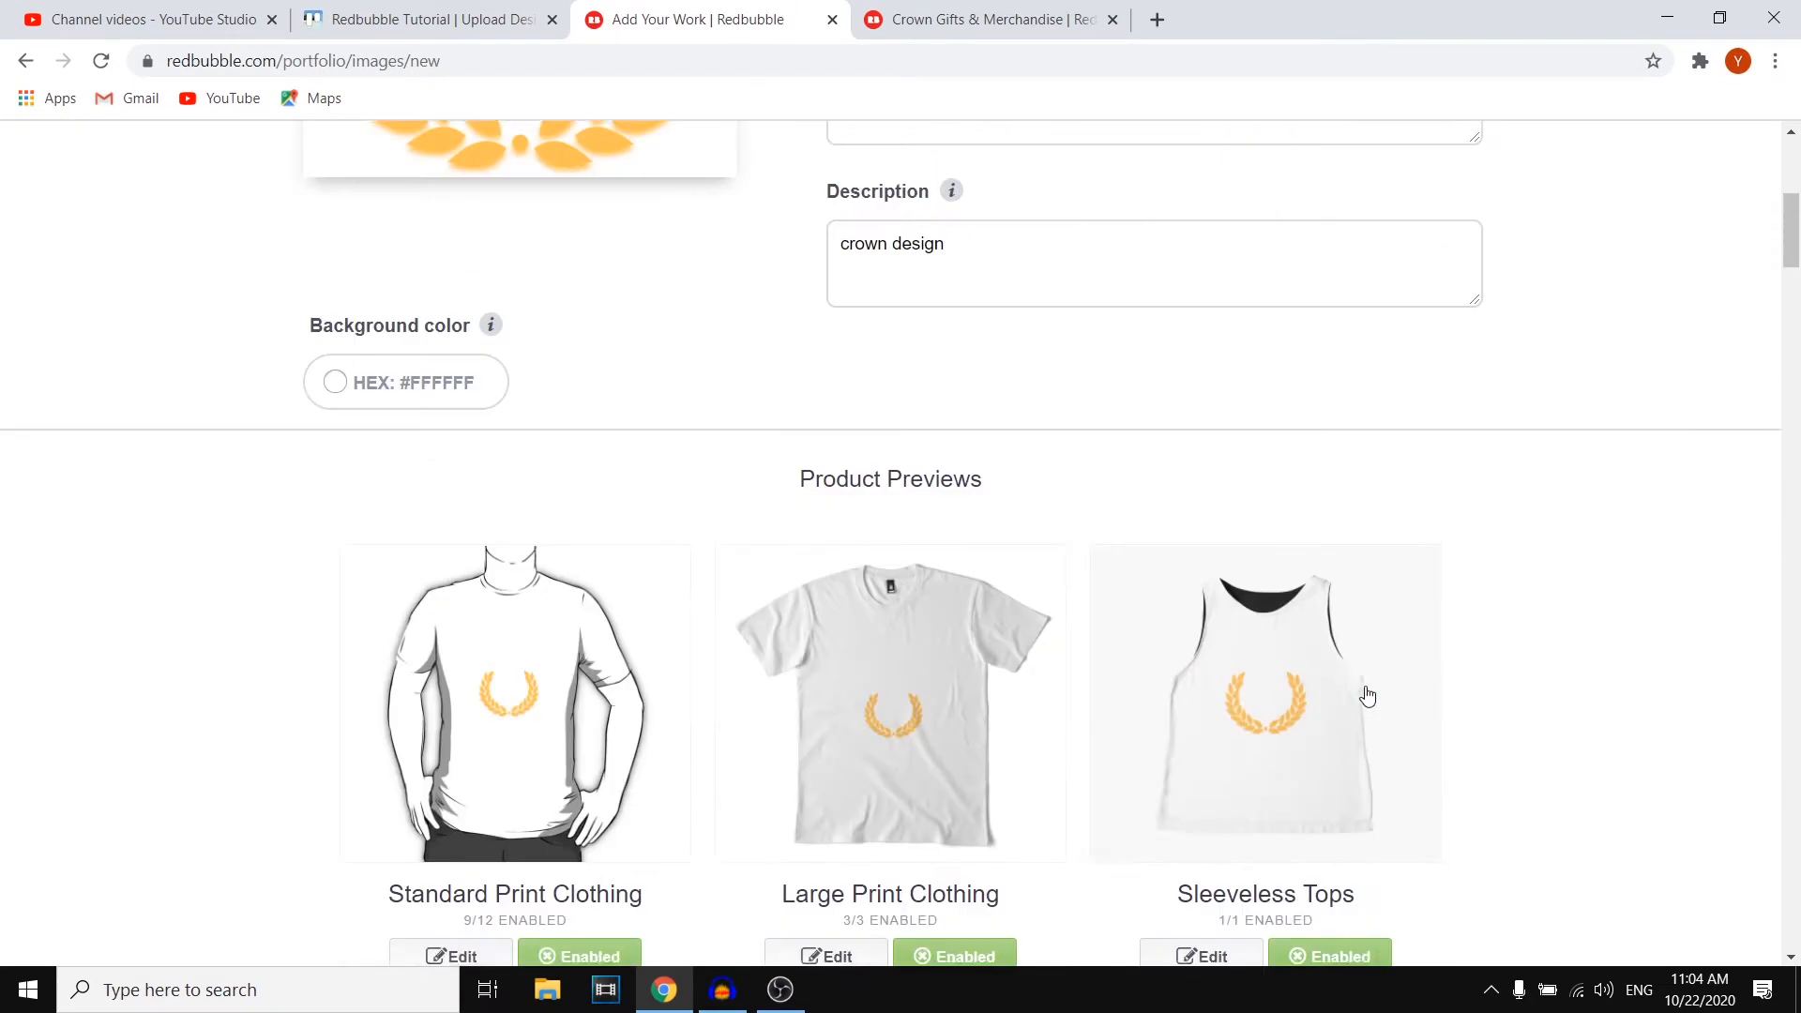
pyautogui.scroll(-2, 1351, 692)
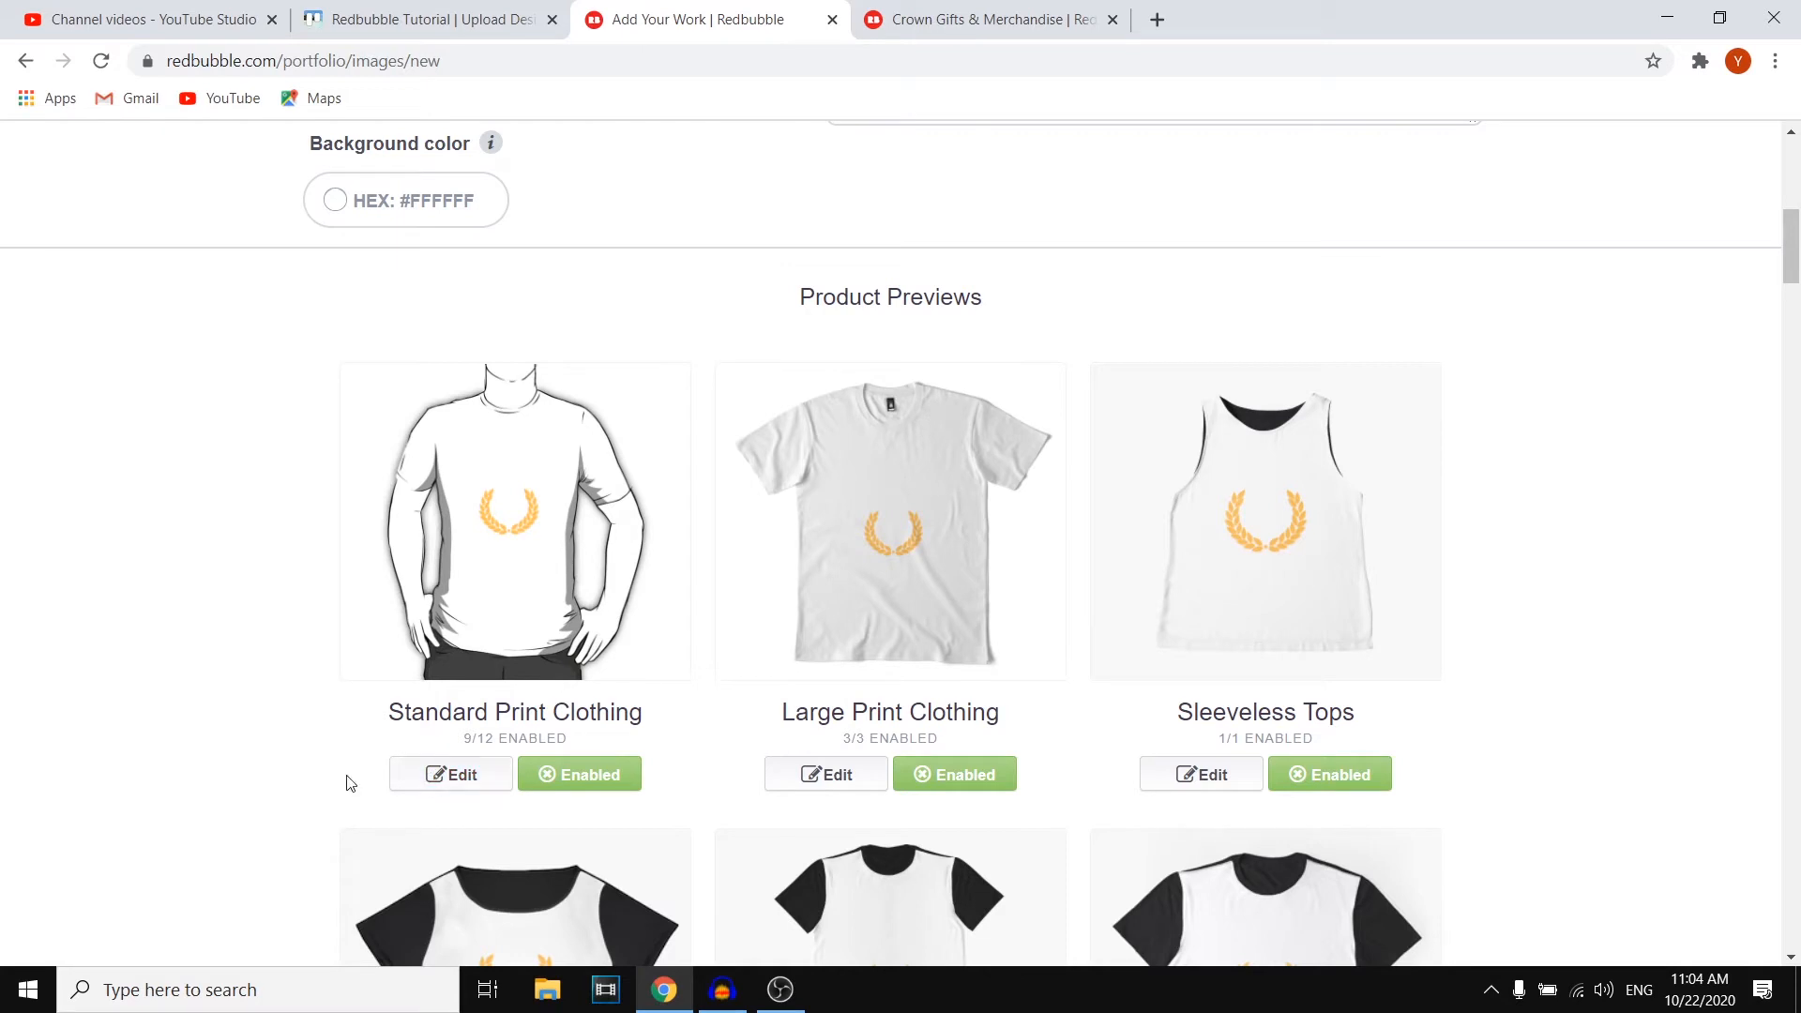
pyautogui.click(437, 779)
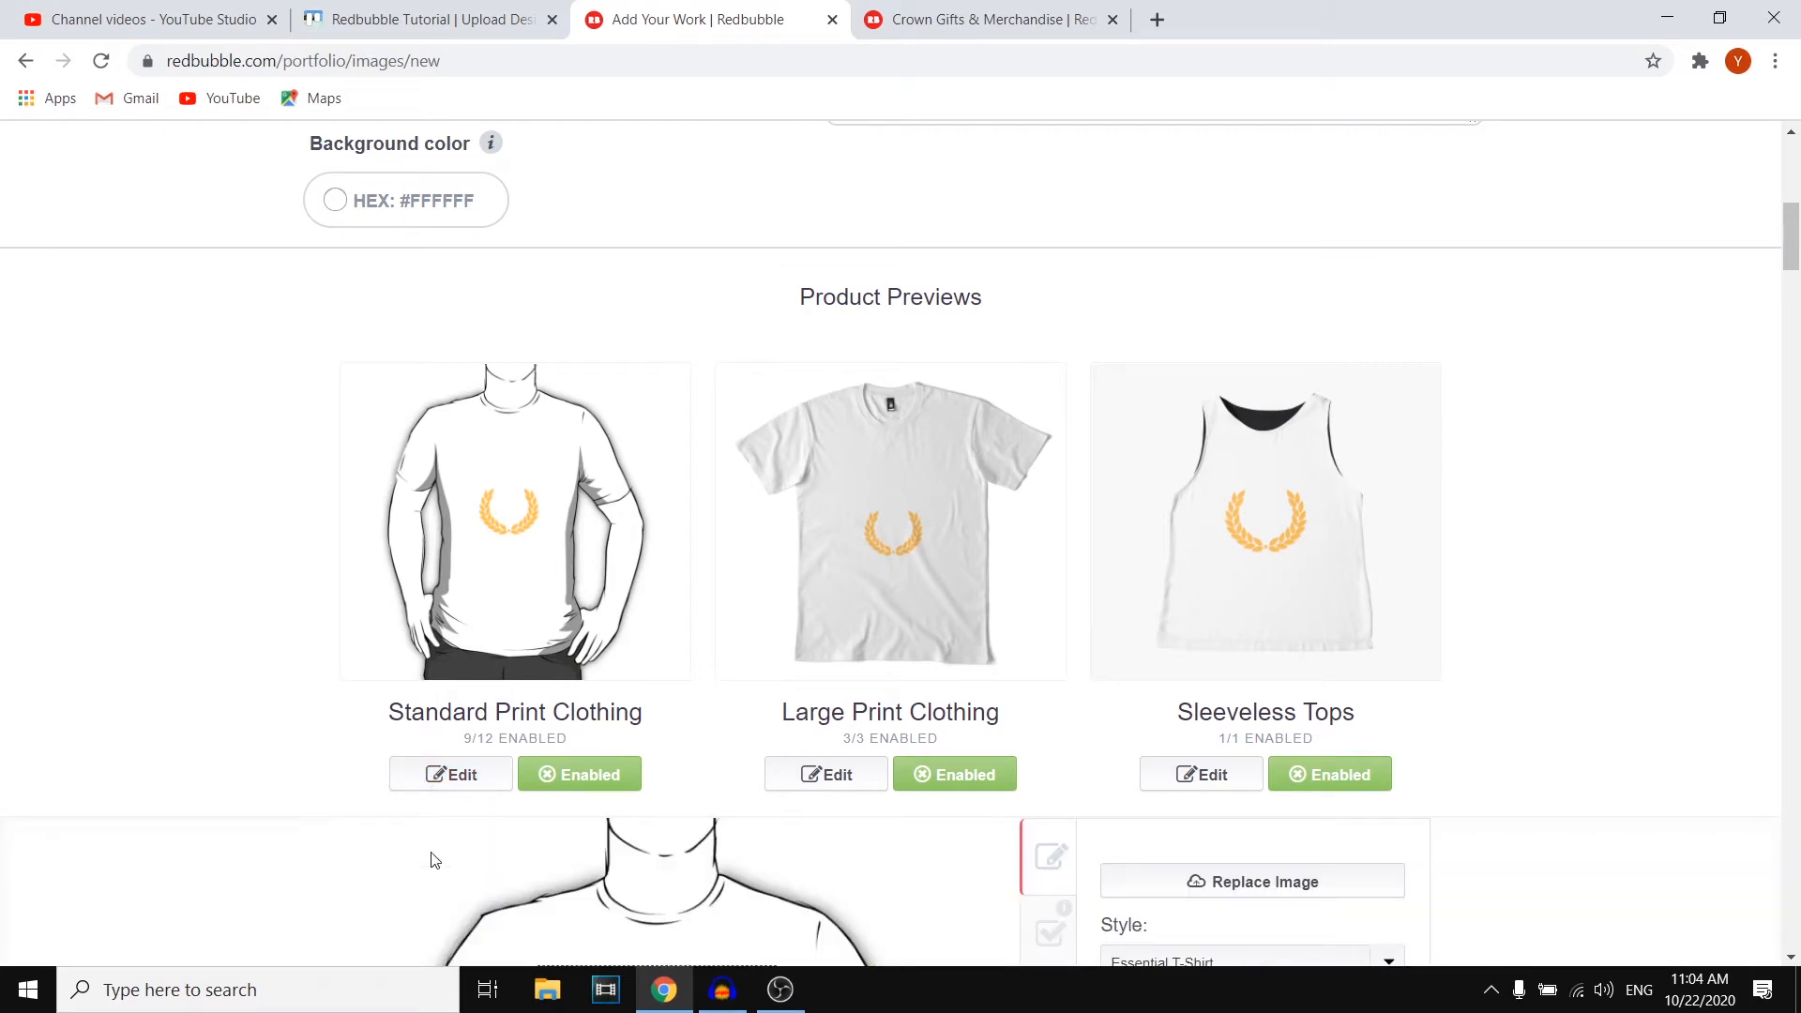
pyautogui.click(450, 778)
pyautogui.scroll(-2, 469, 788)
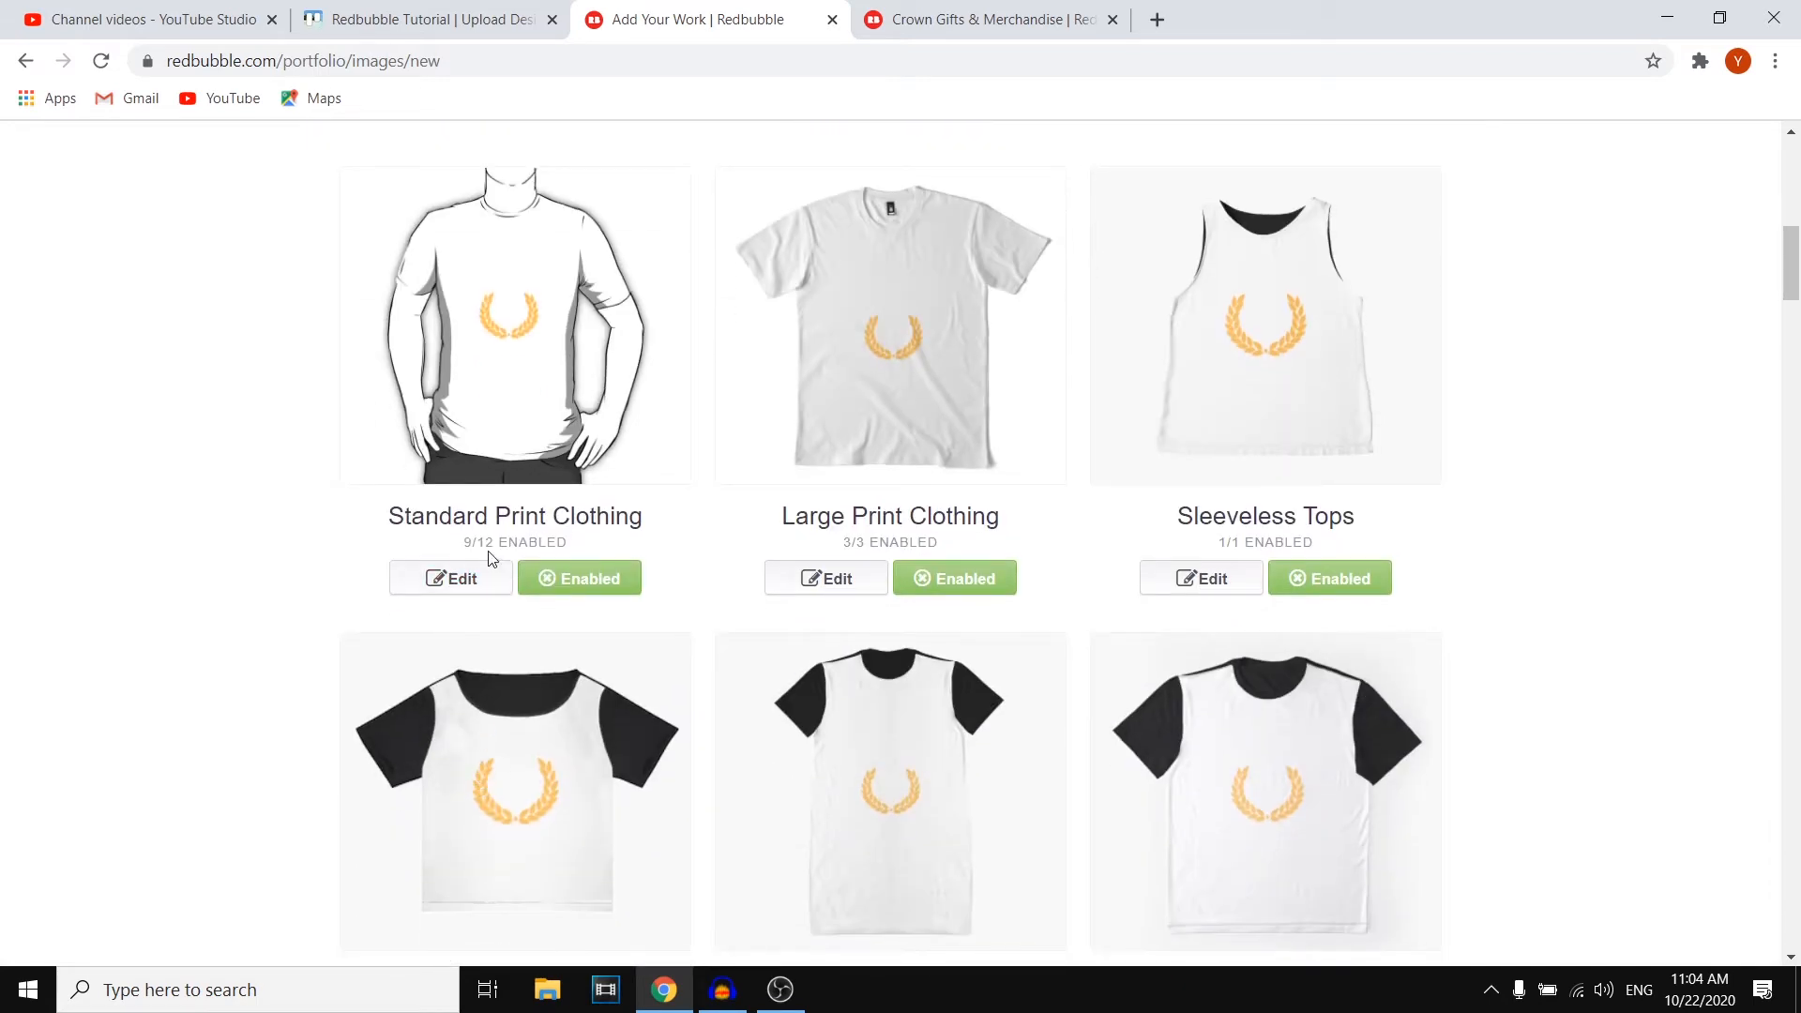
pyautogui.click(466, 579)
pyautogui.scroll(-4, 1208, 565)
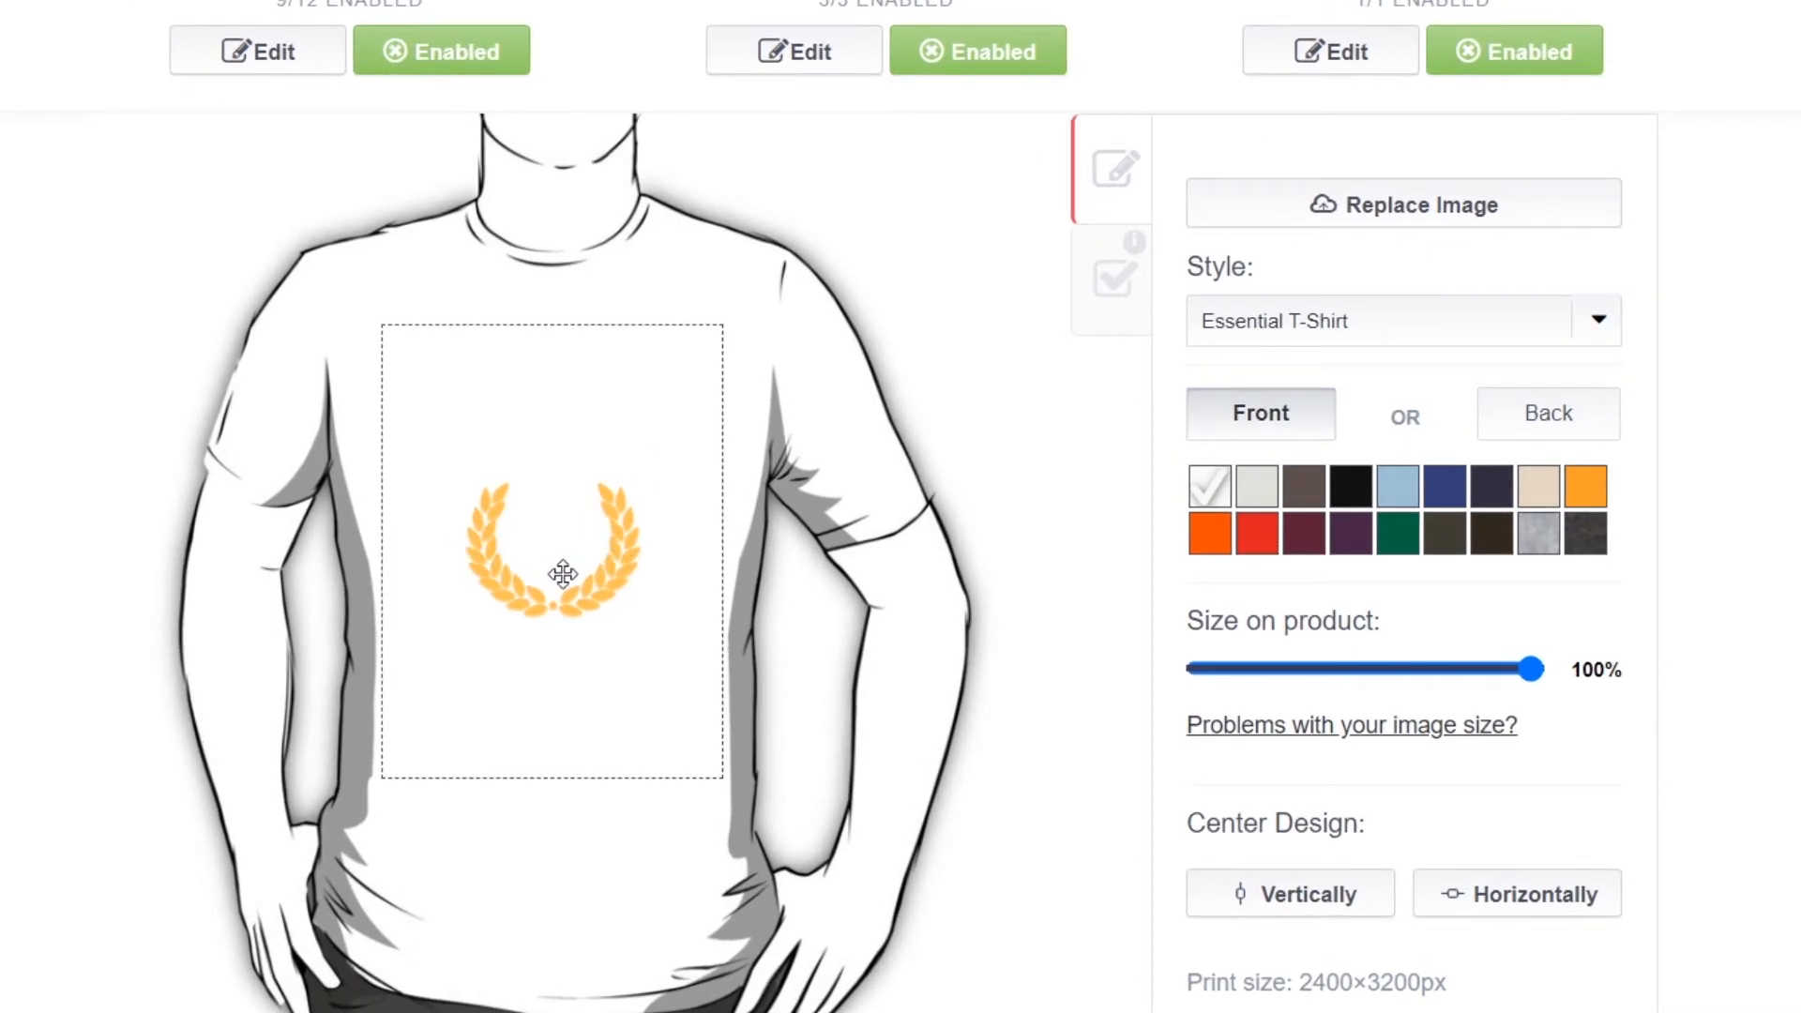
# Move the wreath off-center within the Essential T-Shirt's front print area, and re-center it horizontally and vertically
pyautogui.moveTo(559, 571)
pyautogui.mouseDown()
pyautogui.moveTo(595, 599)
pyautogui.moveTo(539, 582)
pyautogui.moveTo(579, 563)
pyautogui.moveTo(512, 461)
pyautogui.moveTo(595, 418)
pyautogui.moveTo(707, 715)
pyautogui.moveTo(750, 722)
pyautogui.moveTo(421, 574)
pyautogui.moveTo(419, 330)
pyautogui.moveTo(575, 621)
pyautogui.moveTo(587, 473)
pyautogui.moveTo(573, 557)
pyautogui.mouseUp()
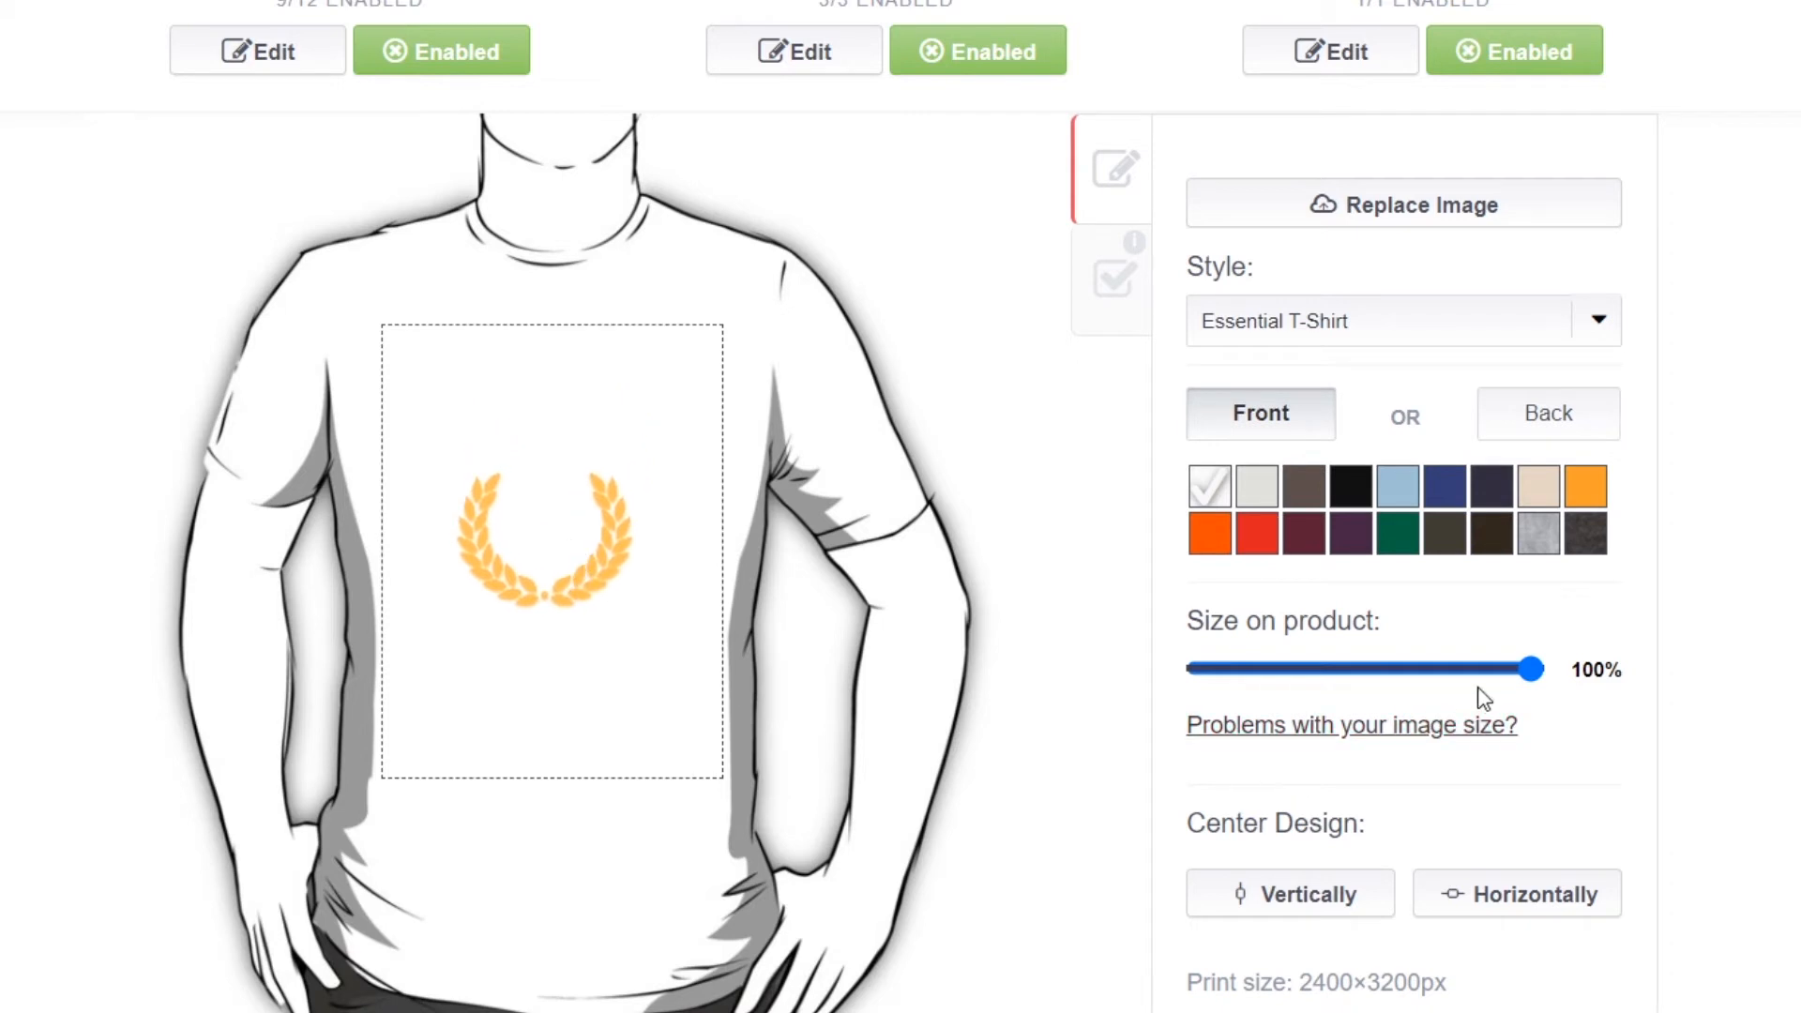
pyautogui.moveTo(1485, 687); pyautogui.dragTo(1782, 722)
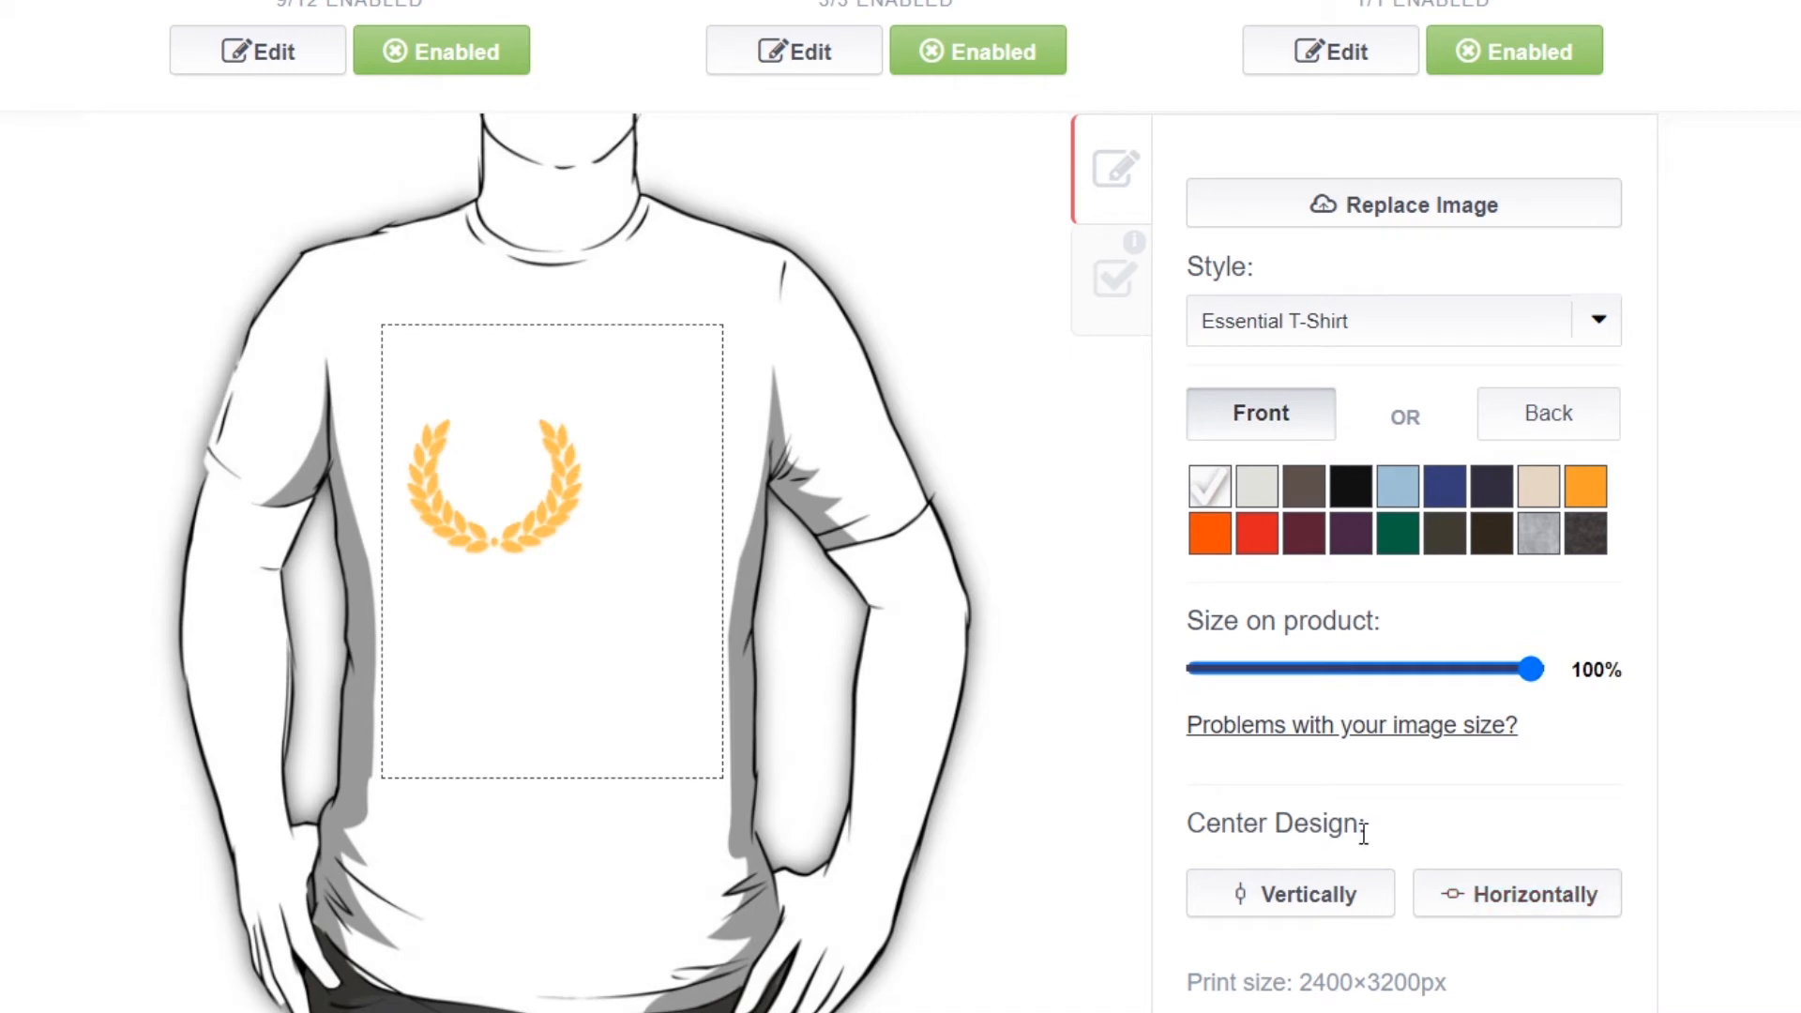
pyautogui.click(1555, 907)
pyautogui.click(1272, 882)
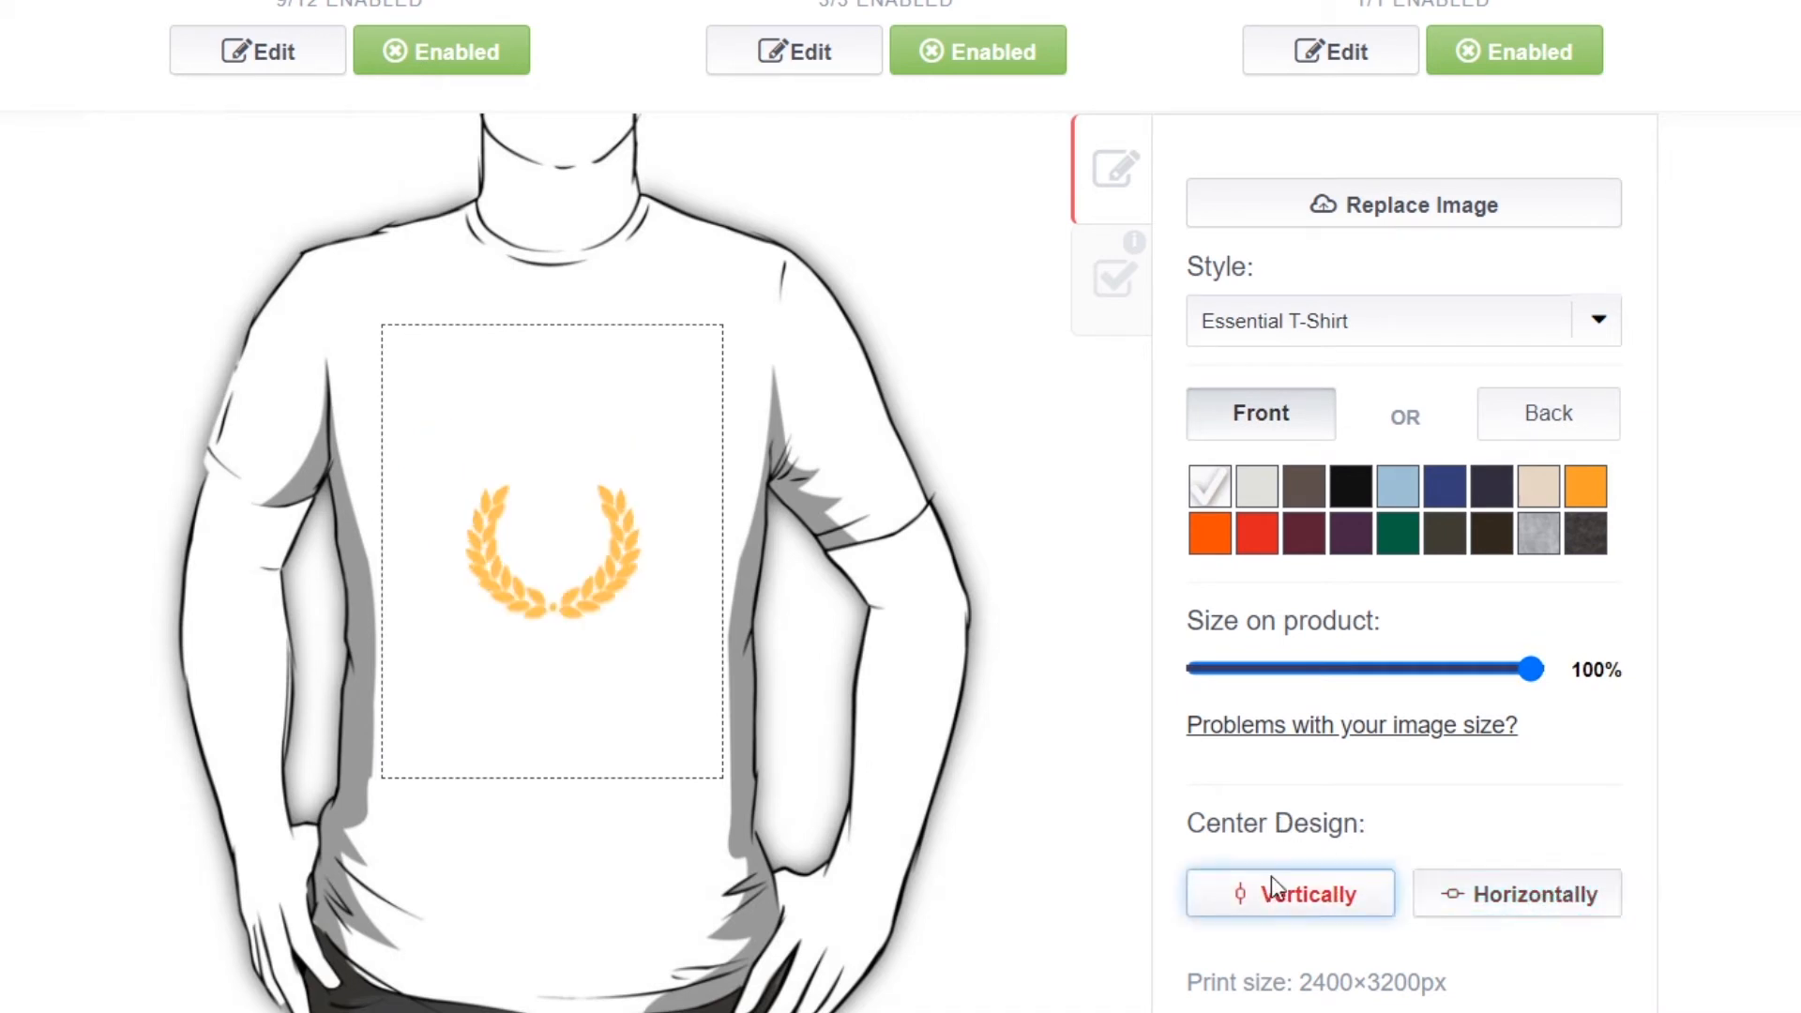
# Try the centering options again, shift the wreath slightly off-center on the shirt front, and center it horizontally
pyautogui.click(1541, 896)
pyautogui.click(1362, 903)
pyautogui.click(1505, 904)
pyautogui.moveTo(540, 540); pyautogui.dragTo(476, 515)
pyautogui.moveTo(527, 536); pyautogui.dragTo(566, 557)
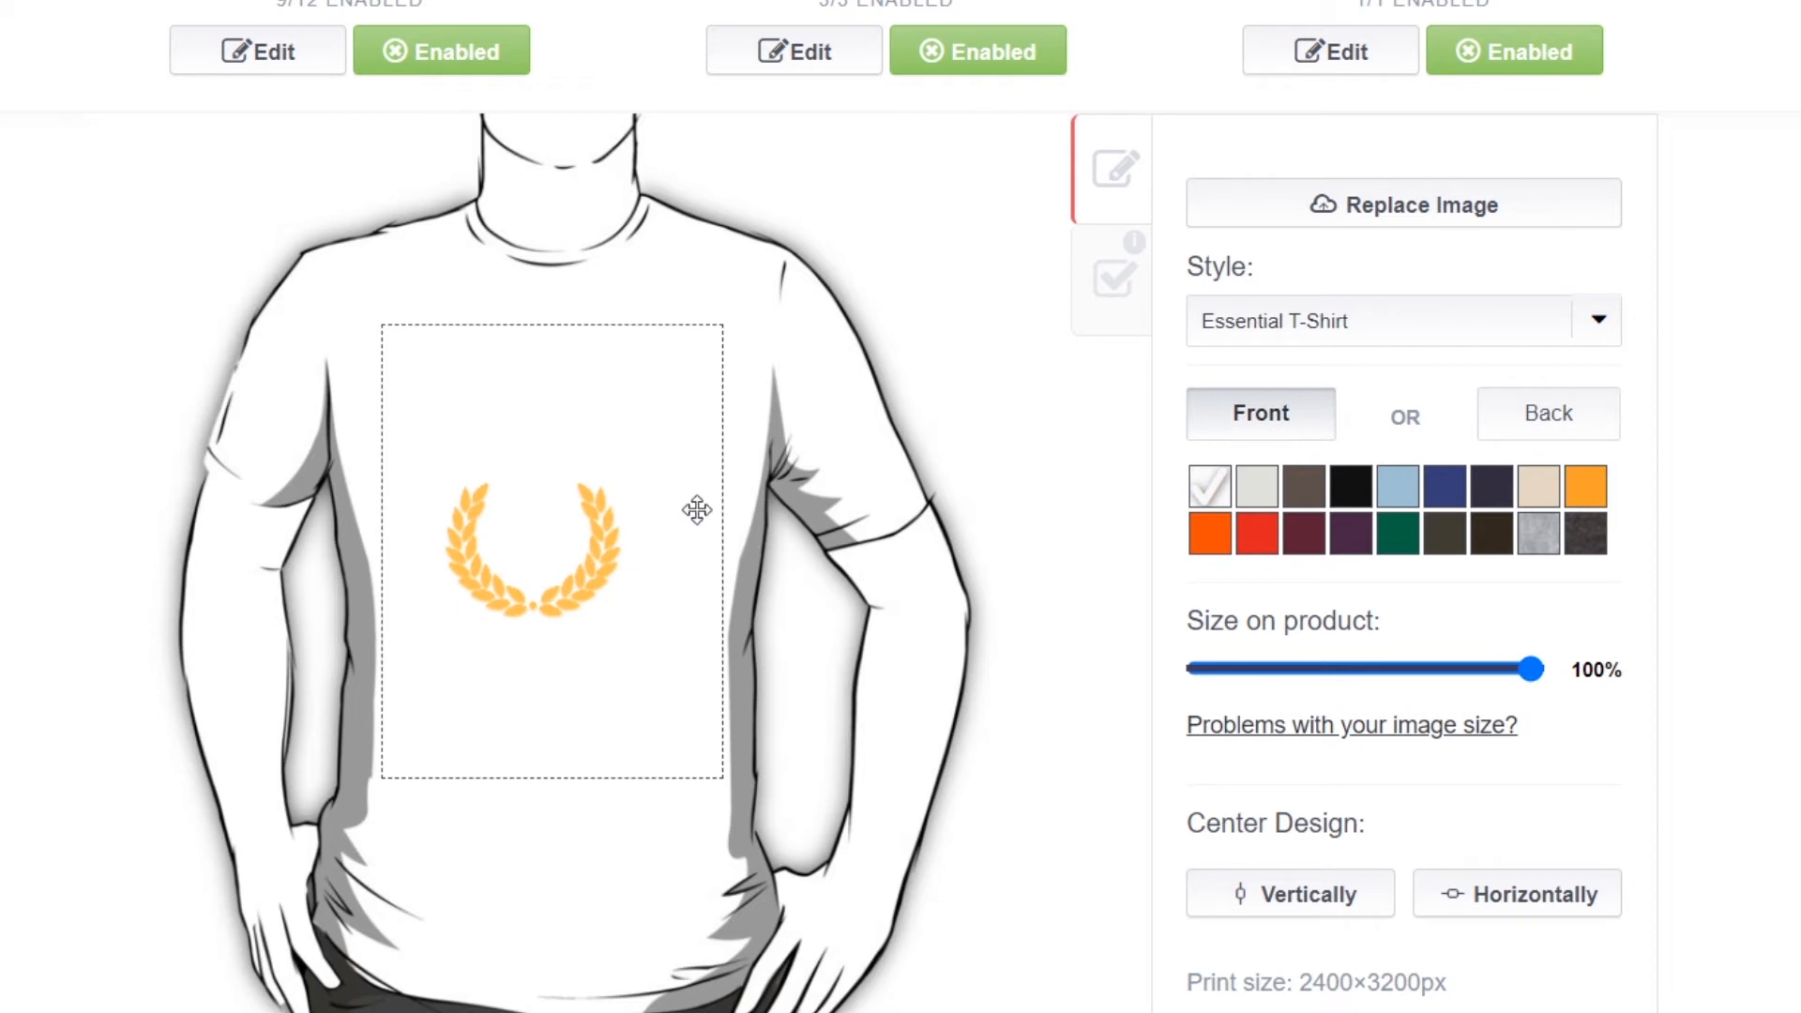
pyautogui.click(1543, 914)
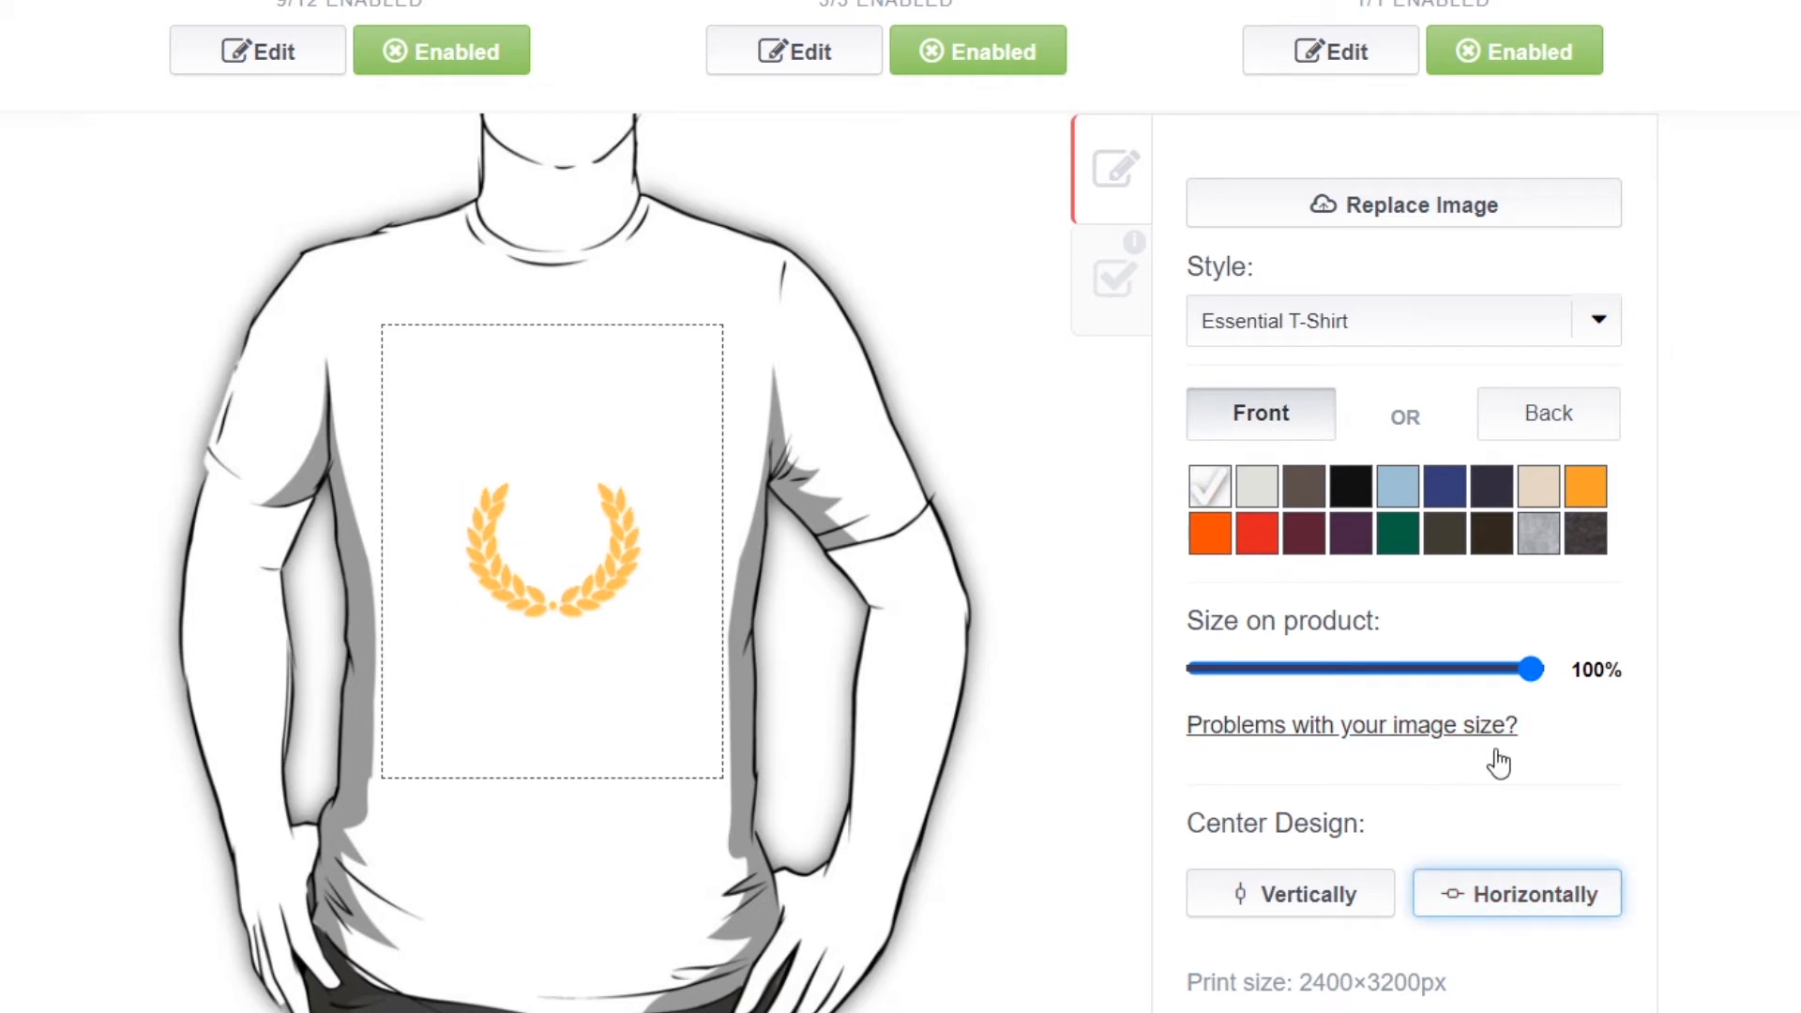
# Try light blue as the Essential T-Shirt's color and change it to dark navy
pyautogui.click(1397, 486)
pyautogui.click(1478, 501)
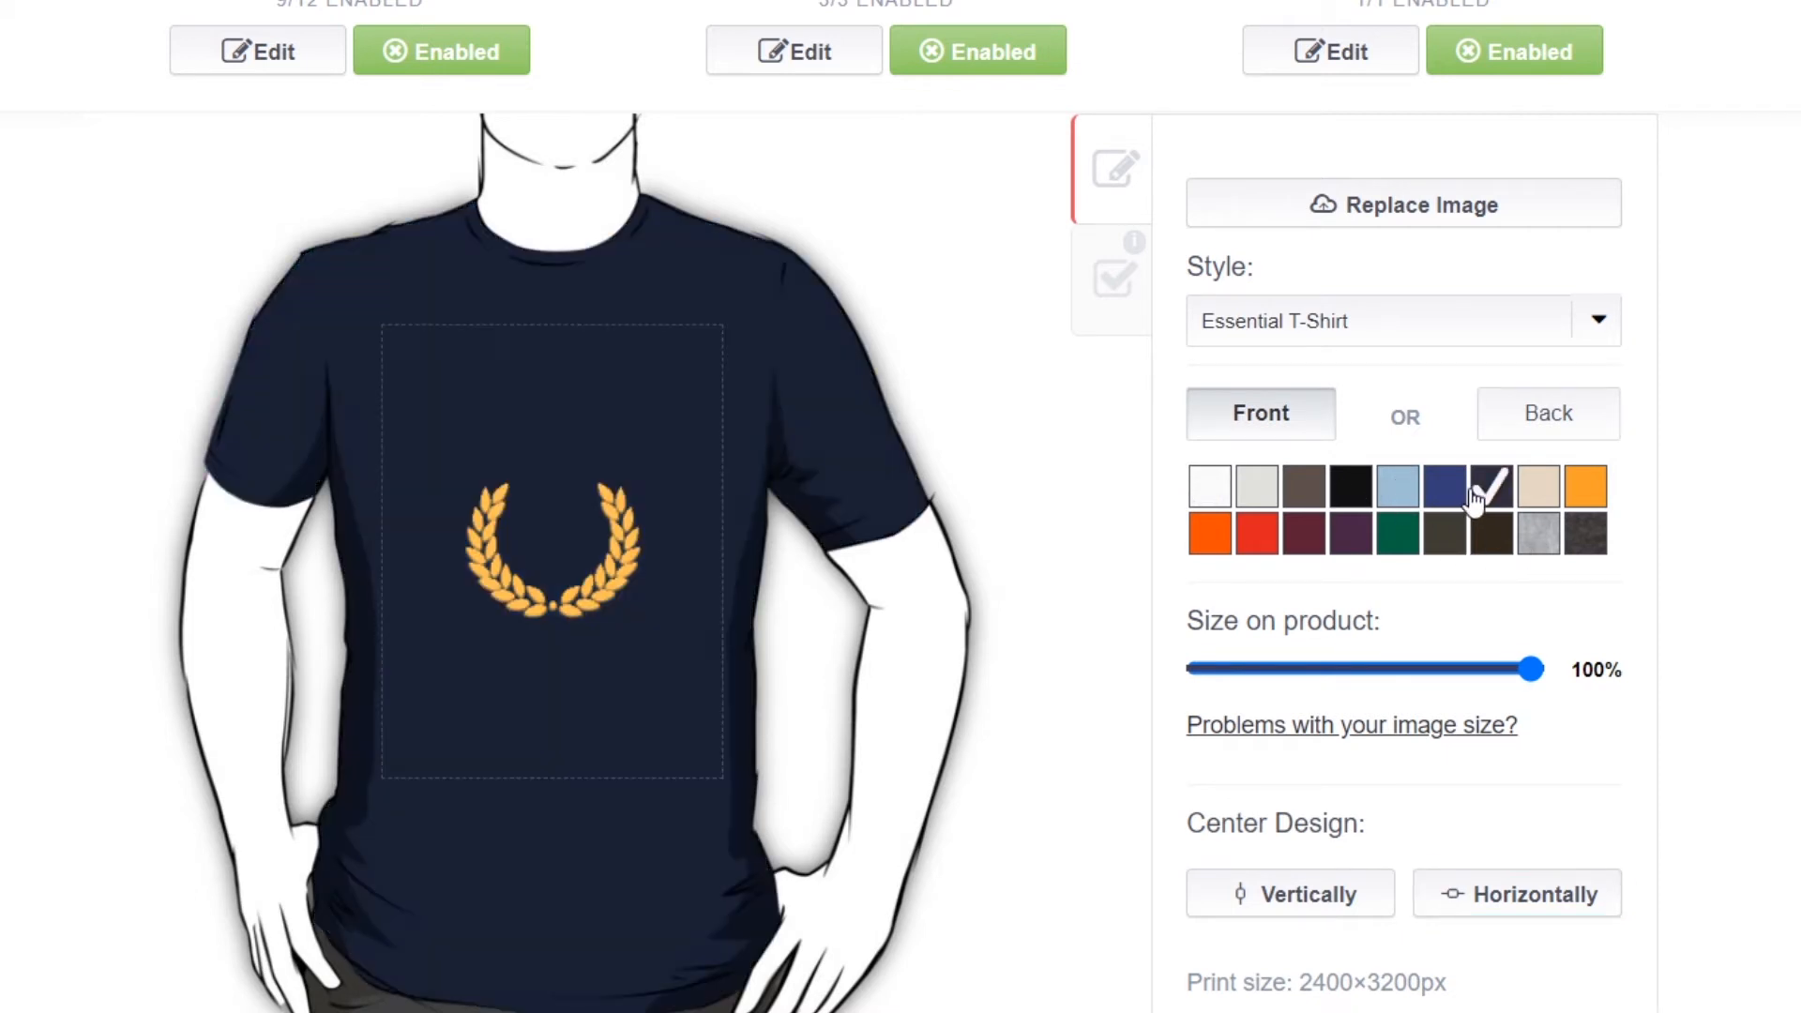
# Try light blue, black, dark gray, light gray and white as the Essential T-Shirt's color
pyautogui.click(1416, 487)
pyautogui.click(1350, 487)
pyautogui.click(1308, 487)
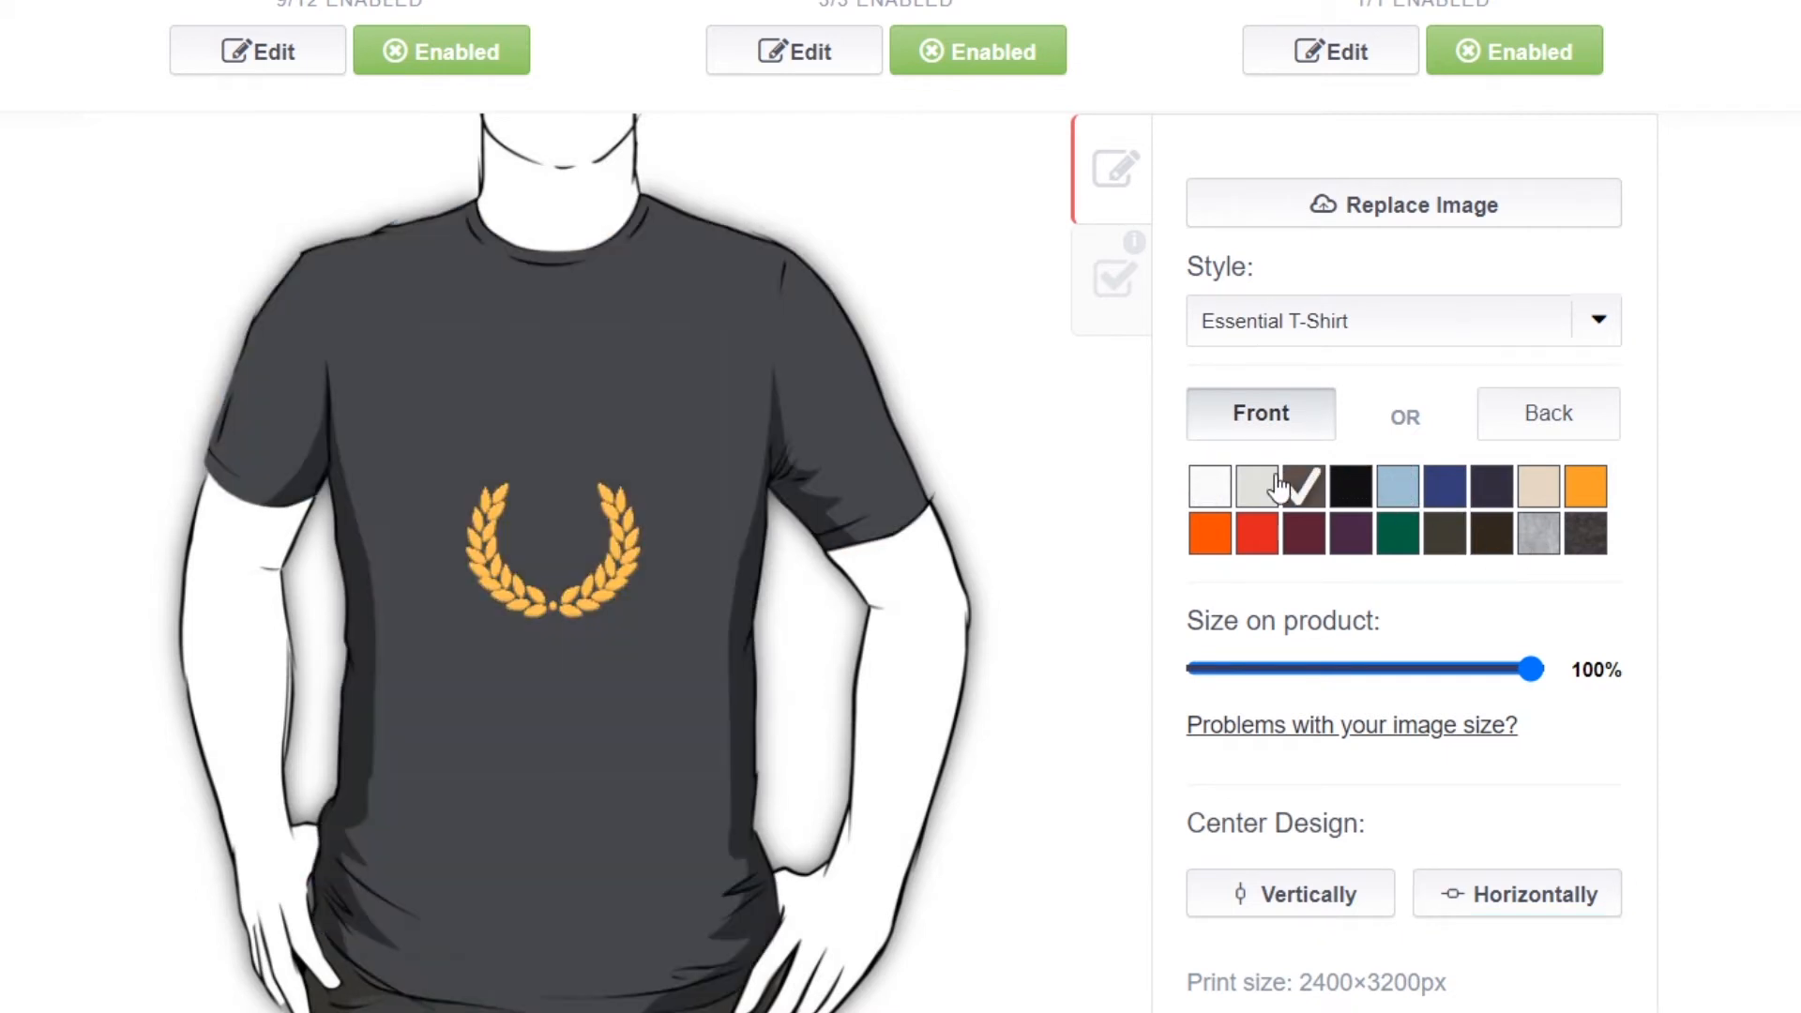
pyautogui.click(1261, 486)
pyautogui.click(1210, 486)
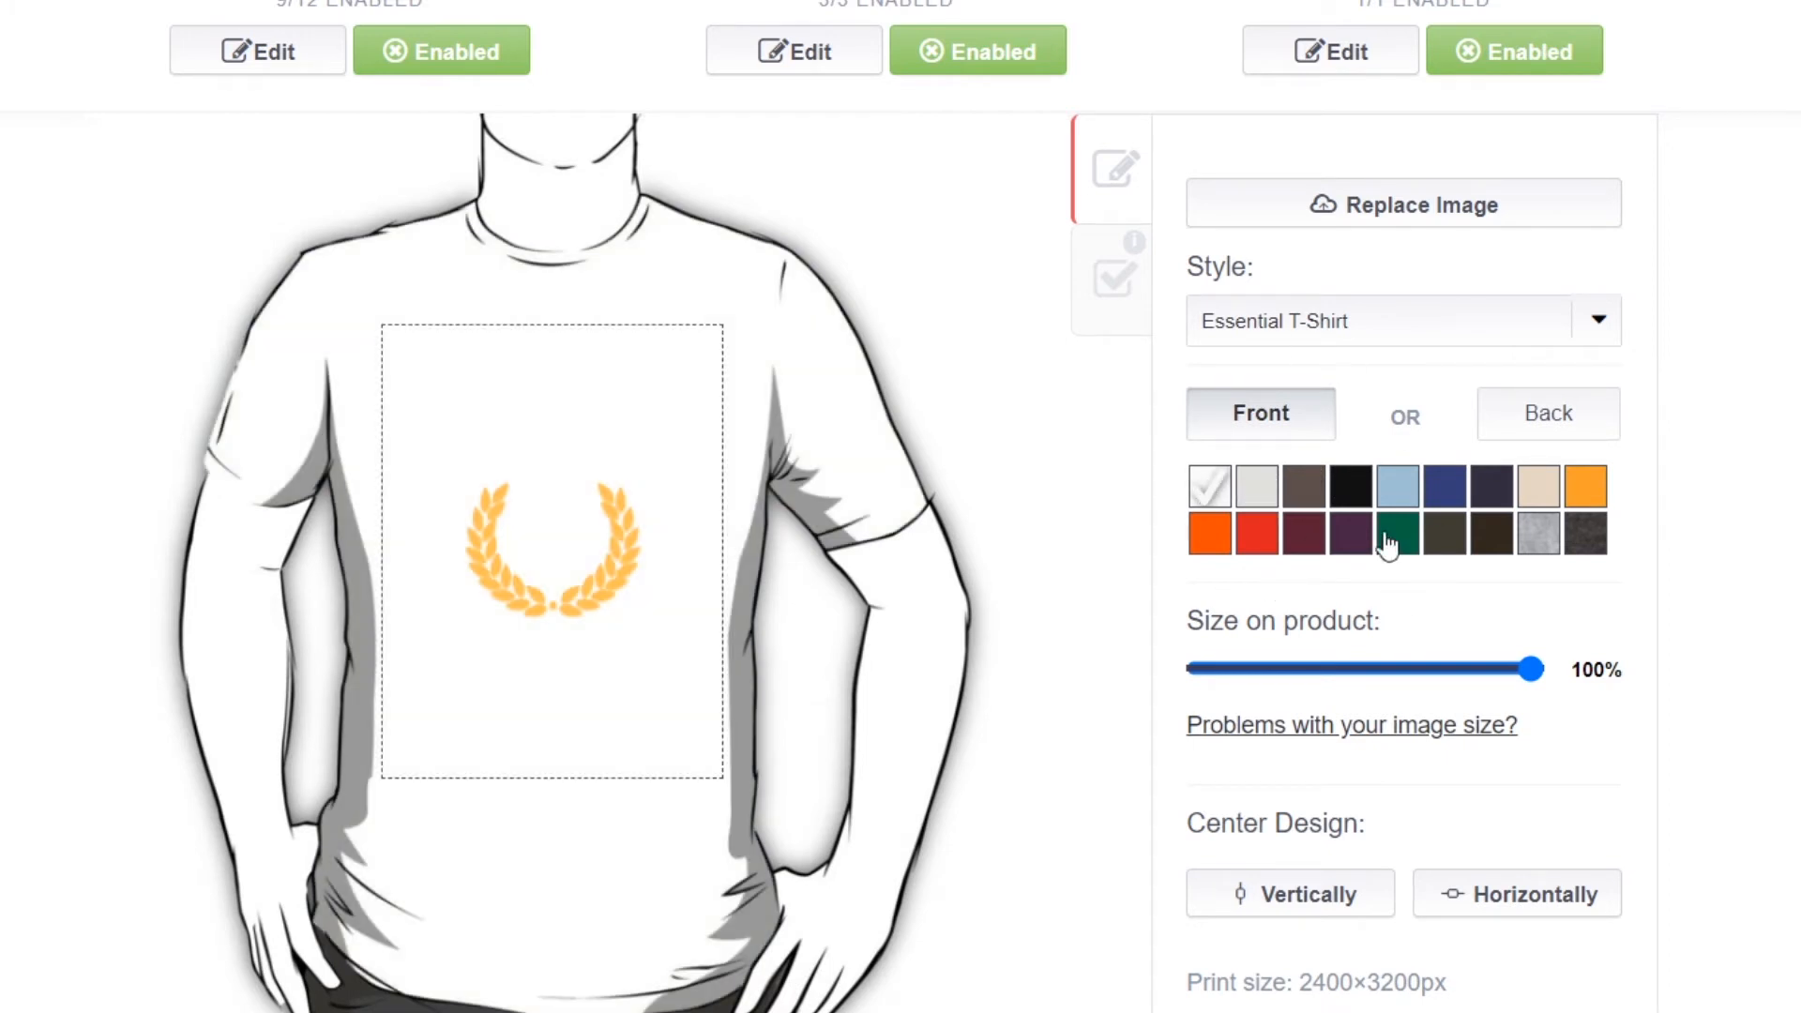
# Try orange, cream and heather gray on the Essential T-Shirt, ending on dark navy
pyautogui.click(1588, 489)
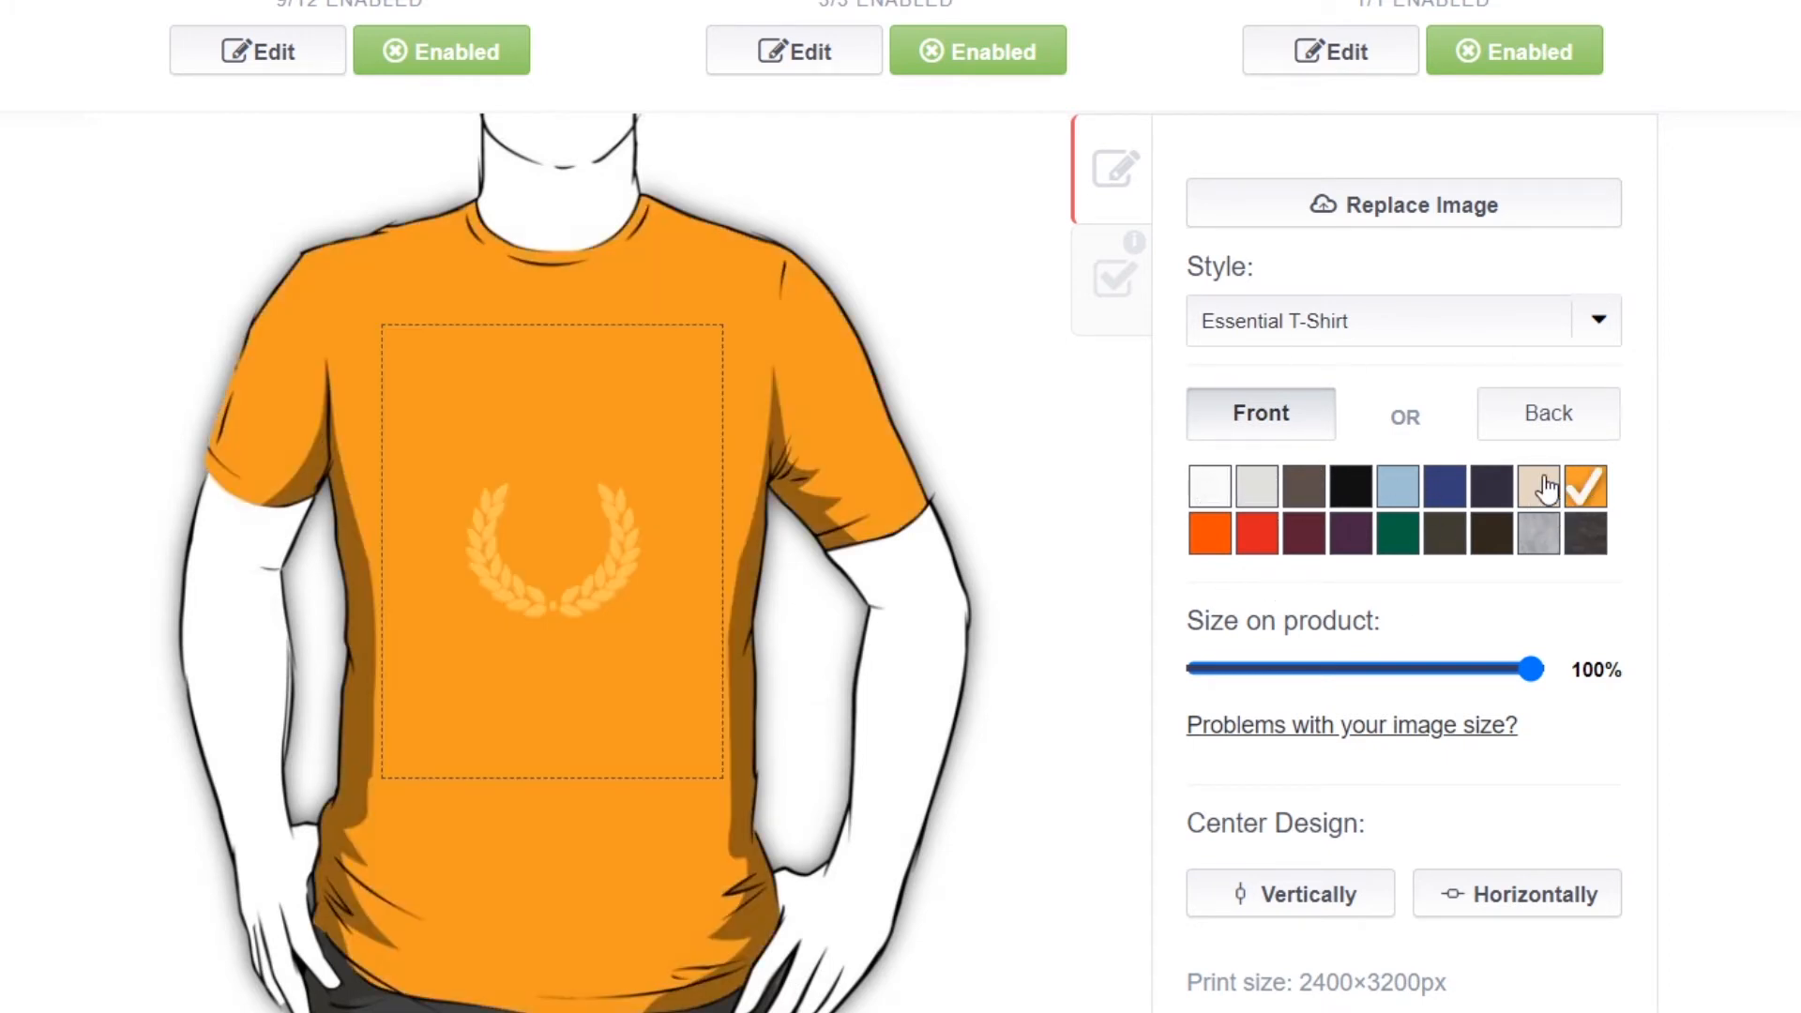
pyautogui.click(1540, 490)
pyautogui.click(1545, 533)
pyautogui.click(1491, 487)
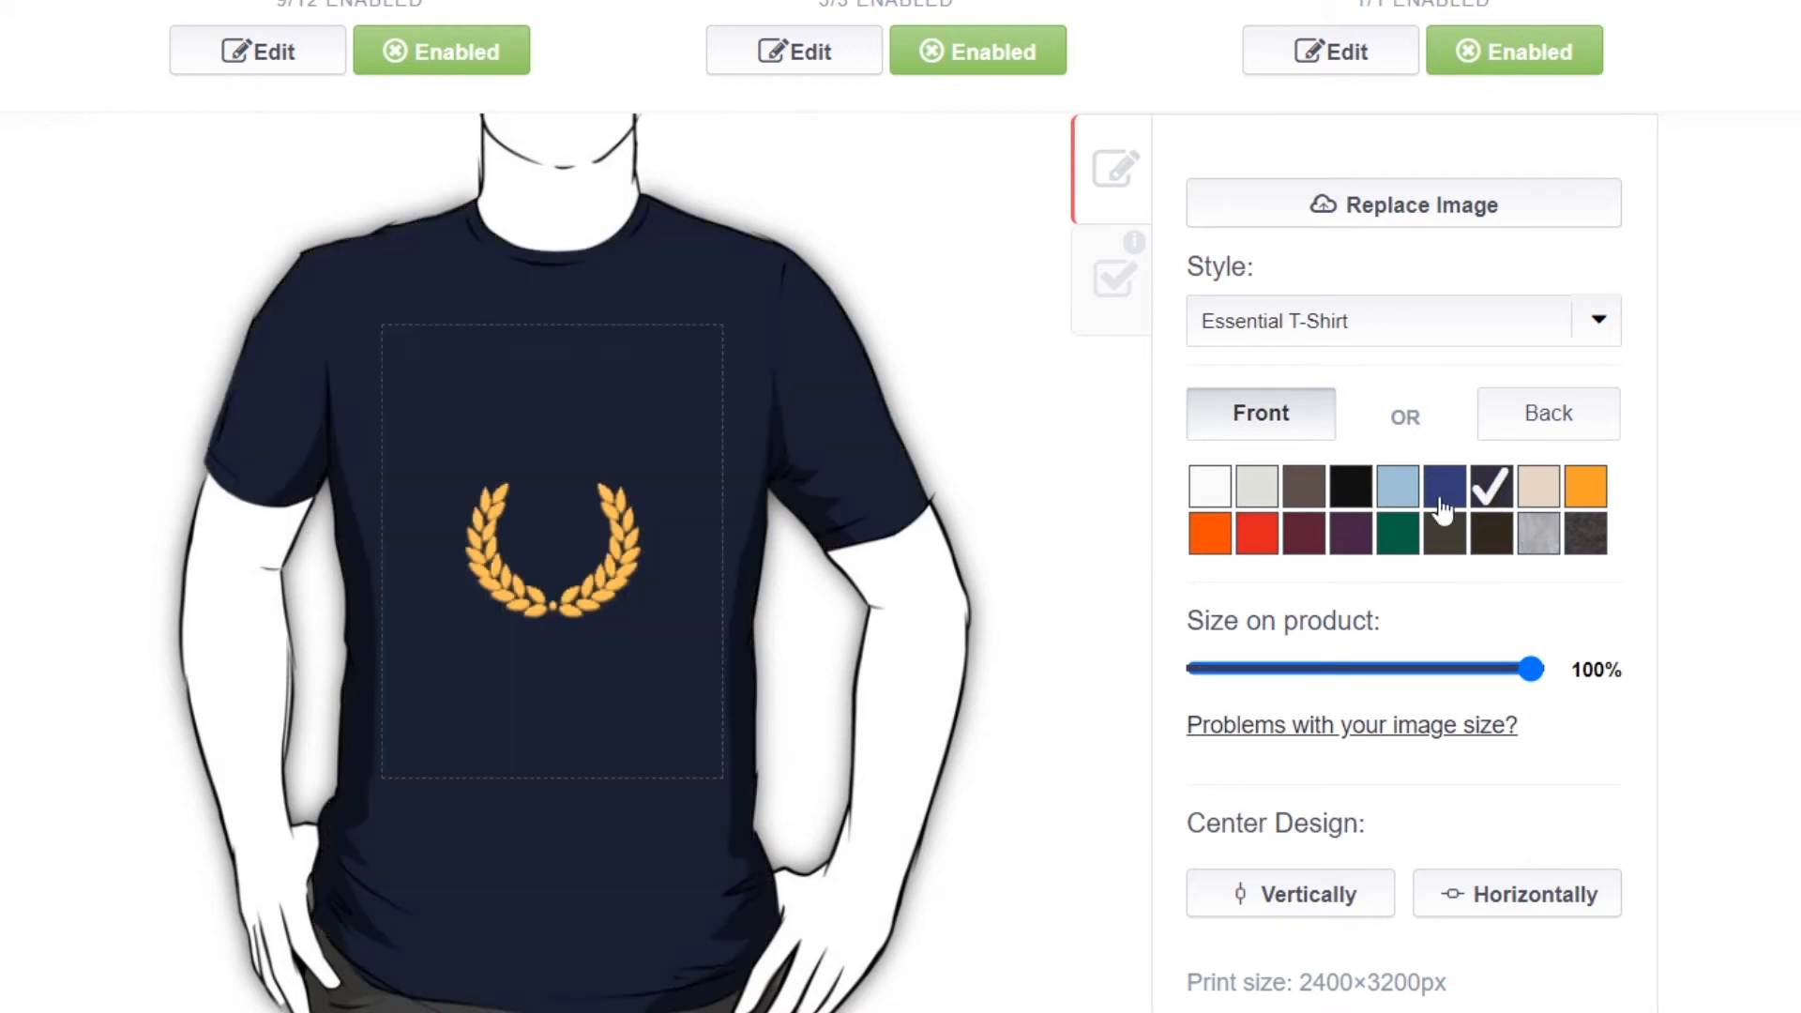
# Try blue, light gray, red, green and orange-red on the Essential T-Shirt, and set its color to white
pyautogui.click(1439, 492)
pyautogui.click(1255, 497)
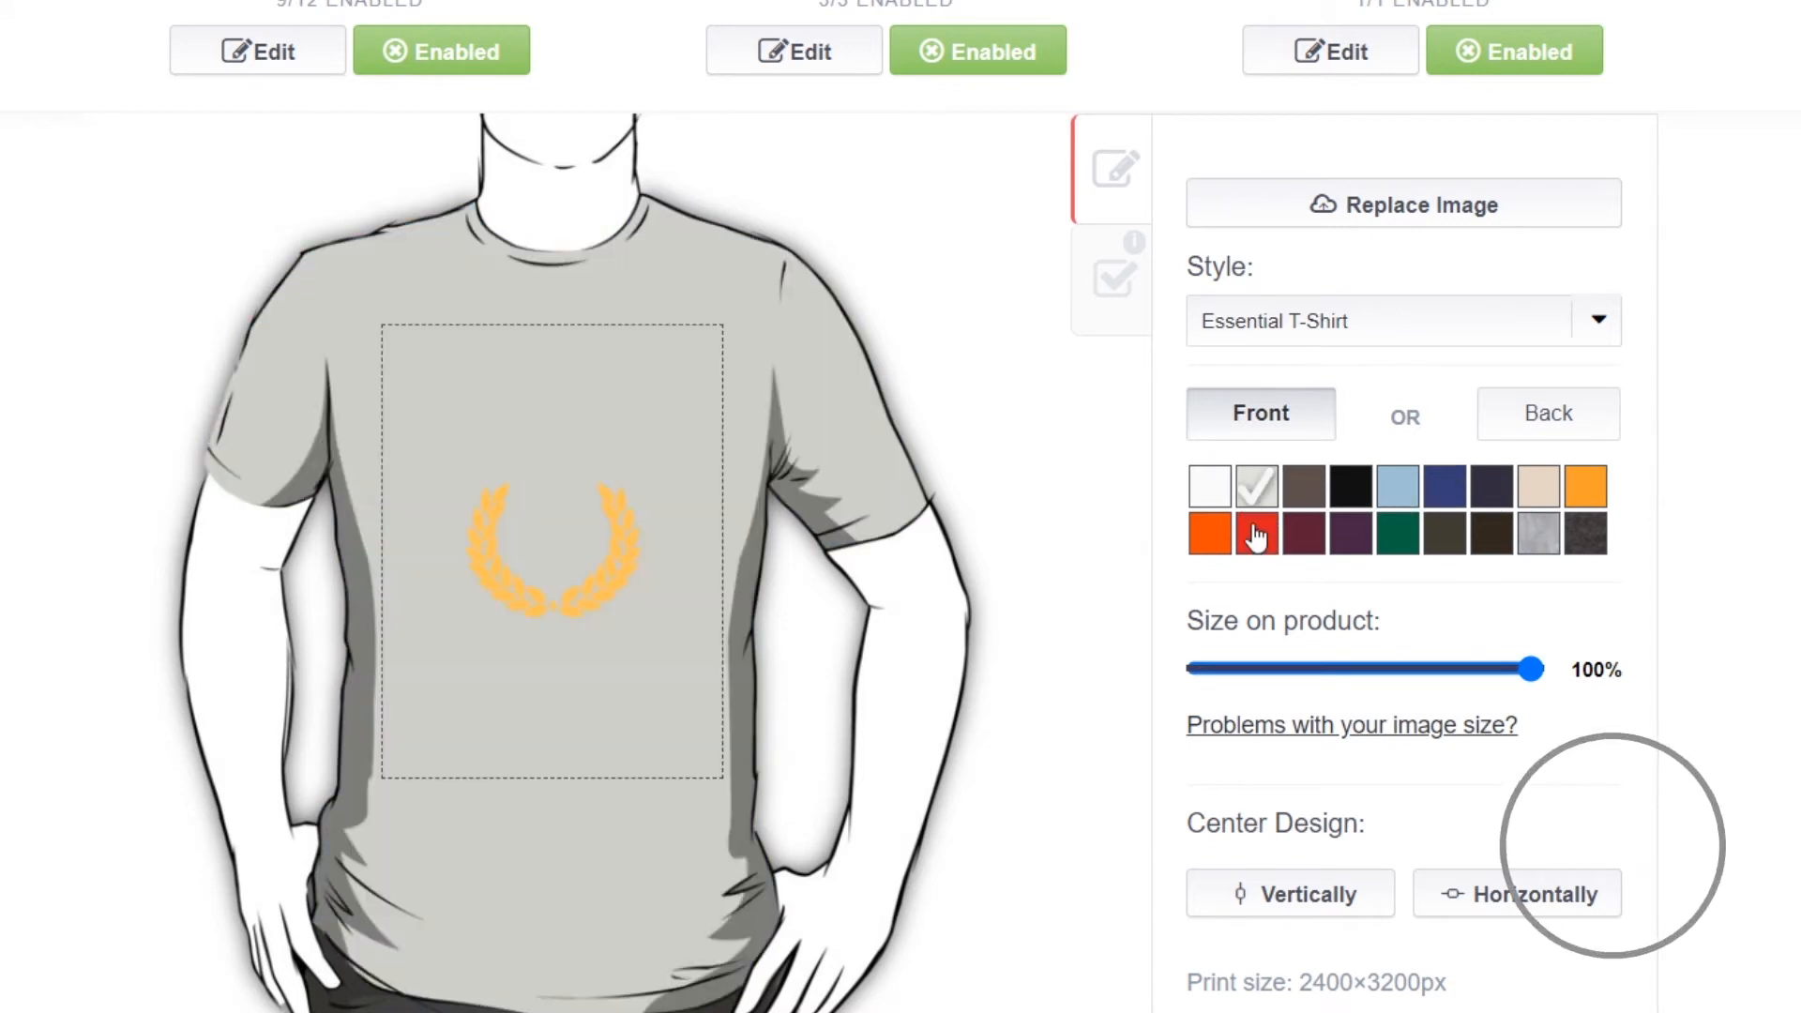
pyautogui.click(1257, 531)
pyautogui.click(1396, 531)
pyautogui.click(1212, 527)
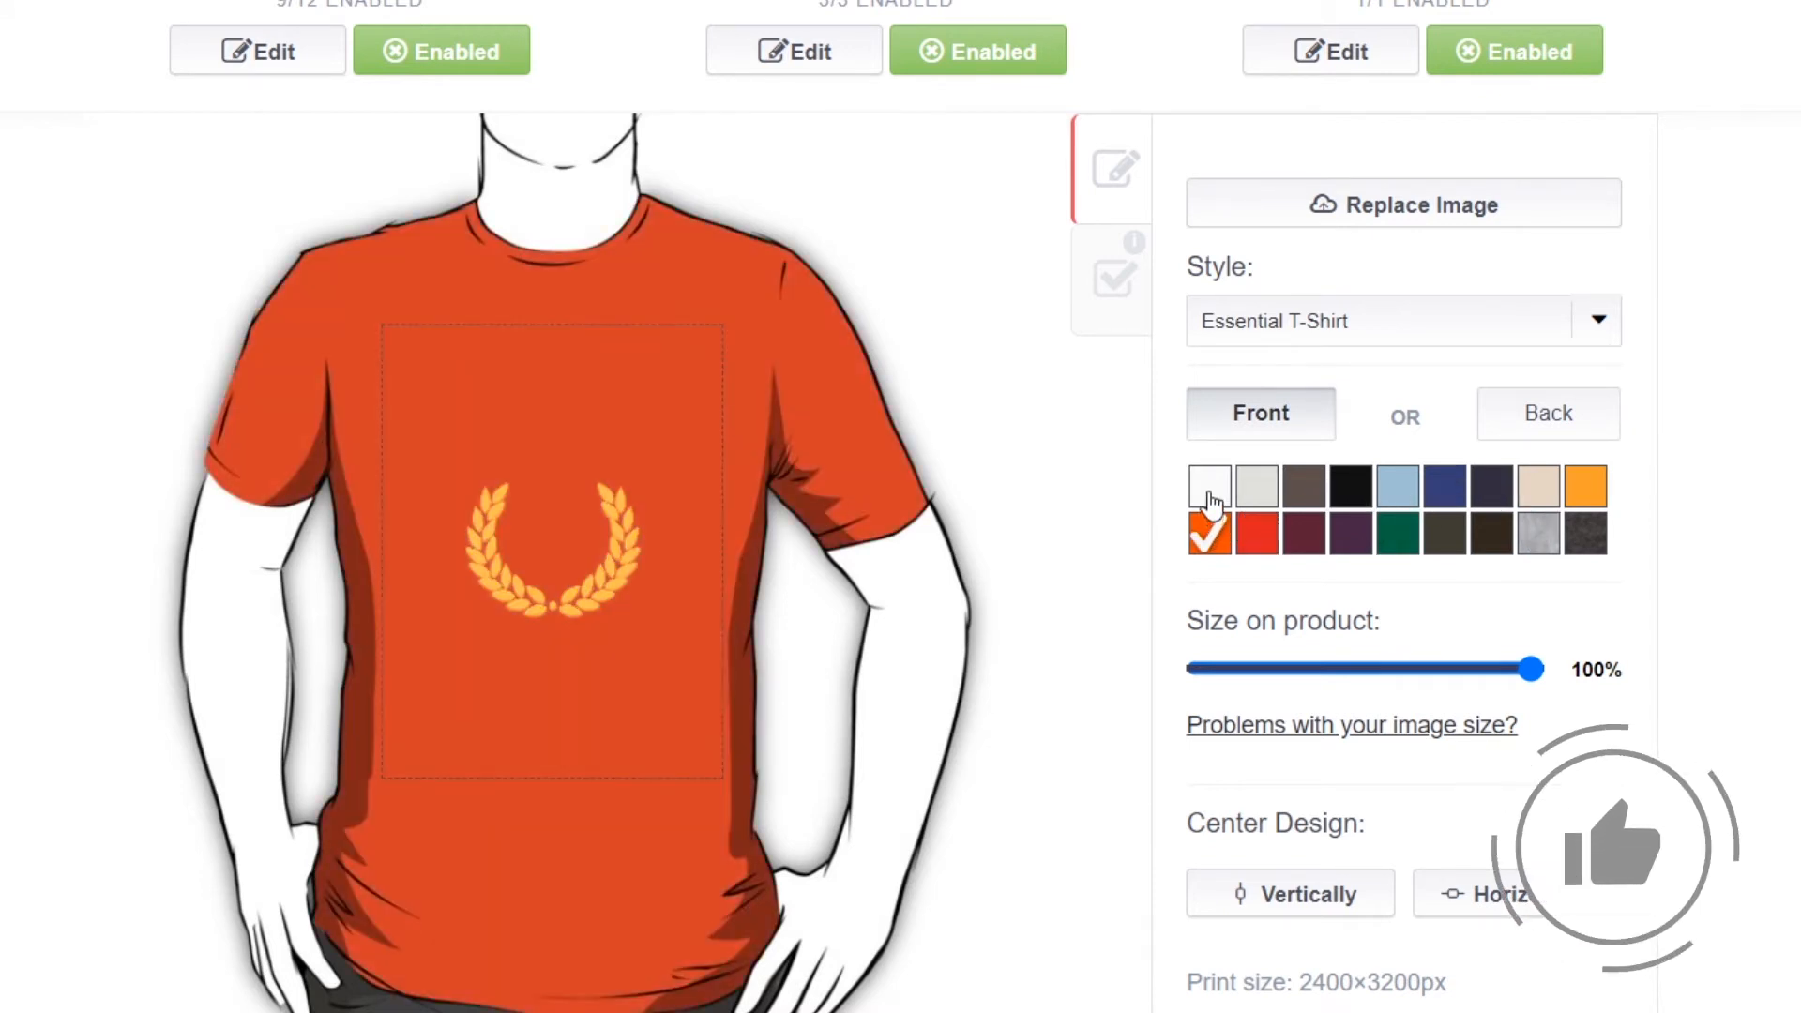
pyautogui.click(1208, 496)
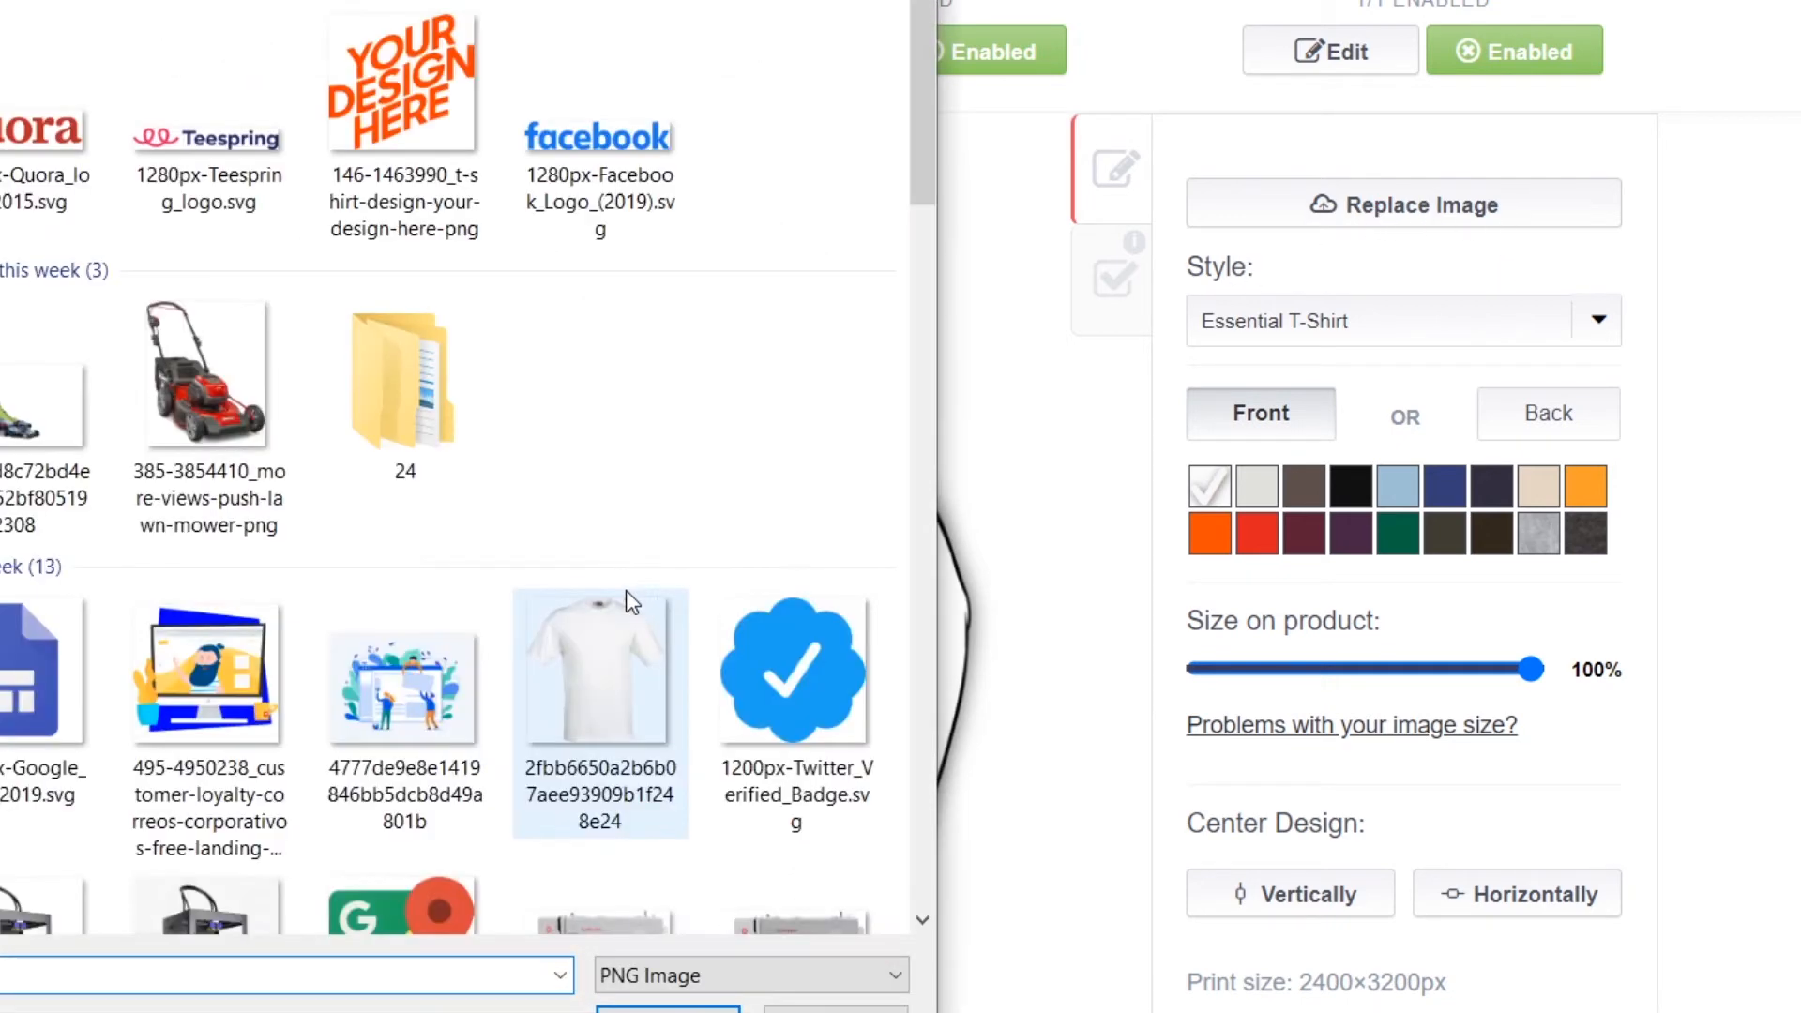
# Replace the wreath on Standard Print Clothing with the round red Redbubble logo PNG from the D: folder
pyautogui.scroll(5, 627, 589)
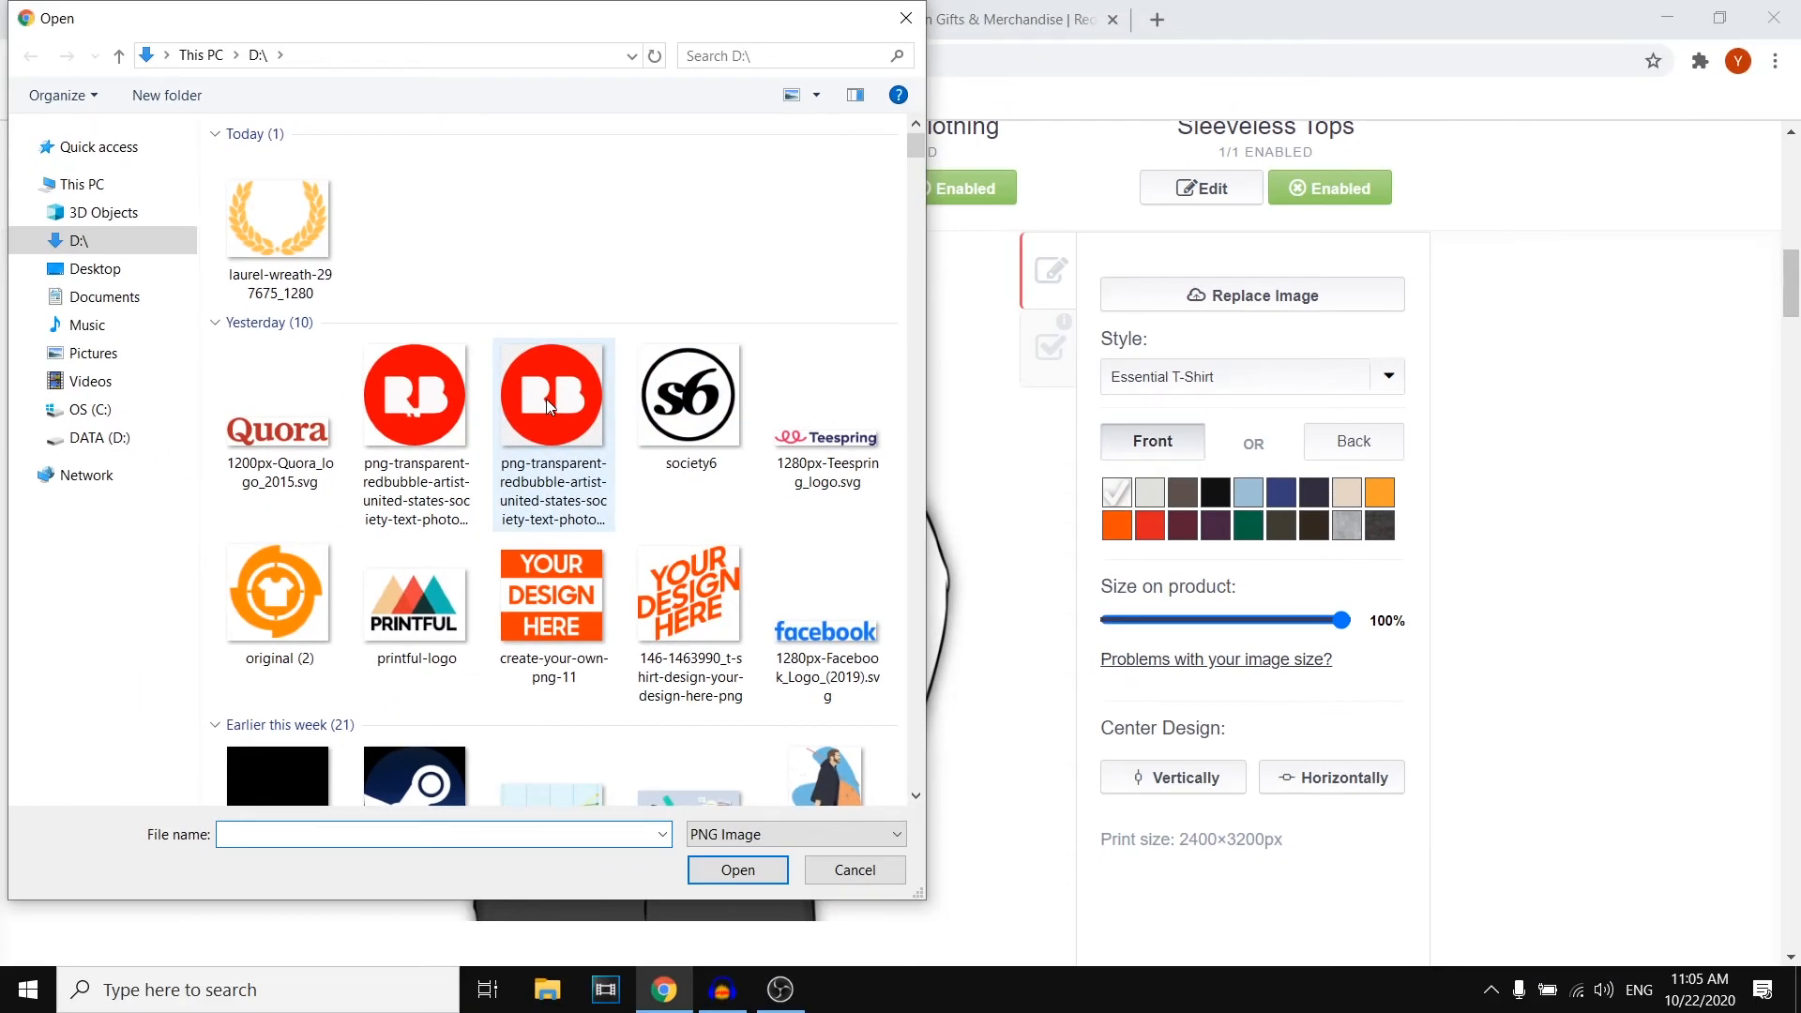
pyautogui.click(487, 380)
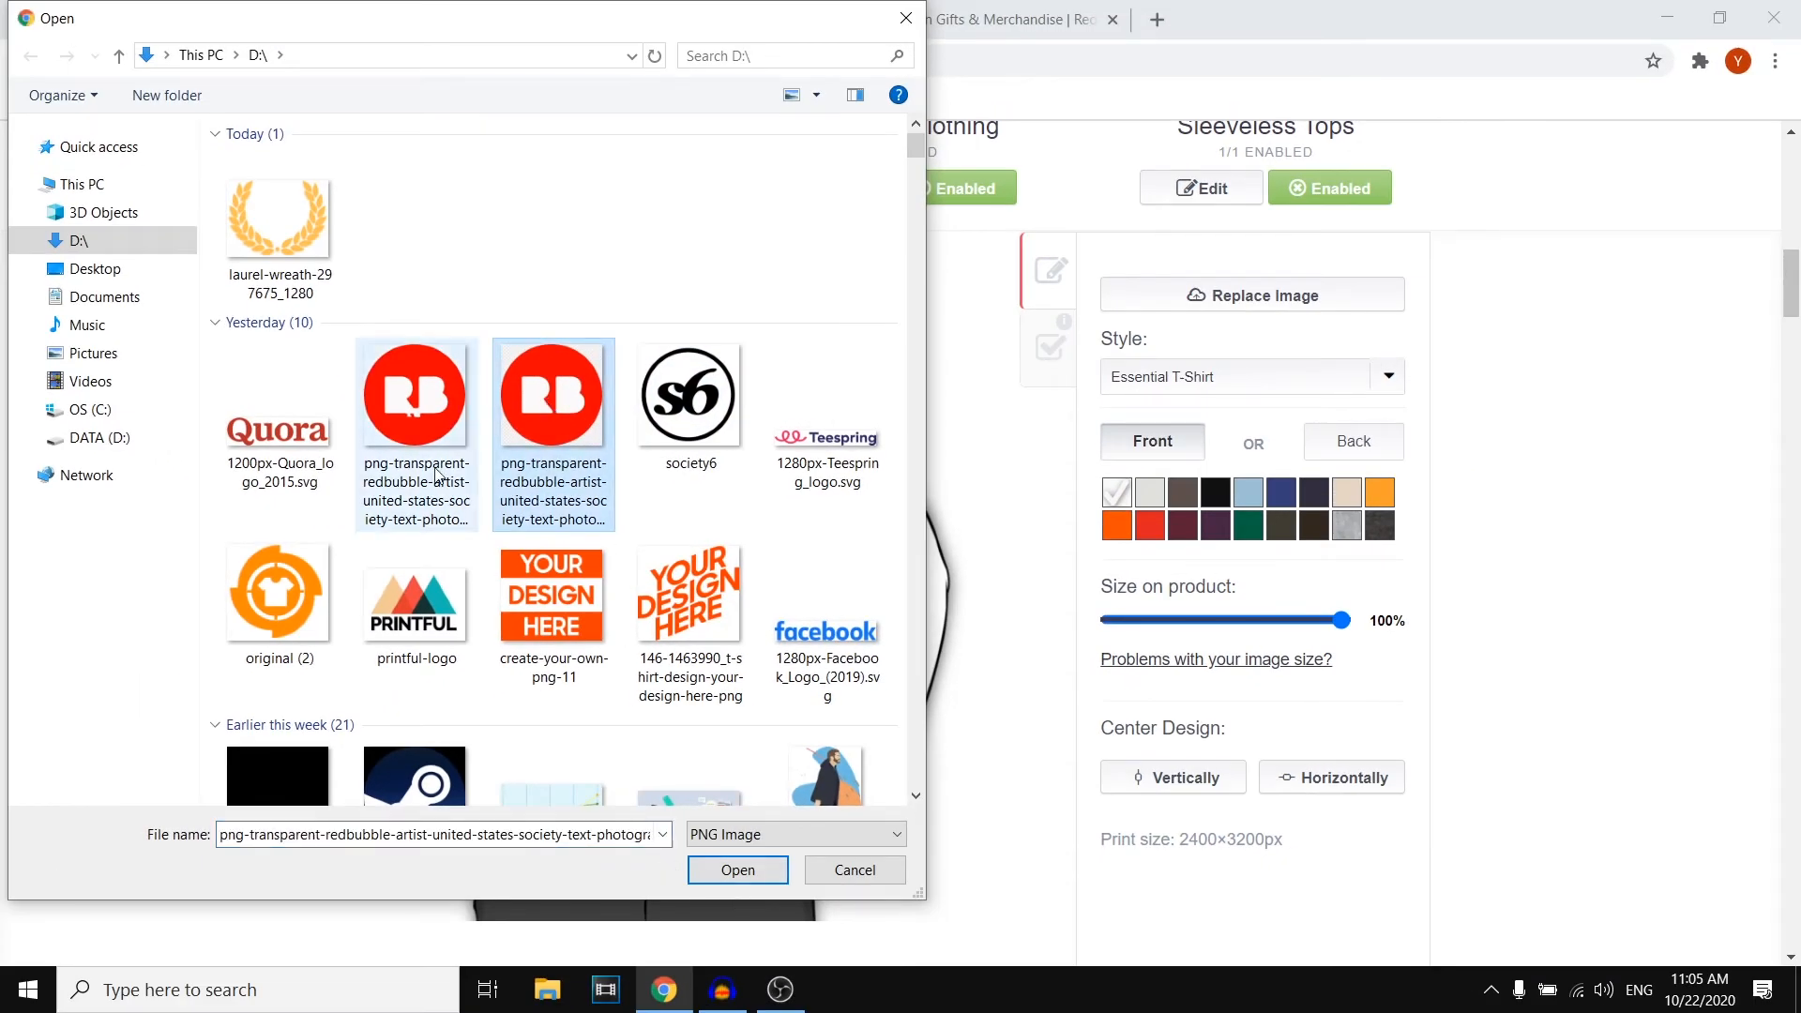
pyautogui.click(435, 398)
pyautogui.click(745, 870)
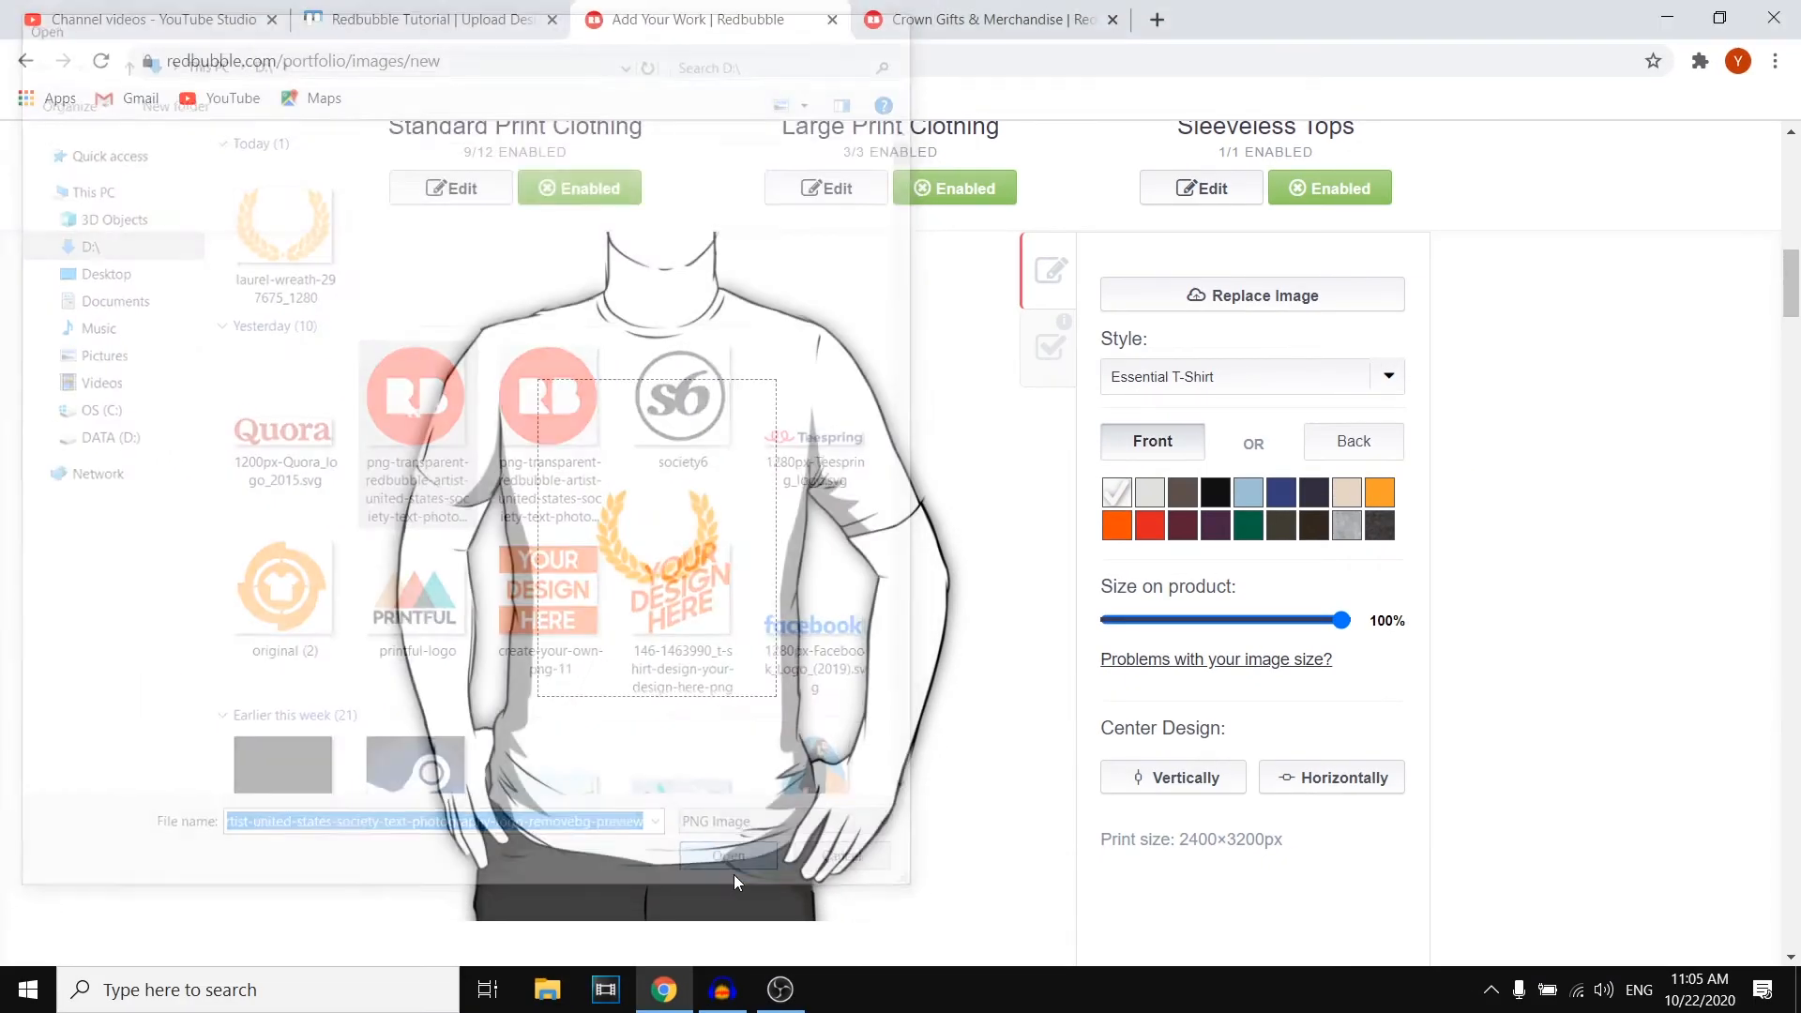
pyautogui.scroll(6, 812, 654)
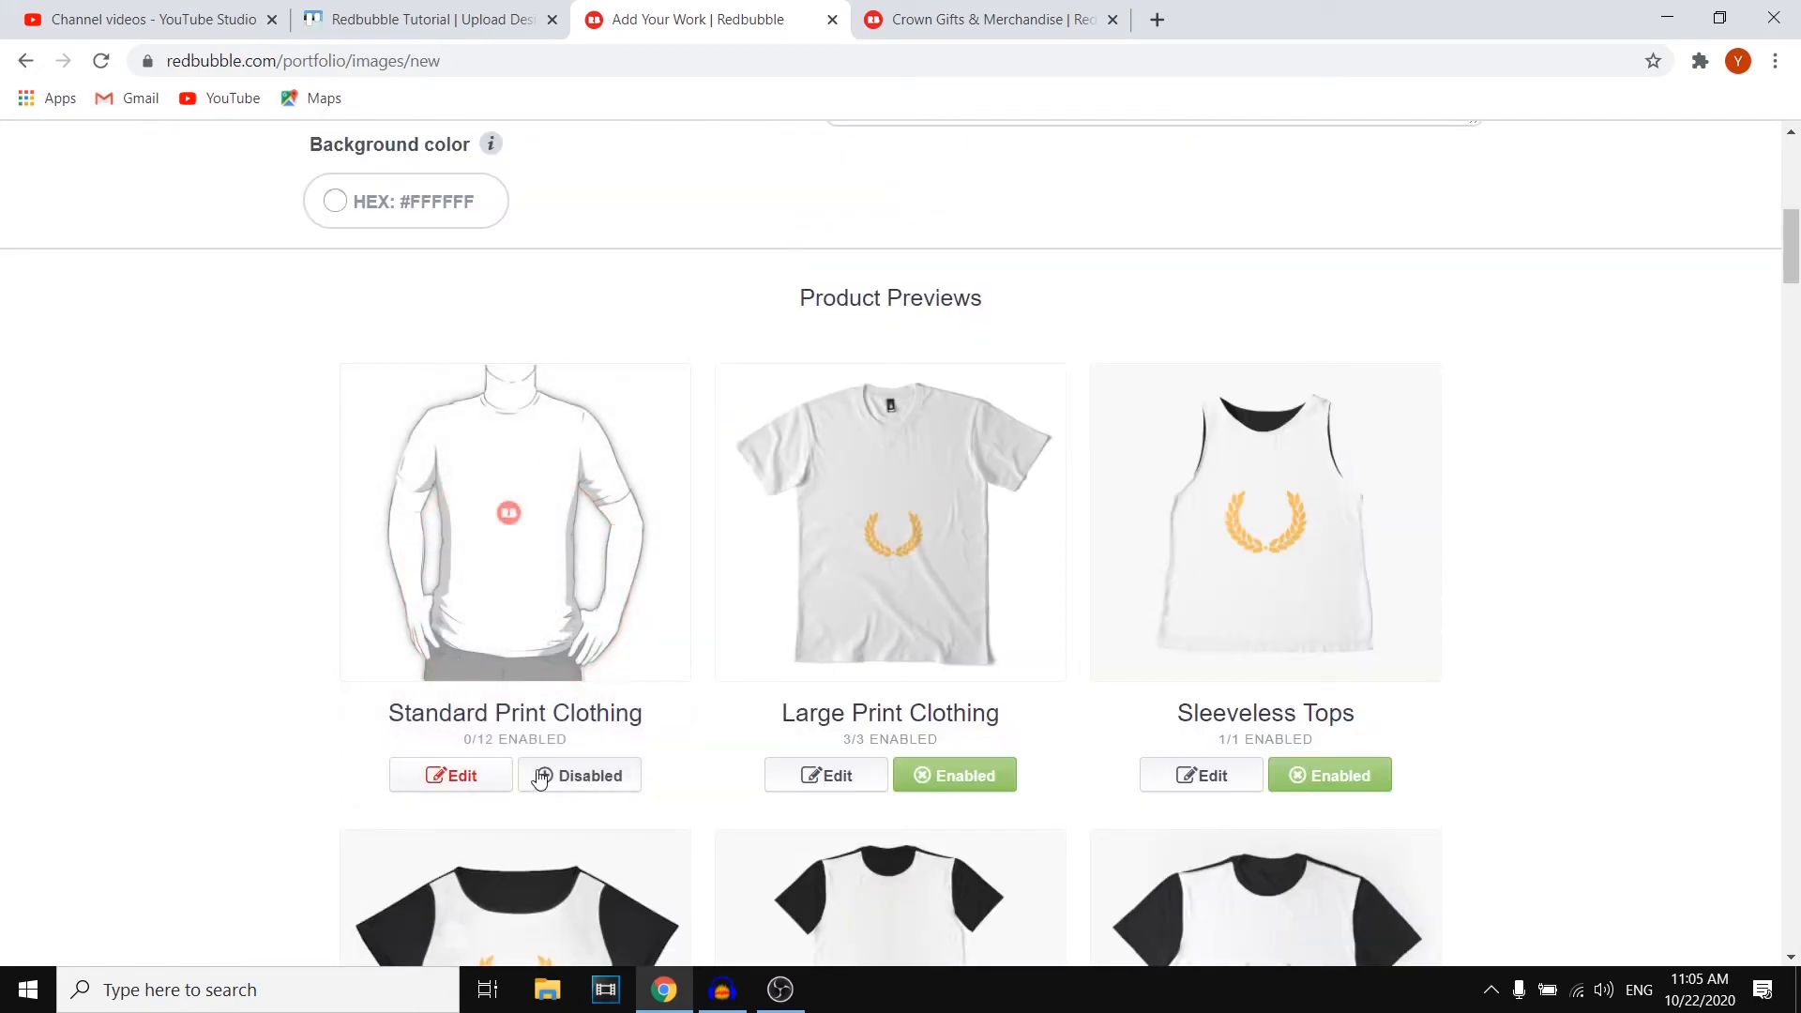
# Enable Standard Print Clothing and reopen its design editing options, setting the logo's size on product to 100%
pyautogui.click(541, 777)
pyautogui.click(479, 778)
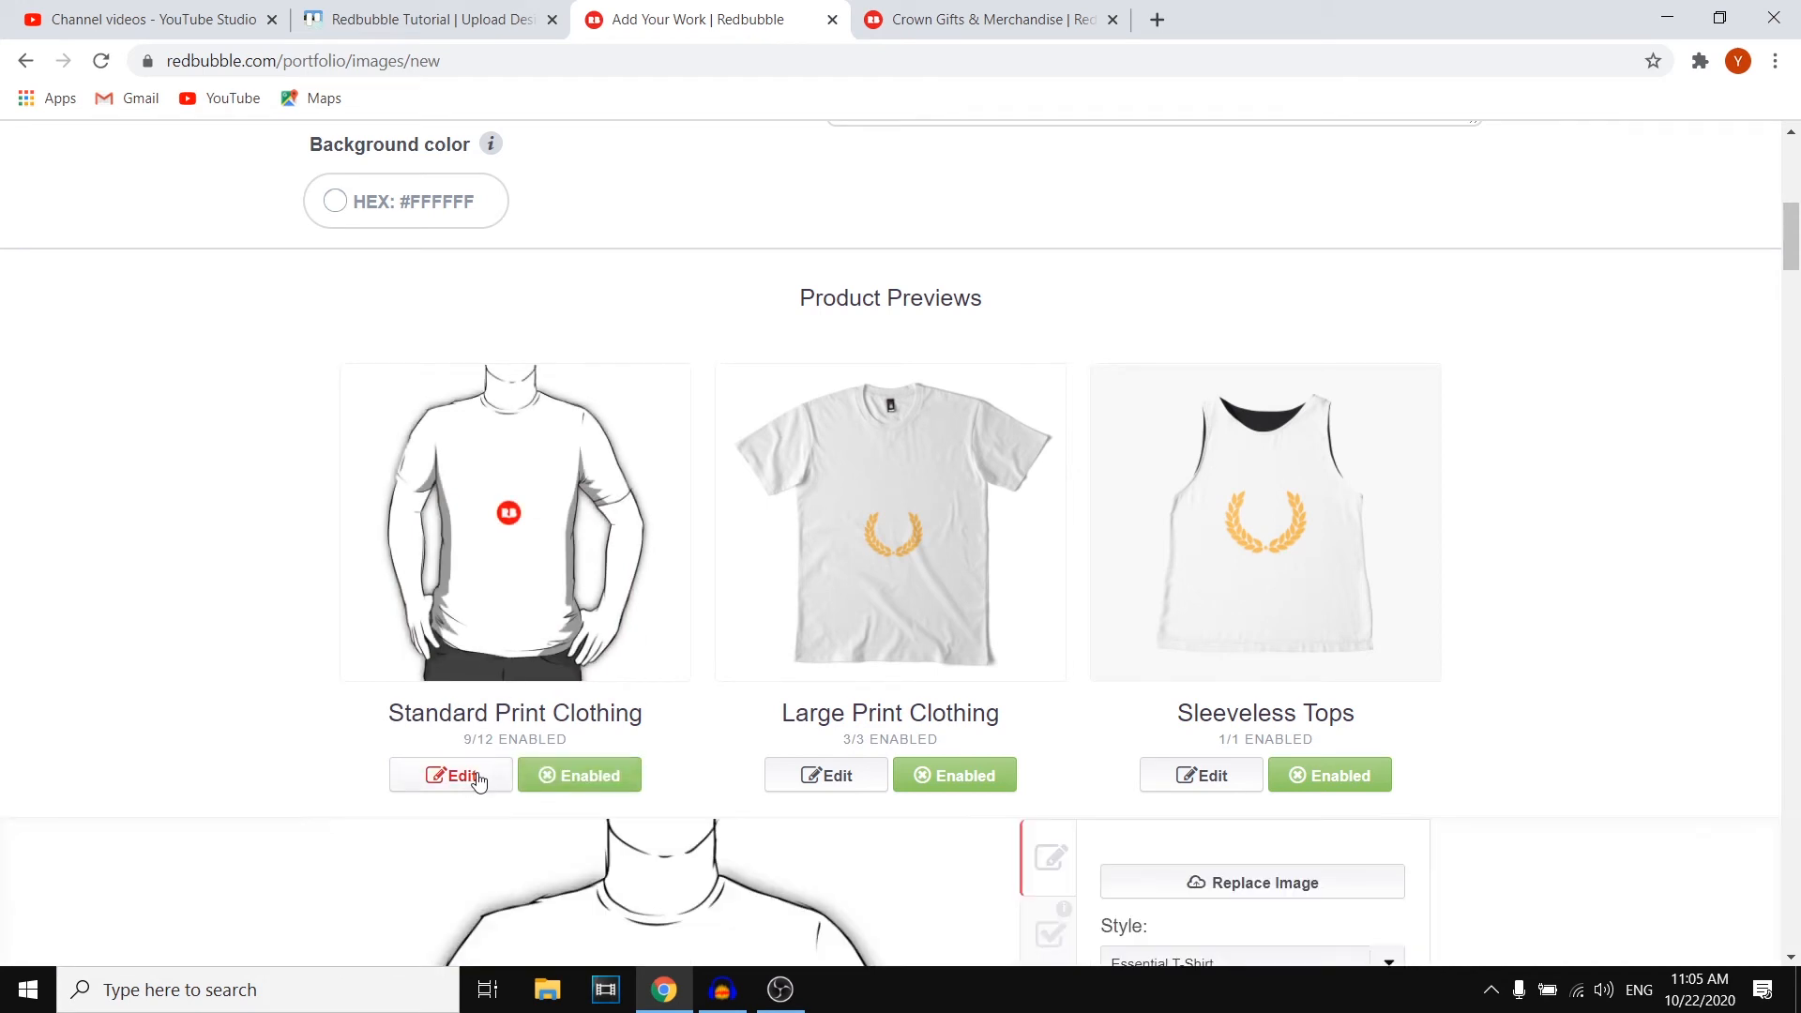
pyautogui.moveTo(1273, 811); pyautogui.dragTo(1383, 832)
pyautogui.scroll(-4, 790, 673)
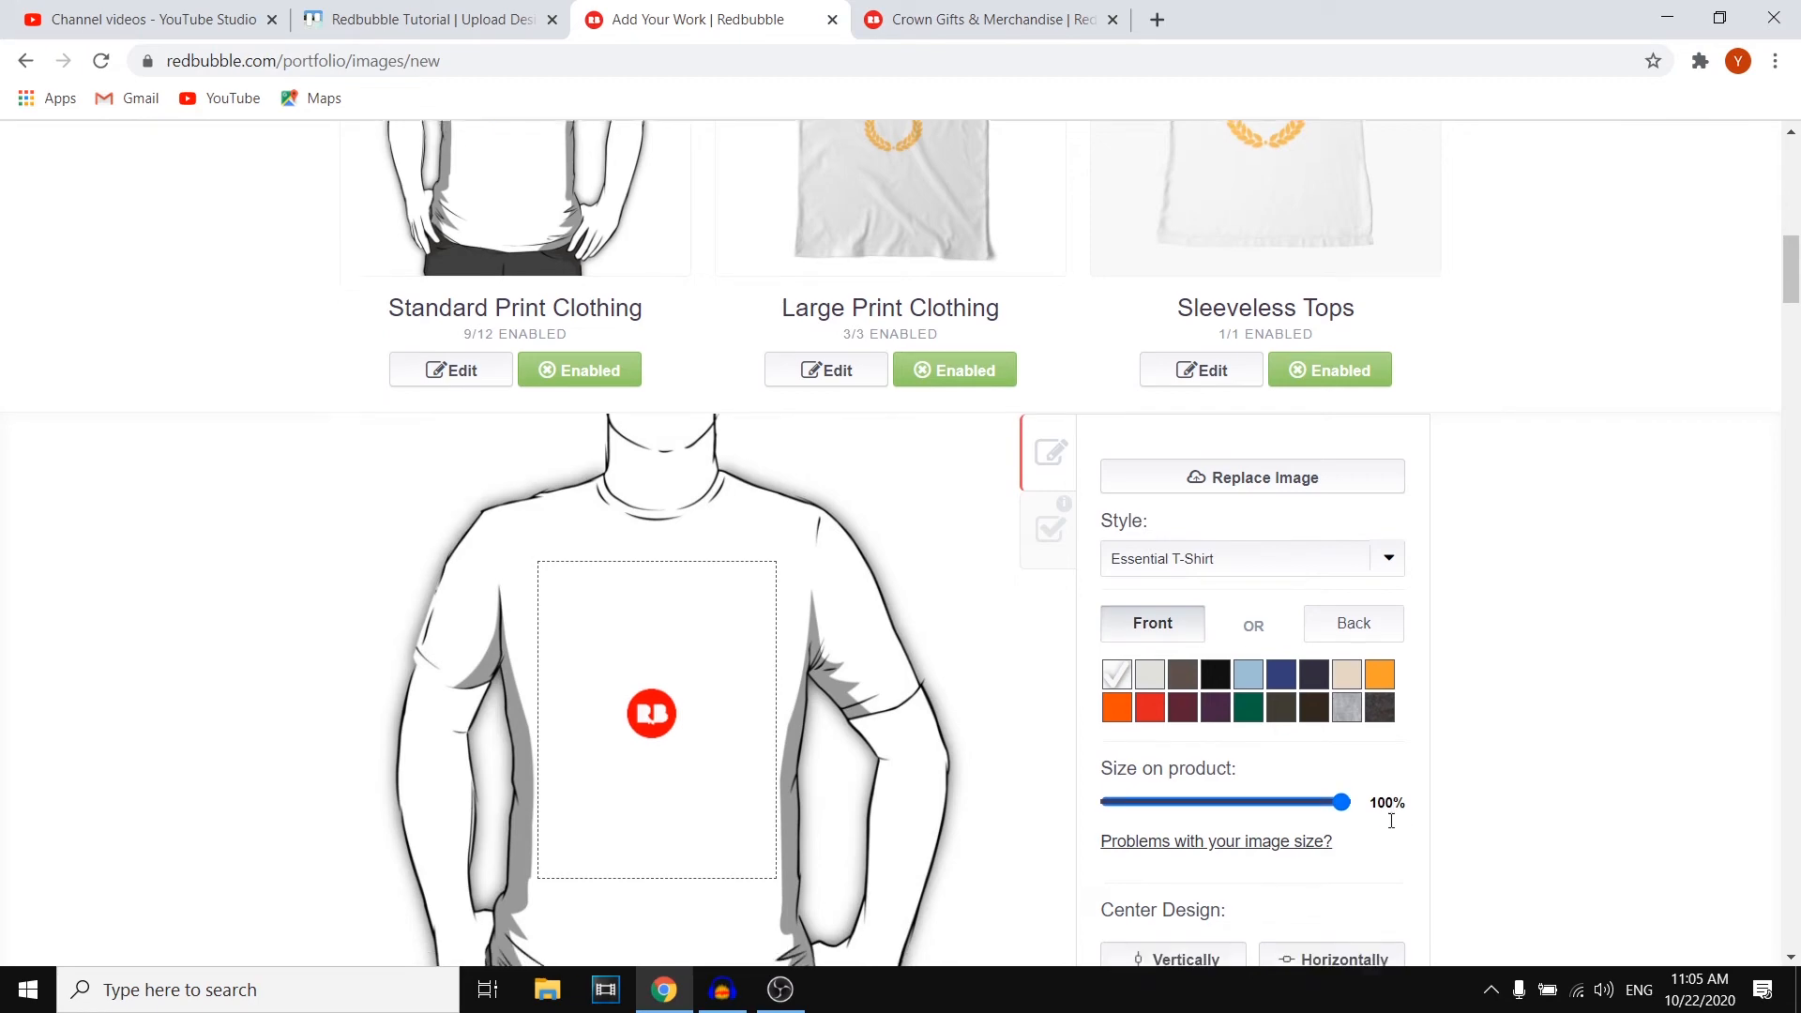
pyautogui.scroll(2, 791, 673)
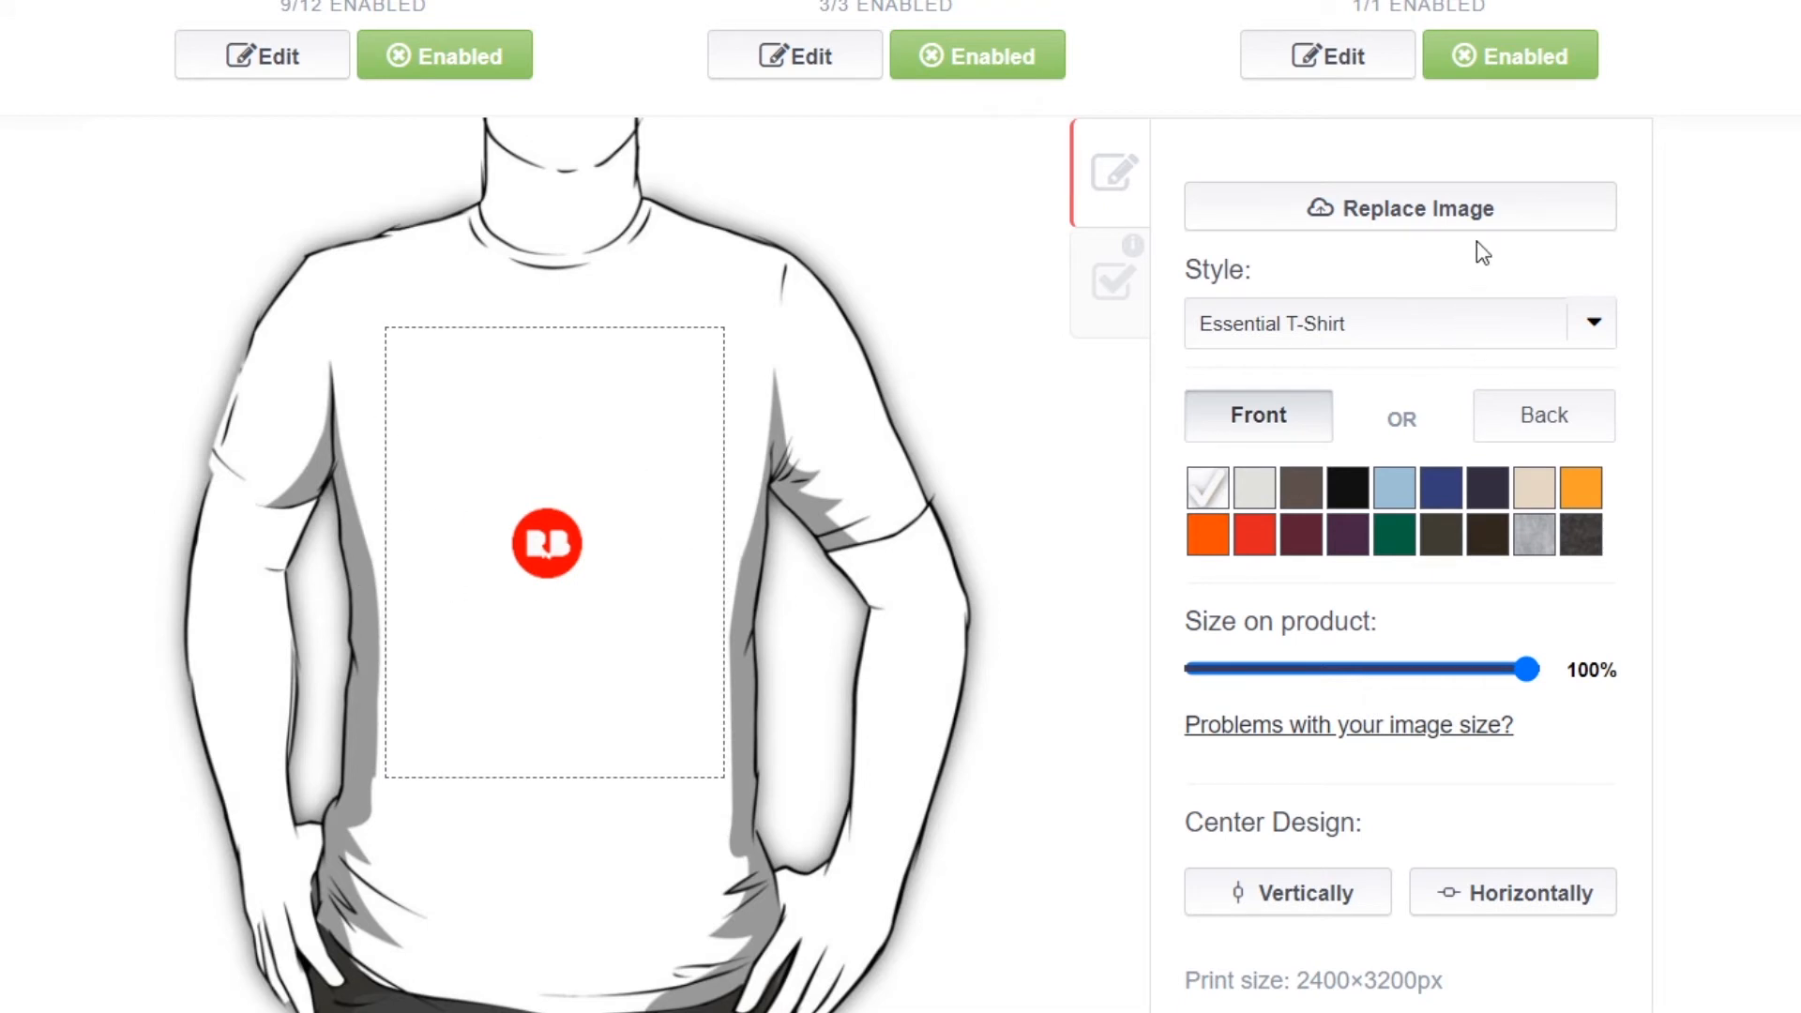
pyautogui.moveTo(1394, 670); pyautogui.dragTo(1542, 663)
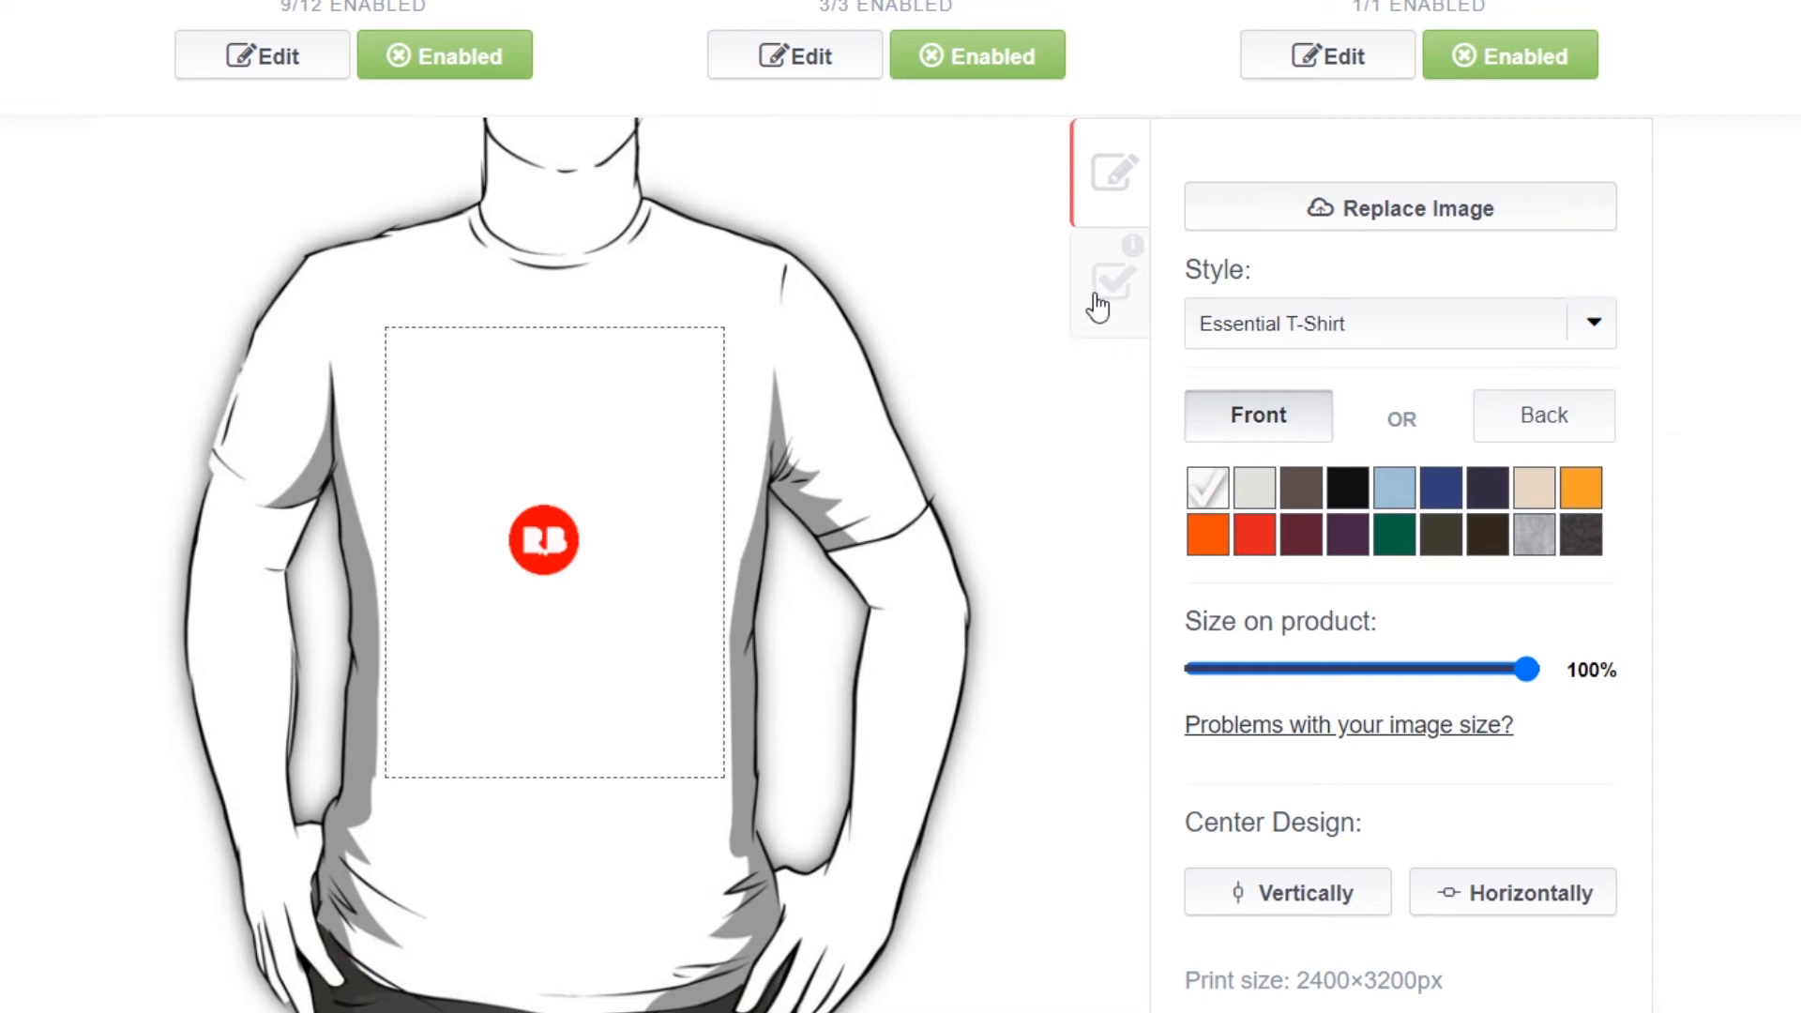
# Preview the logo on the Tank Top, Fitted T-Shirt and Baseball ¾ Sleeve styles
pyautogui.click(1595, 326)
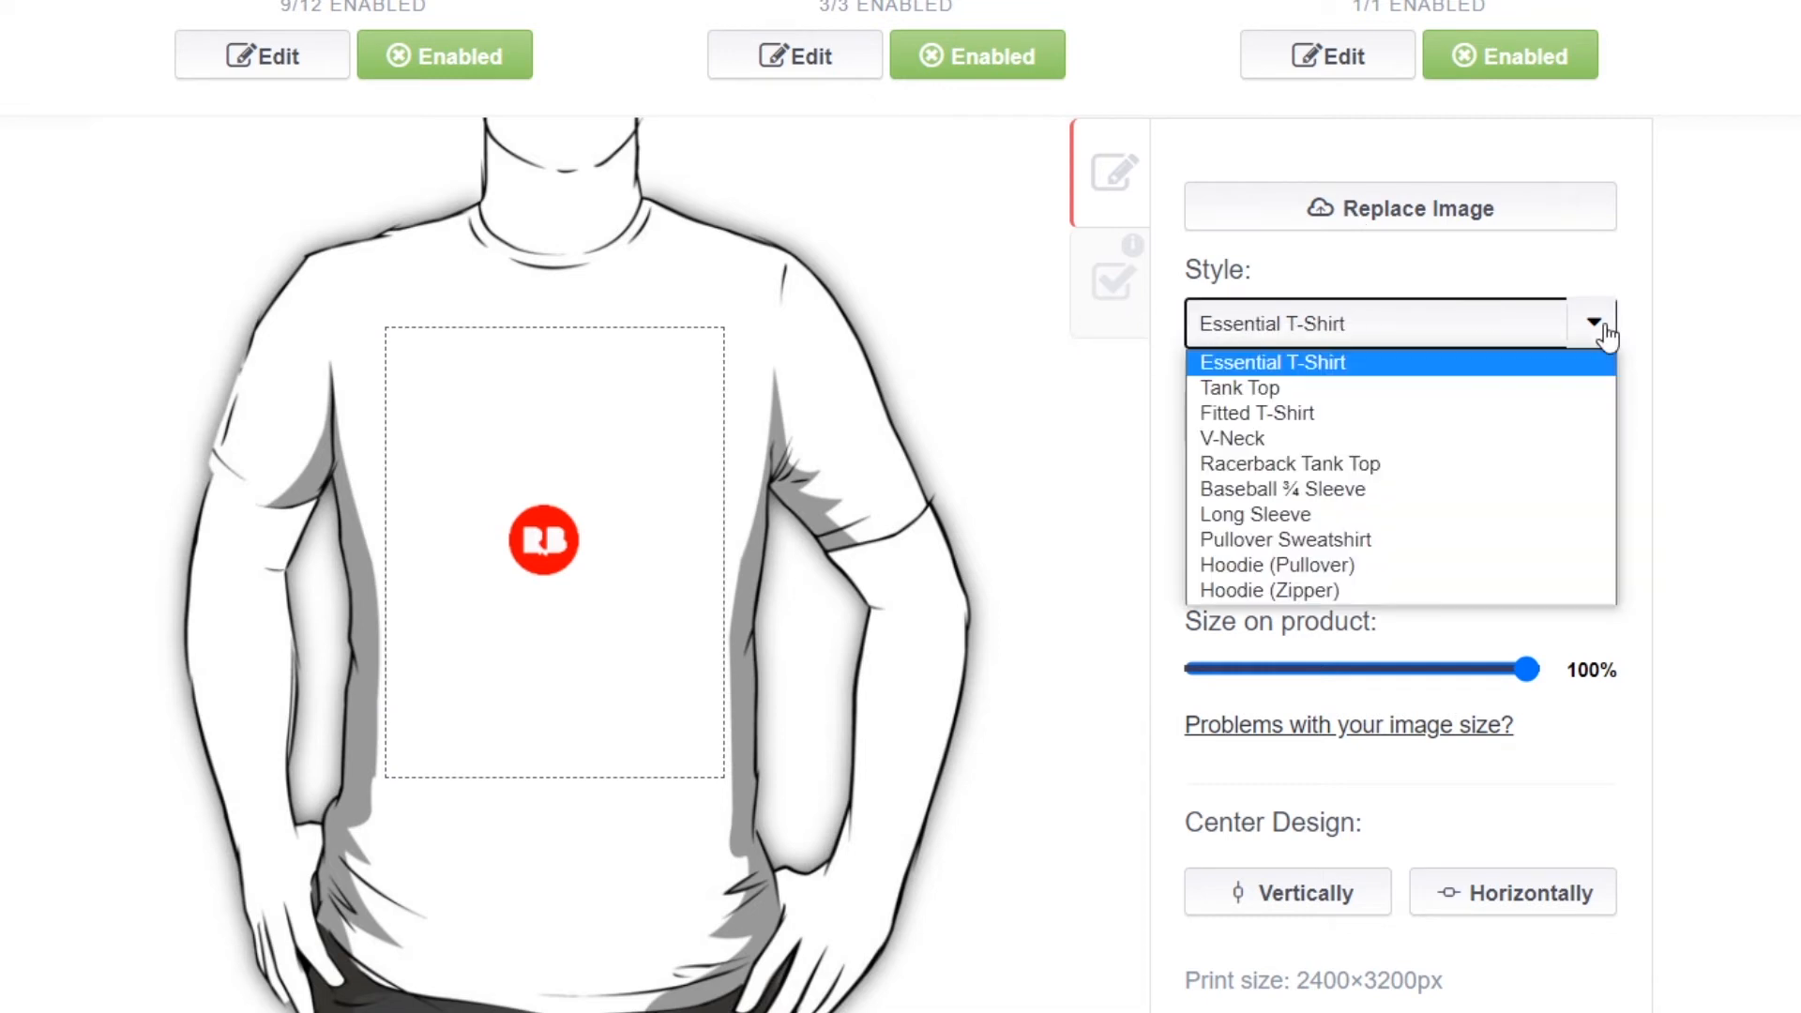
pyautogui.click(1523, 388)
pyautogui.click(1548, 358)
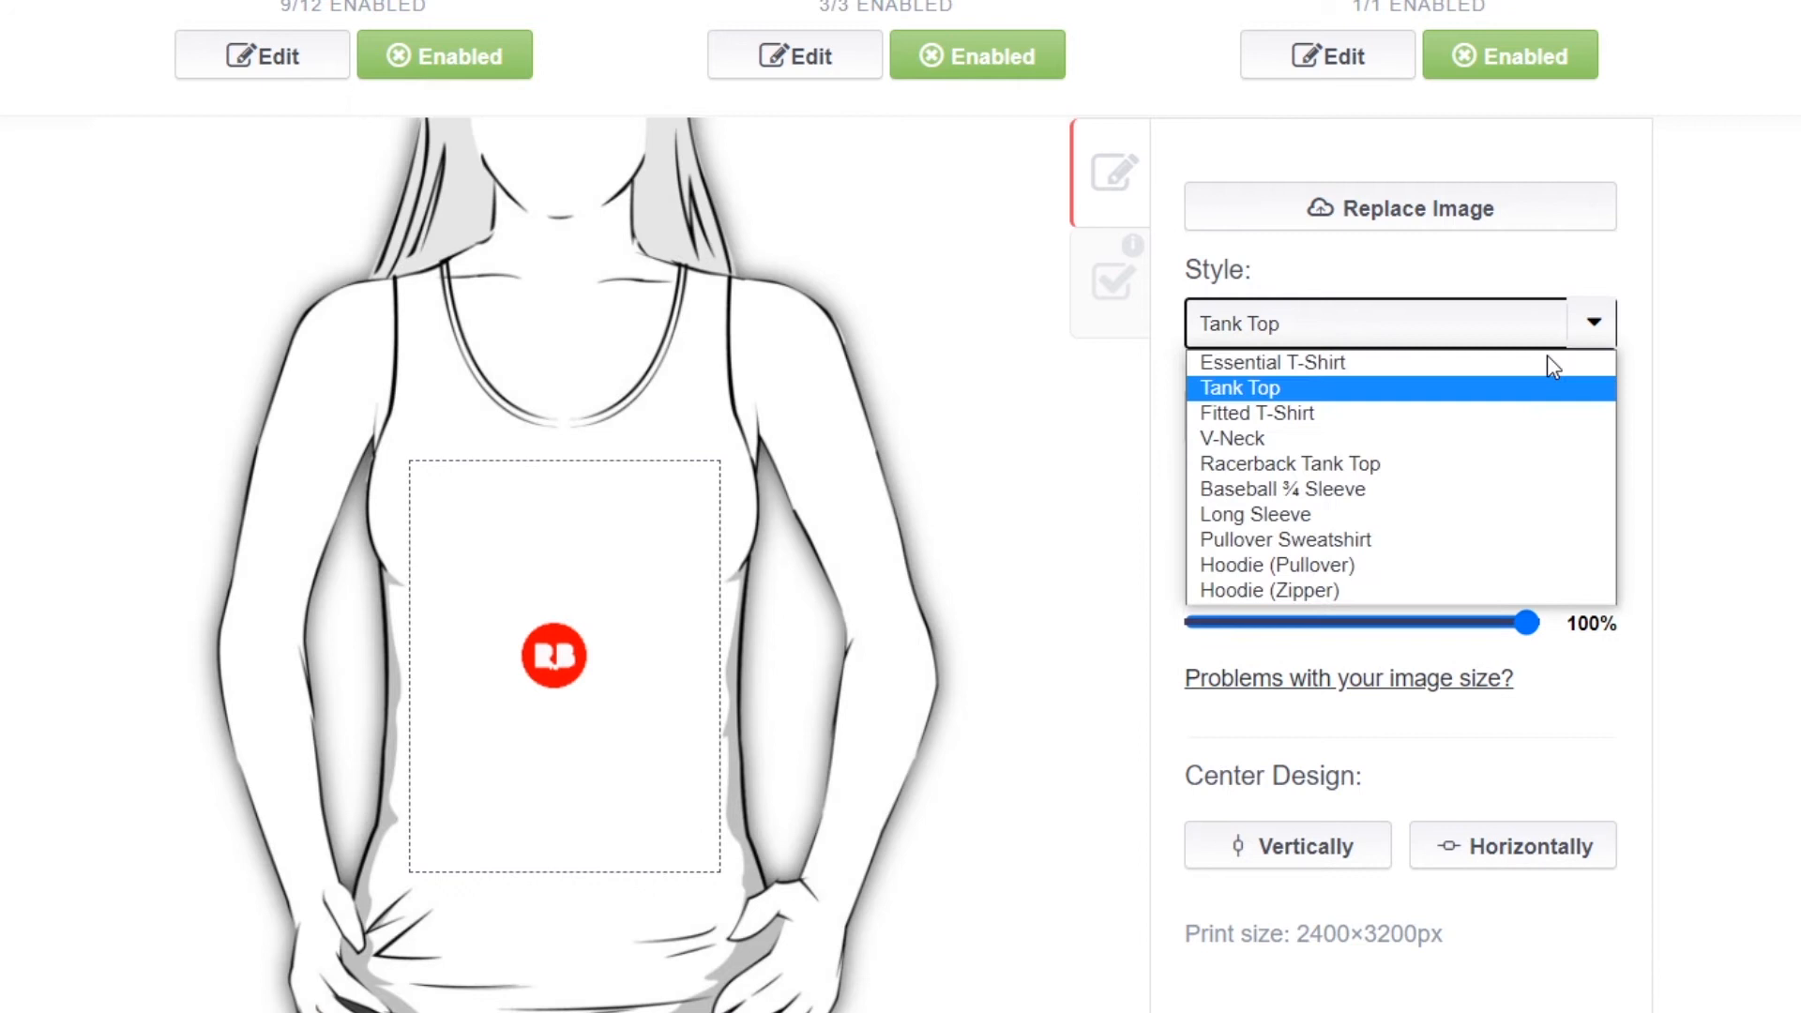
pyautogui.click(1498, 418)
pyautogui.click(1496, 347)
pyautogui.click(1418, 490)
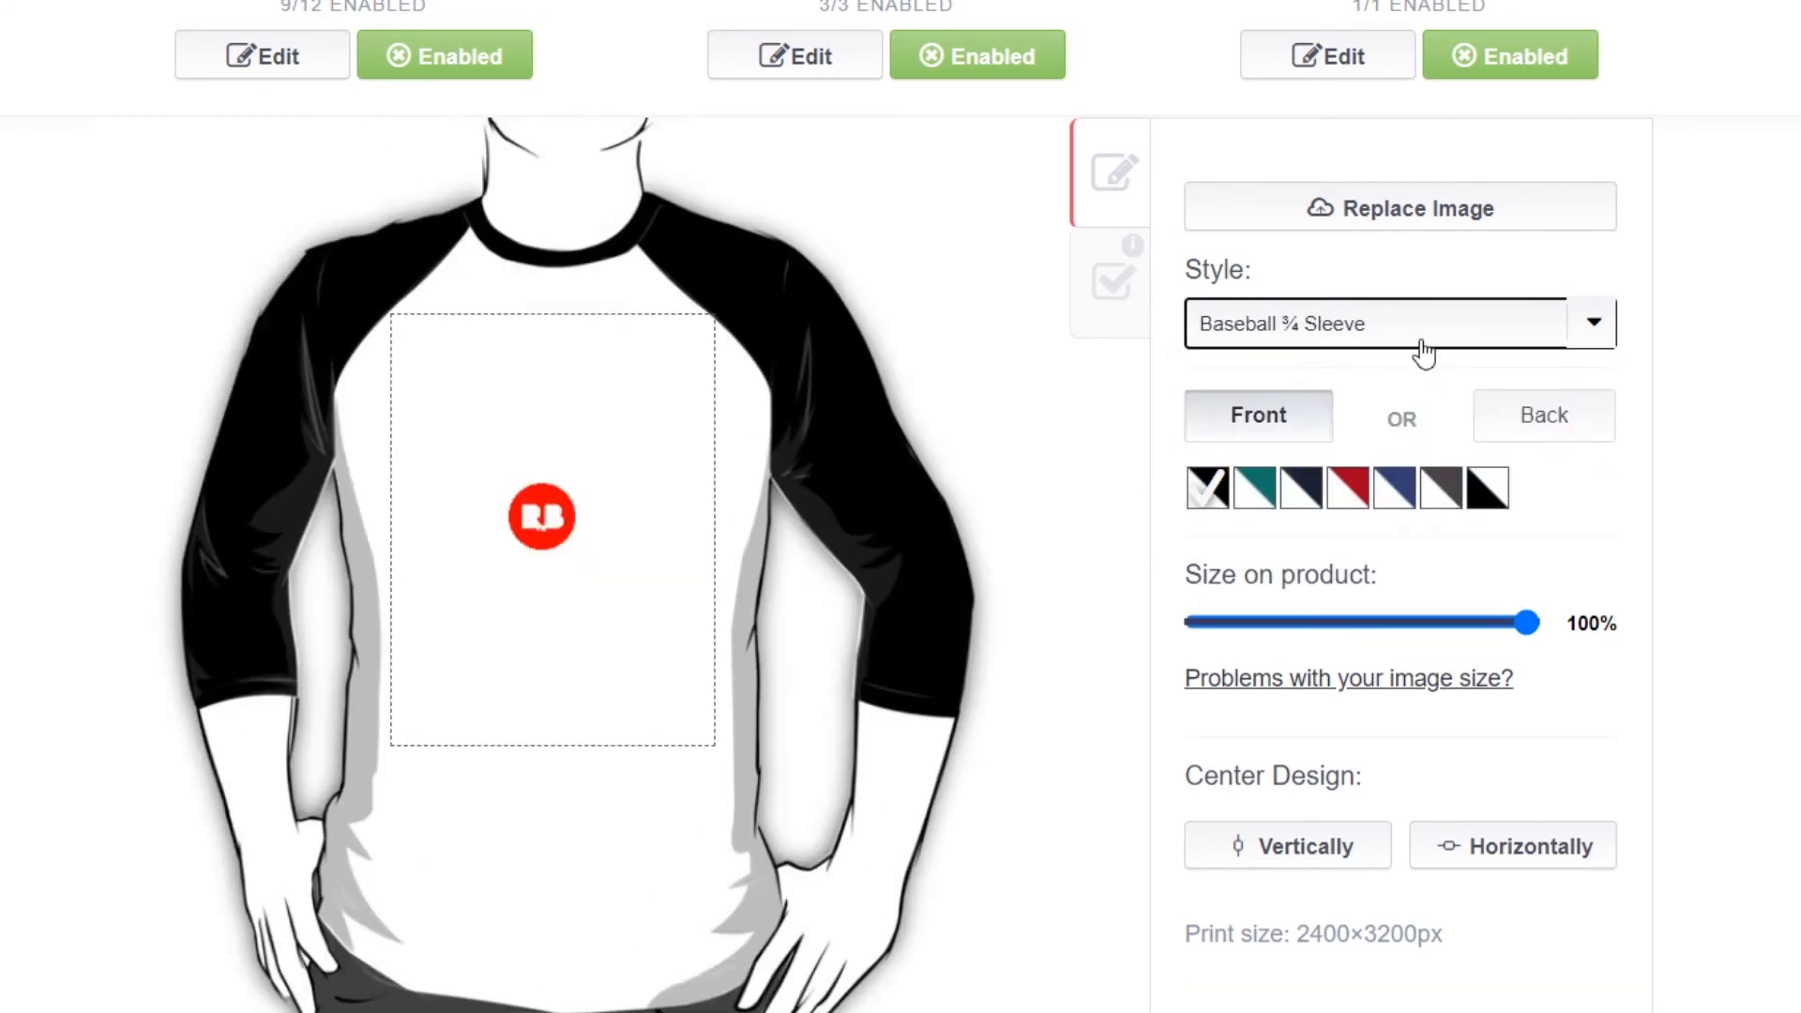
# Preview the logo on the Long Sleeve style, and switch the style to Hoodie (Zipper)
pyautogui.click(1418, 340)
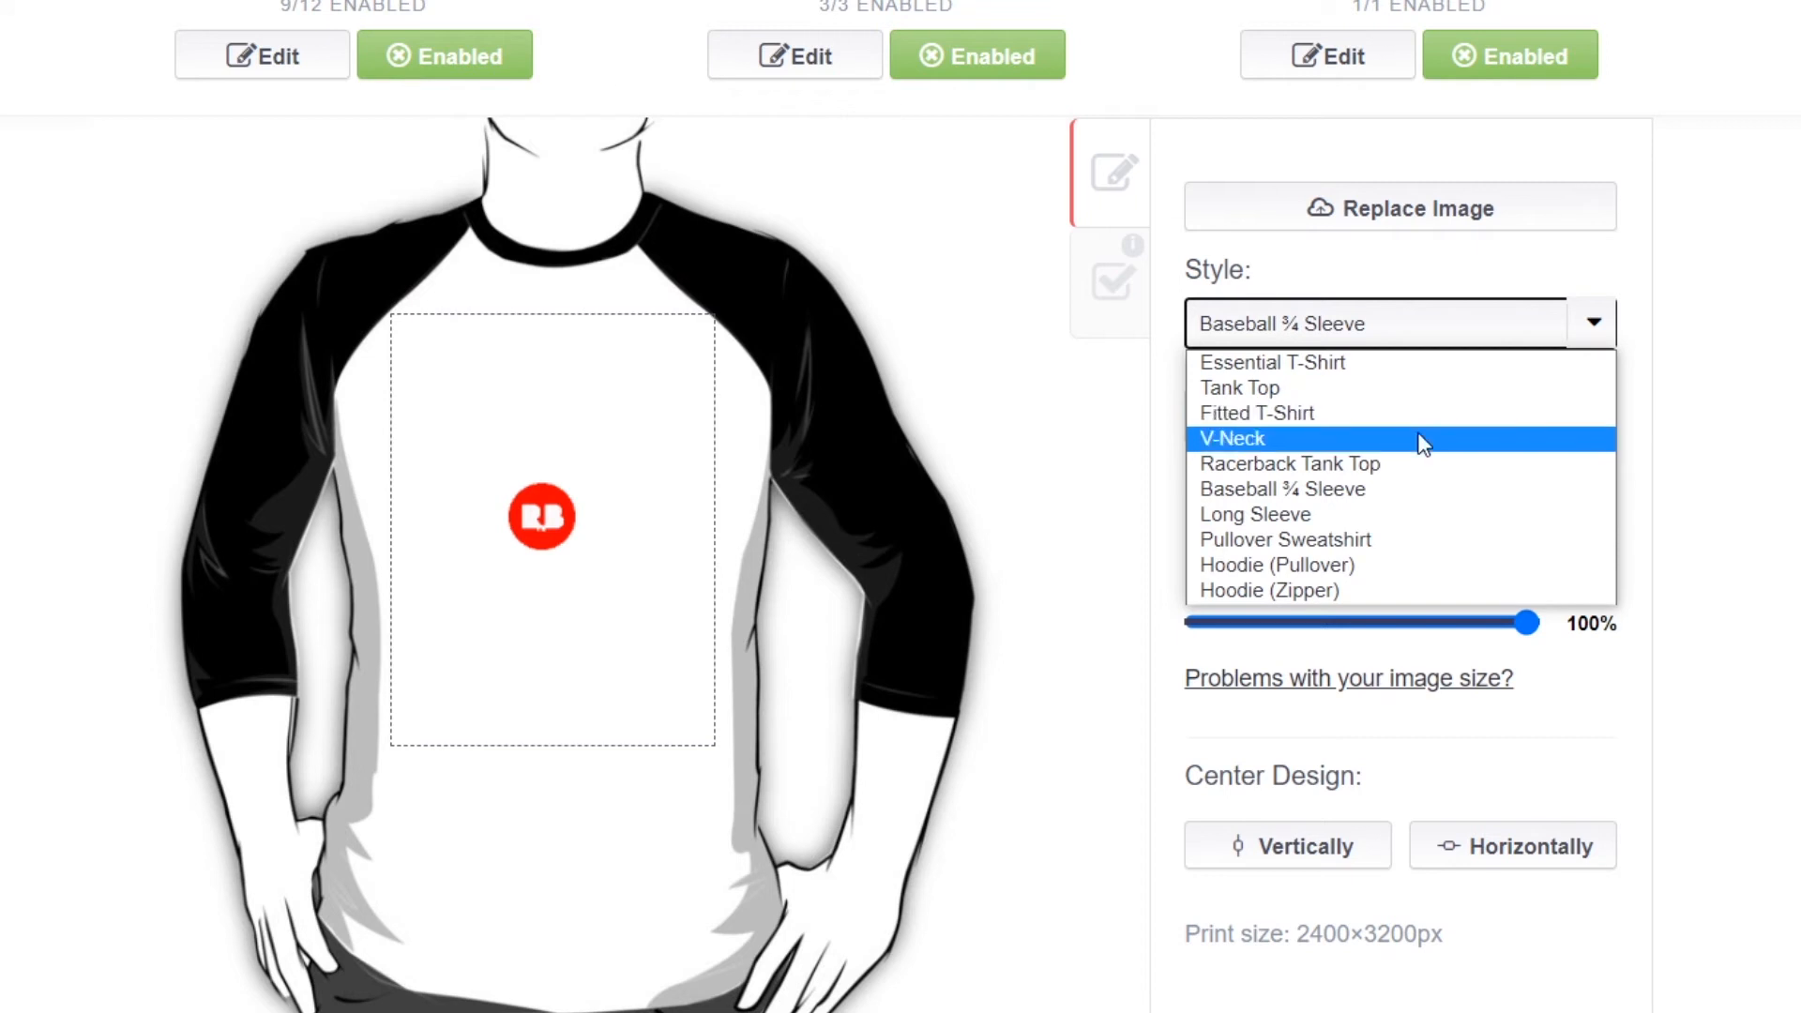
pyautogui.click(1407, 514)
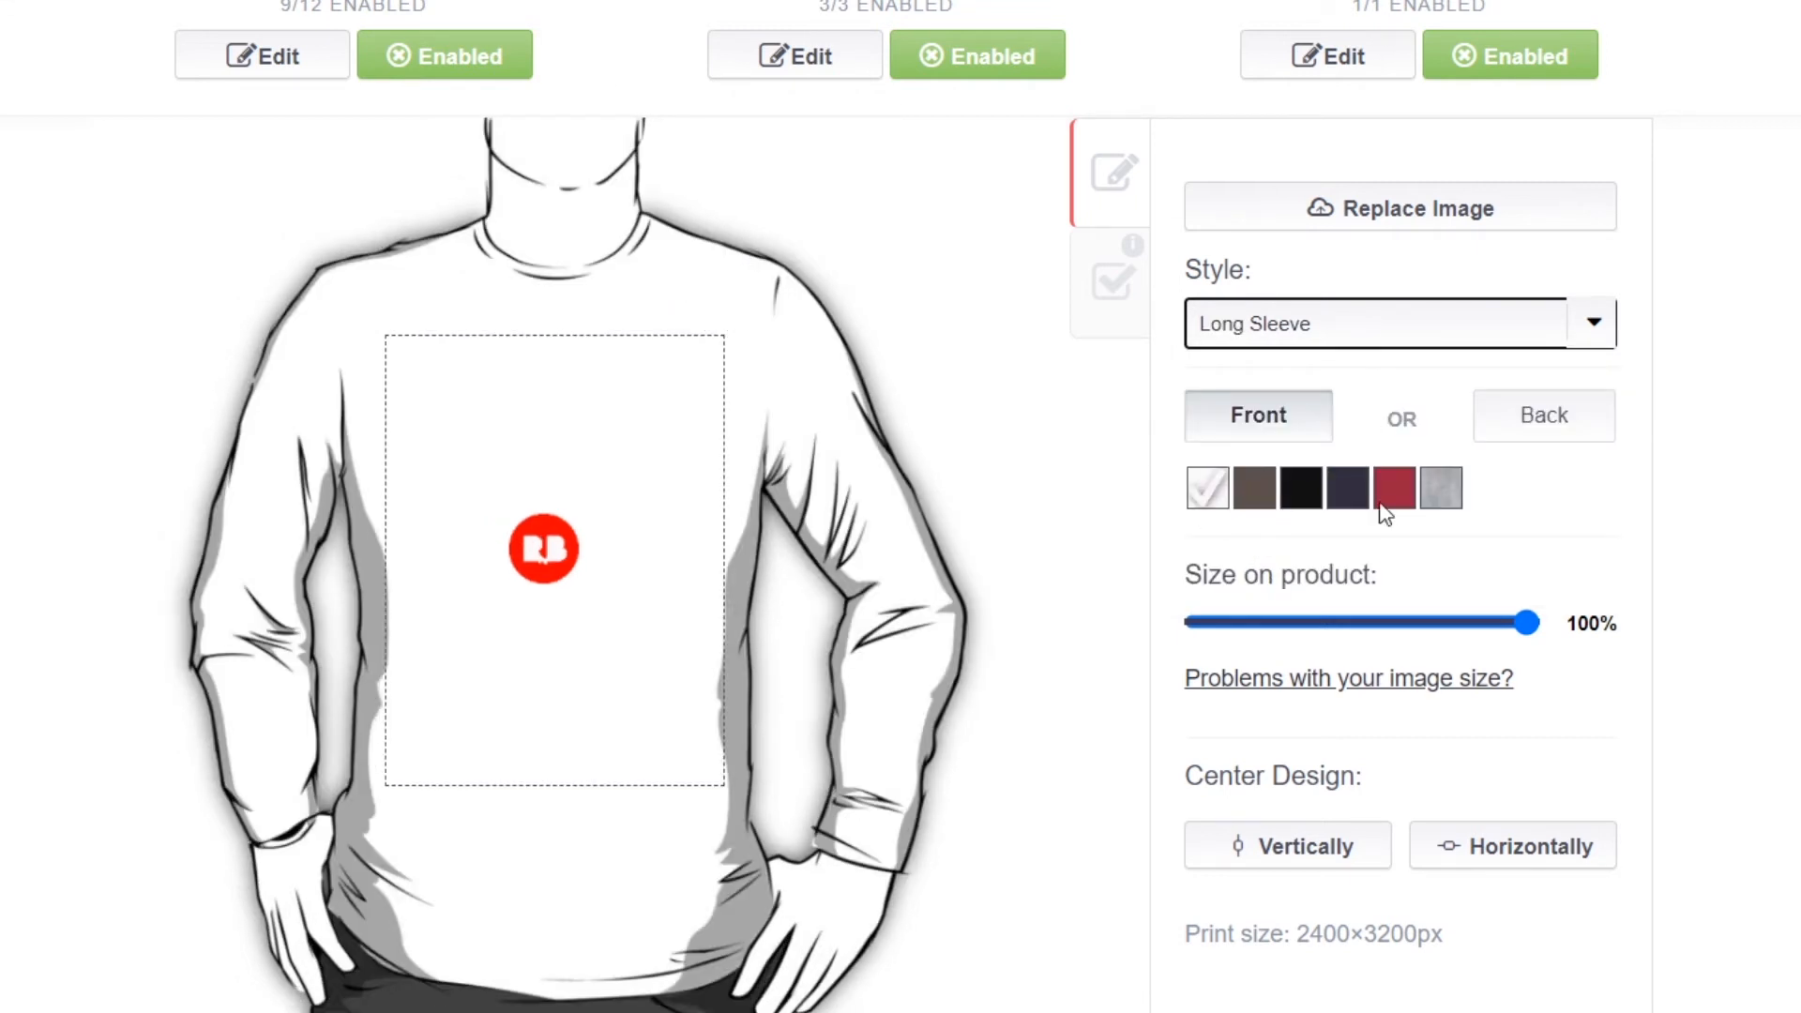
pyautogui.click(1451, 337)
pyautogui.click(1387, 591)
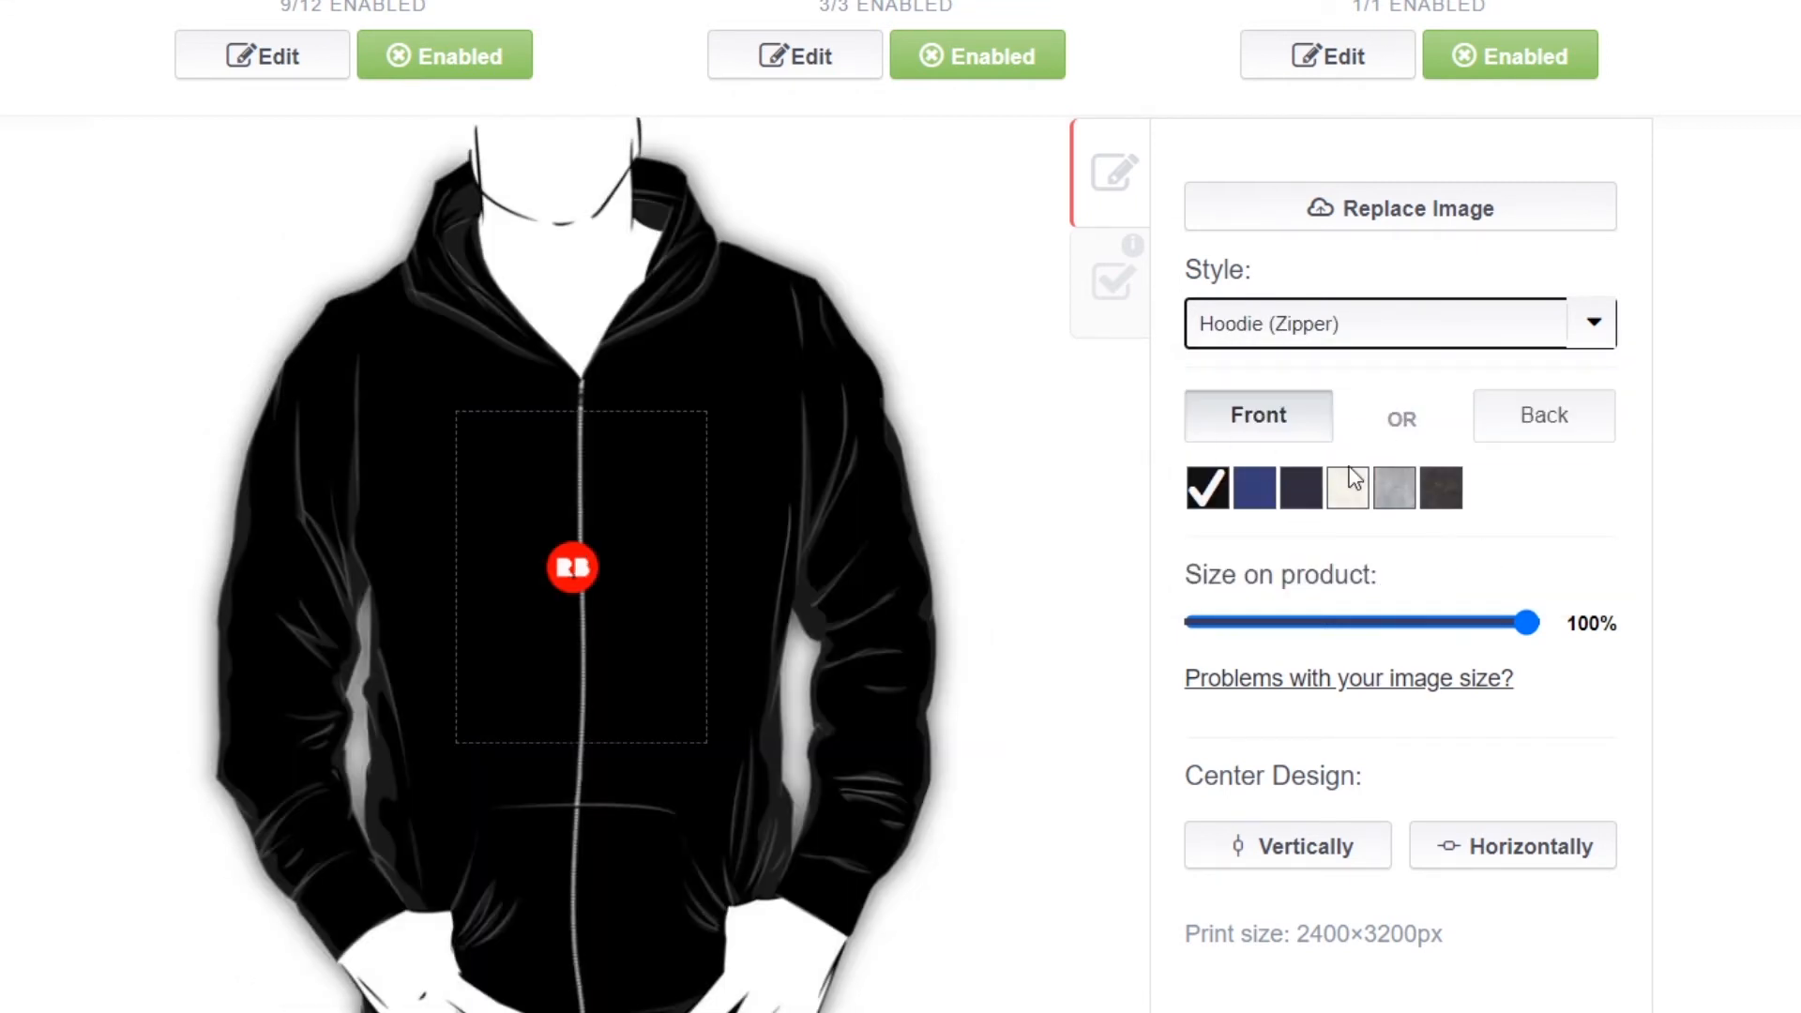
# Move the logo to the upper-right corner of the zipper hoodie's front print area and apply the changes
pyautogui.moveTo(568, 567); pyautogui.dragTo(663, 453)
pyautogui.rightClick(661, 456)
pyautogui.click(664, 452)
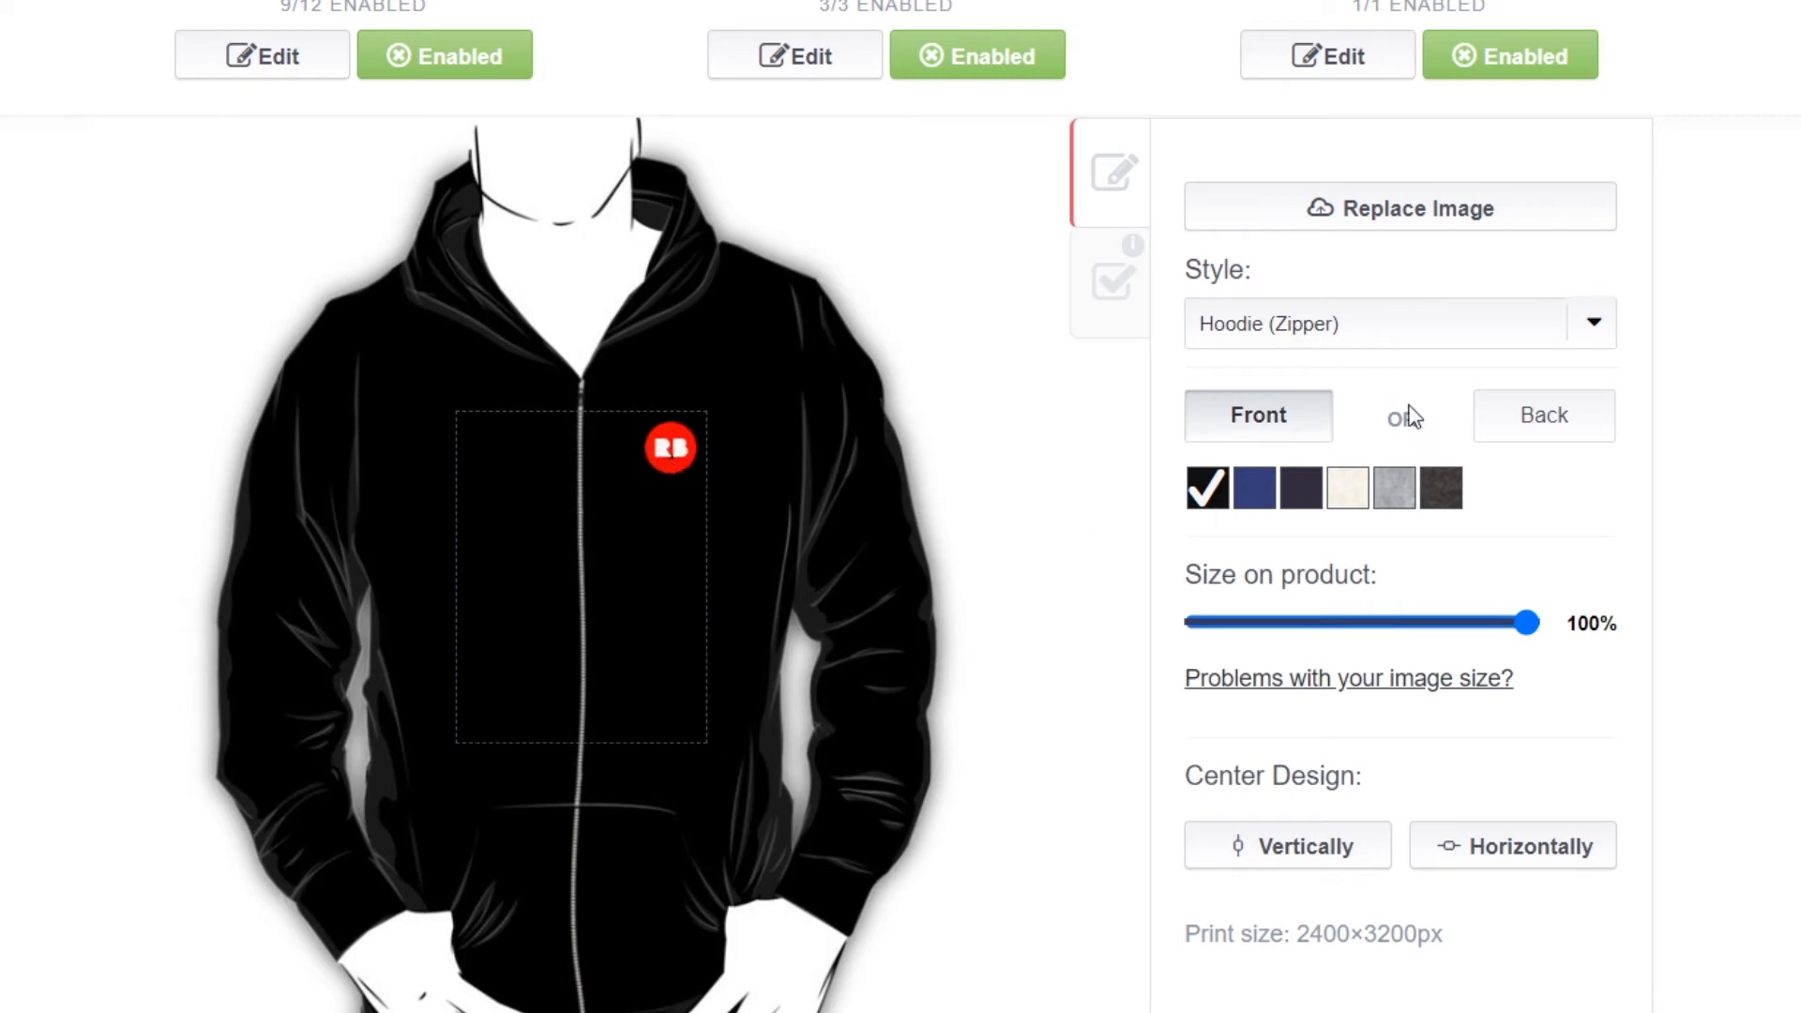
pyautogui.scroll(-5, 1726, 492)
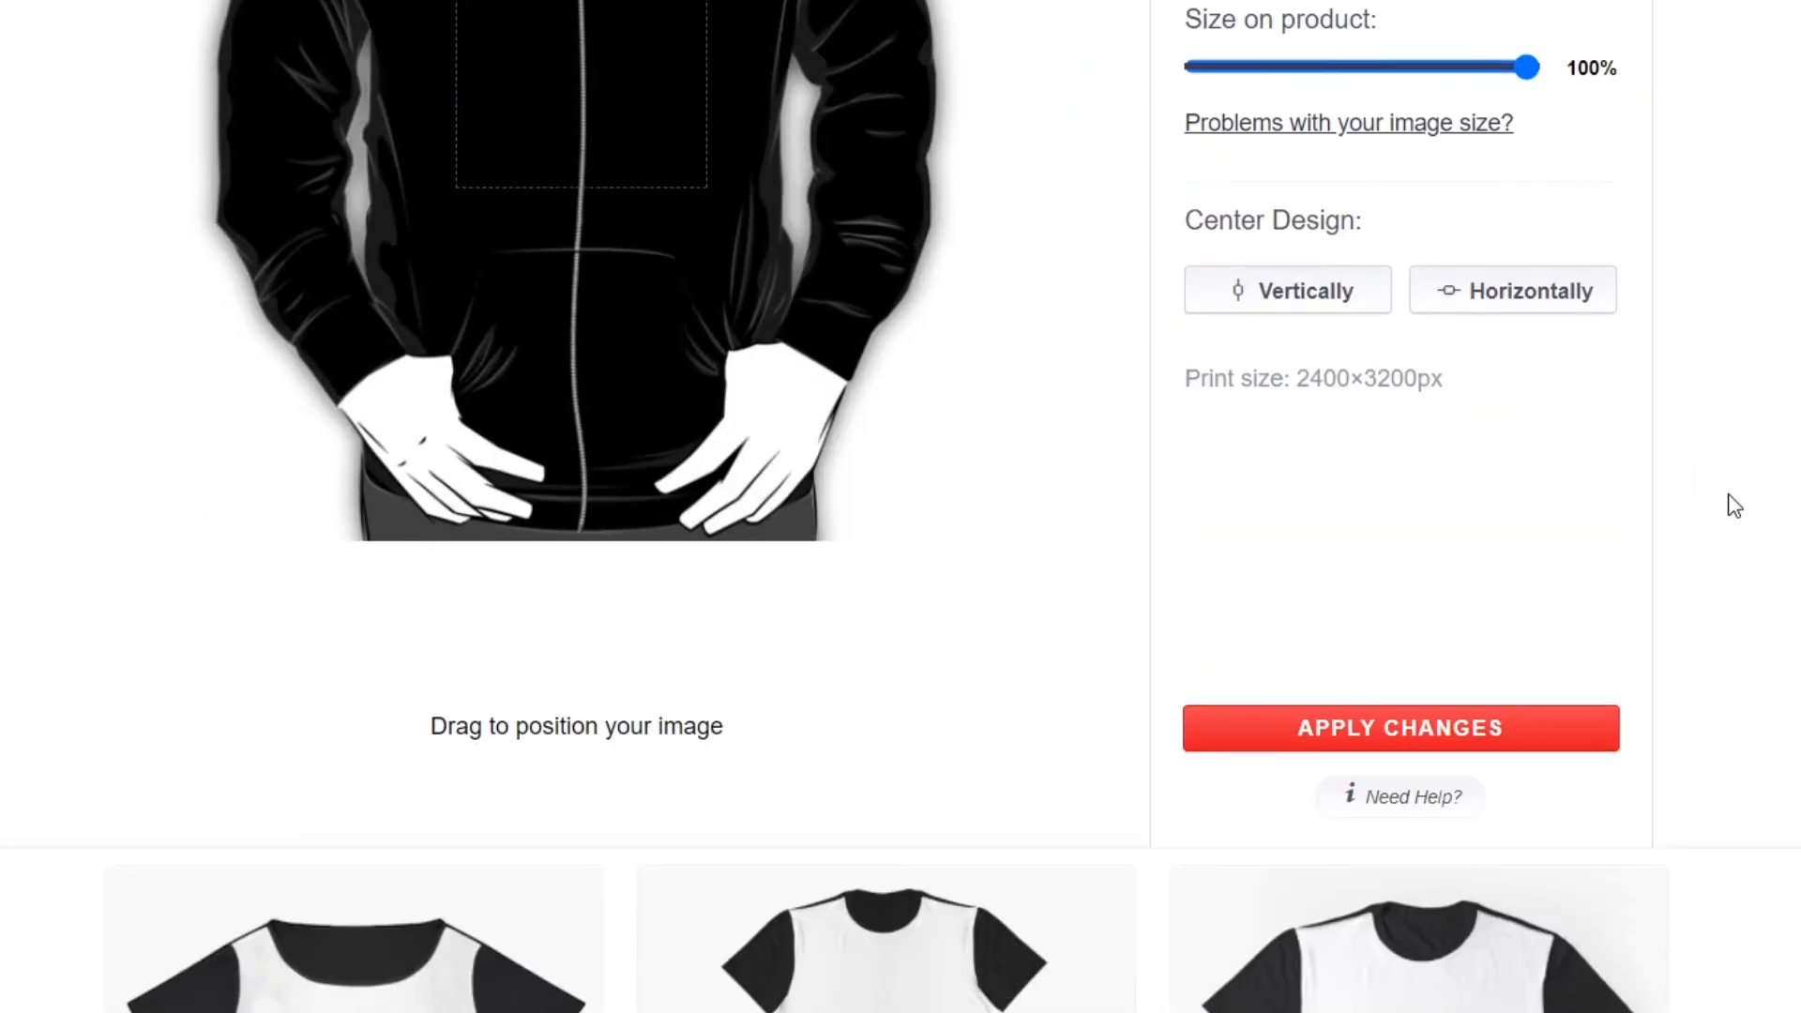
pyautogui.click(1477, 728)
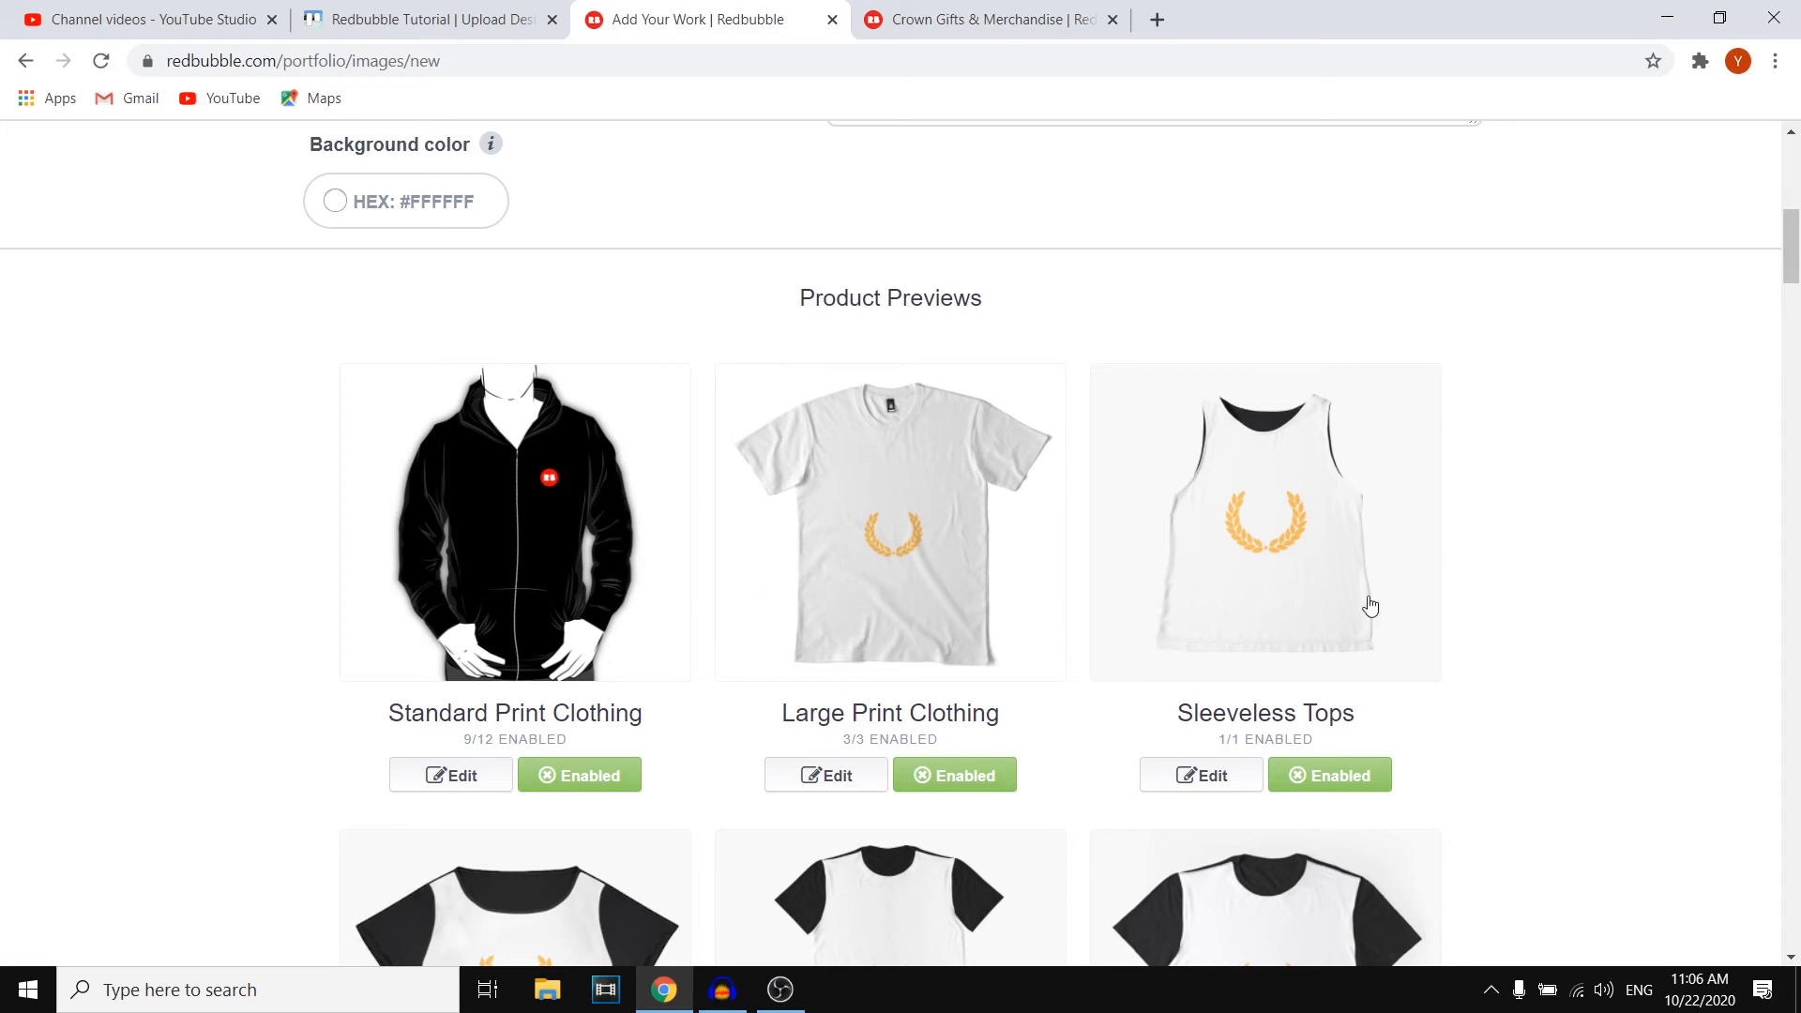
# Look through the product previews and enable Throw Blankets & Tapestries and Acrylic Blocks & Coasters
pyautogui.scroll(-4, 1363, 587)
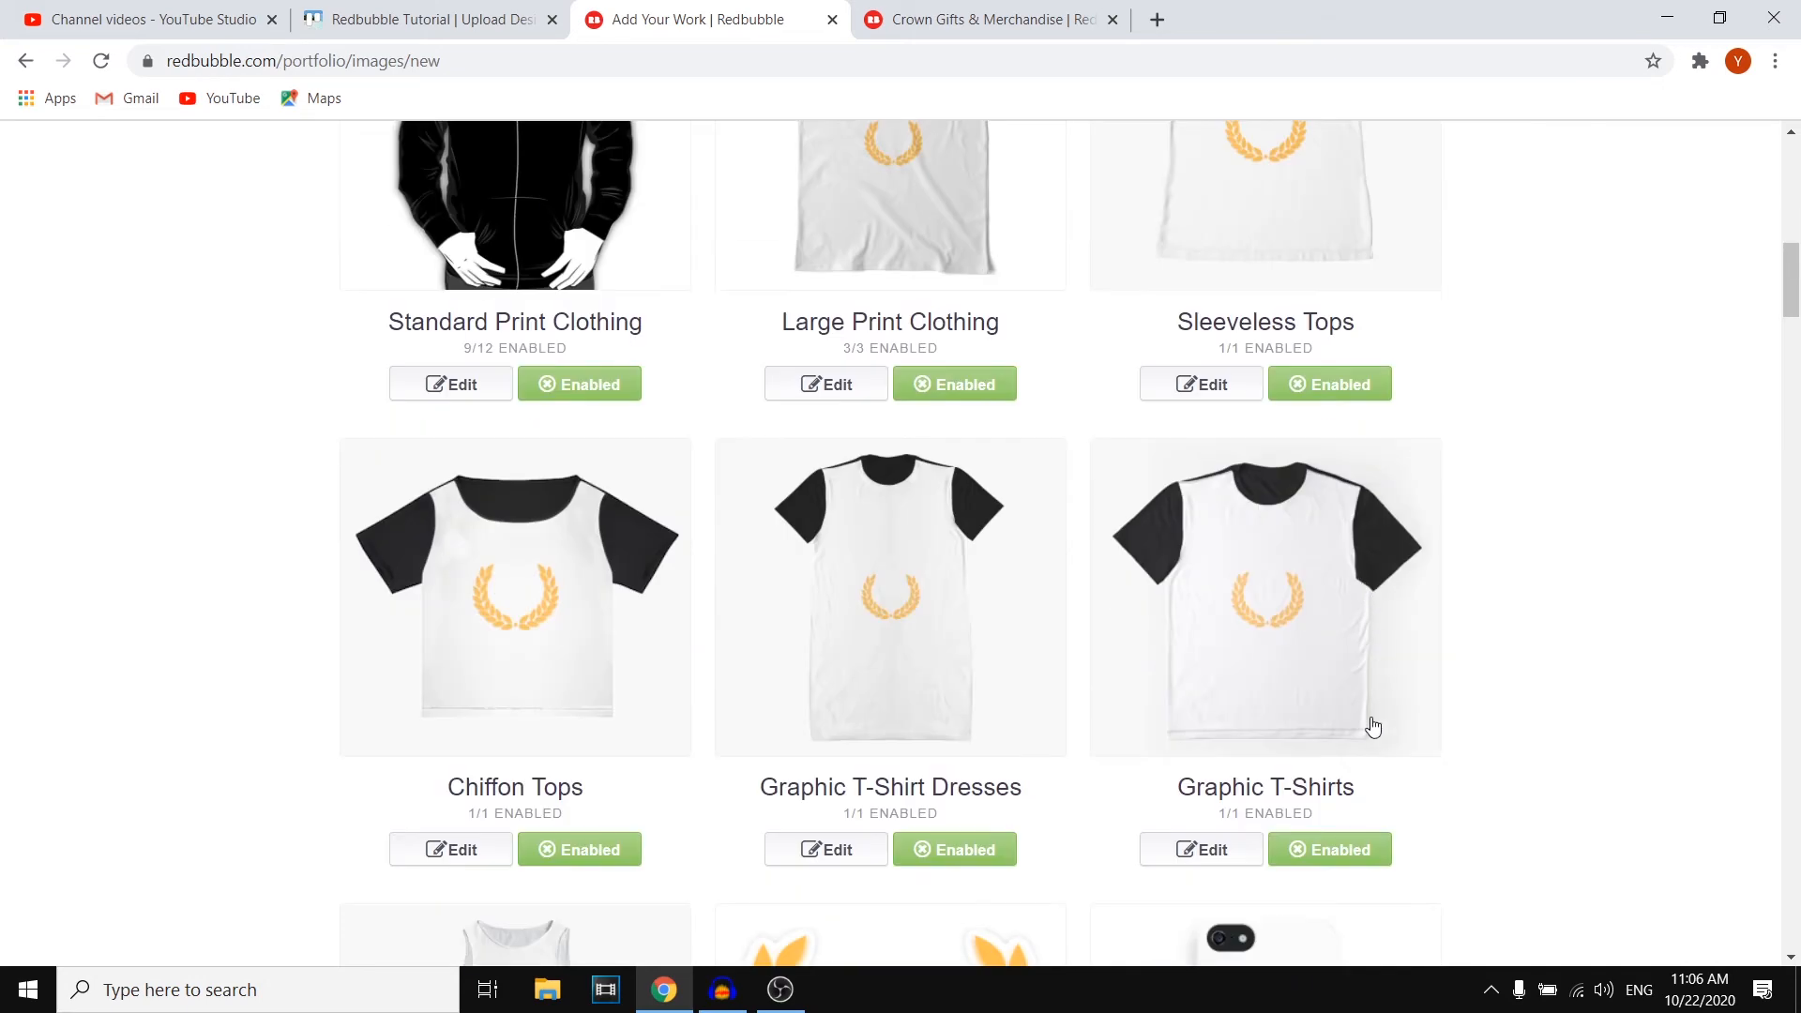
pyautogui.scroll(-9, 1354, 689)
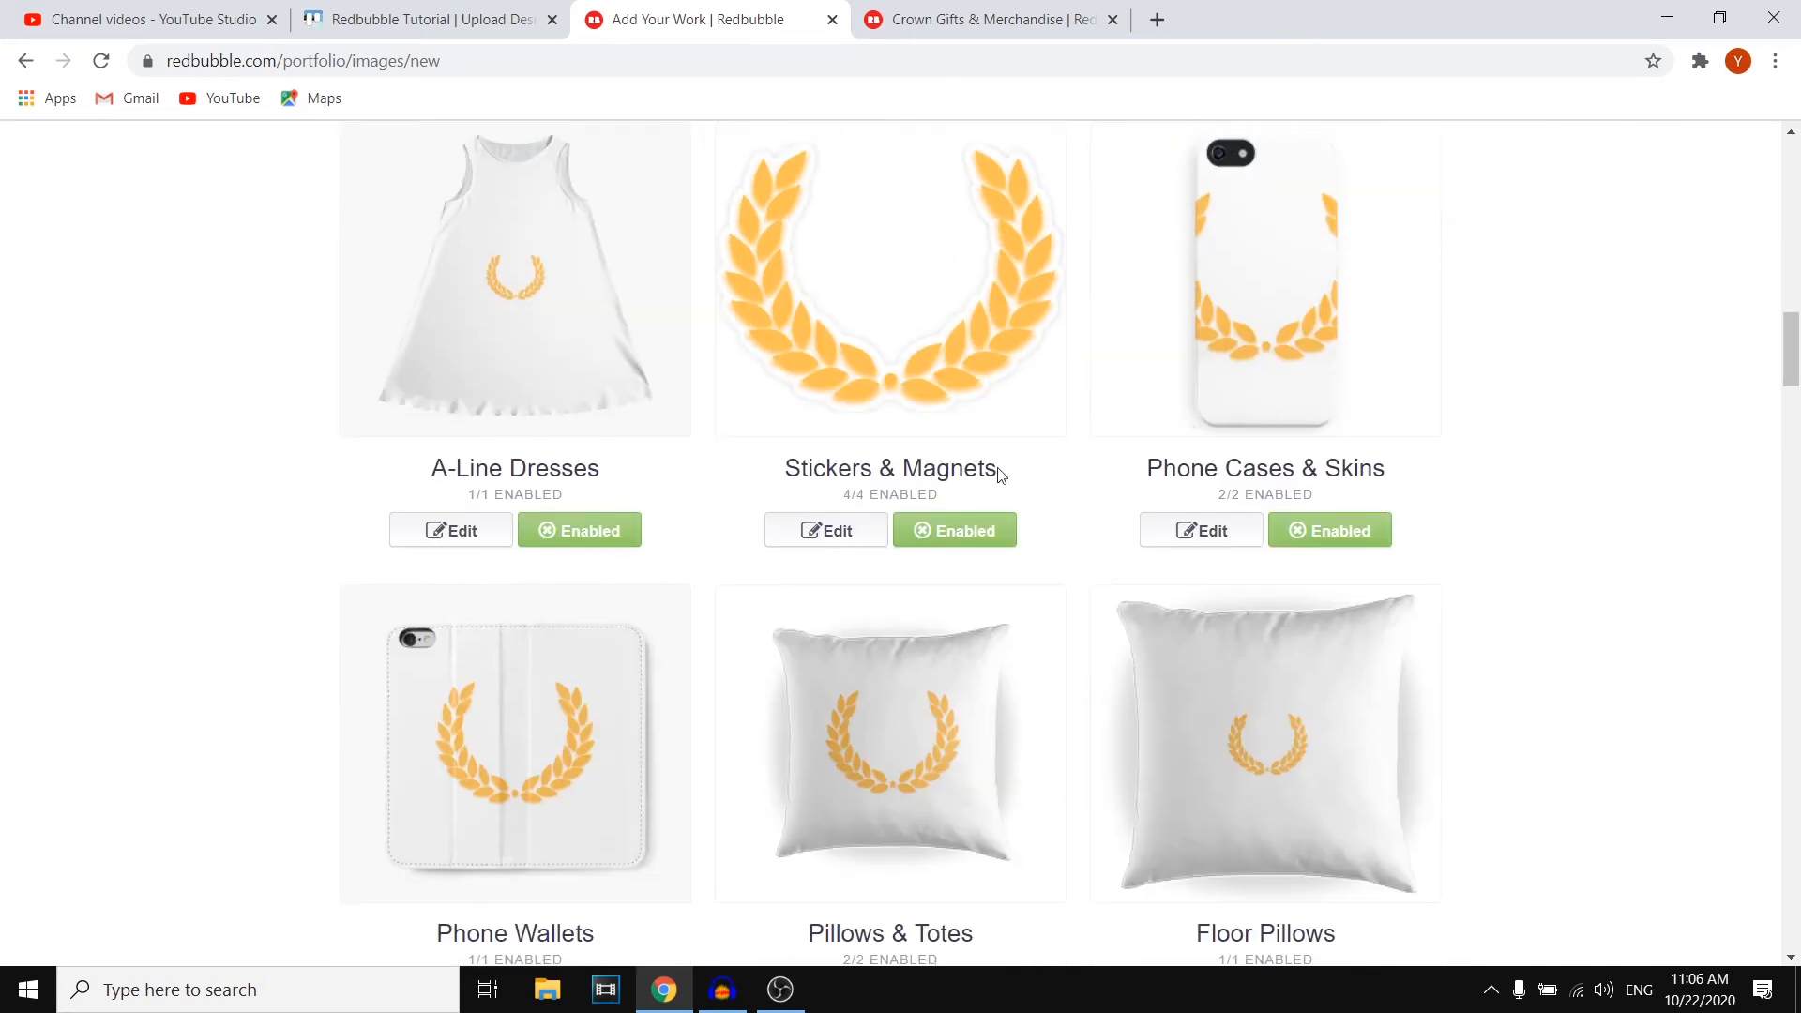
pyautogui.scroll(-12, 1022, 516)
pyautogui.scroll(-15, 1041, 561)
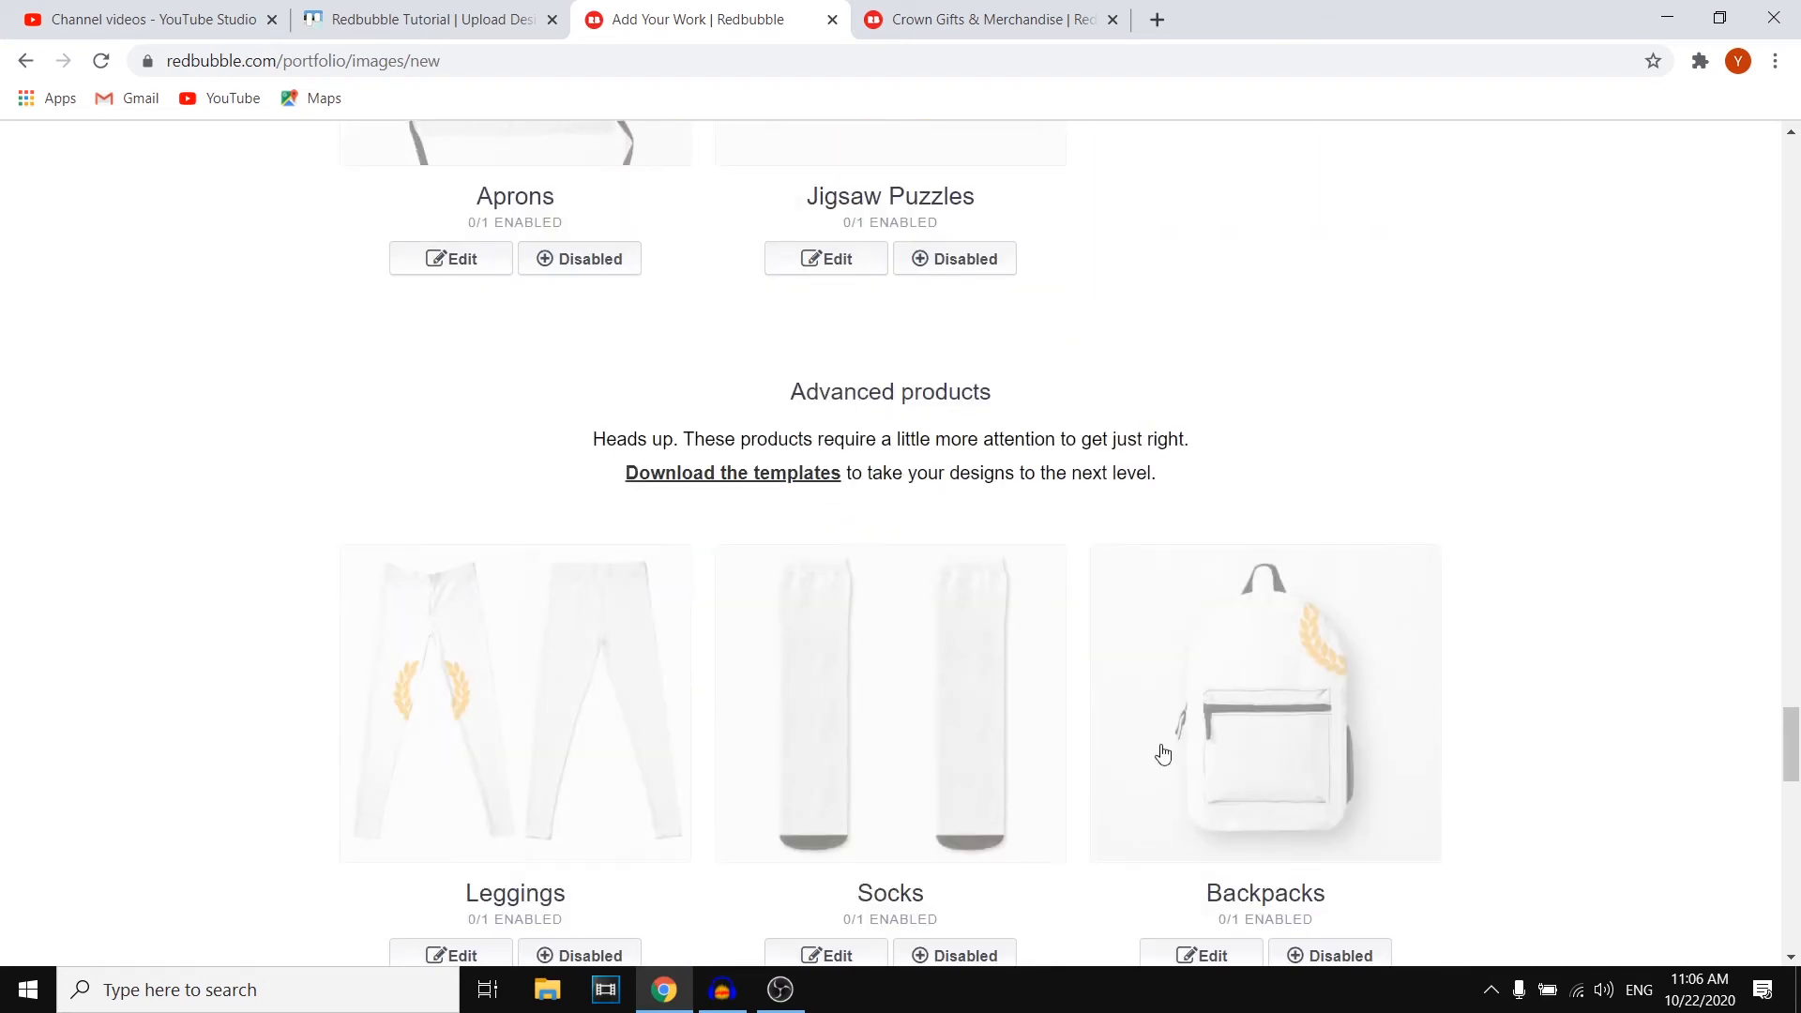
pyautogui.scroll(-6, 1256, 733)
pyautogui.scroll(20, 1254, 675)
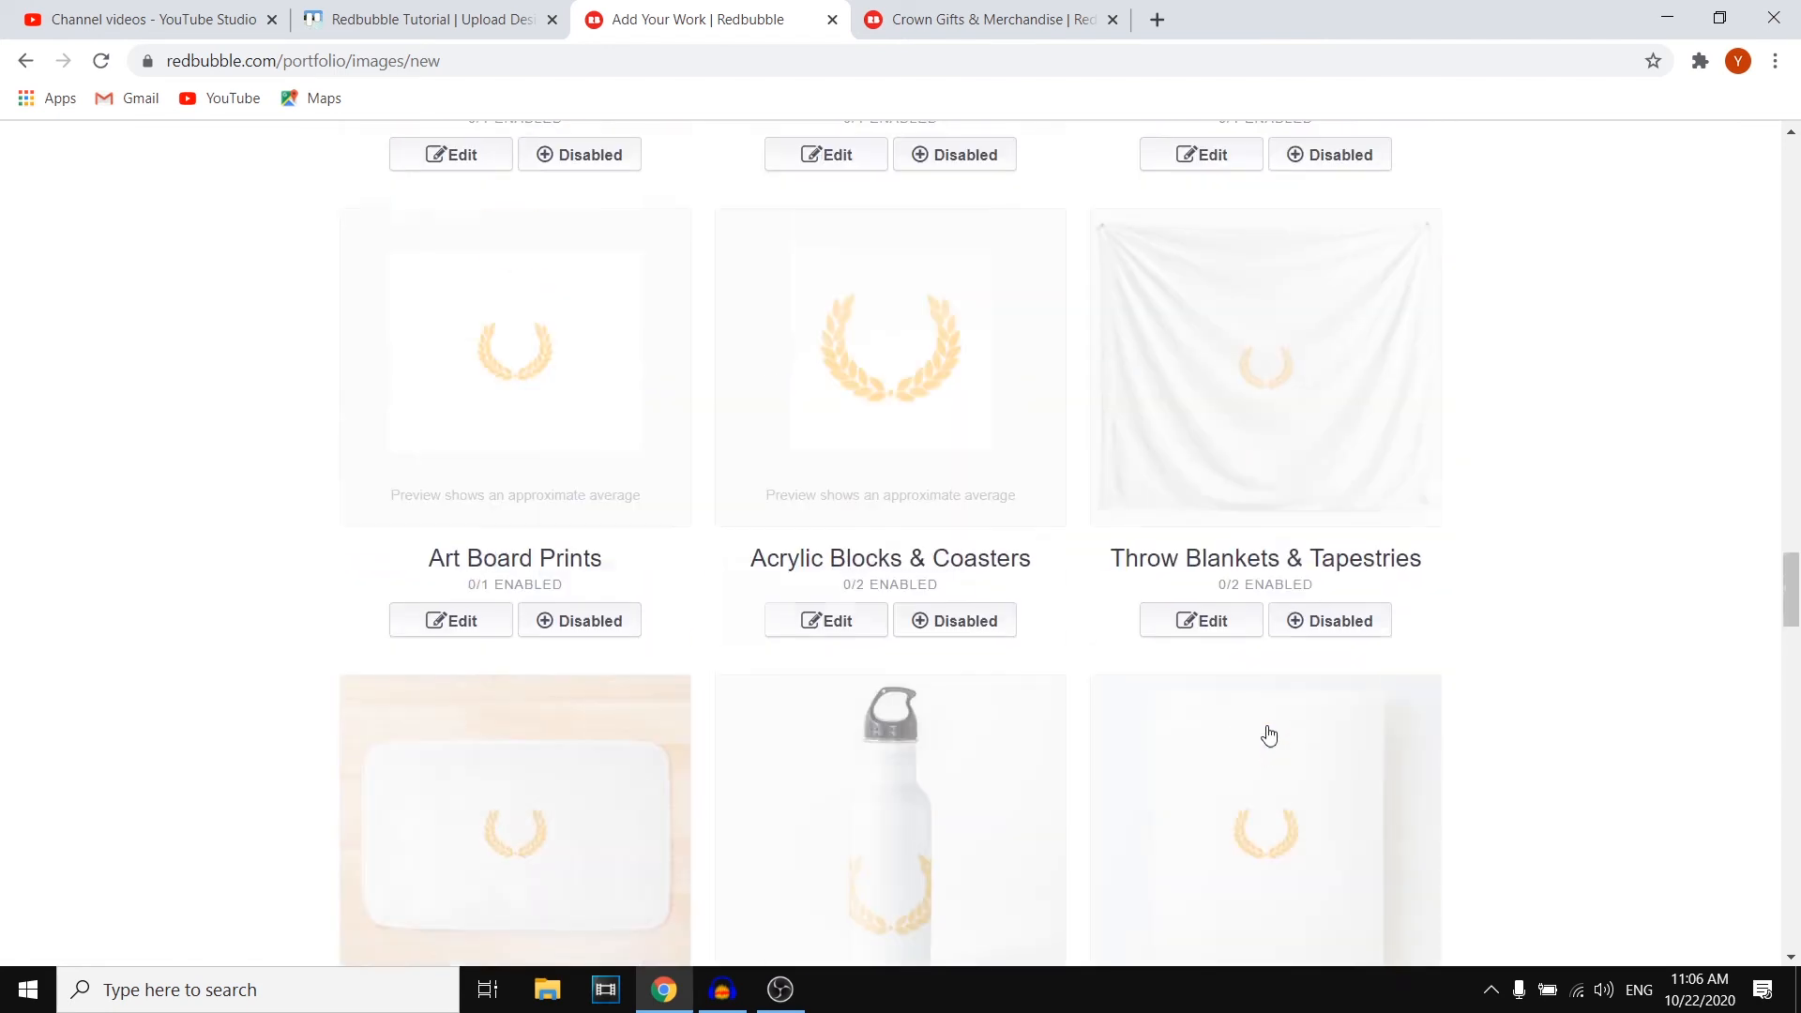
pyautogui.scroll(2, 1277, 705)
pyautogui.click(1313, 817)
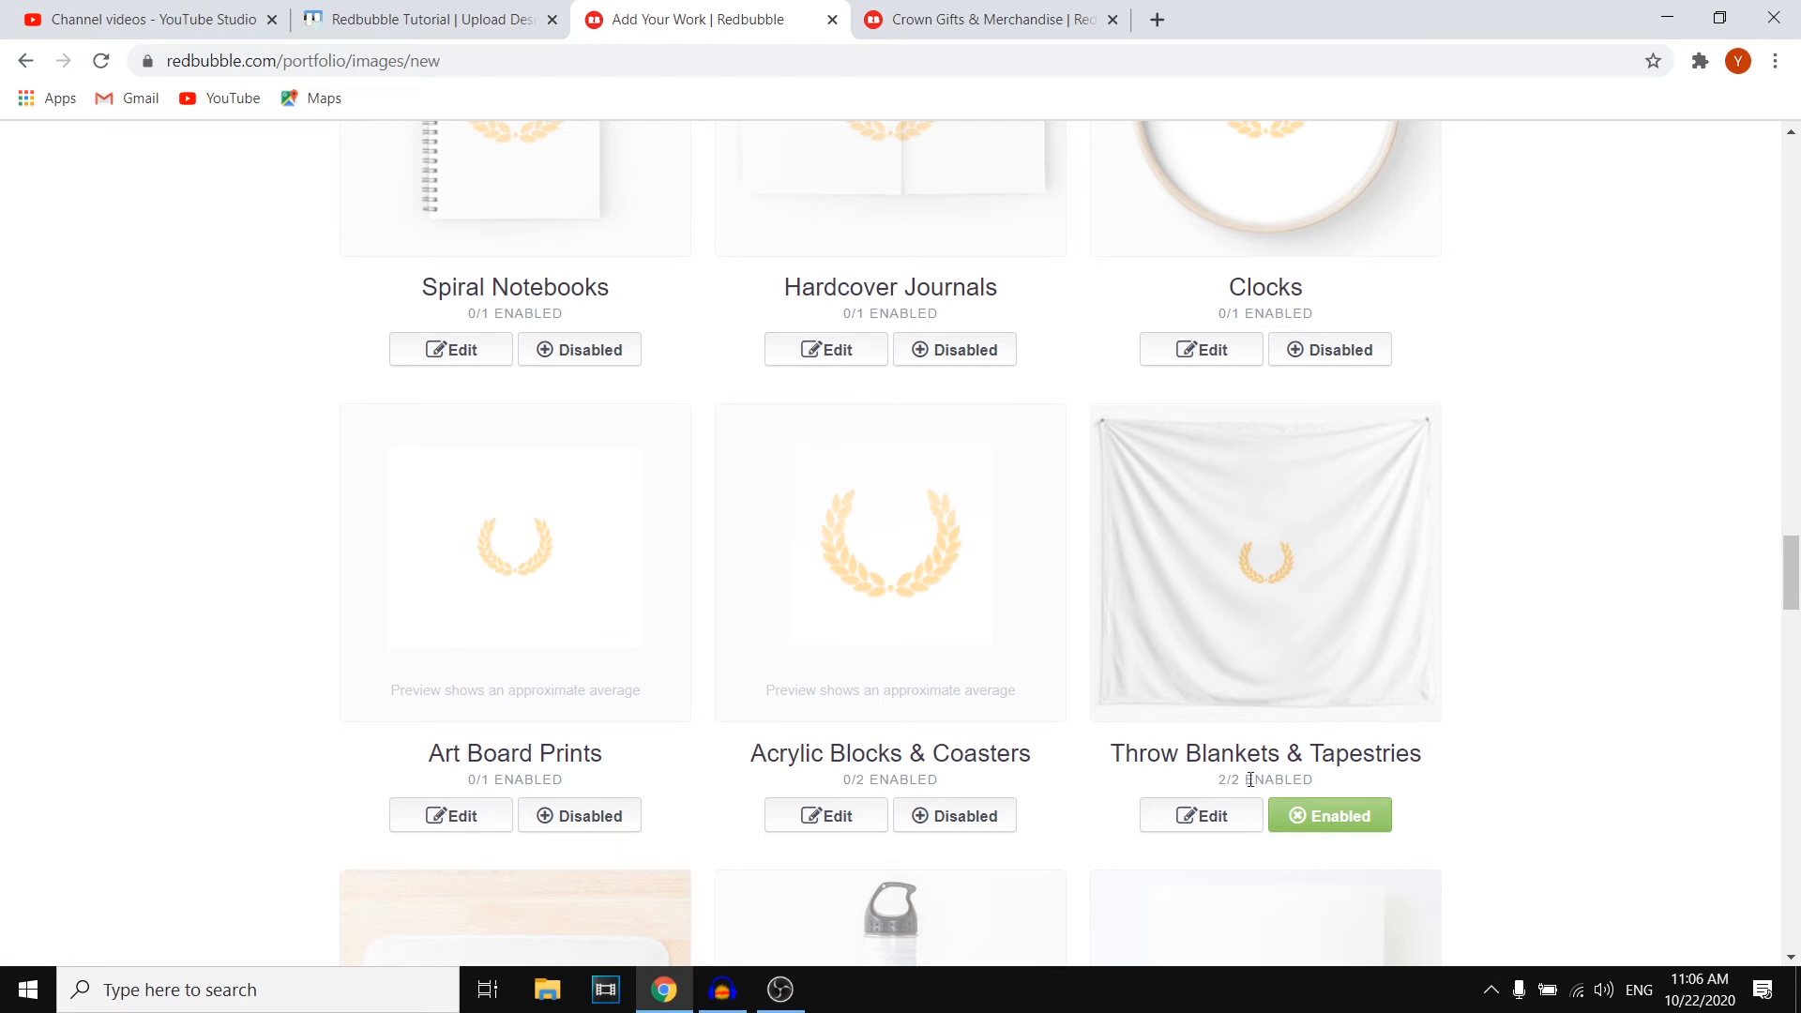
pyautogui.click(966, 817)
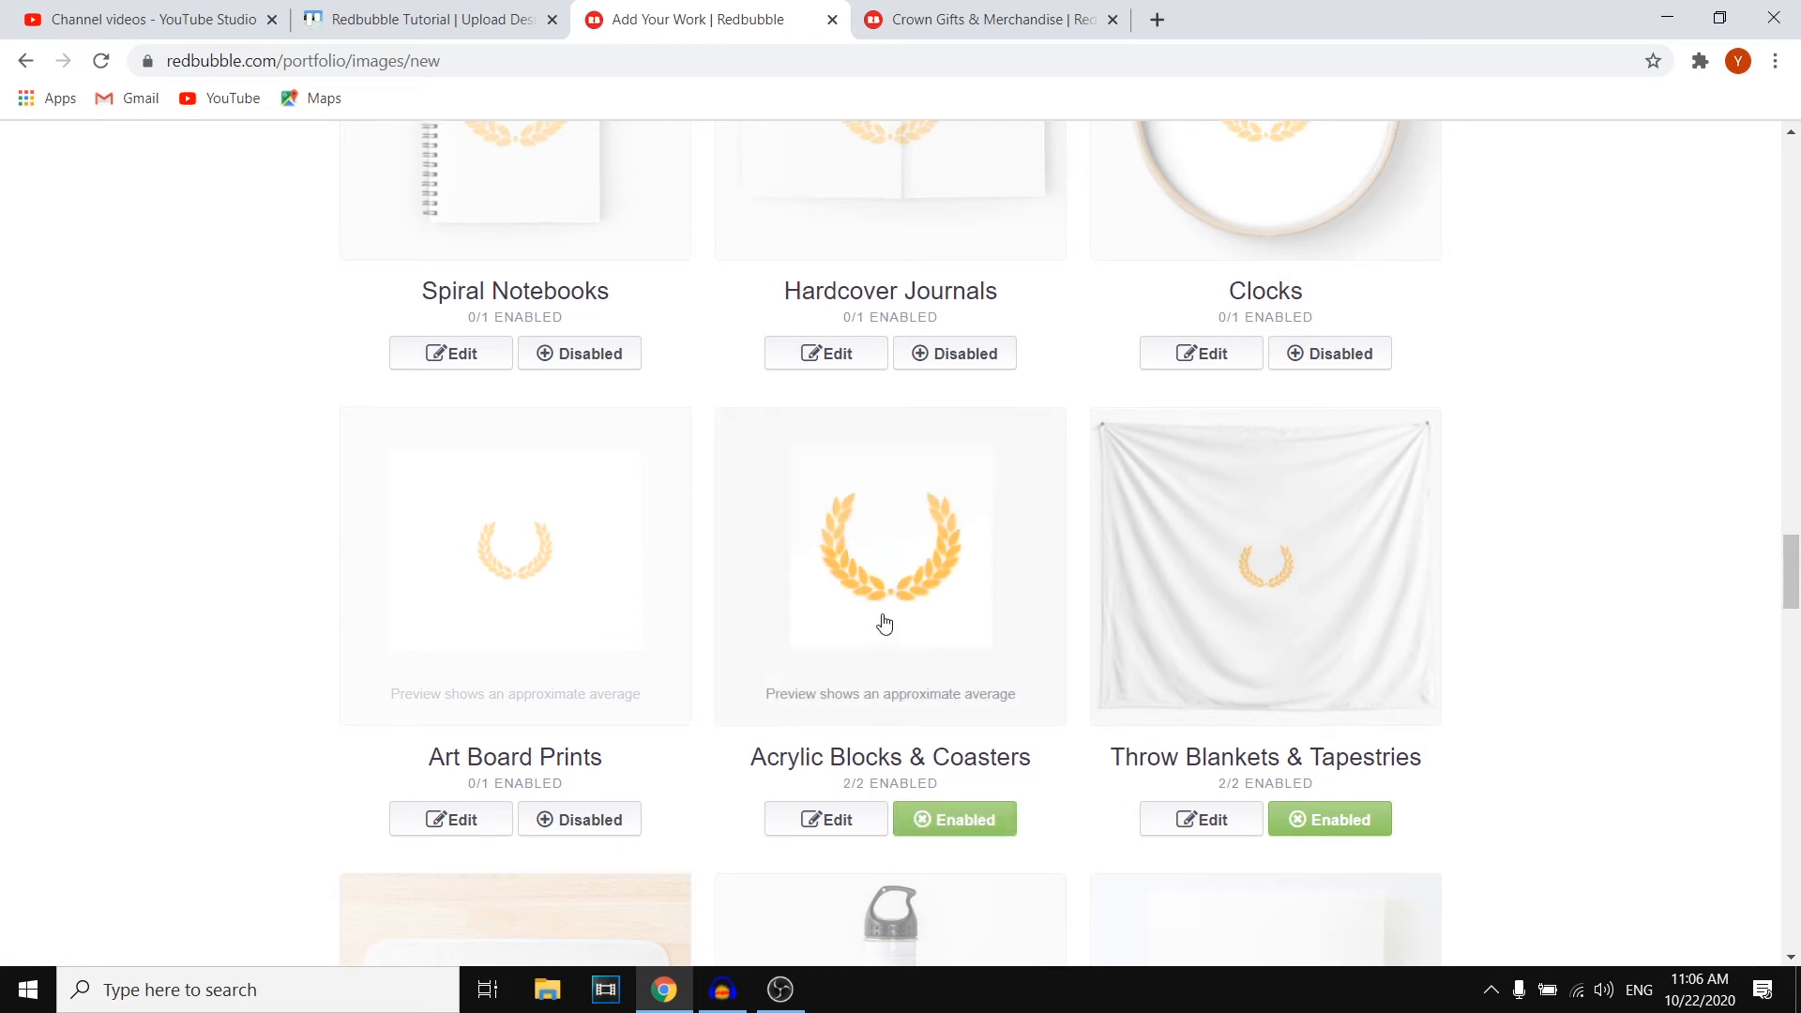
# Enable Hardcover Journals and open its design editing options
pyautogui.scroll(4, 883, 622)
pyautogui.click(944, 748)
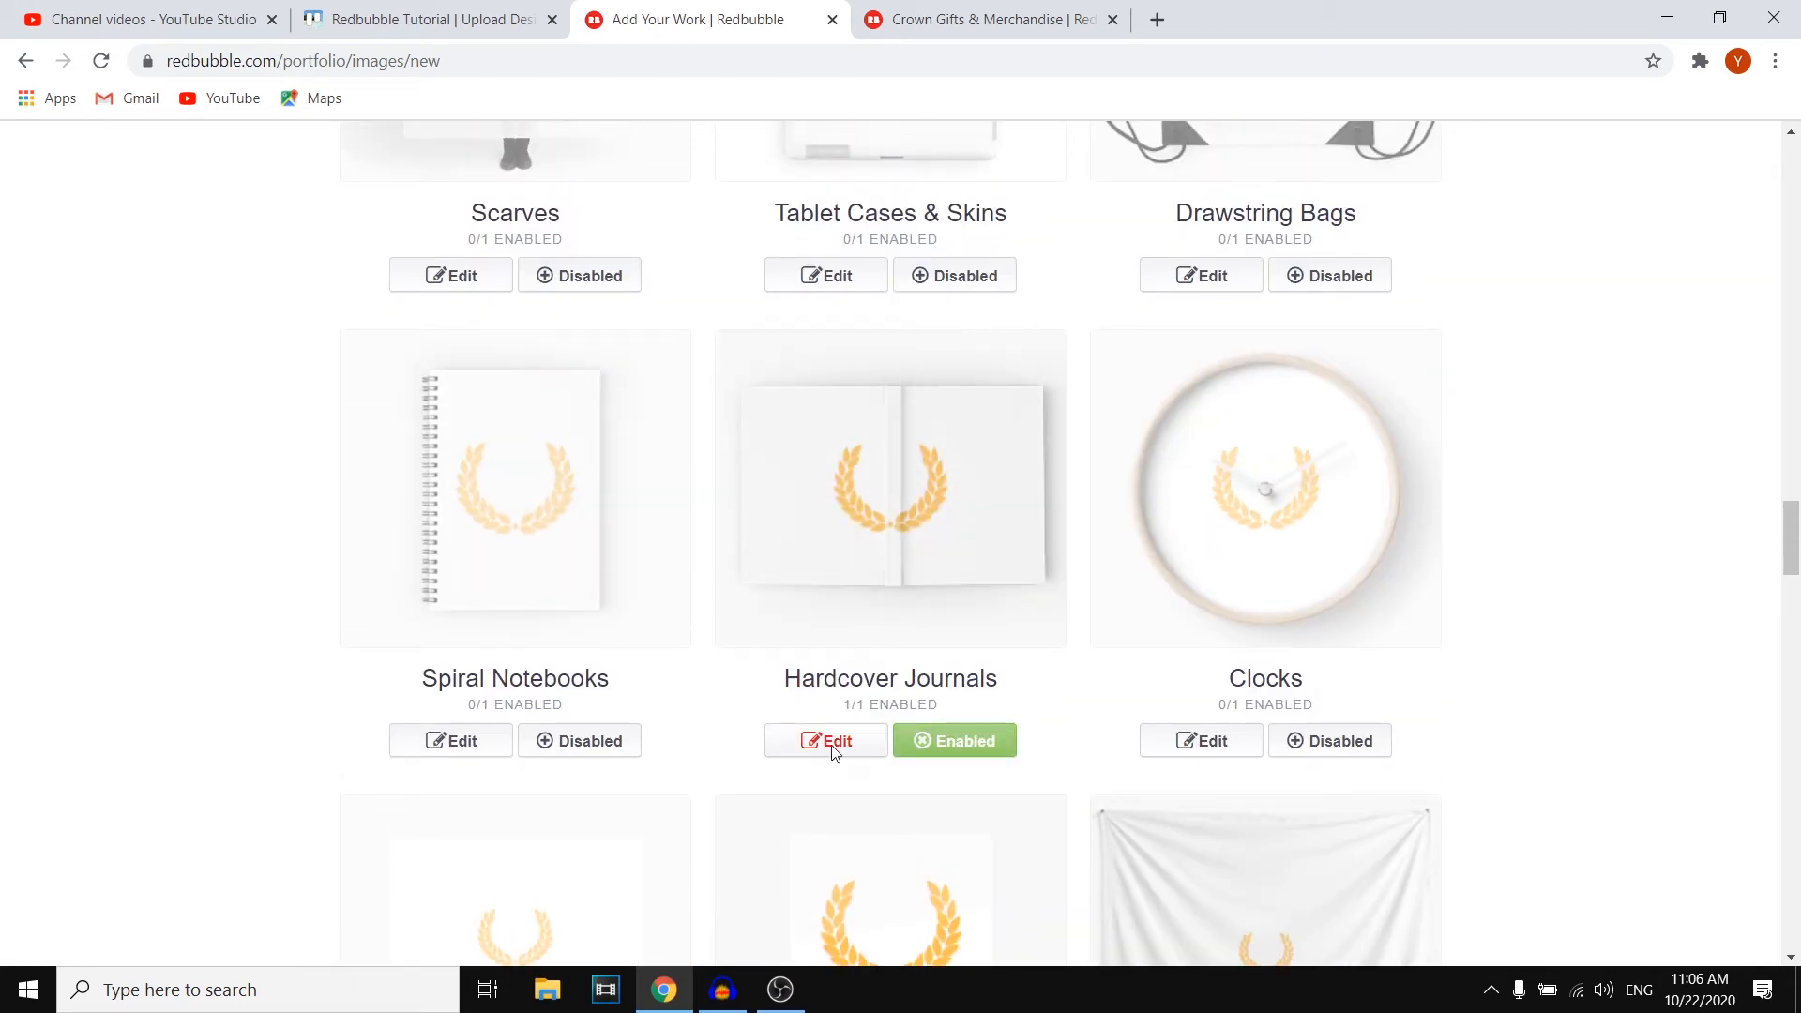
pyautogui.click(828, 745)
pyautogui.scroll(-2, 838, 754)
pyautogui.scroll(-5, 852, 575)
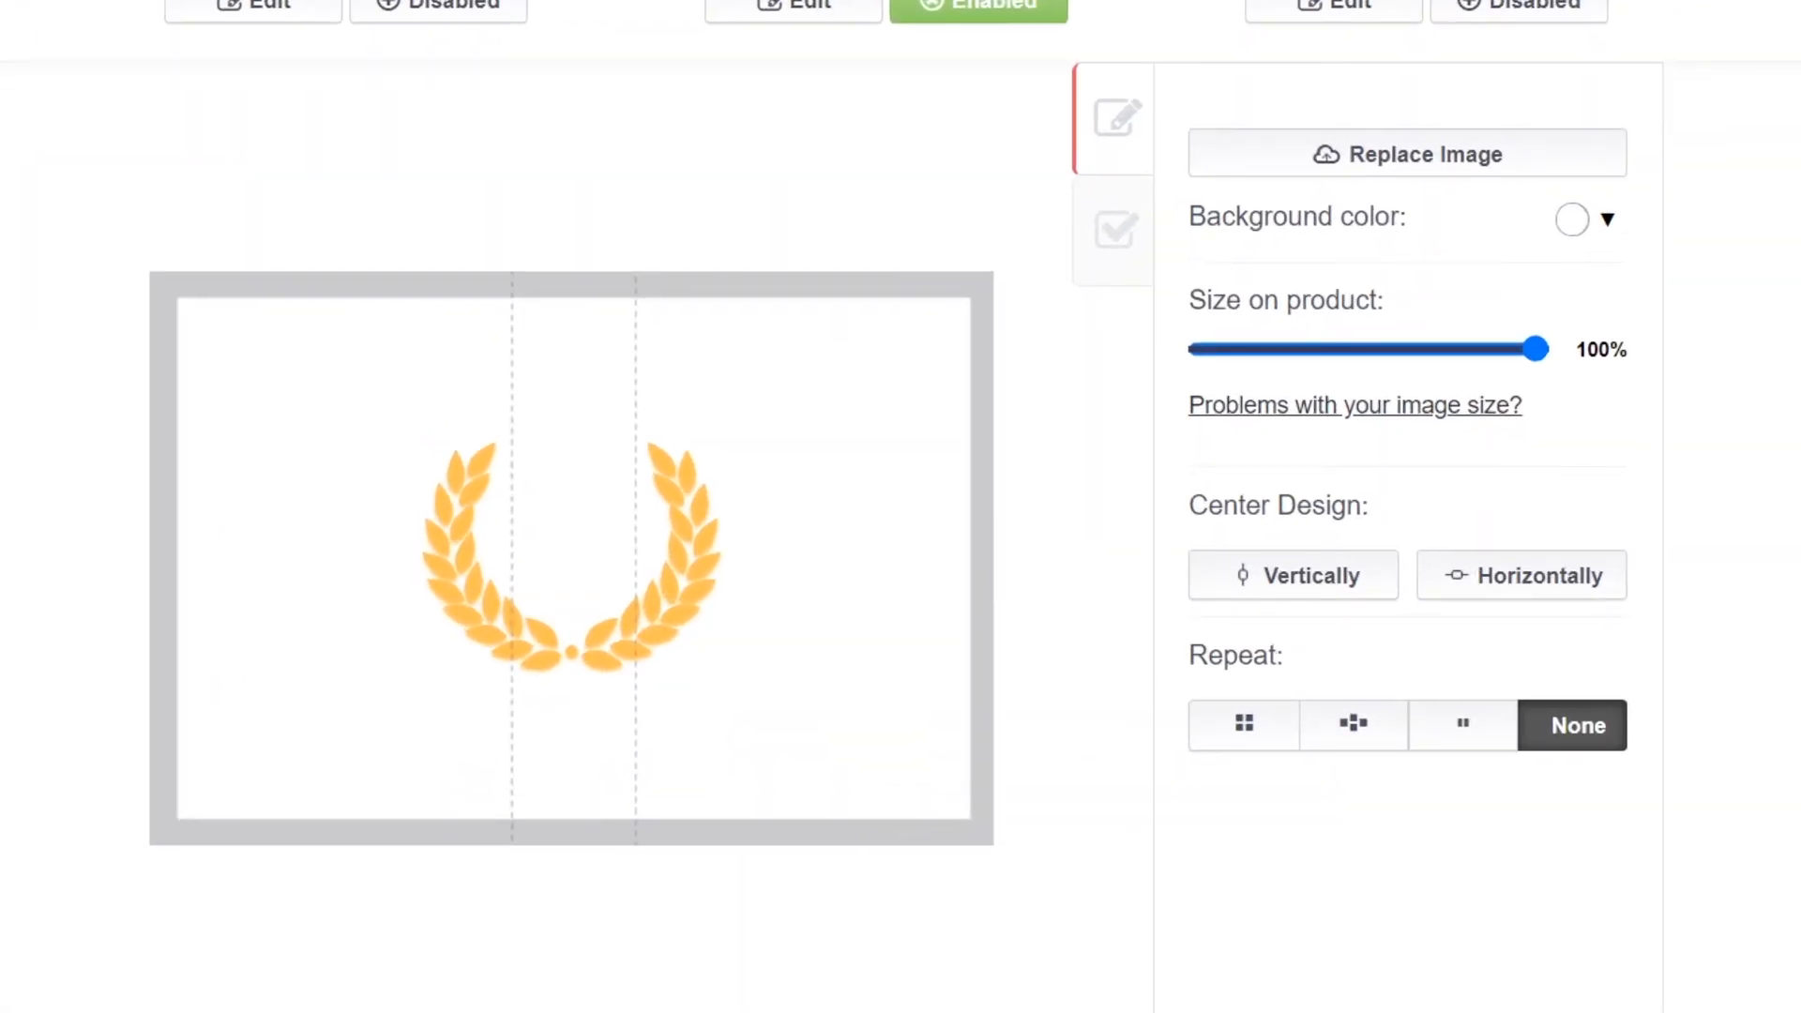
# Try the different repeat patterns for the wreath on Hardcover Journals, and choose the regular grid repeat
pyautogui.click(1256, 721)
pyautogui.click(1383, 743)
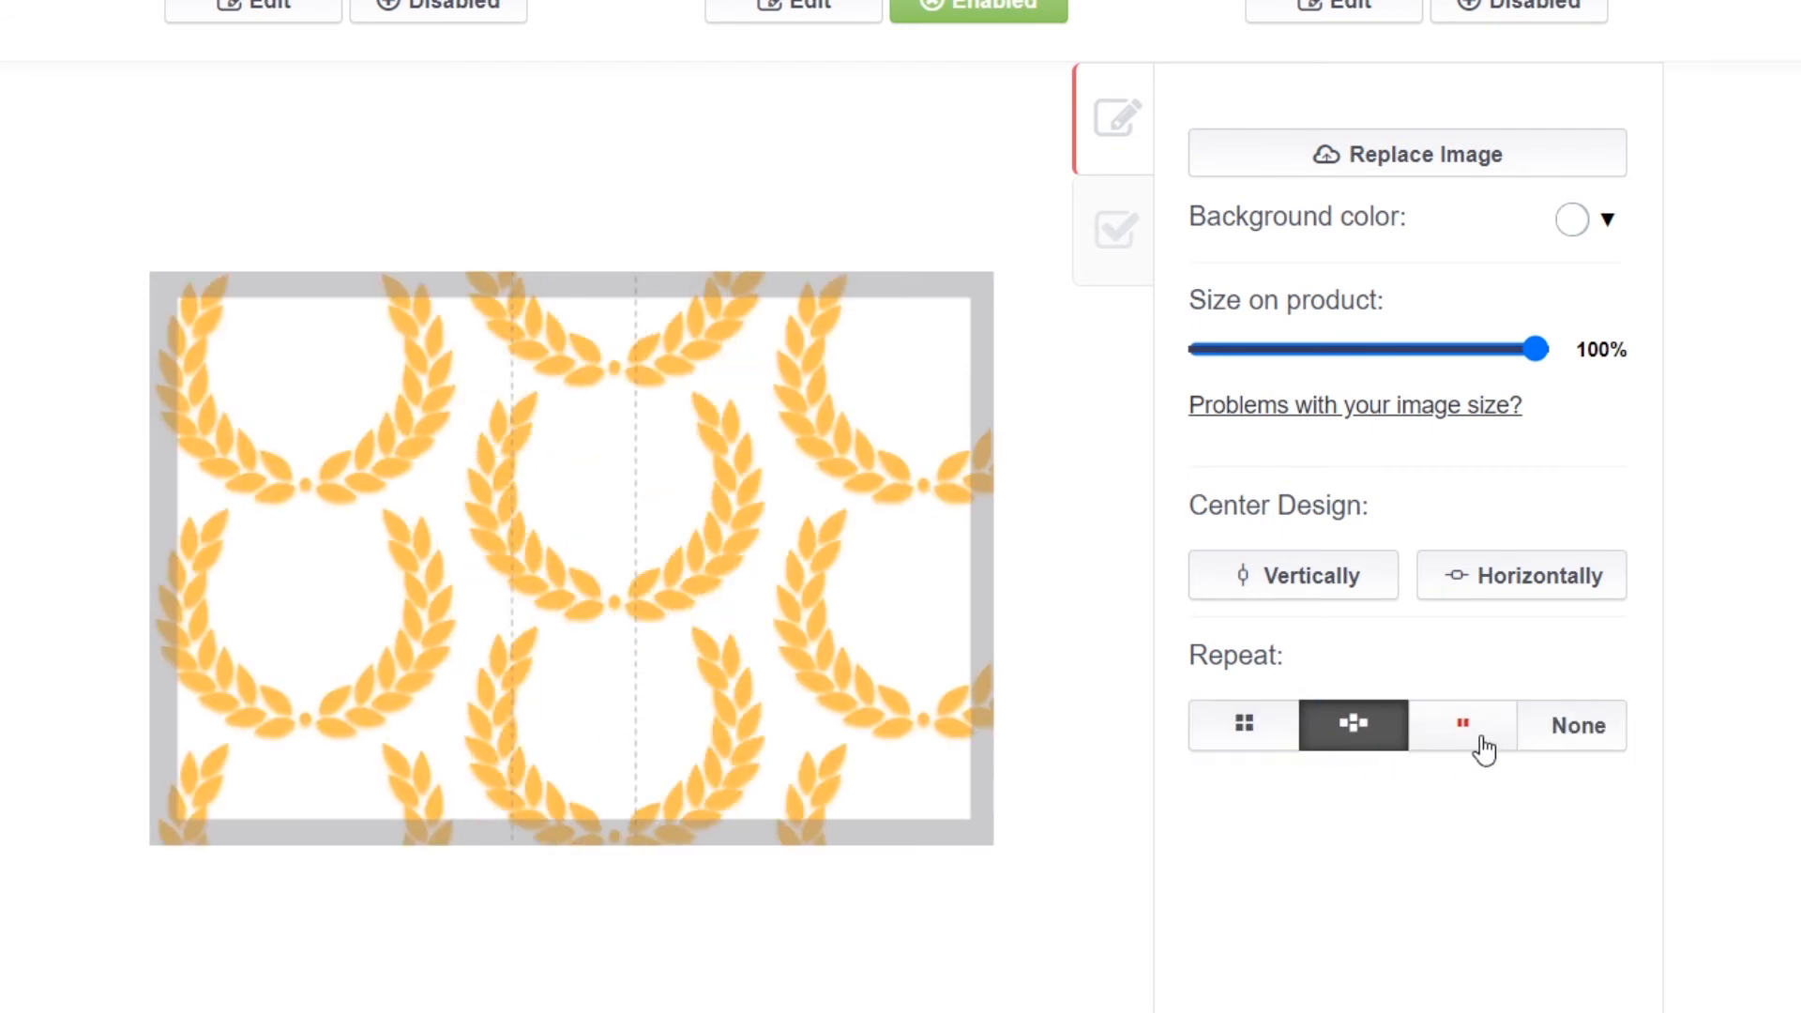
pyautogui.click(1480, 742)
pyautogui.click(1595, 750)
pyautogui.click(1459, 735)
pyautogui.click(1357, 737)
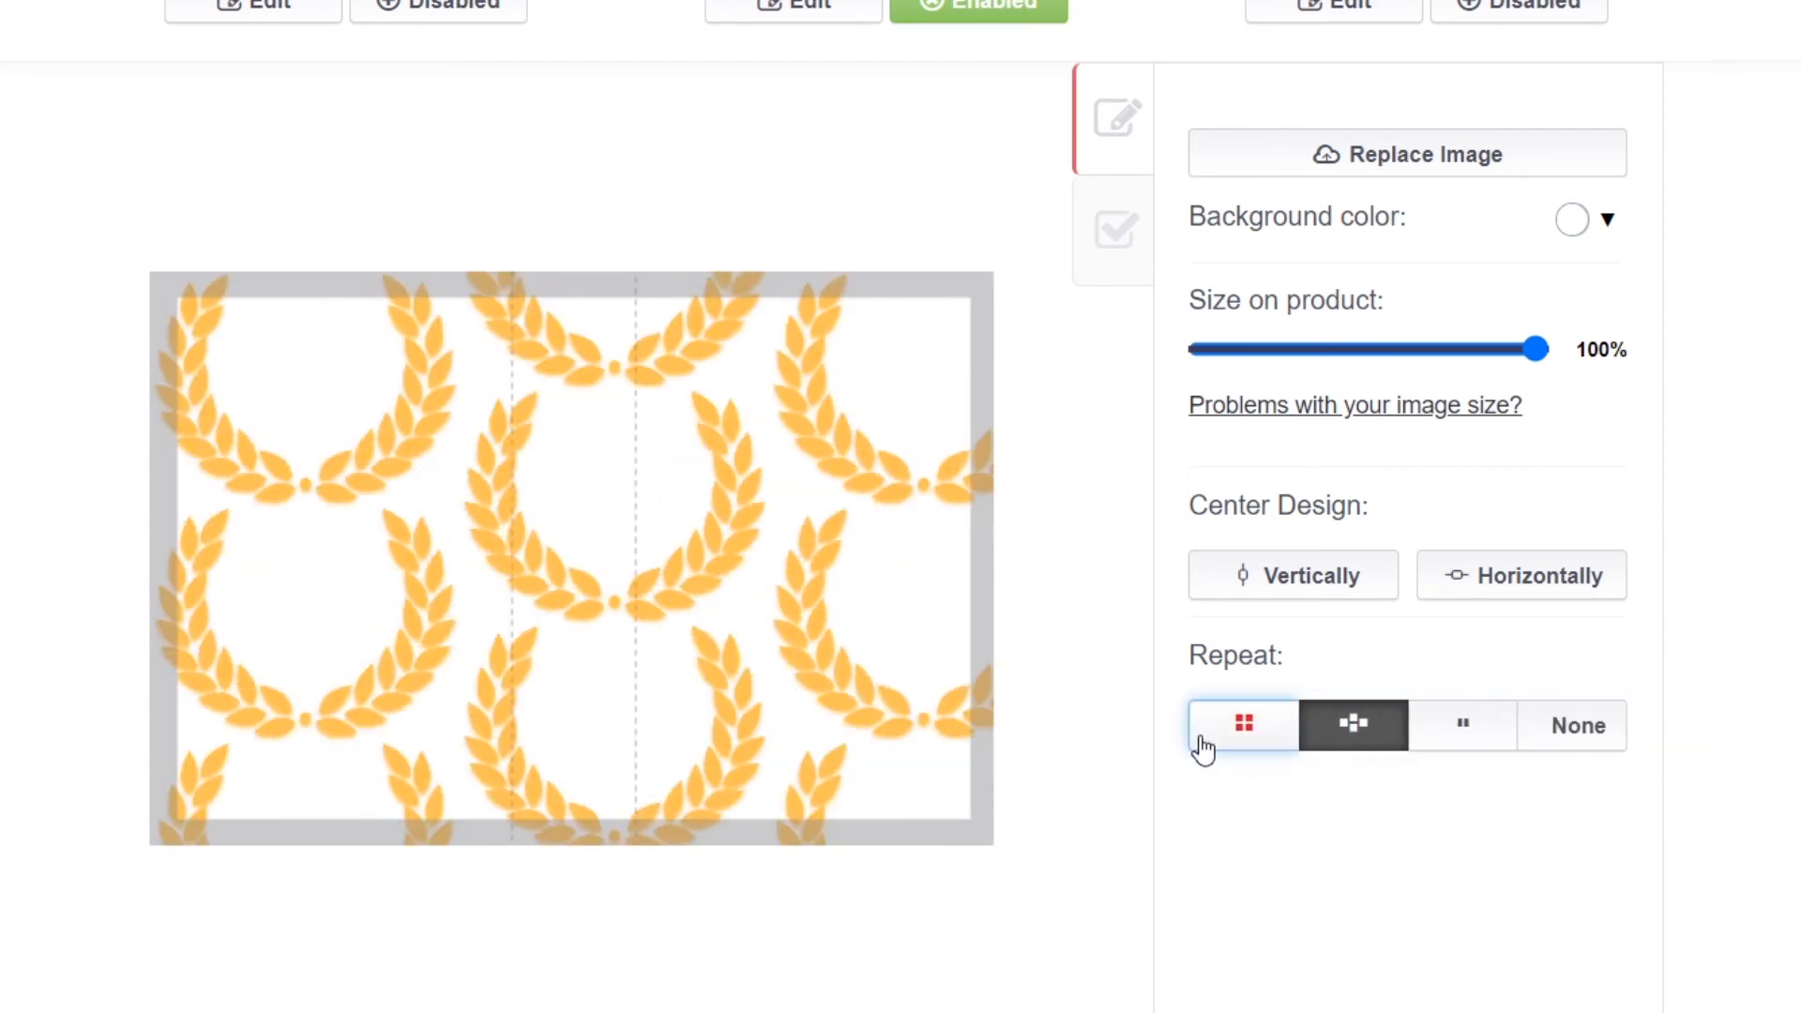
pyautogui.click(1206, 745)
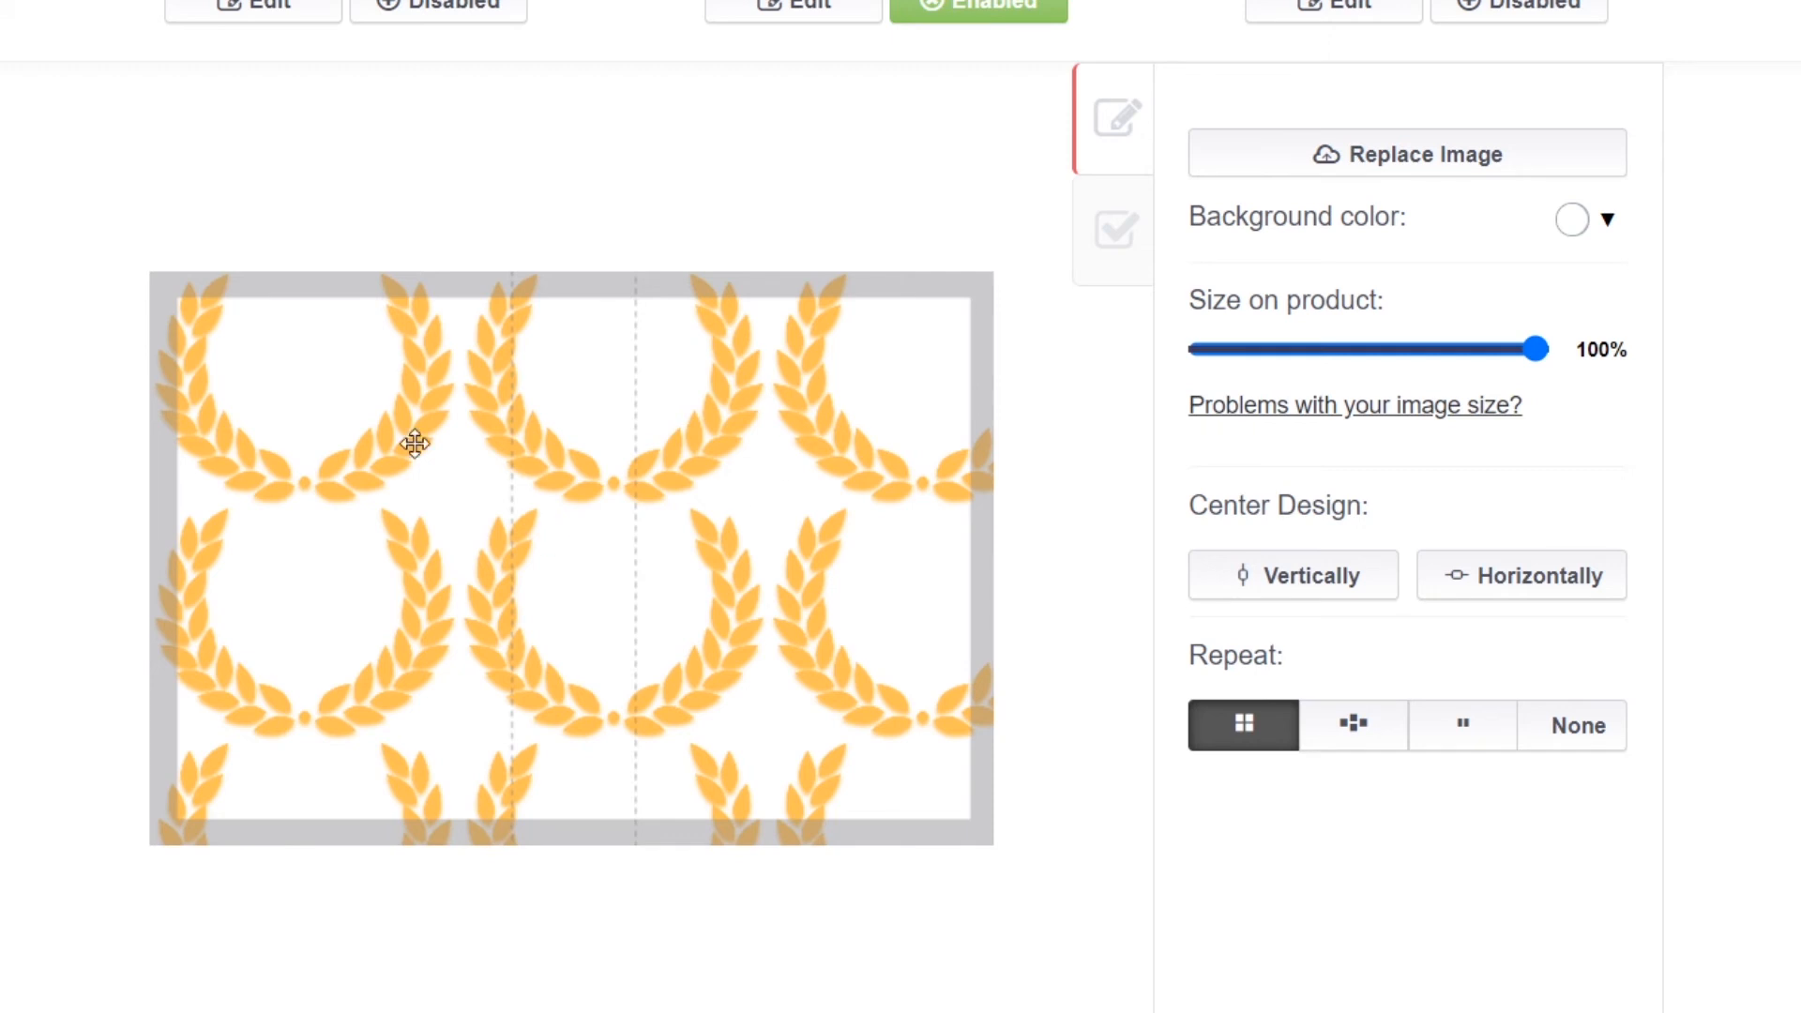
# Compare the other repeat options for the Hardcover Journals wreath, return to the regular grid repeat and apply the changes
pyautogui.click(1388, 726)
pyautogui.click(1488, 735)
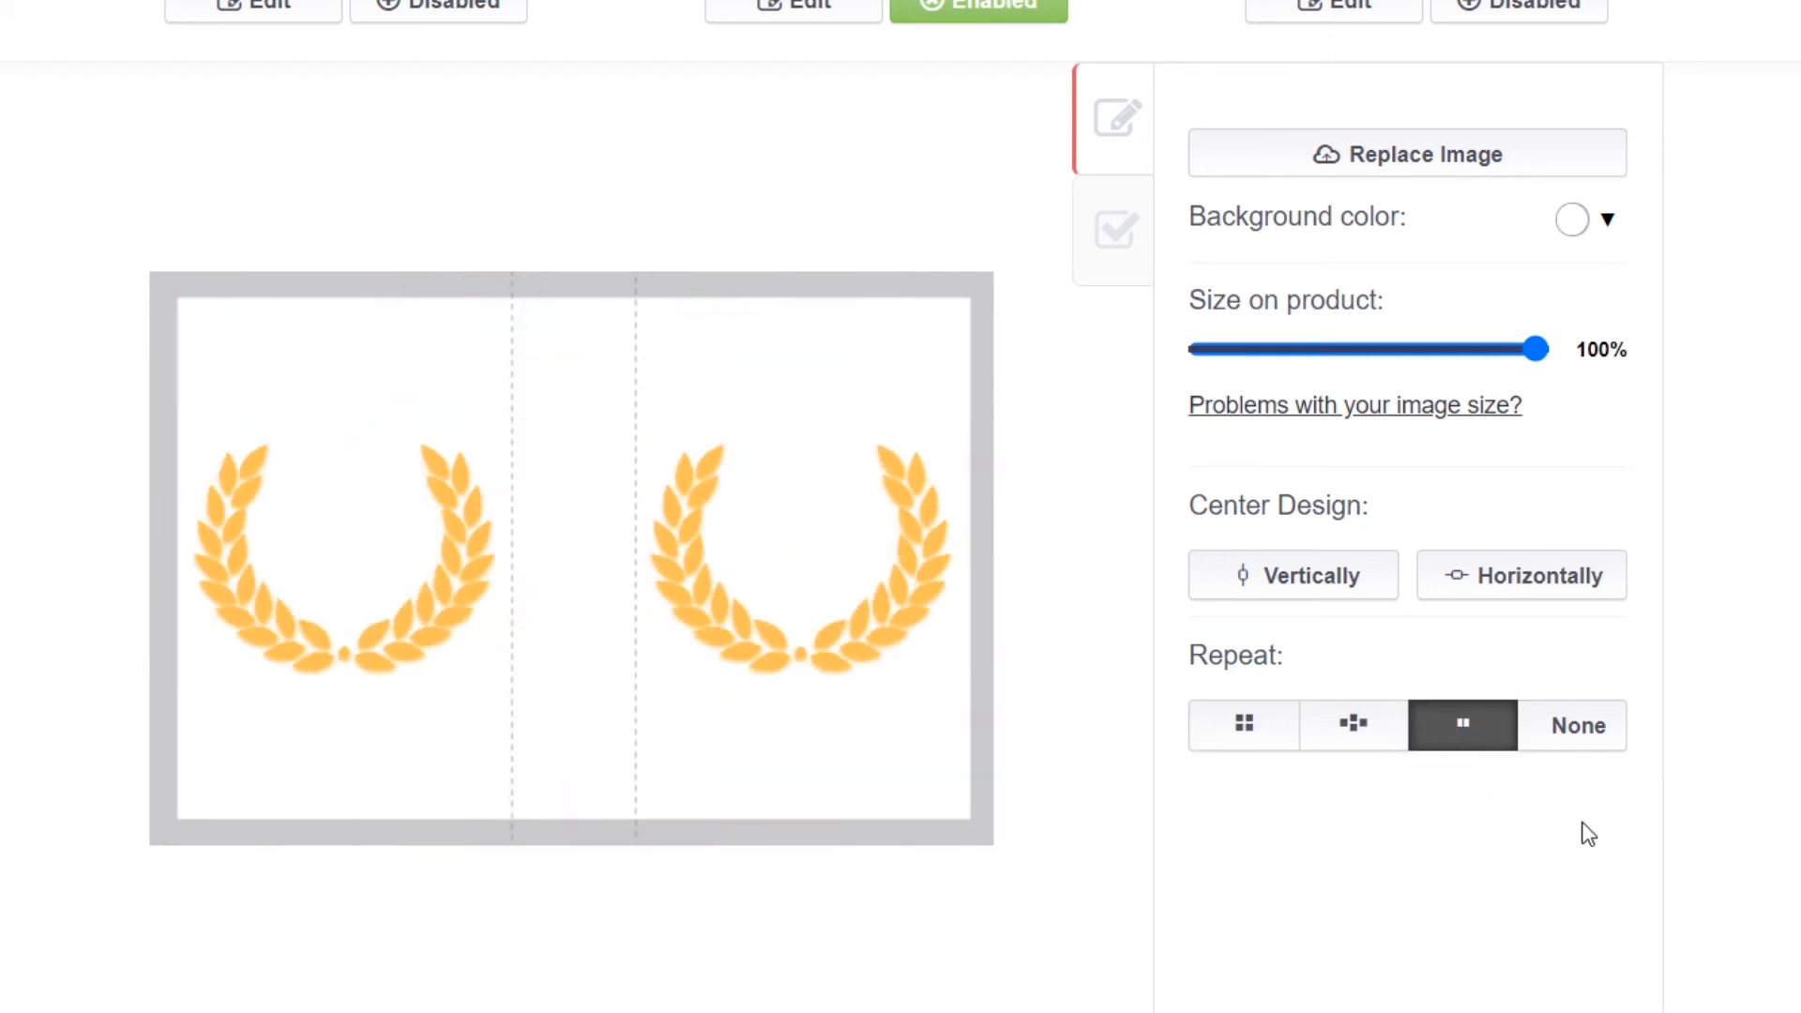
pyautogui.click(1610, 739)
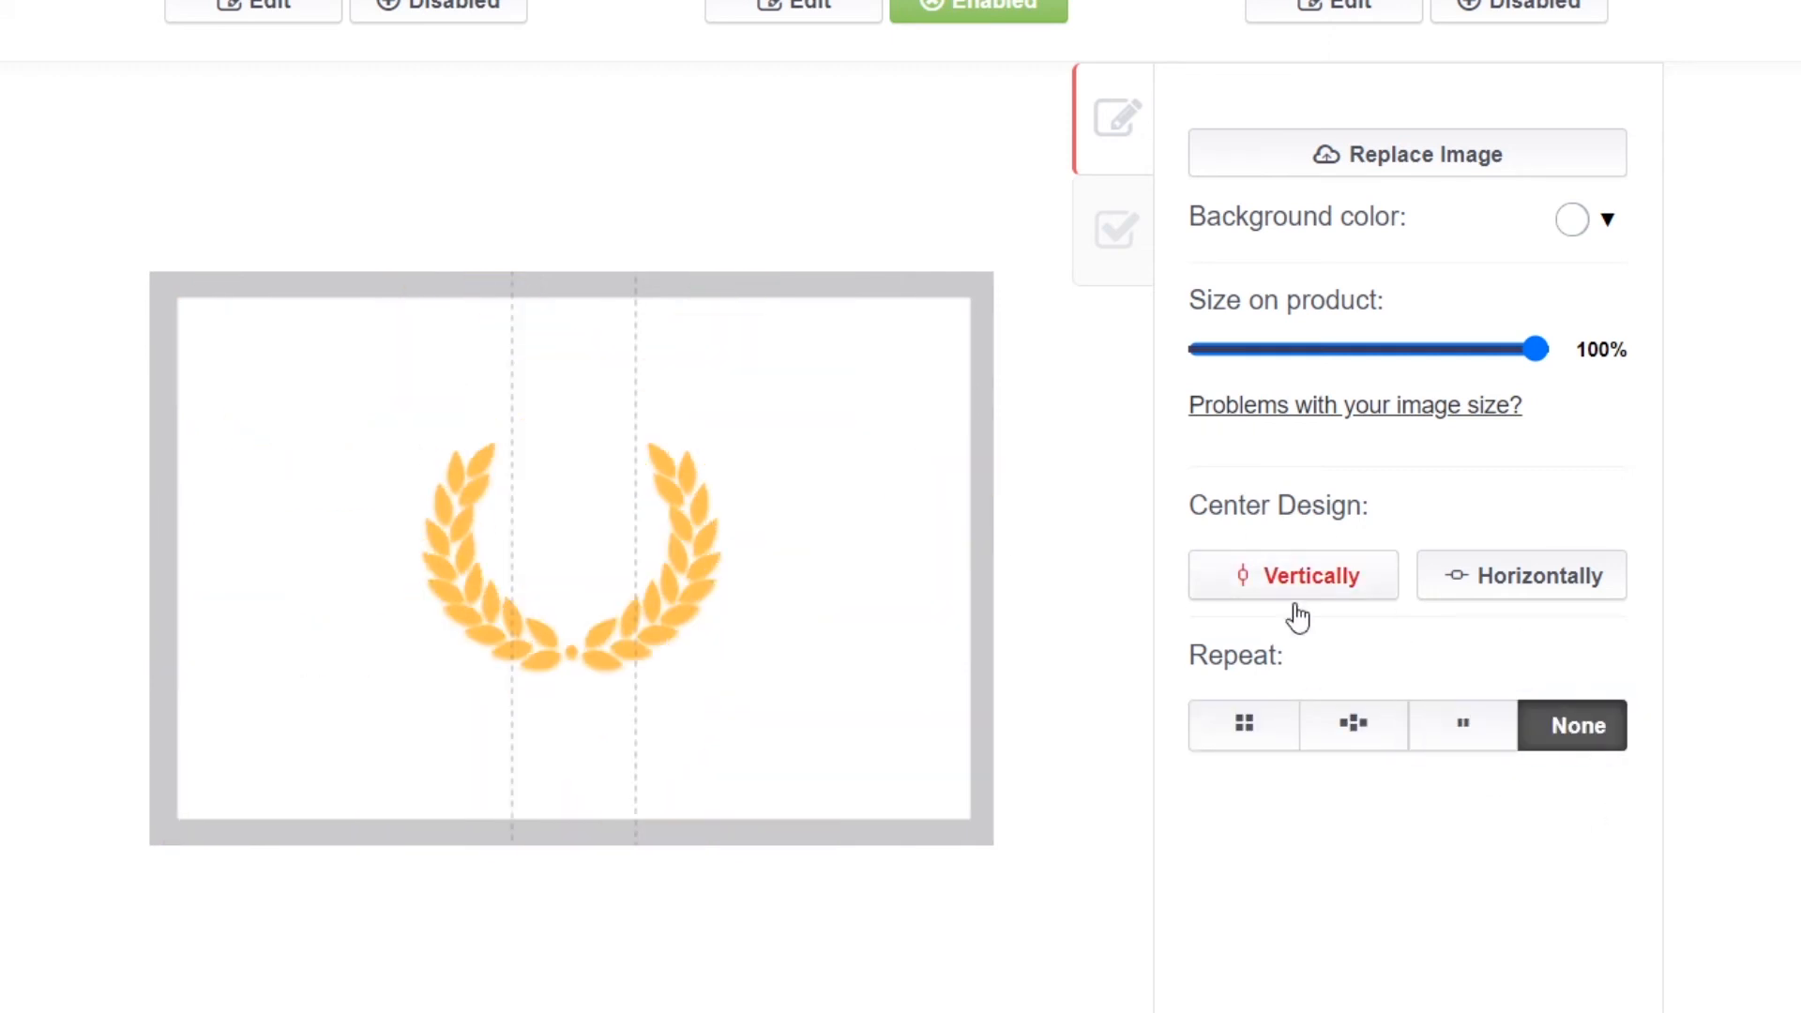
pyautogui.click(1266, 732)
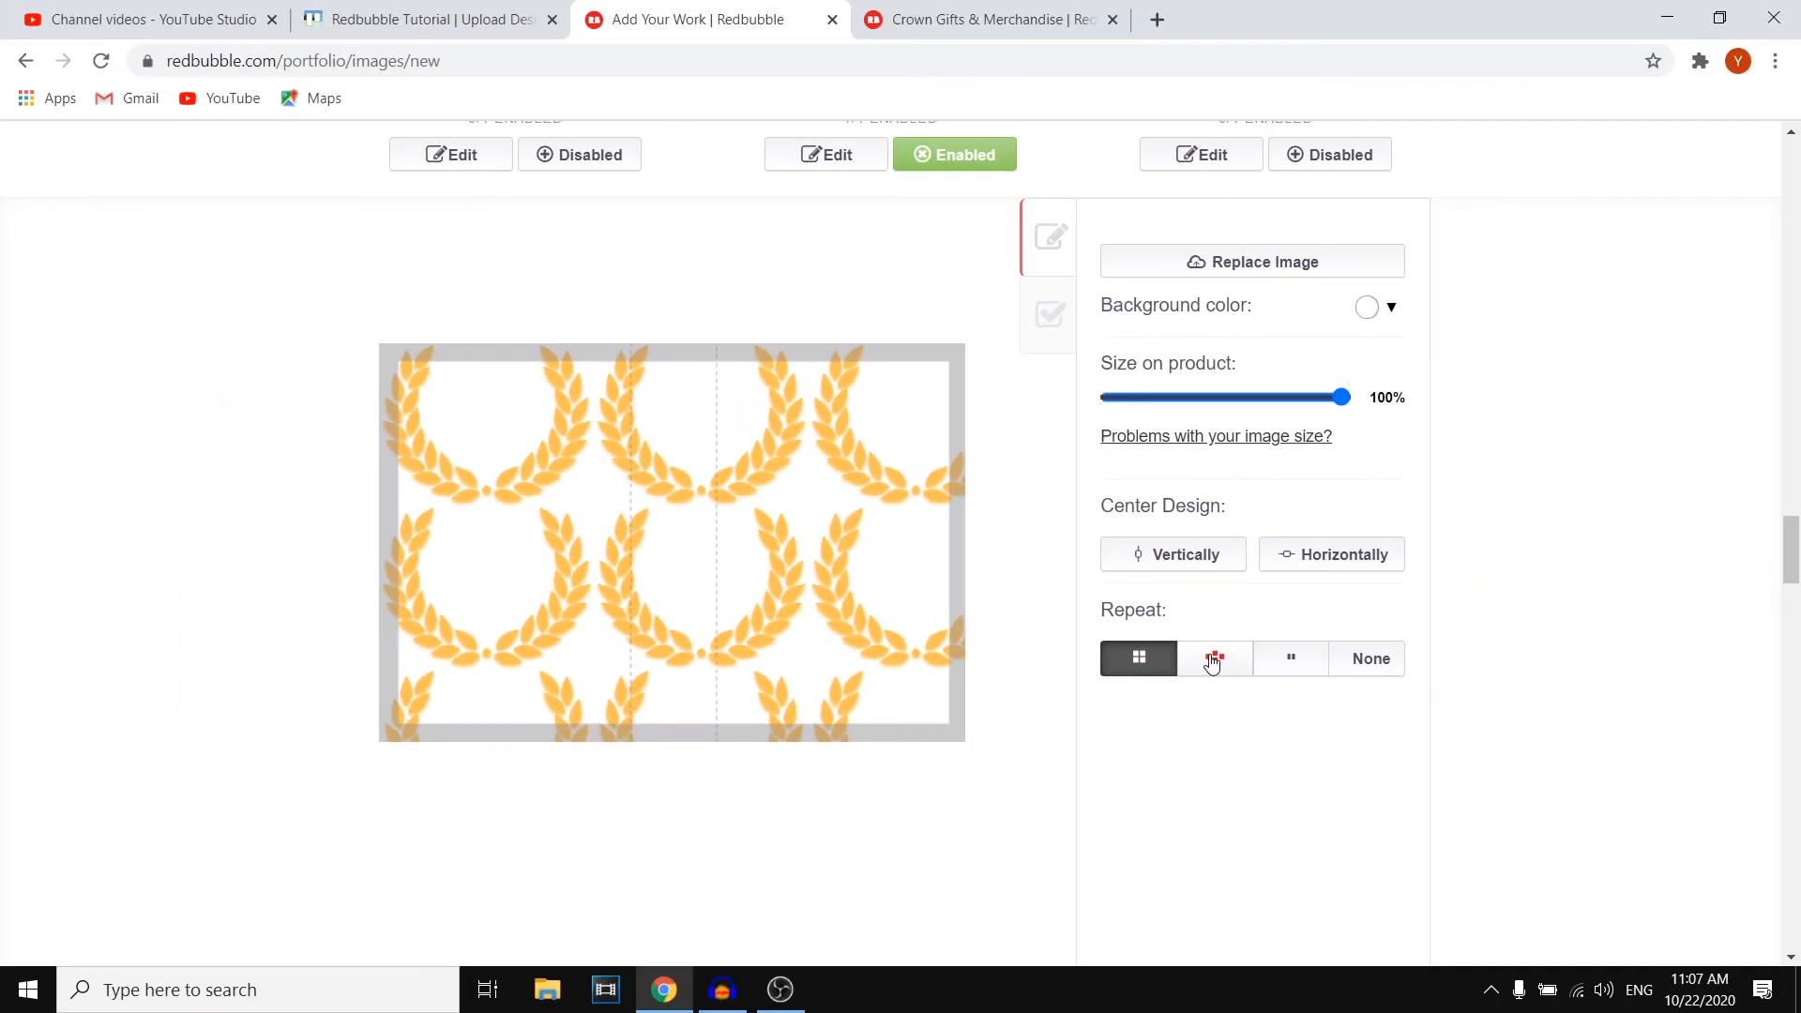
pyautogui.scroll(-4, 1219, 685)
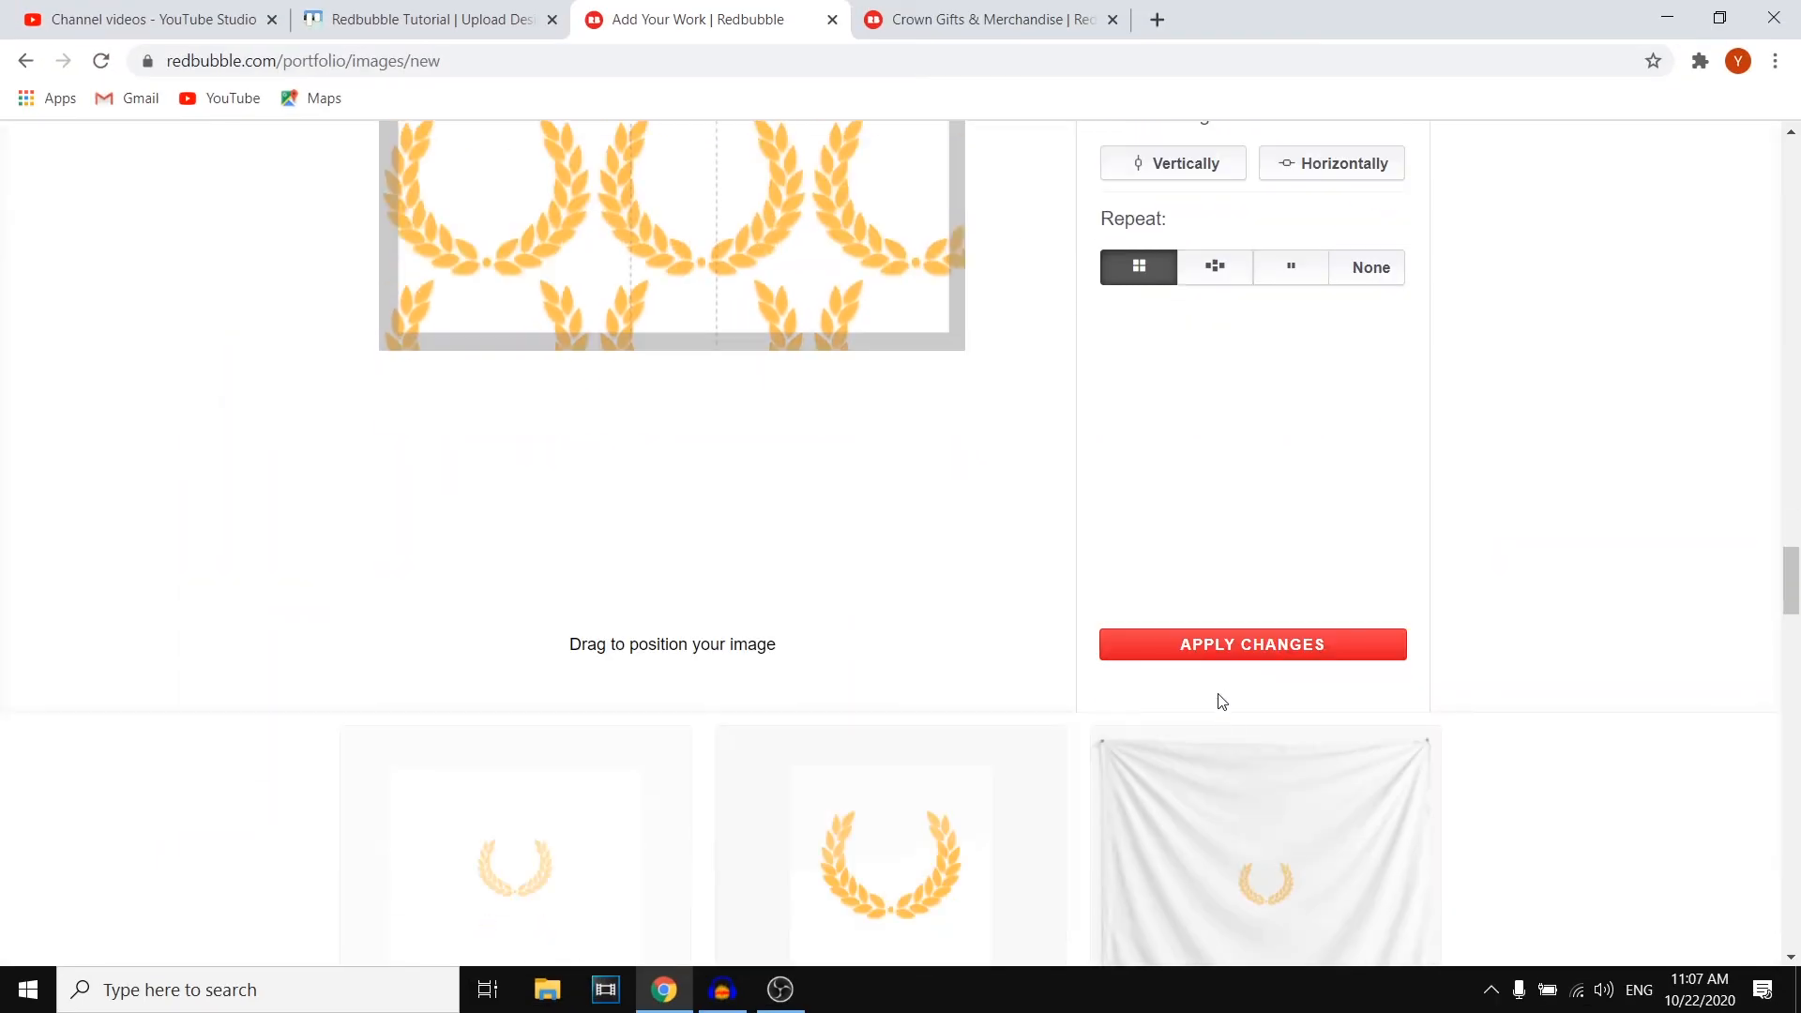
pyautogui.click(1250, 657)
# Look through all product previews, the advanced products, and the media, visibility and mature content settings of the new work
pyautogui.scroll(-10, 1250, 659)
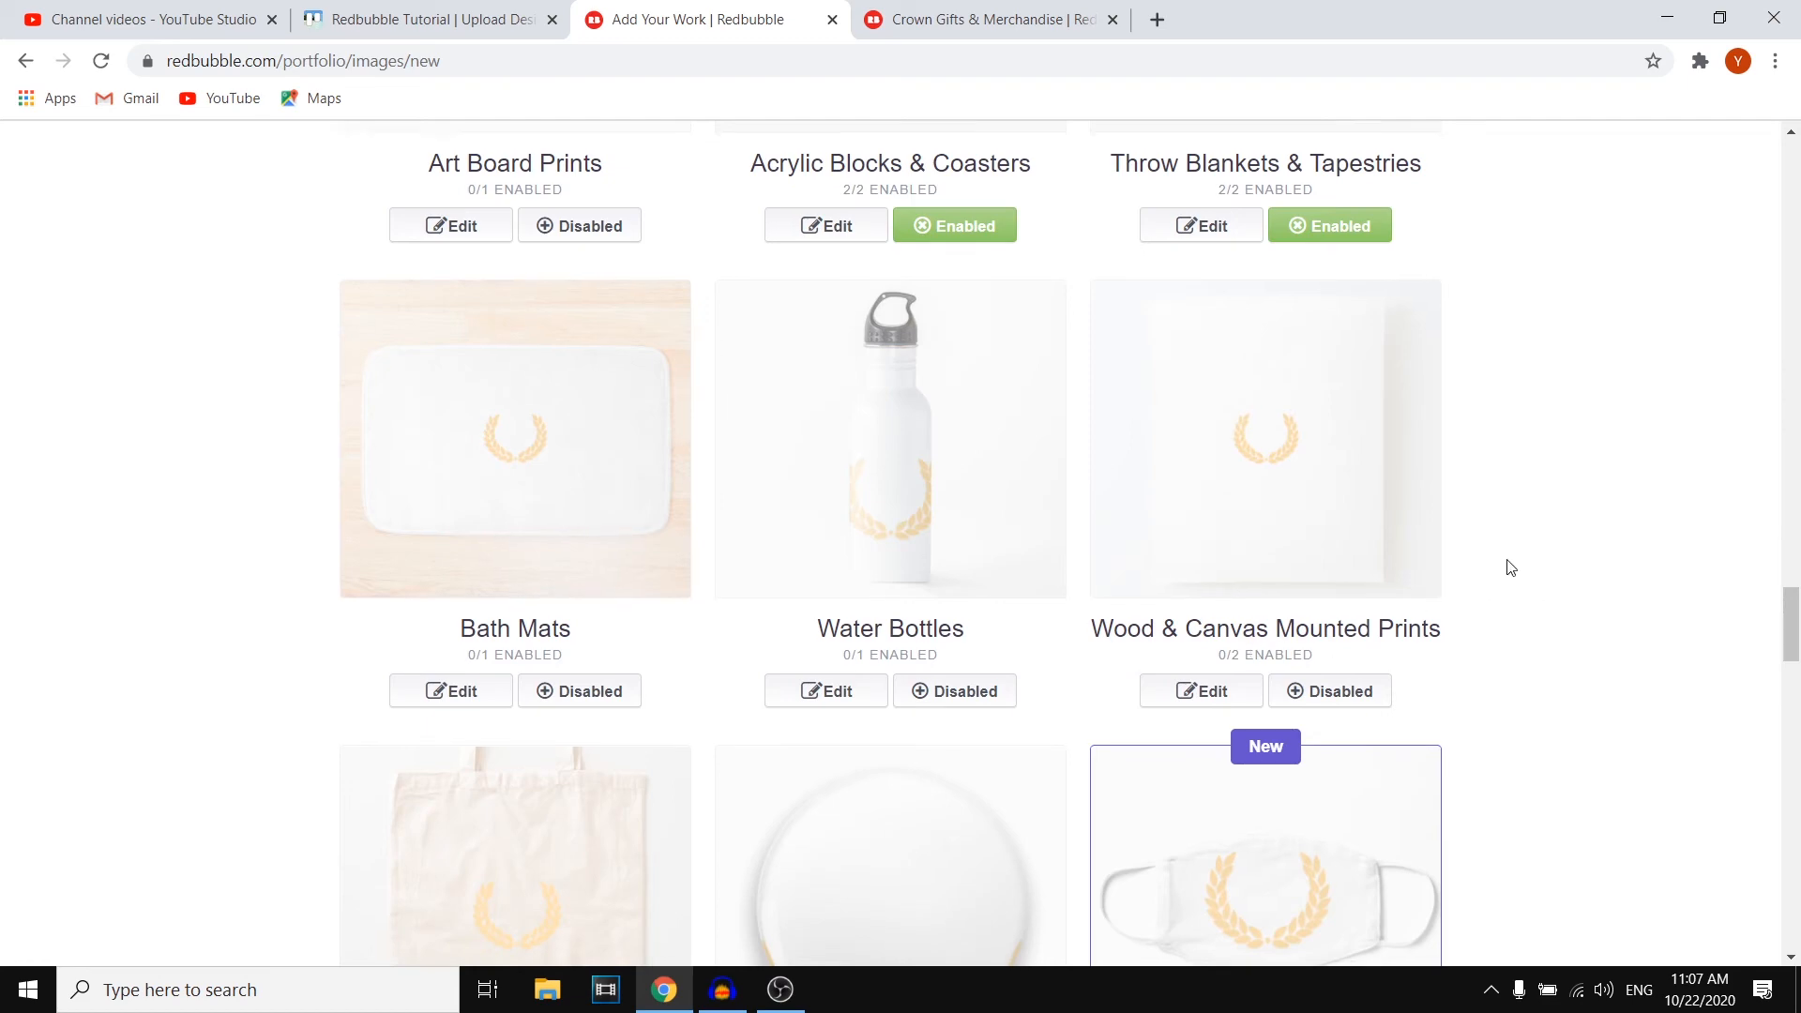
pyautogui.scroll(-4, 1508, 571)
pyautogui.scroll(20, 1527, 683)
pyautogui.scroll(20, 1529, 788)
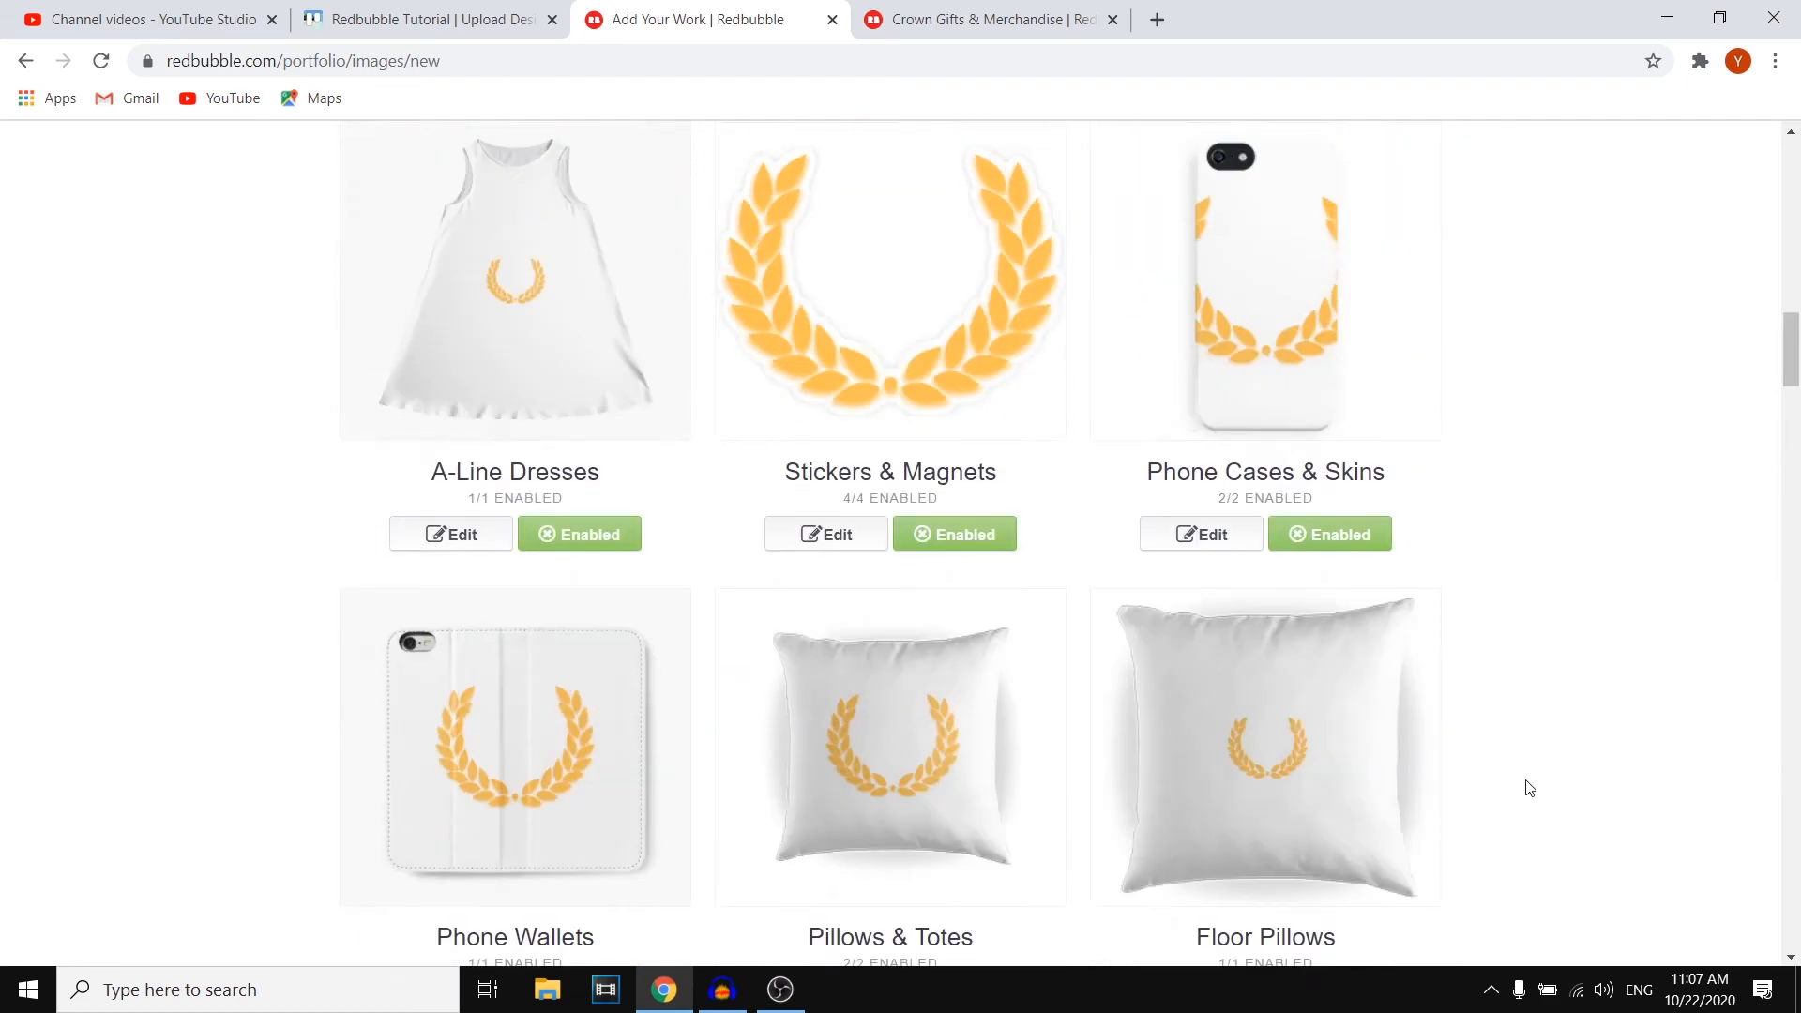
pyautogui.scroll(-6, 1532, 769)
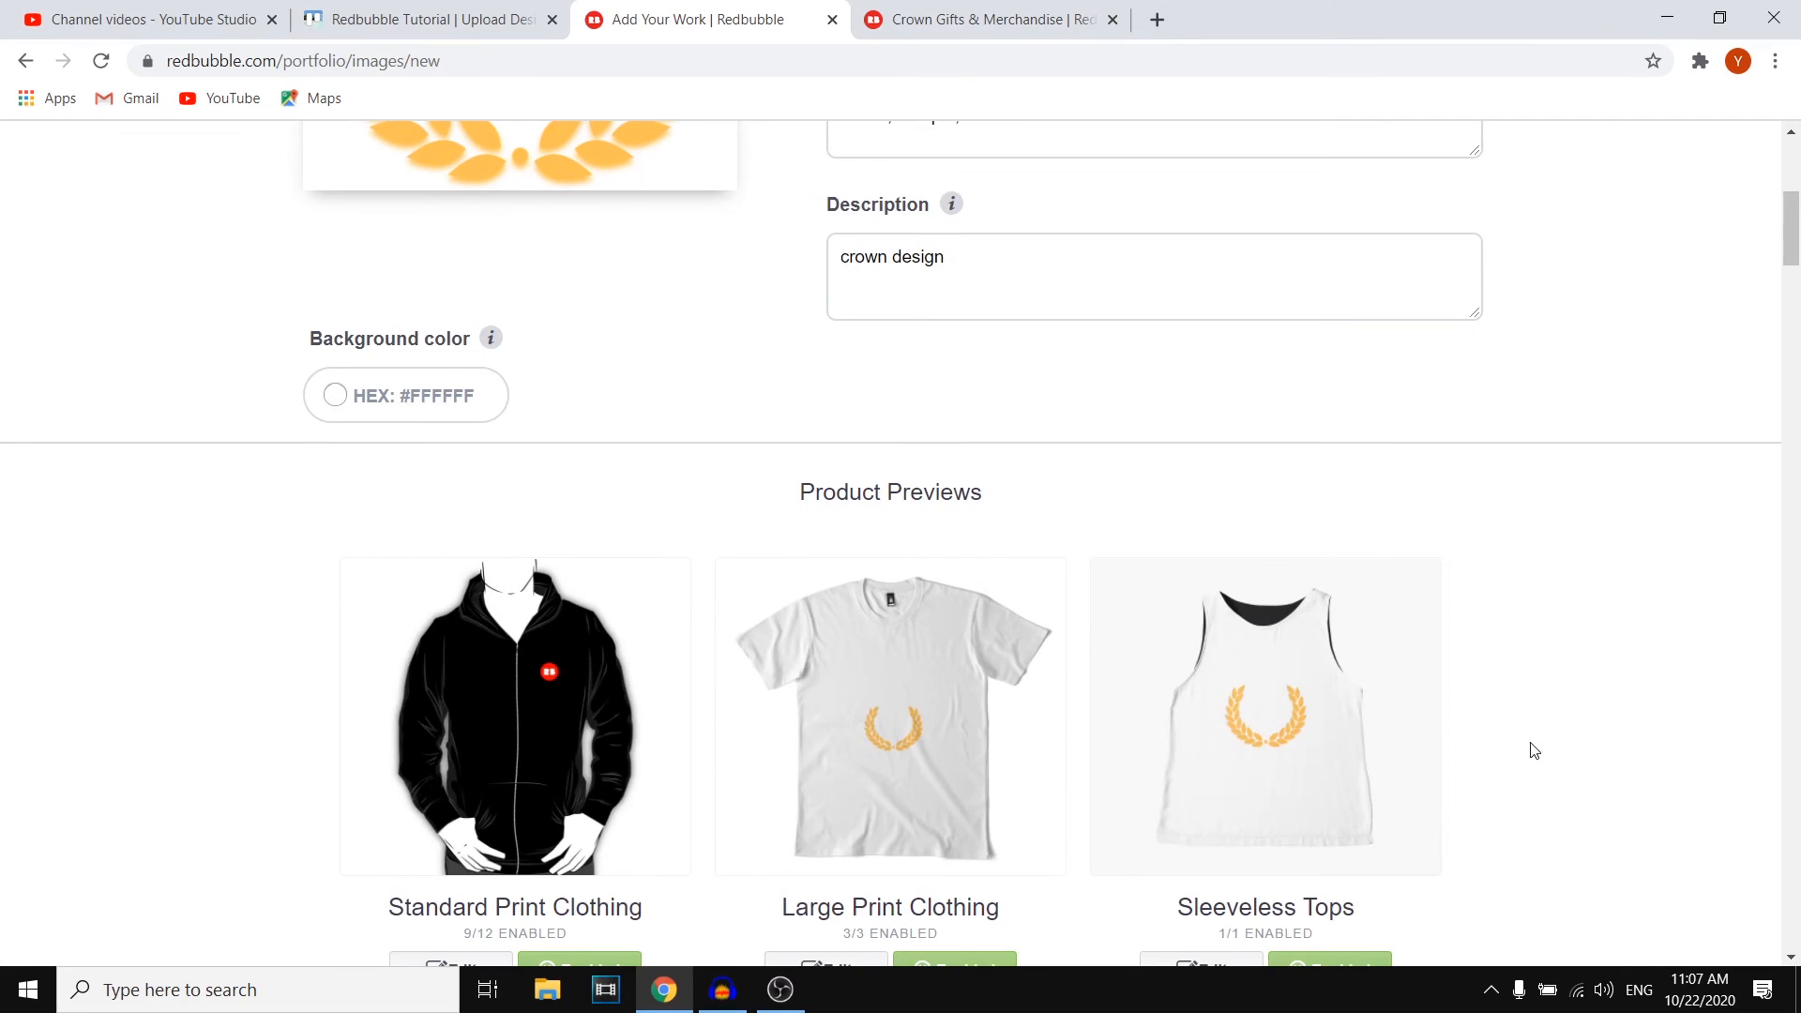
pyautogui.scroll(-20, 1534, 750)
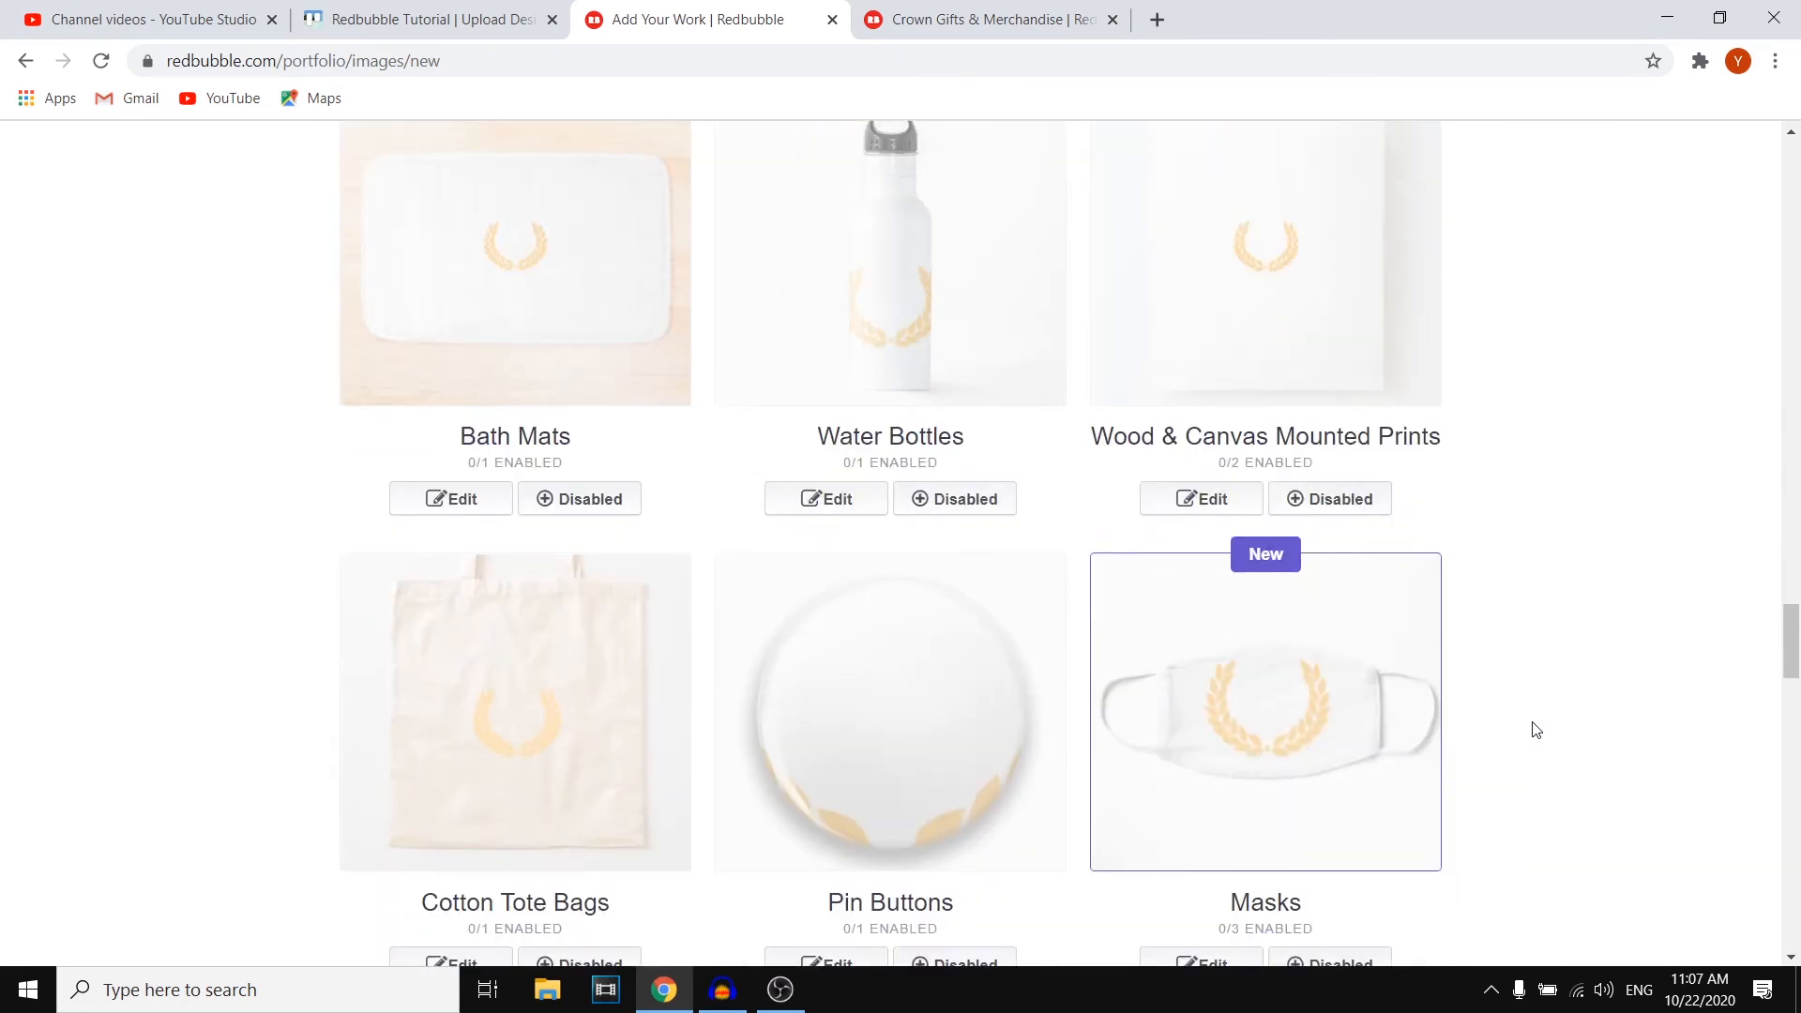
pyautogui.scroll(-14, 1535, 729)
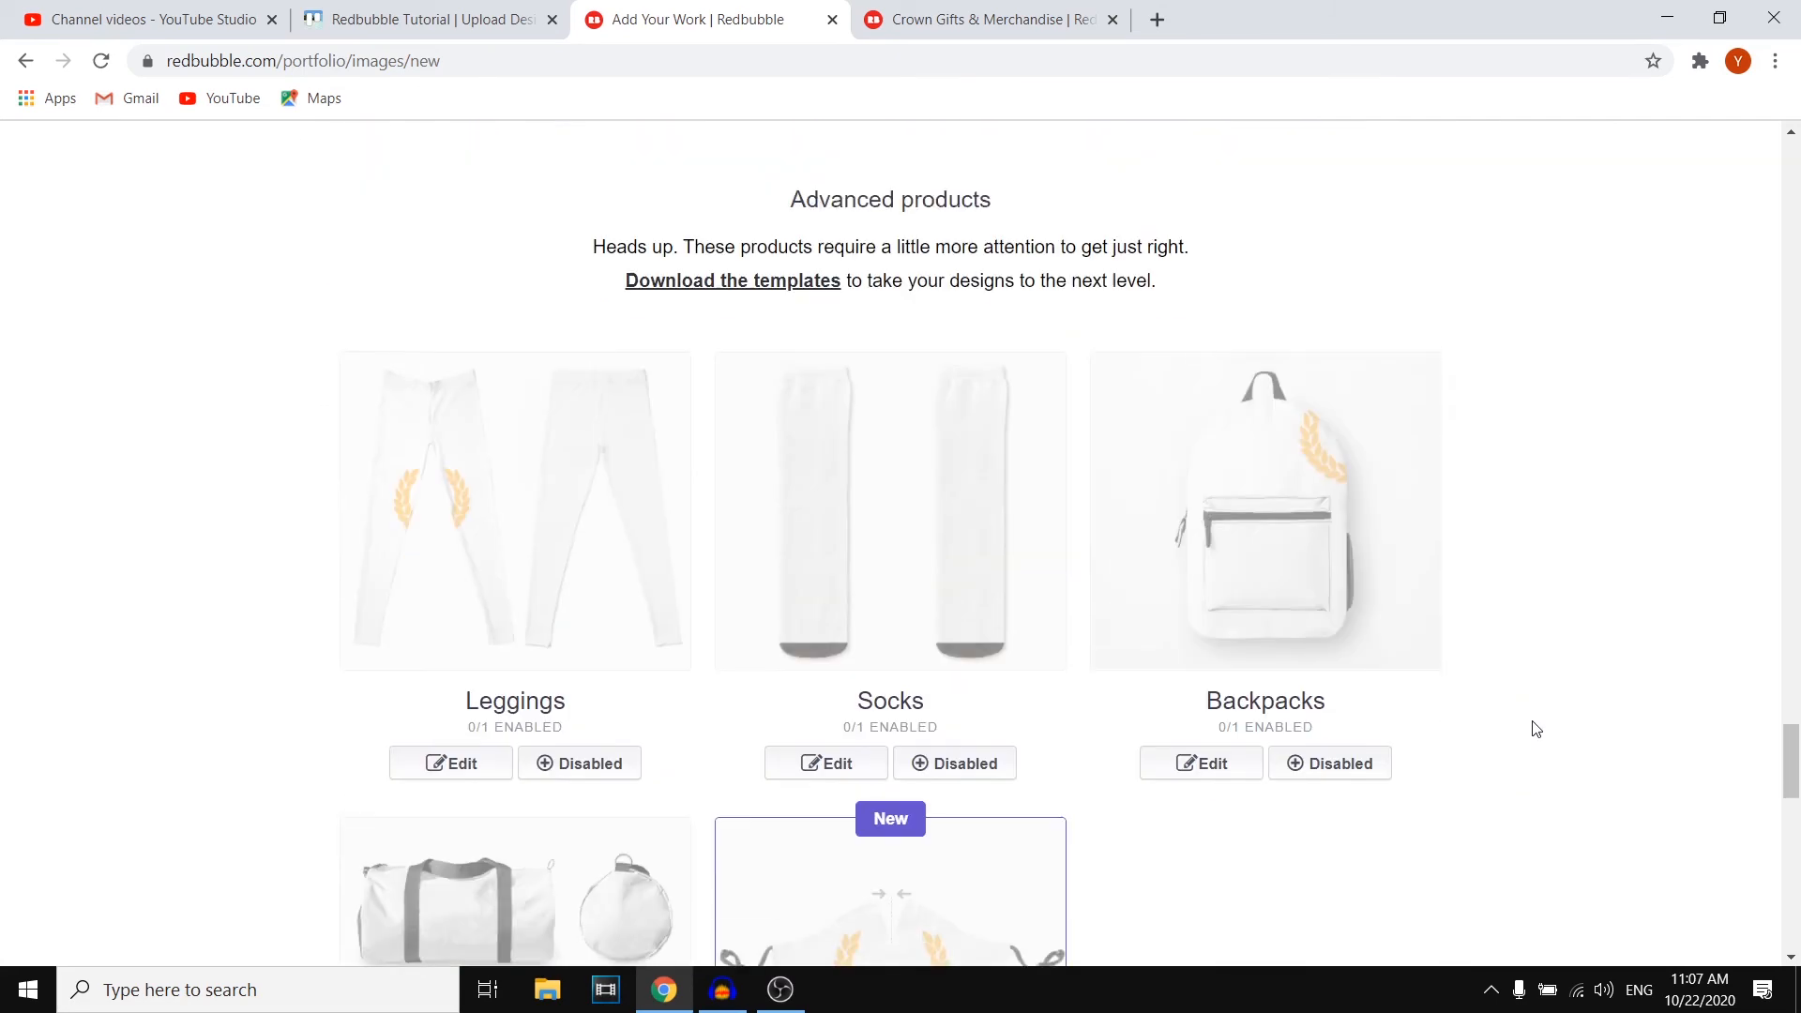
pyautogui.scroll(-20, 1535, 729)
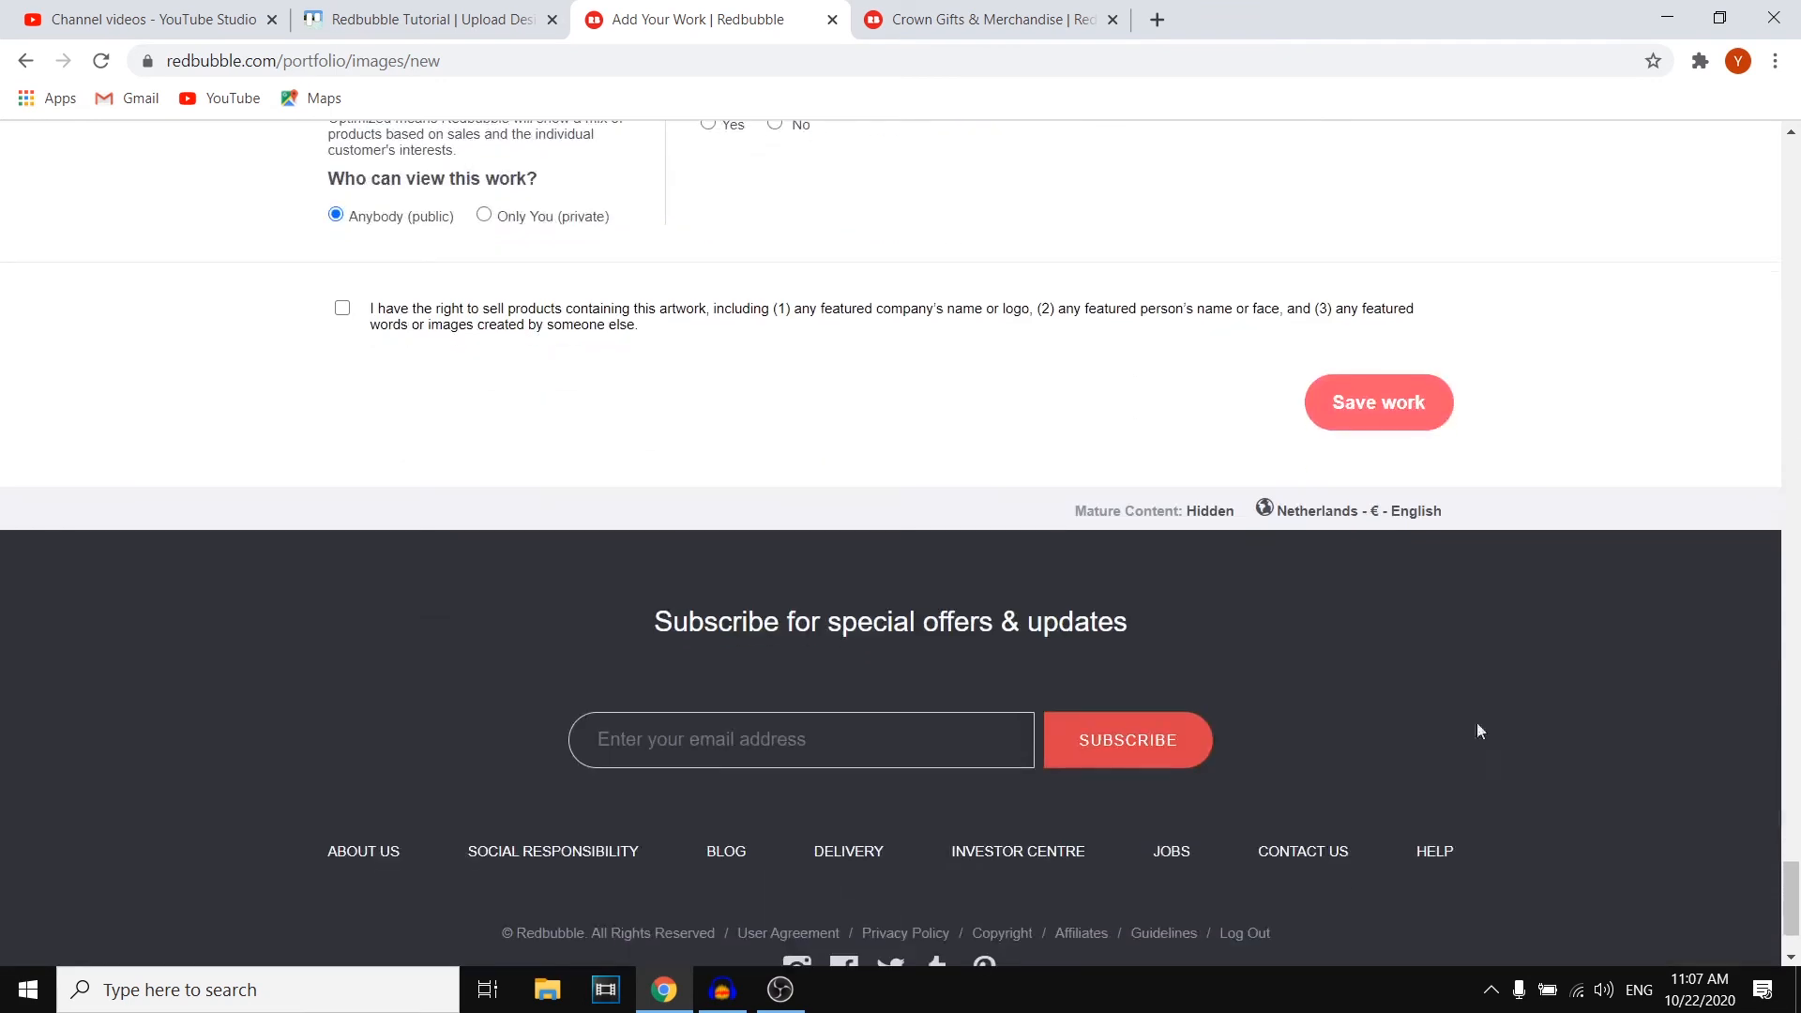
pyautogui.scroll(6, 1400, 497)
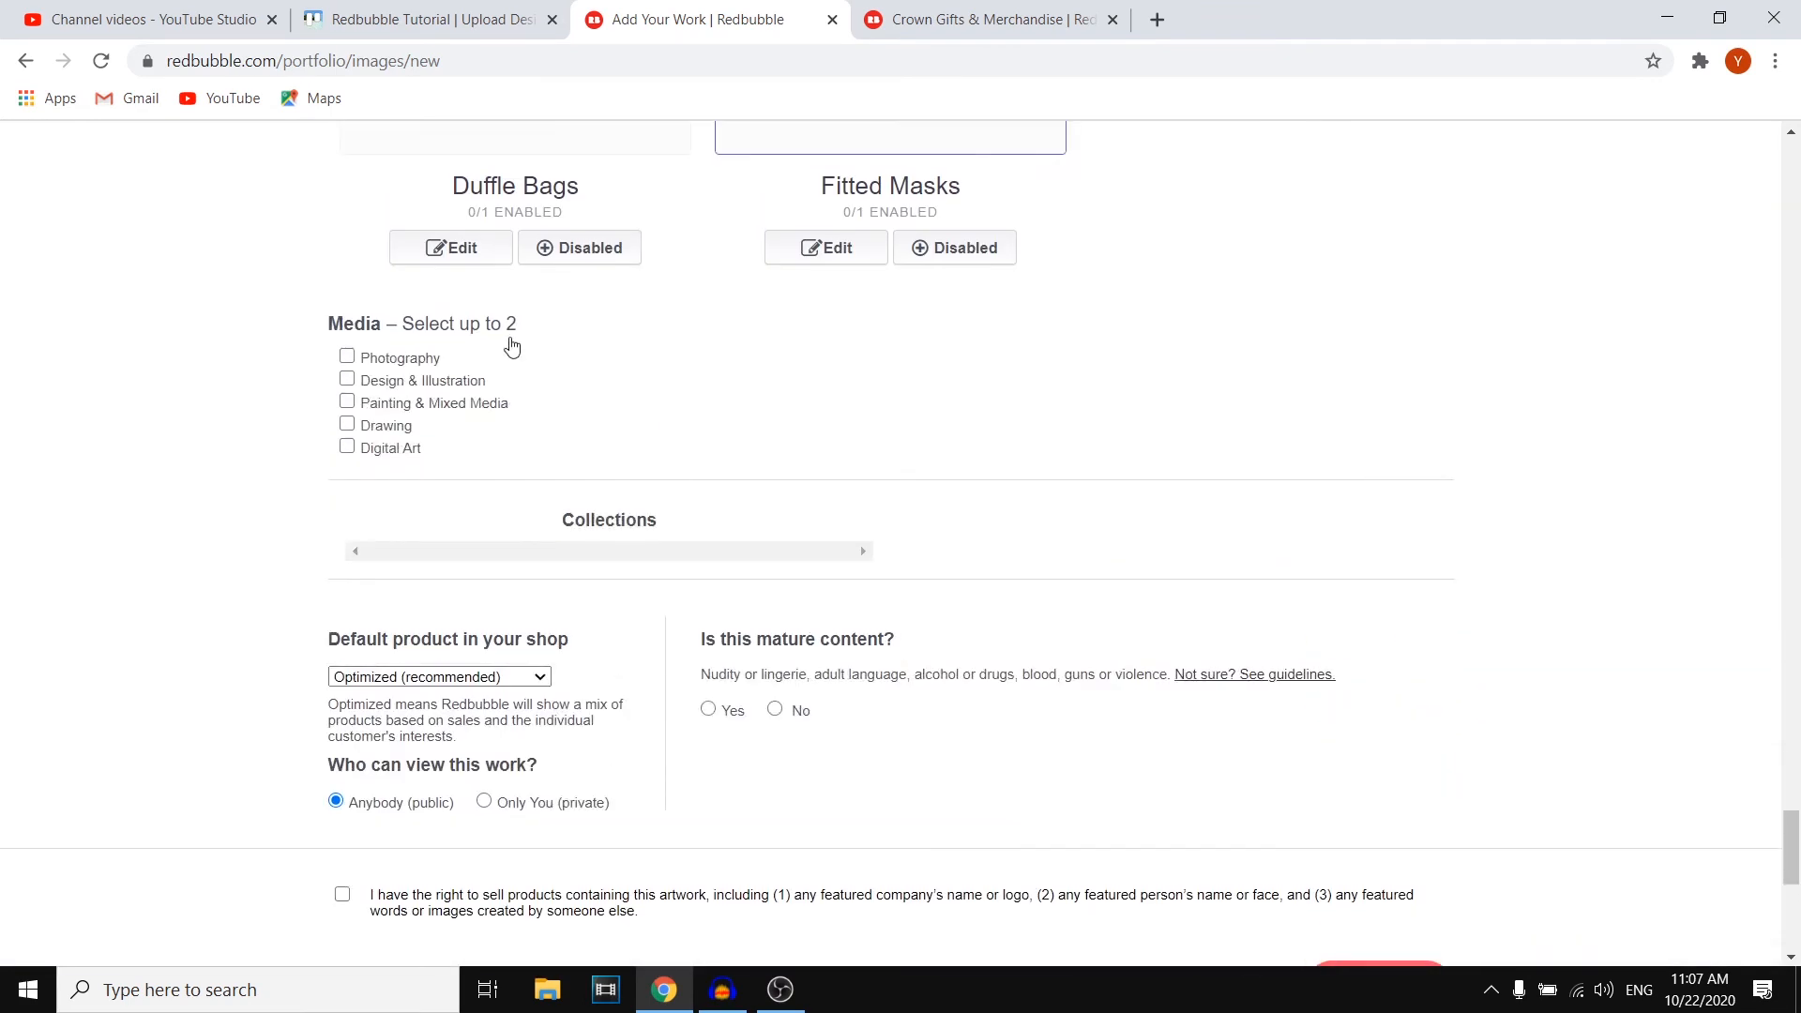
pyautogui.scroll(2, 472, 394)
# Confirm the right to sell products with this artwork, mark it as not mature content and save the work
pyautogui.scroll(-4, 462, 537)
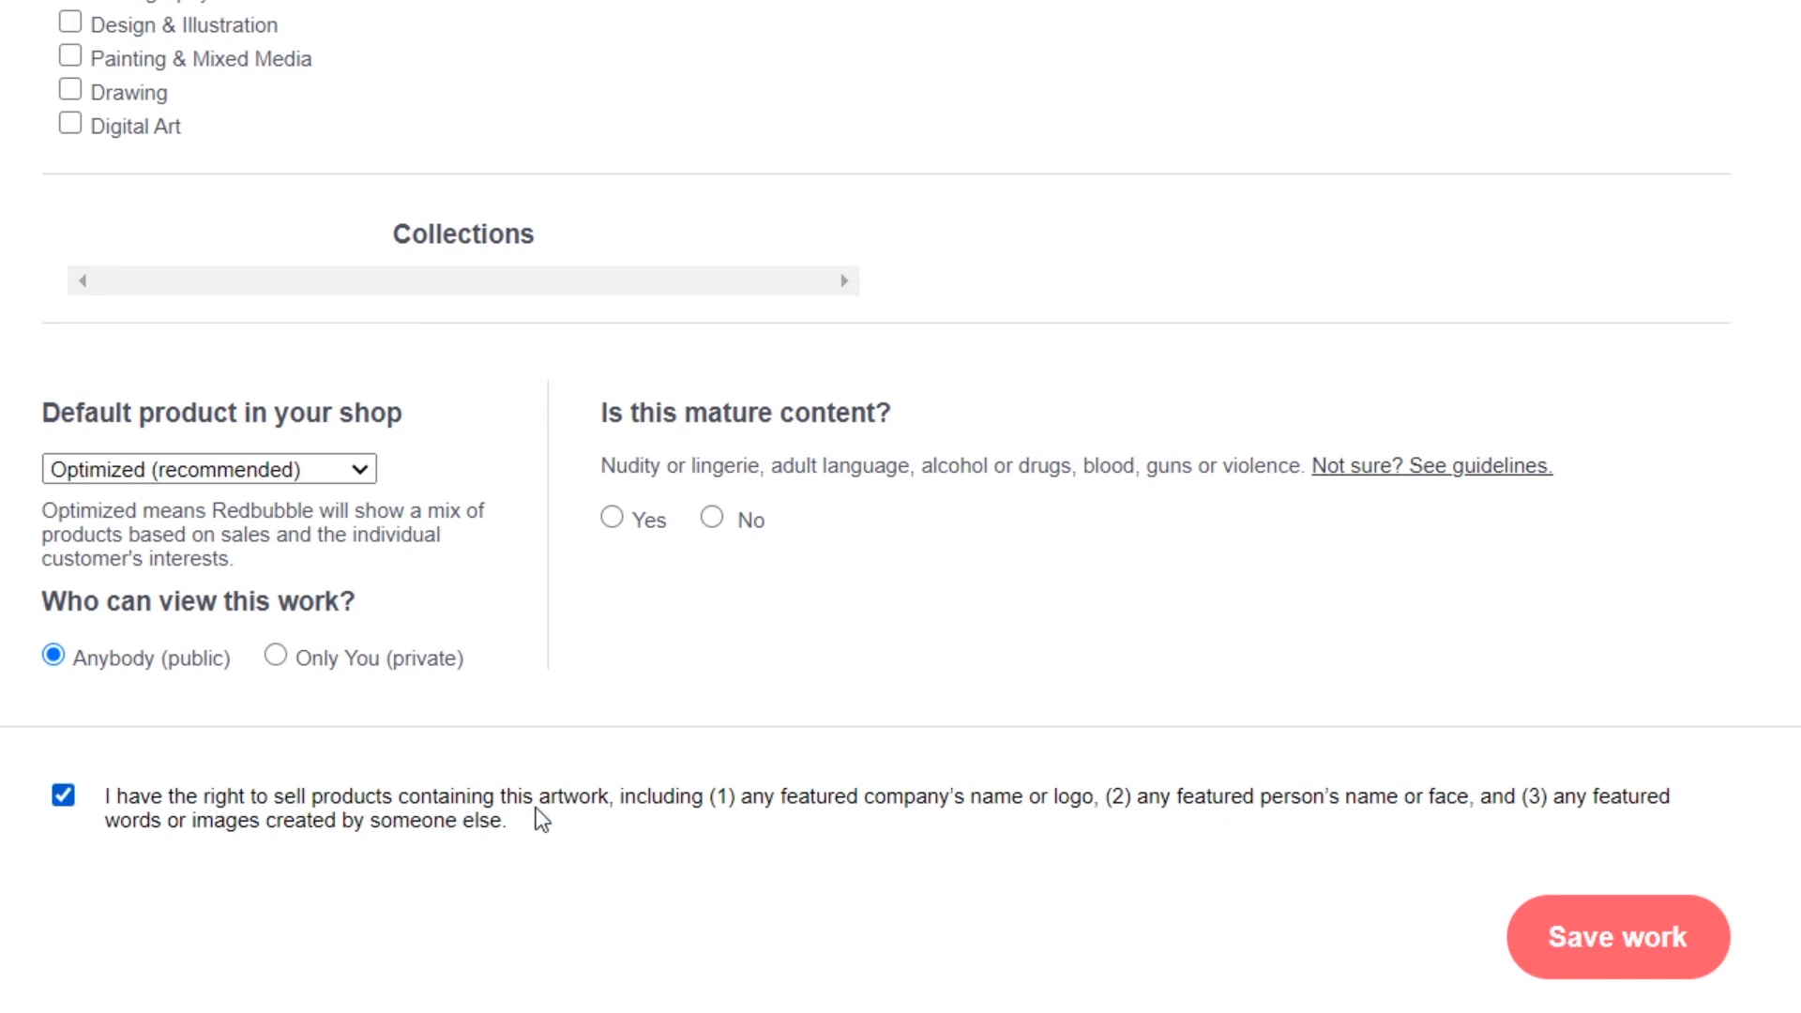
pyautogui.click(1606, 972)
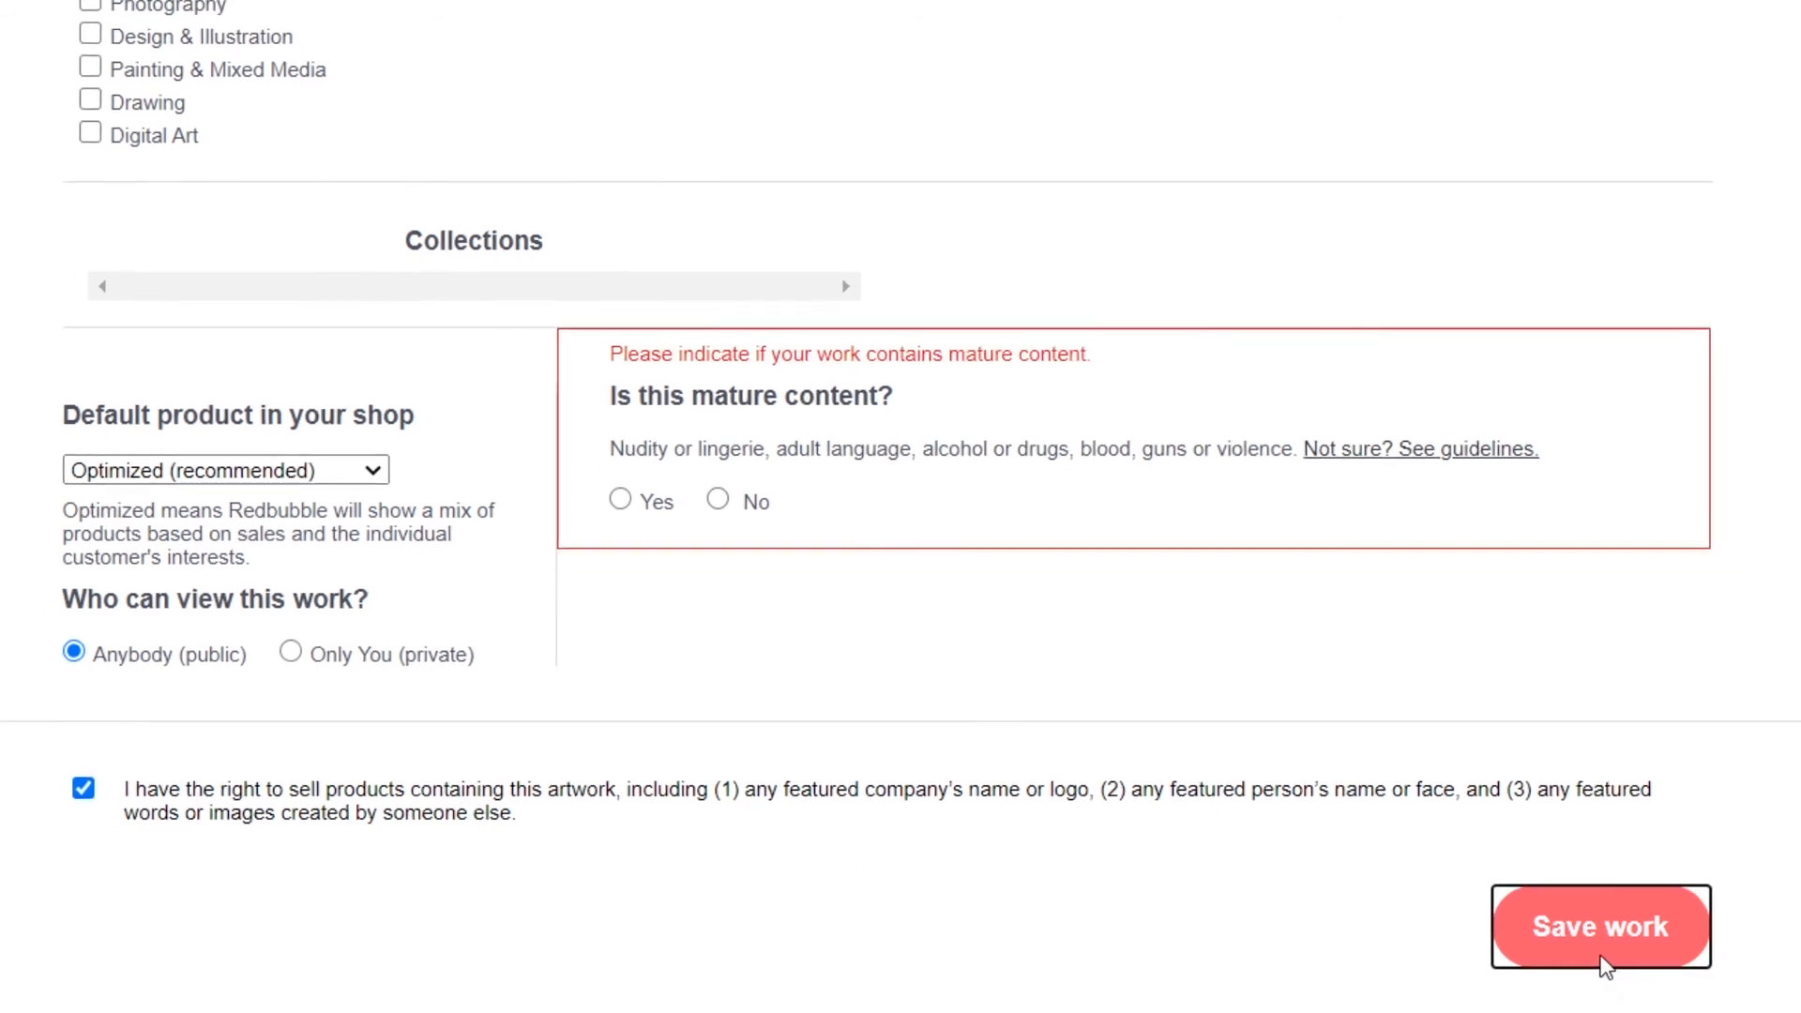
pyautogui.click(767, 507)
pyautogui.click(1548, 894)
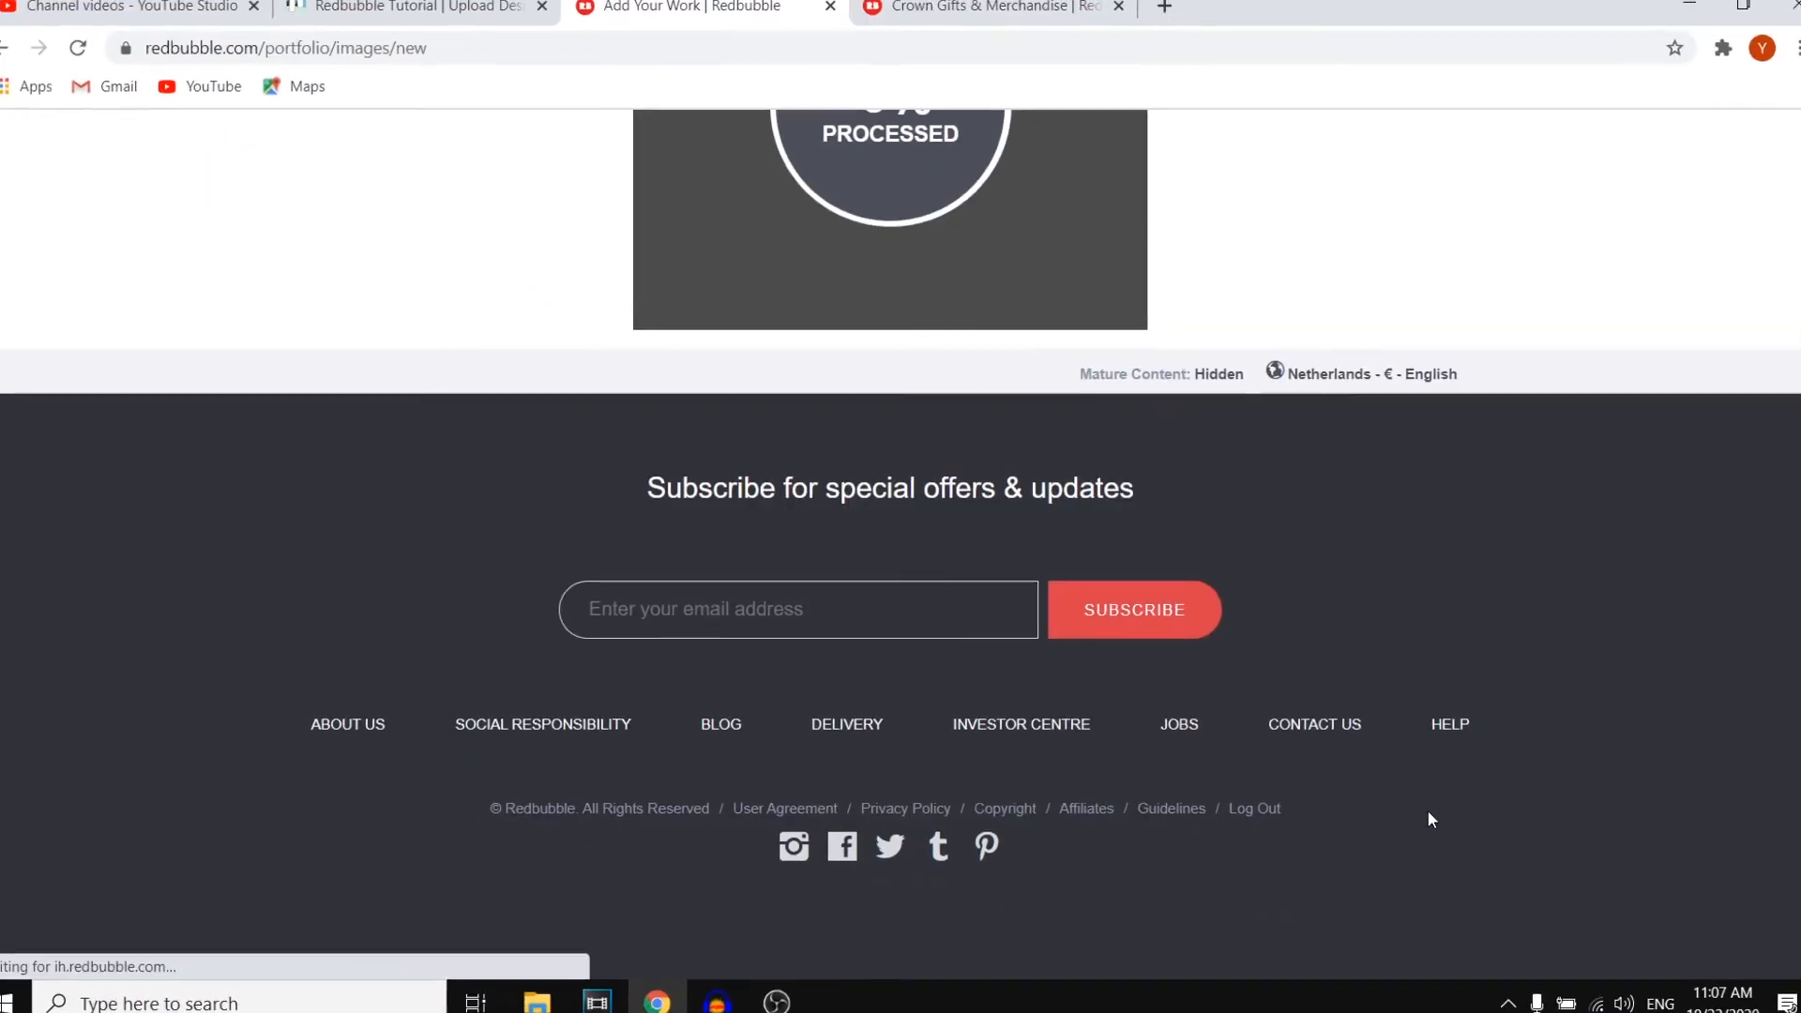
pyautogui.scroll(5, 1363, 755)
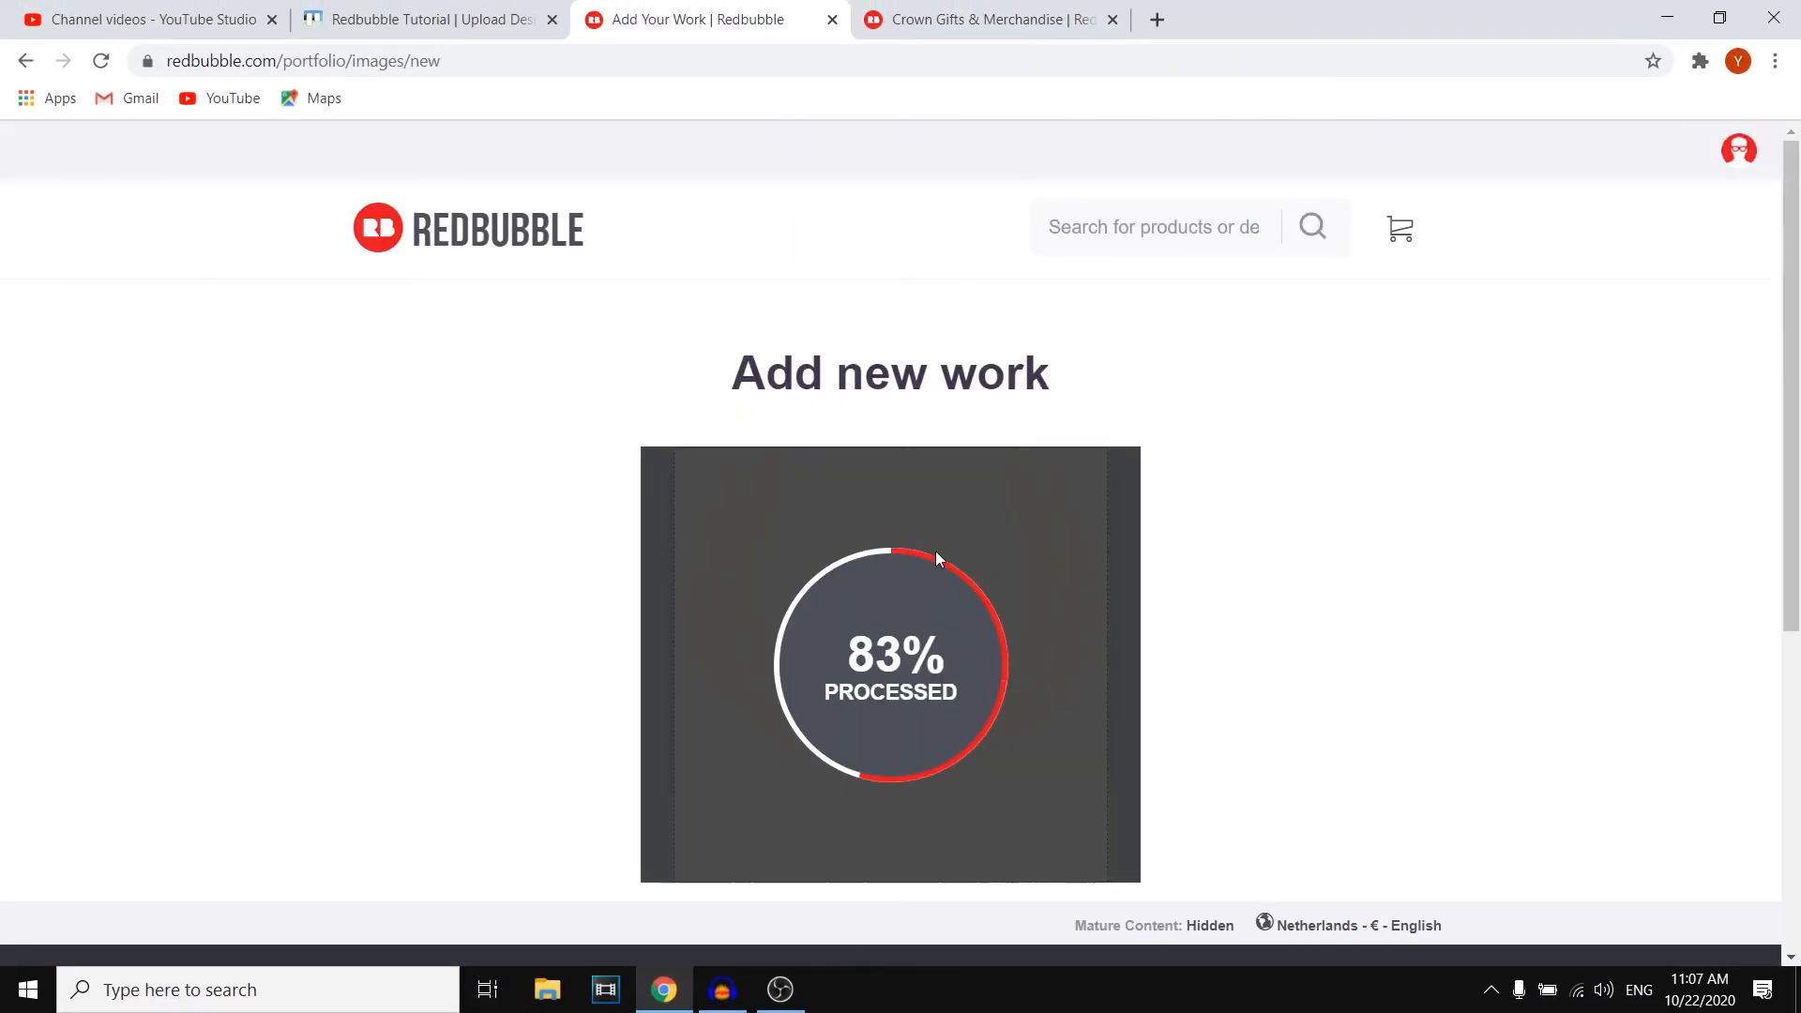
pyautogui.scroll(-2, 1206, 502)
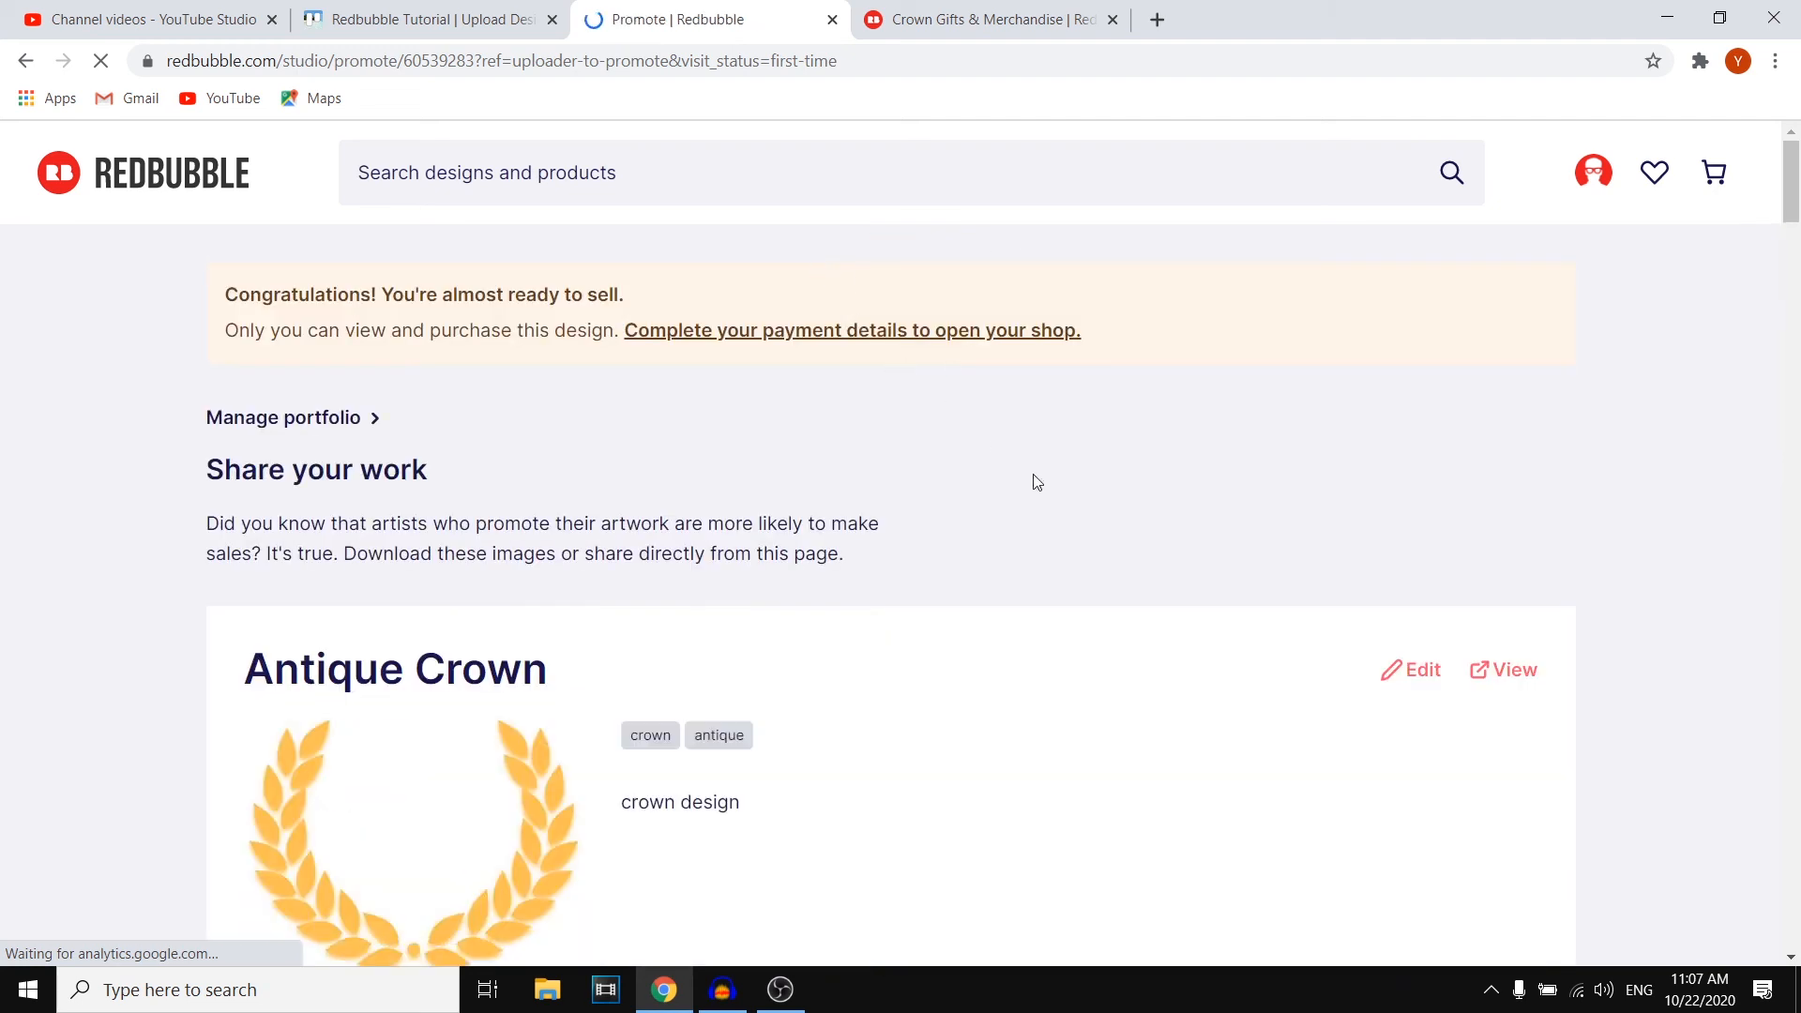
# Look over the first products on the Antique Crown sharing page and open the work's public listing in a separate tab
pyautogui.scroll(-2, 1037, 482)
pyautogui.scroll(-6, 1039, 482)
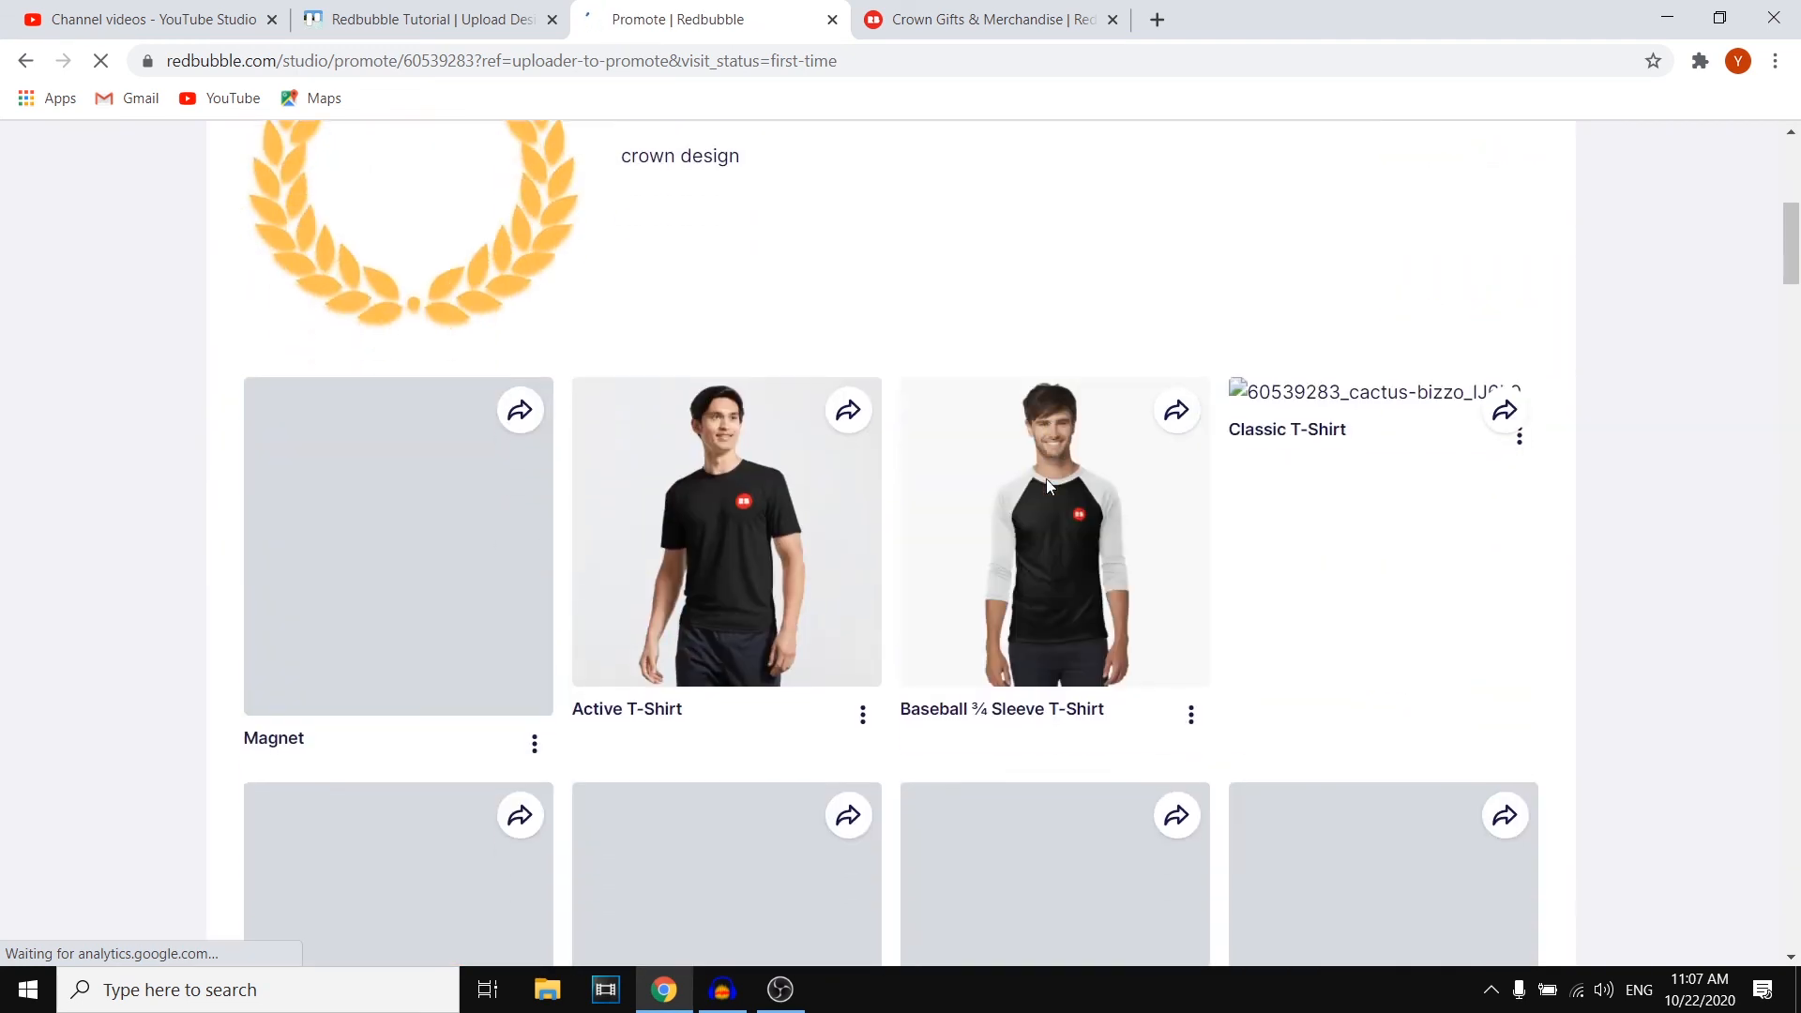
pyautogui.scroll(-8, 1675, 591)
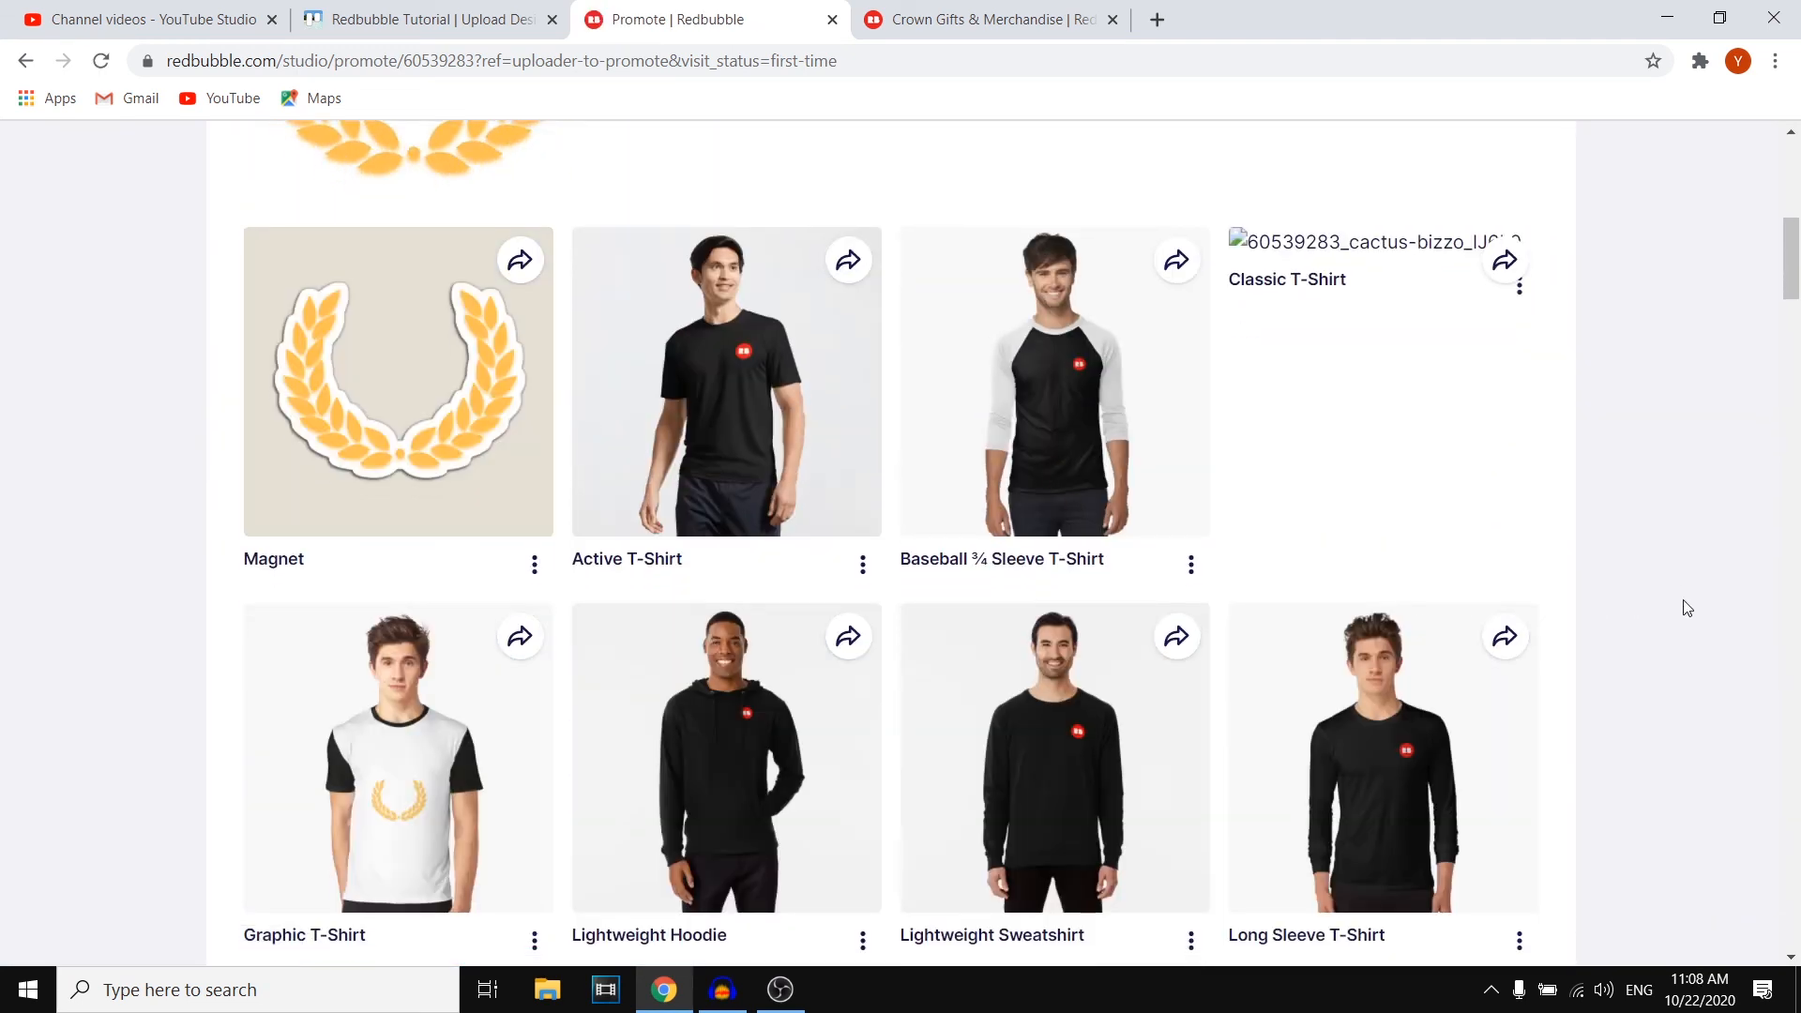
pyautogui.scroll(6, 1668, 591)
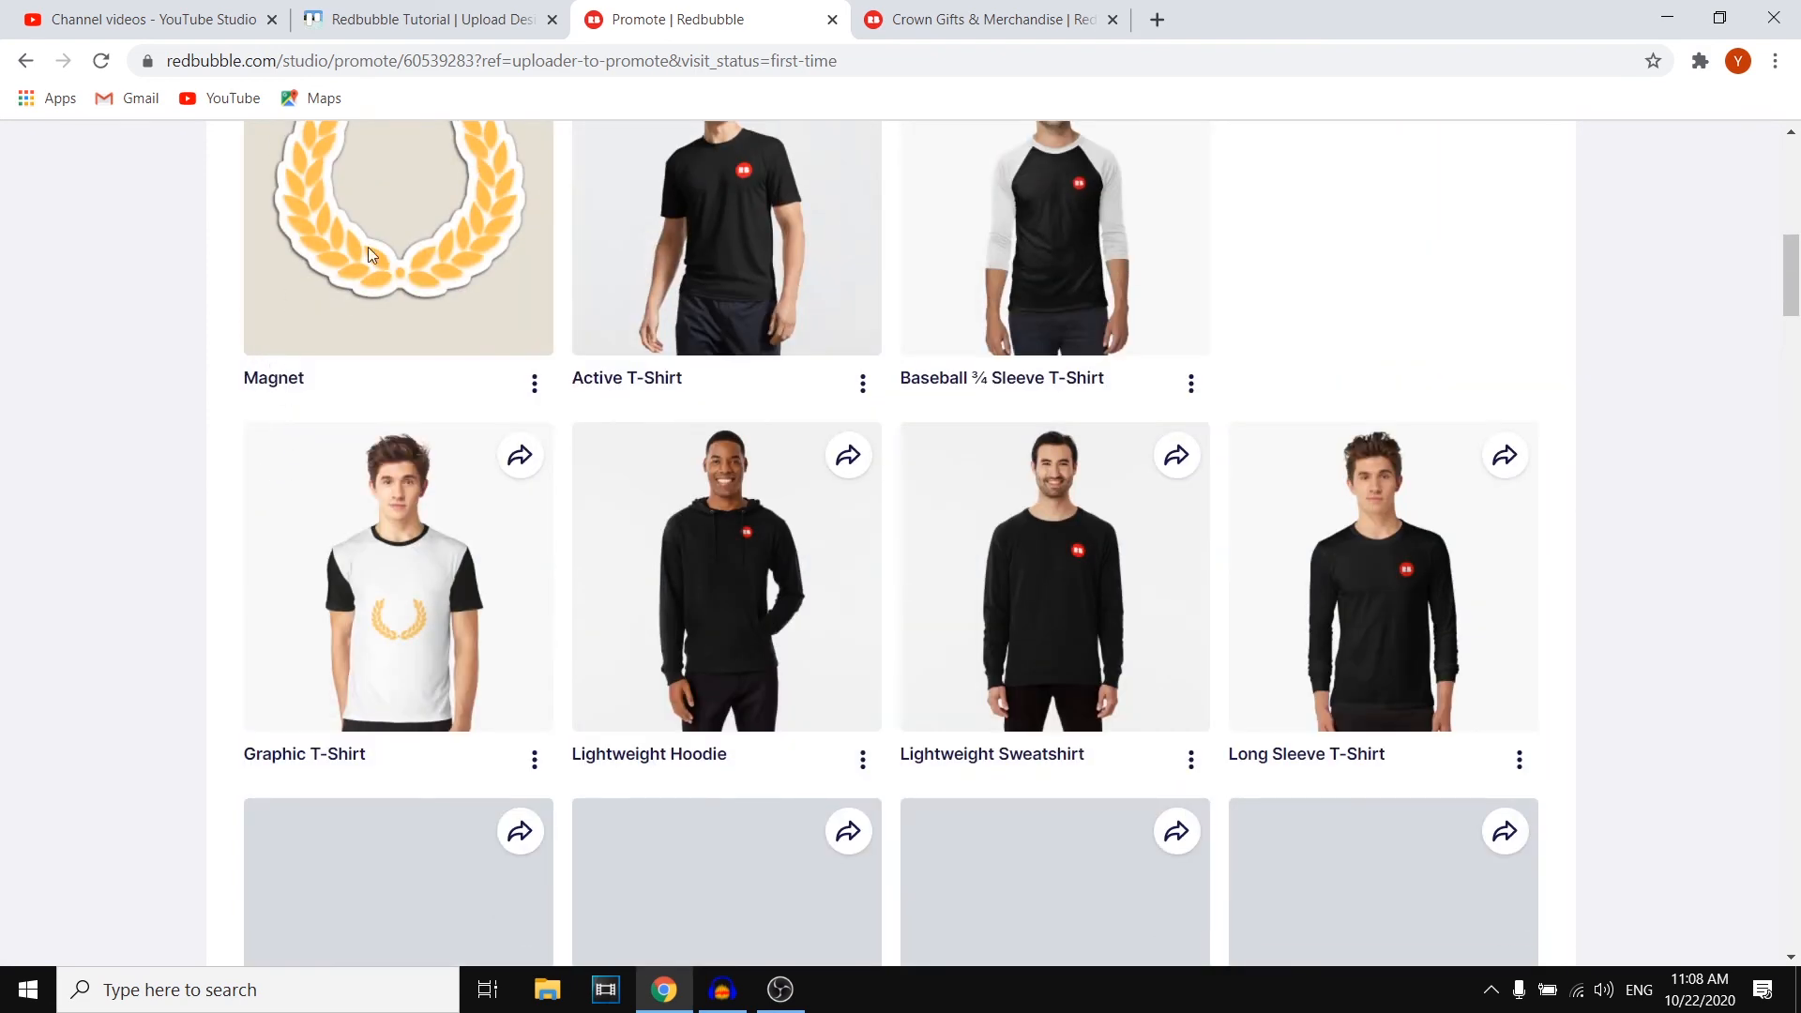
pyautogui.scroll(2, 620, 408)
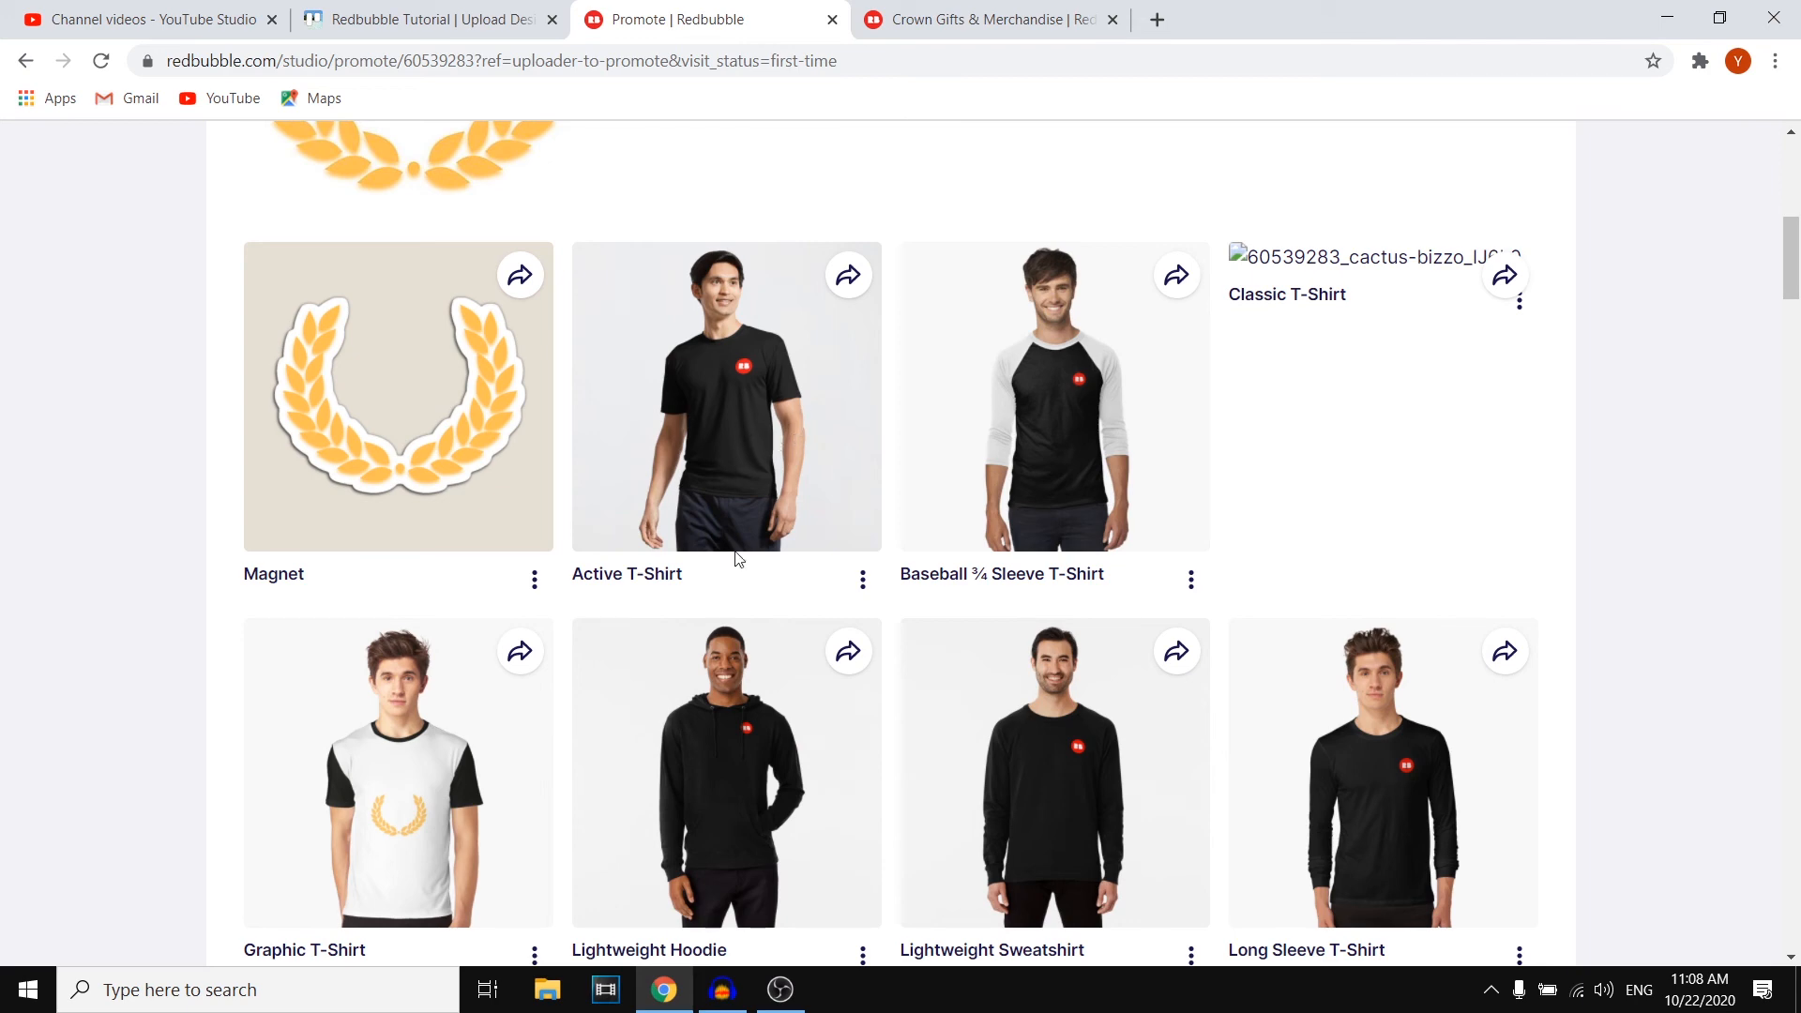
pyautogui.scroll(4, 1161, 368)
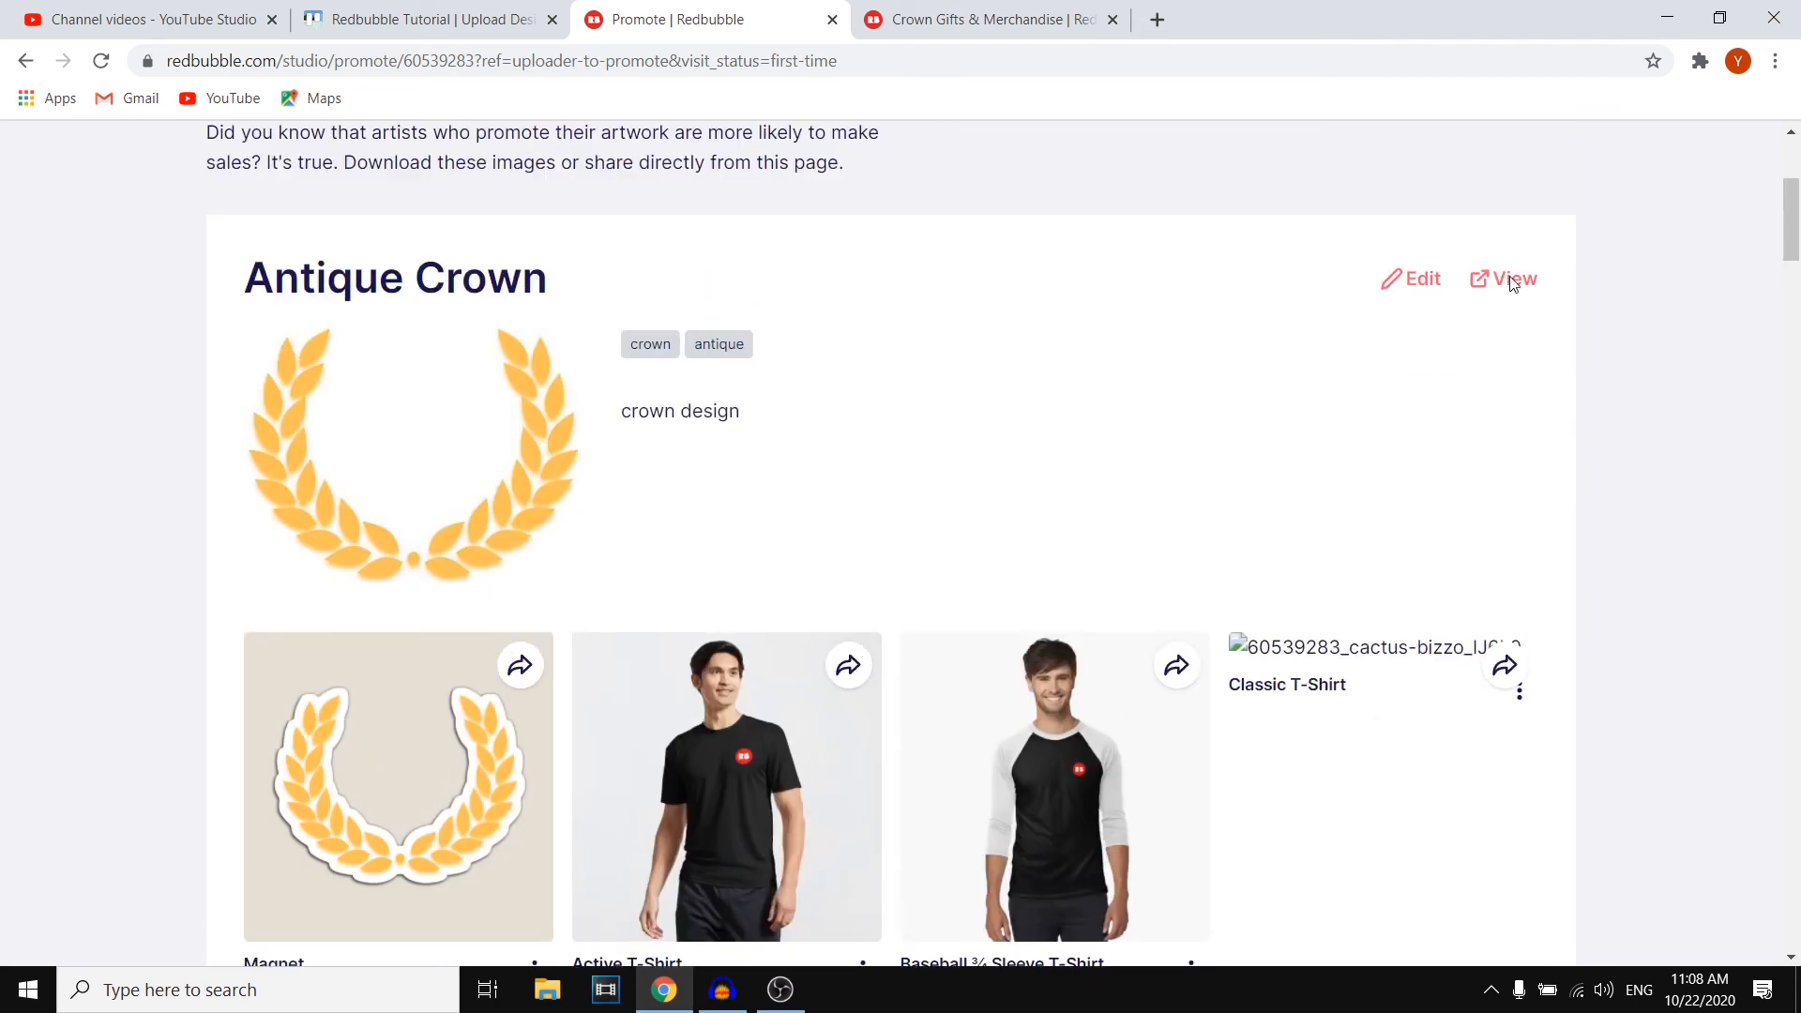
pyautogui.click(1511, 281)
pyautogui.click(653, 12)
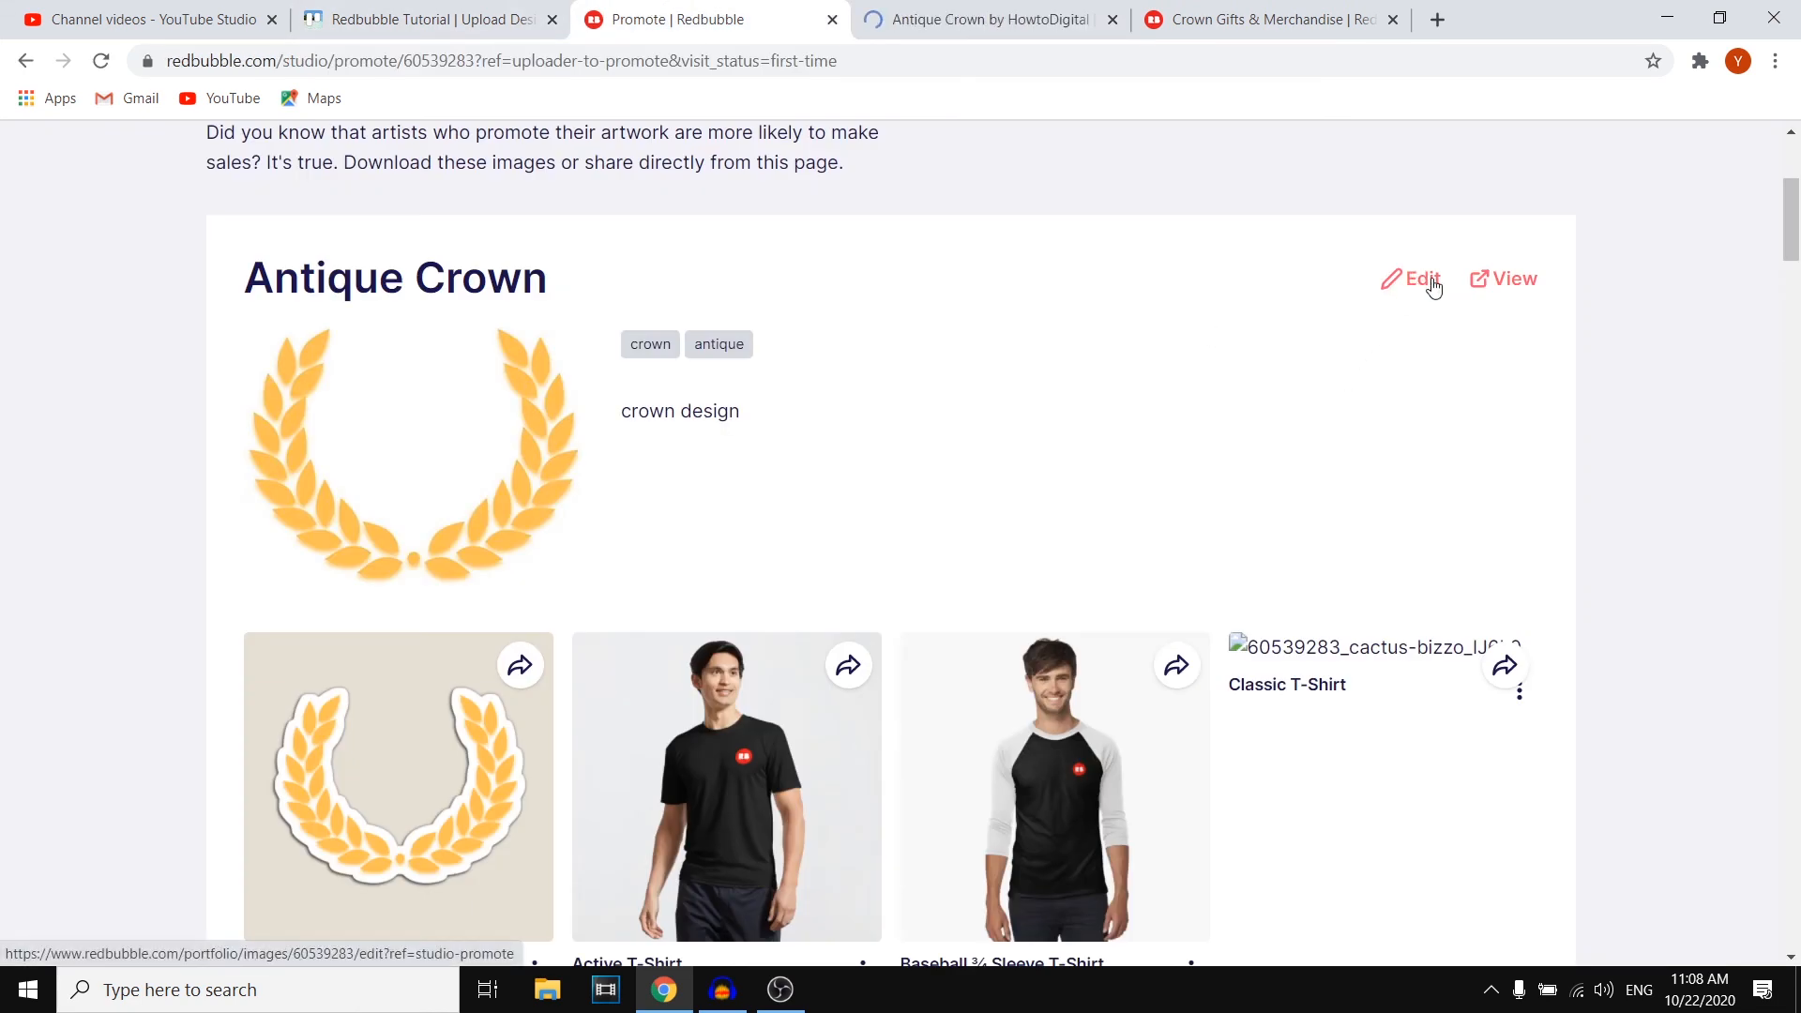
# Browse the remaining clothing, sticker and laptop product images on the Antique Crown sharing page
pyautogui.scroll(-20, 1356, 353)
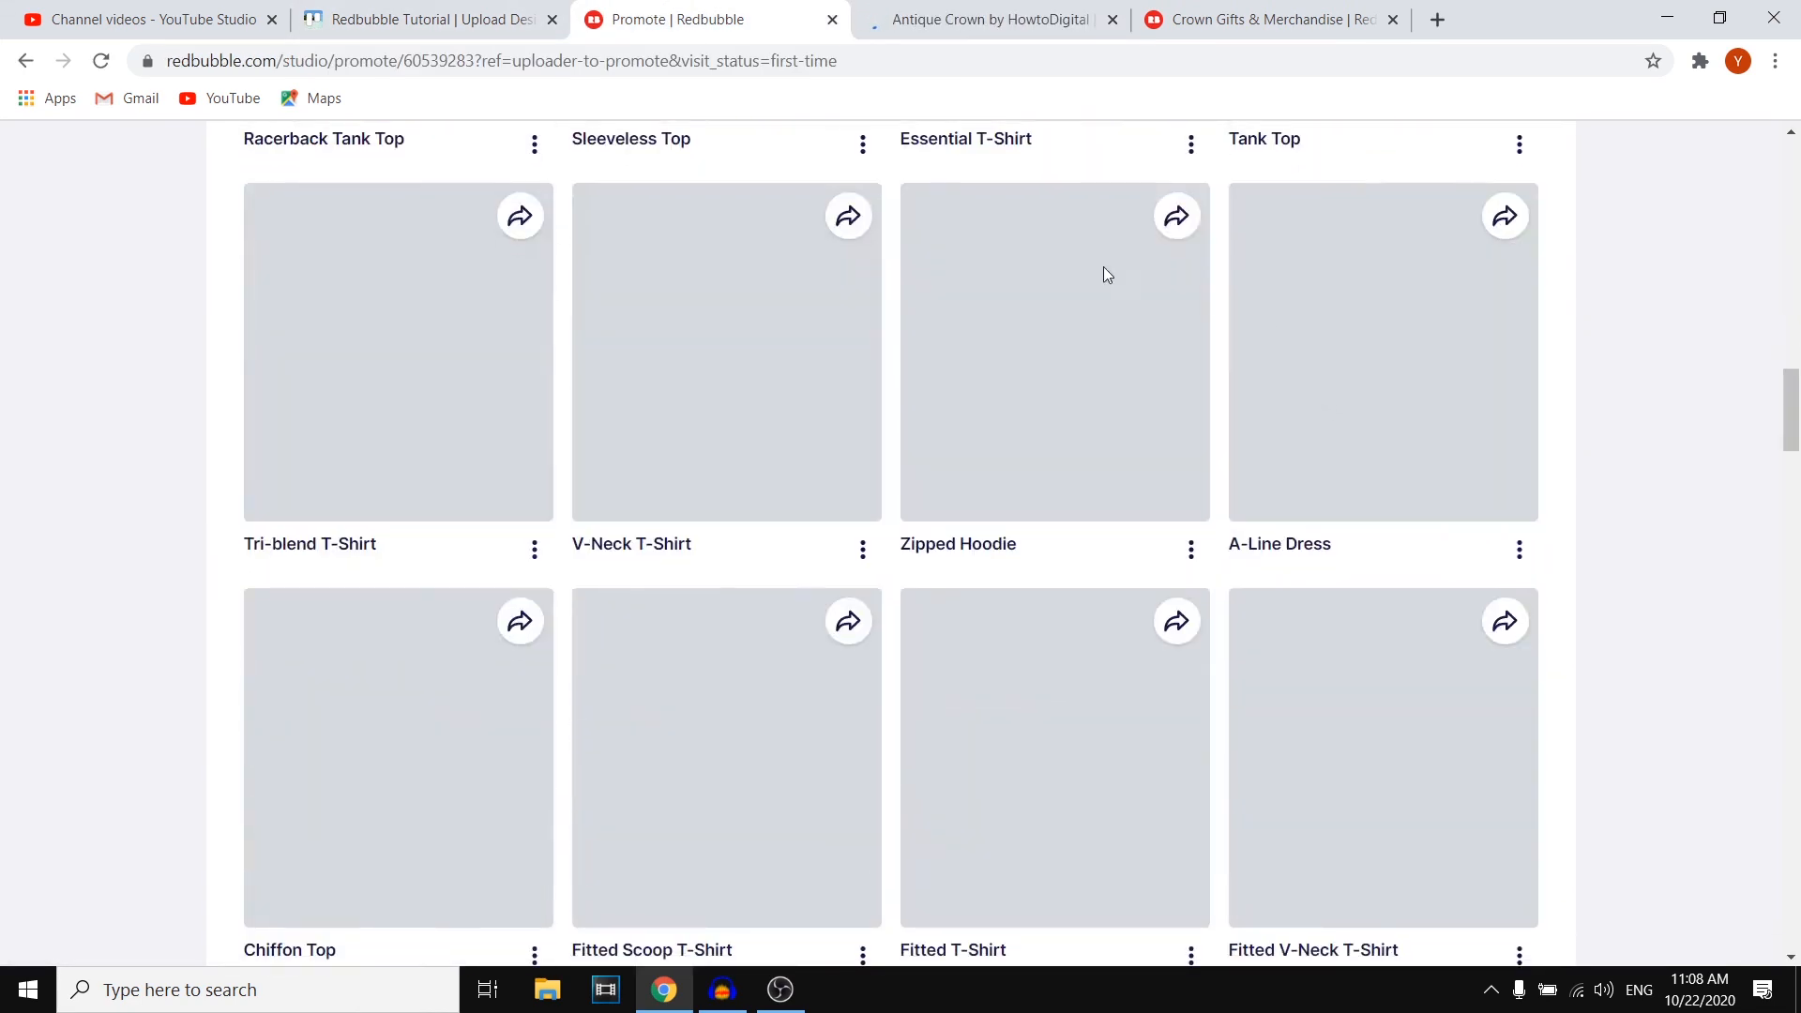
pyautogui.scroll(-10, 1266, 522)
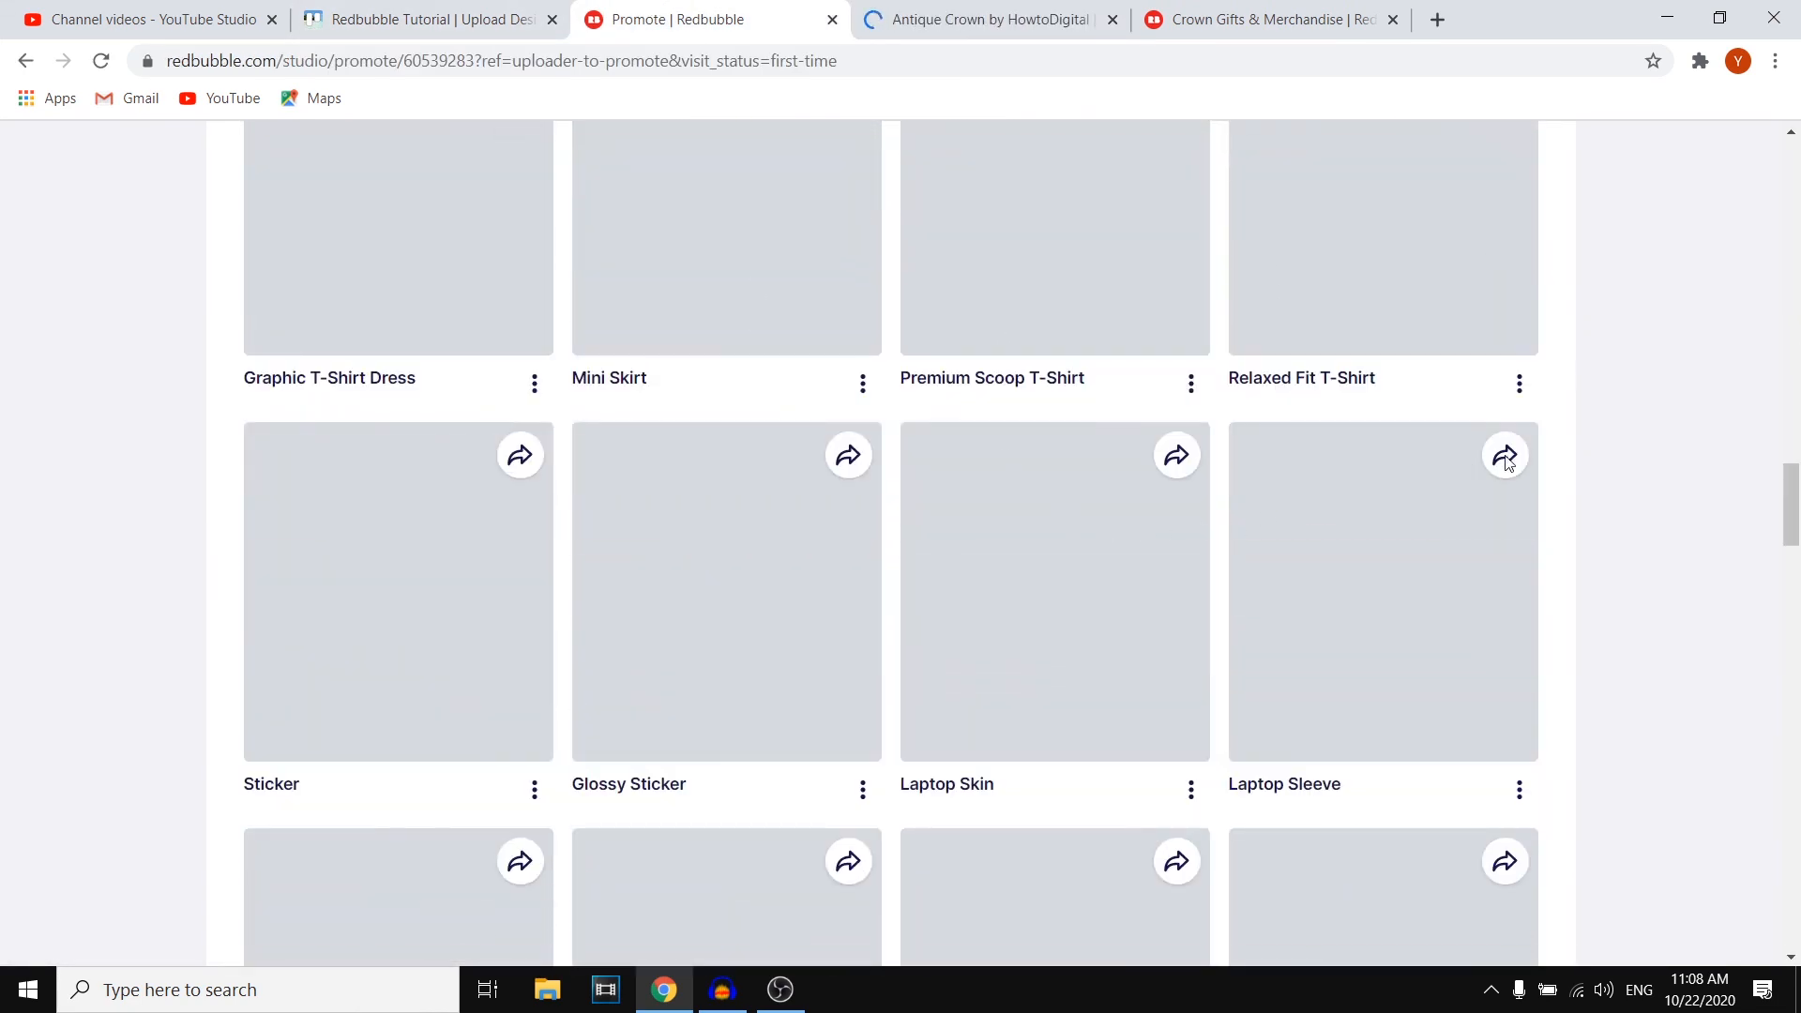
pyautogui.scroll(-8, 1501, 551)
pyautogui.scroll(20, 1501, 553)
pyautogui.scroll(-4, 1505, 563)
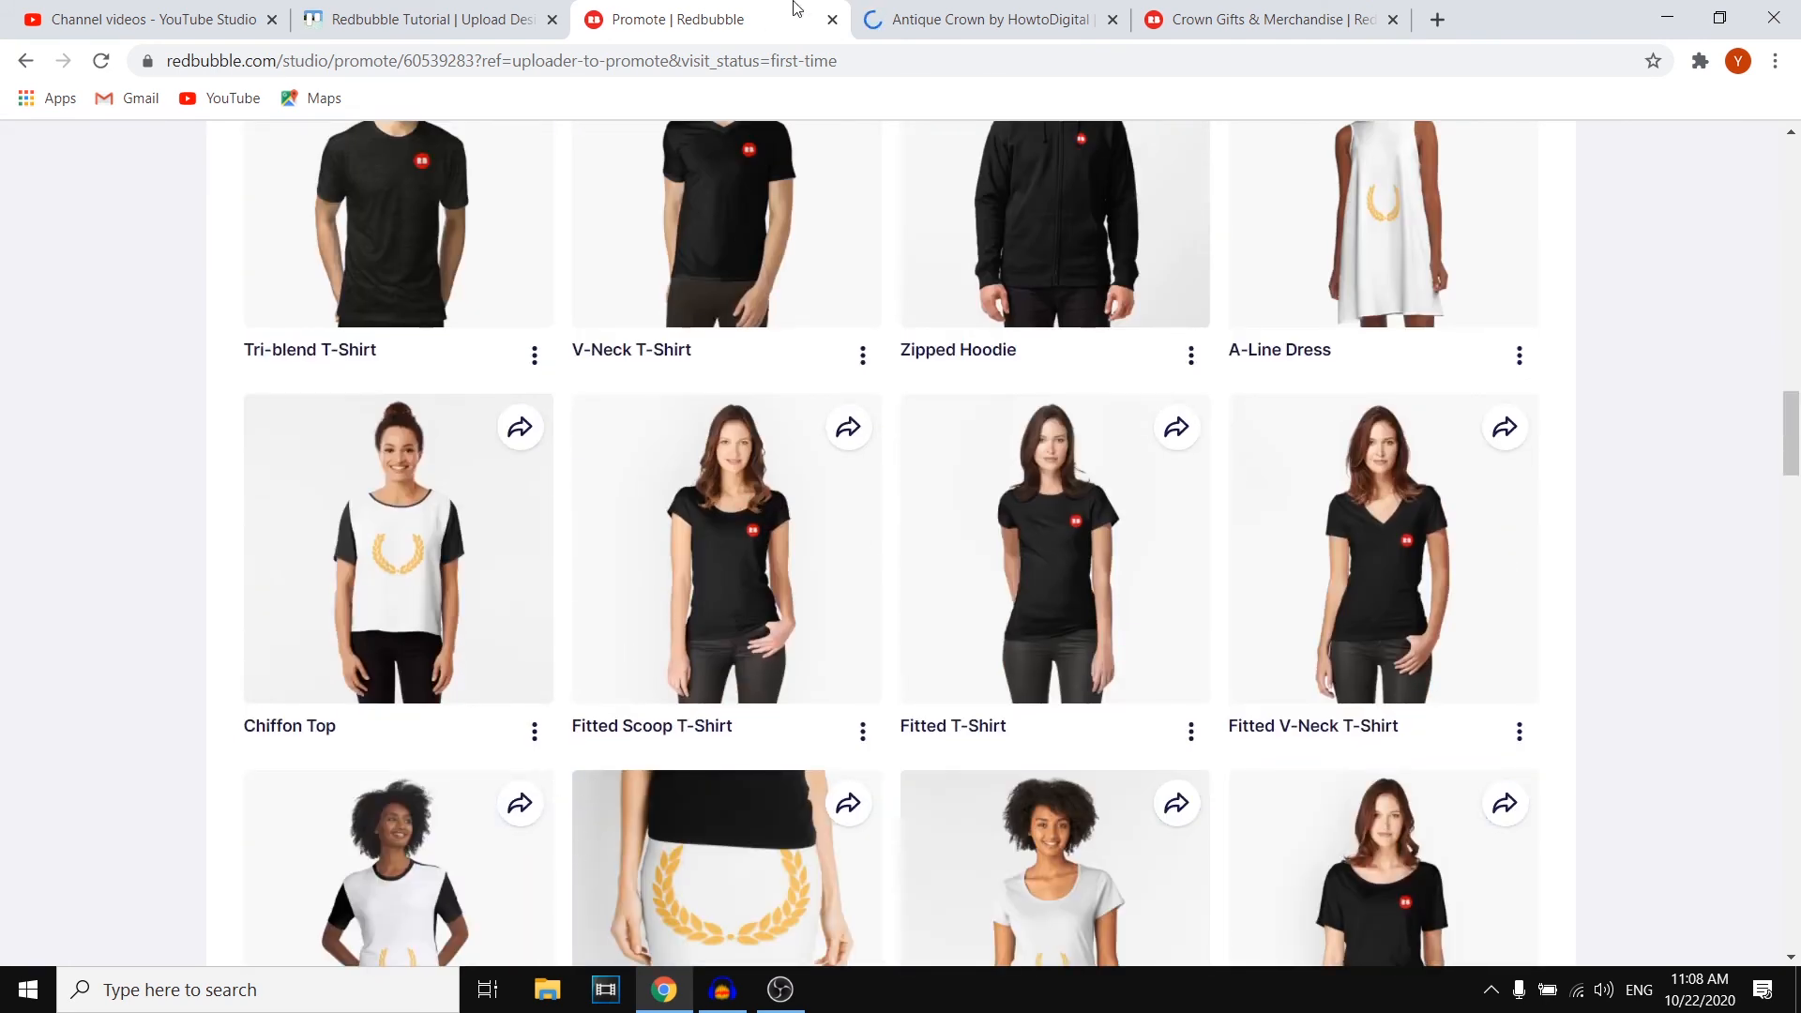
# Switch to the public Antique Crown listing and look through its shop products and their prices
pyautogui.click(947, 19)
pyautogui.scroll(-5, 1499, 482)
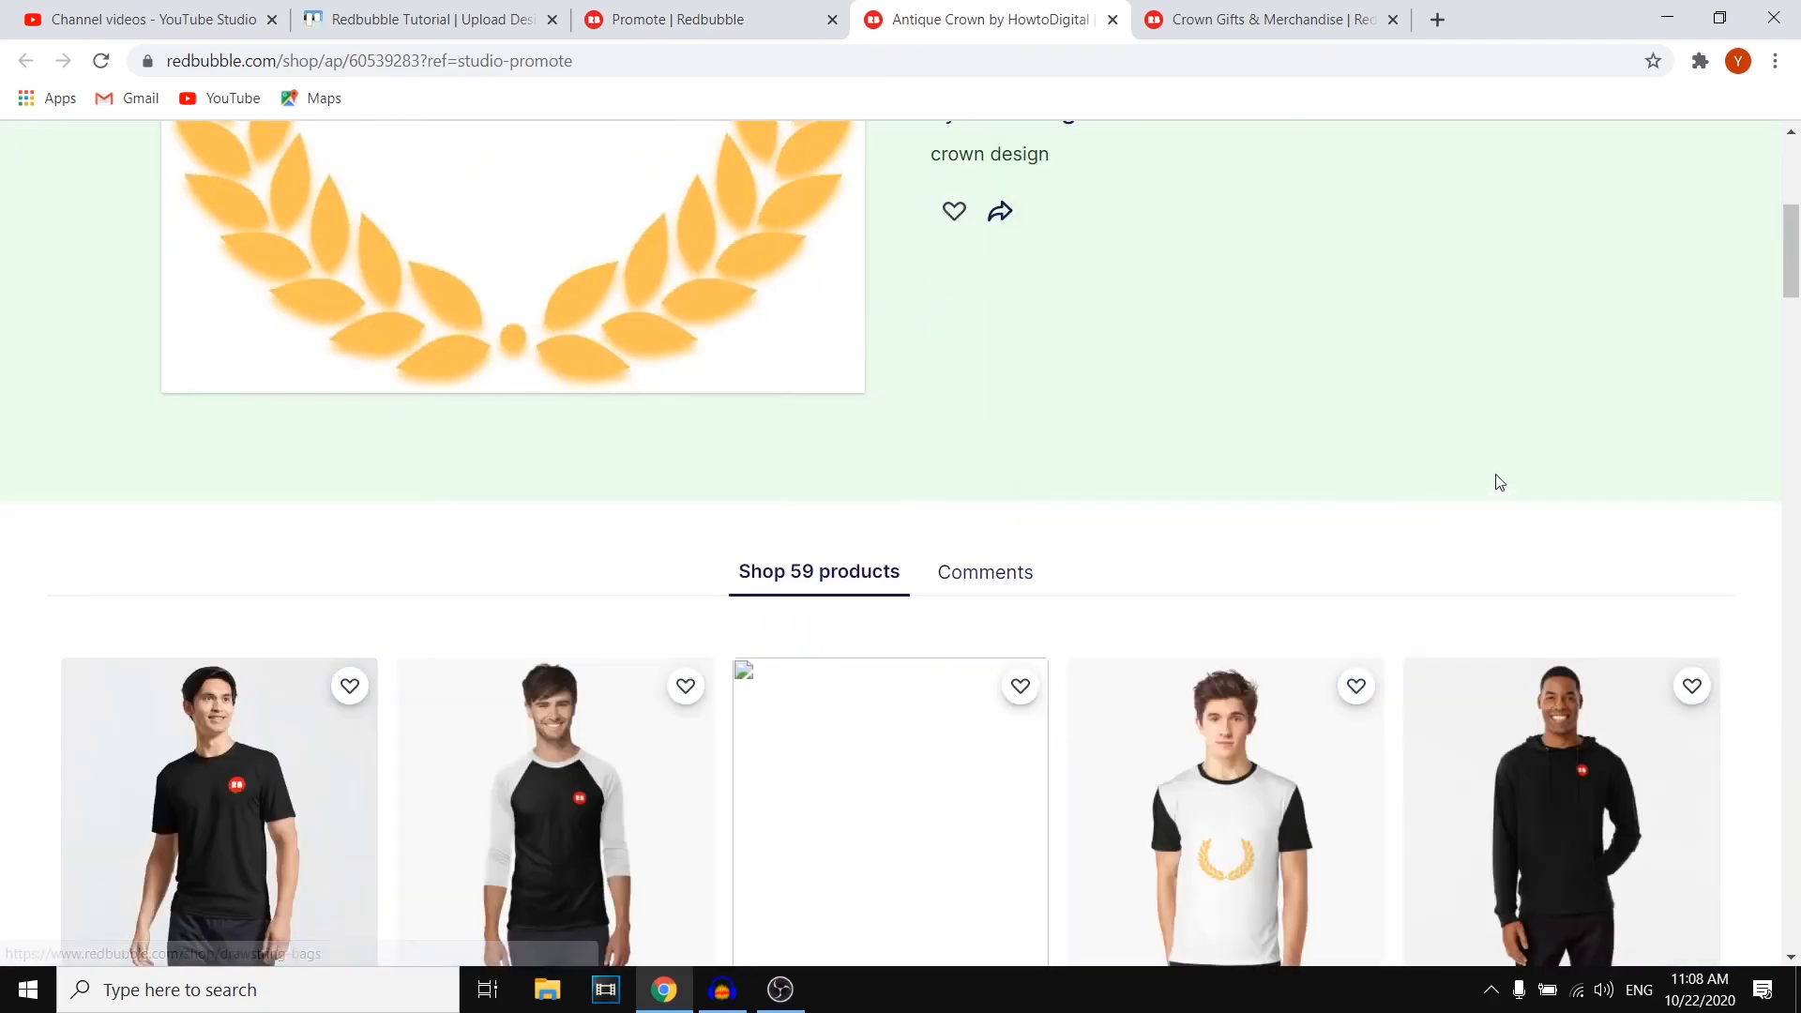
pyautogui.scroll(7, 1500, 464)
pyautogui.scroll(-10, 1501, 460)
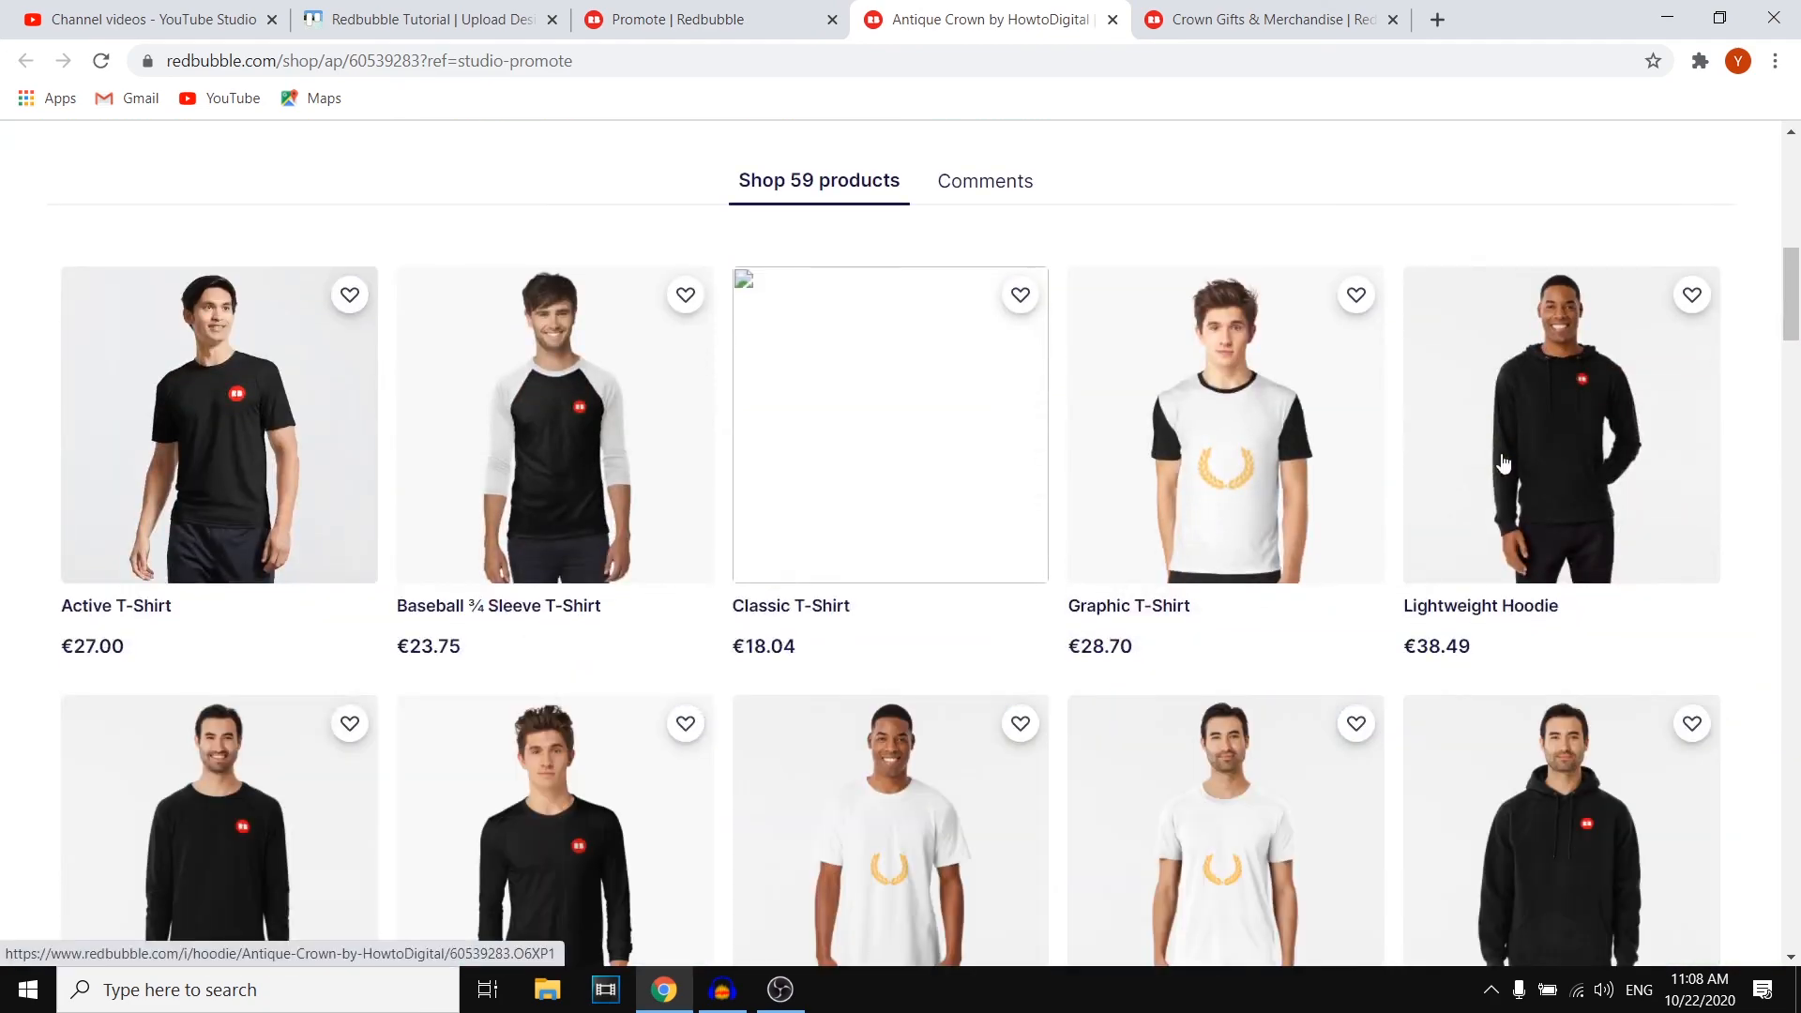
pyautogui.scroll(-10, 1504, 463)
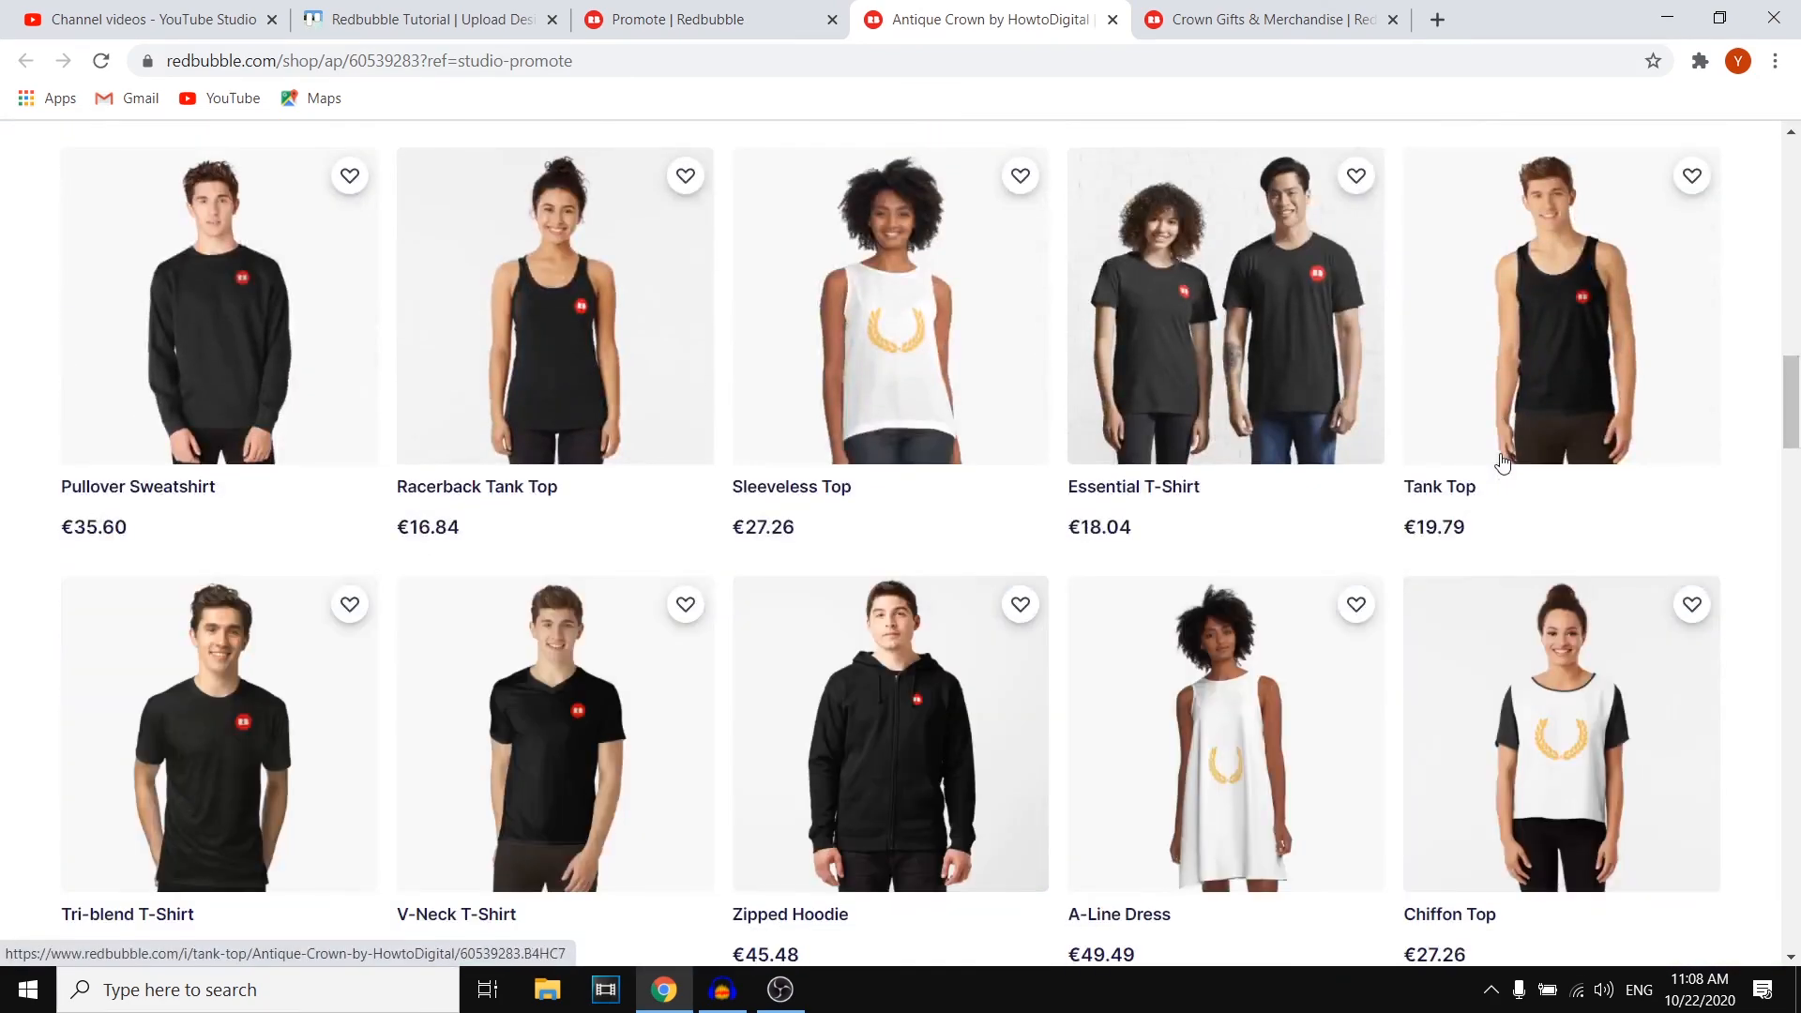
pyautogui.scroll(-10, 1502, 462)
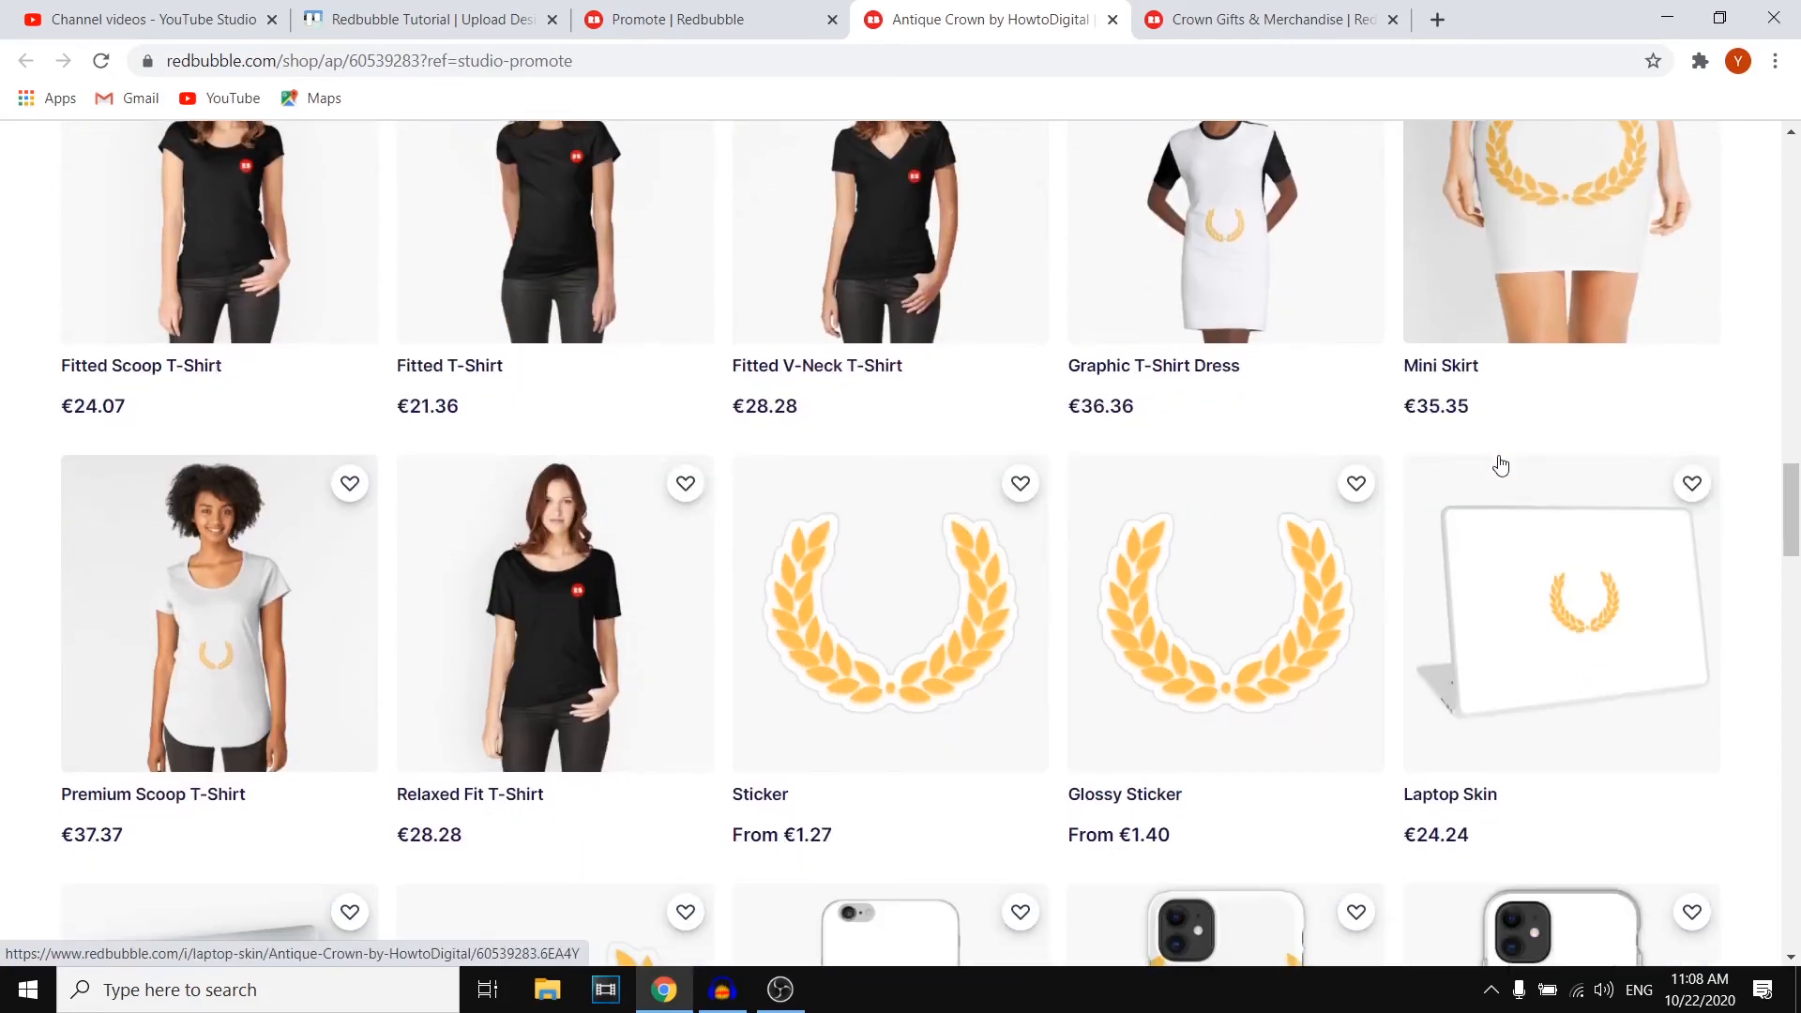
pyautogui.scroll(-4, 1134, 474)
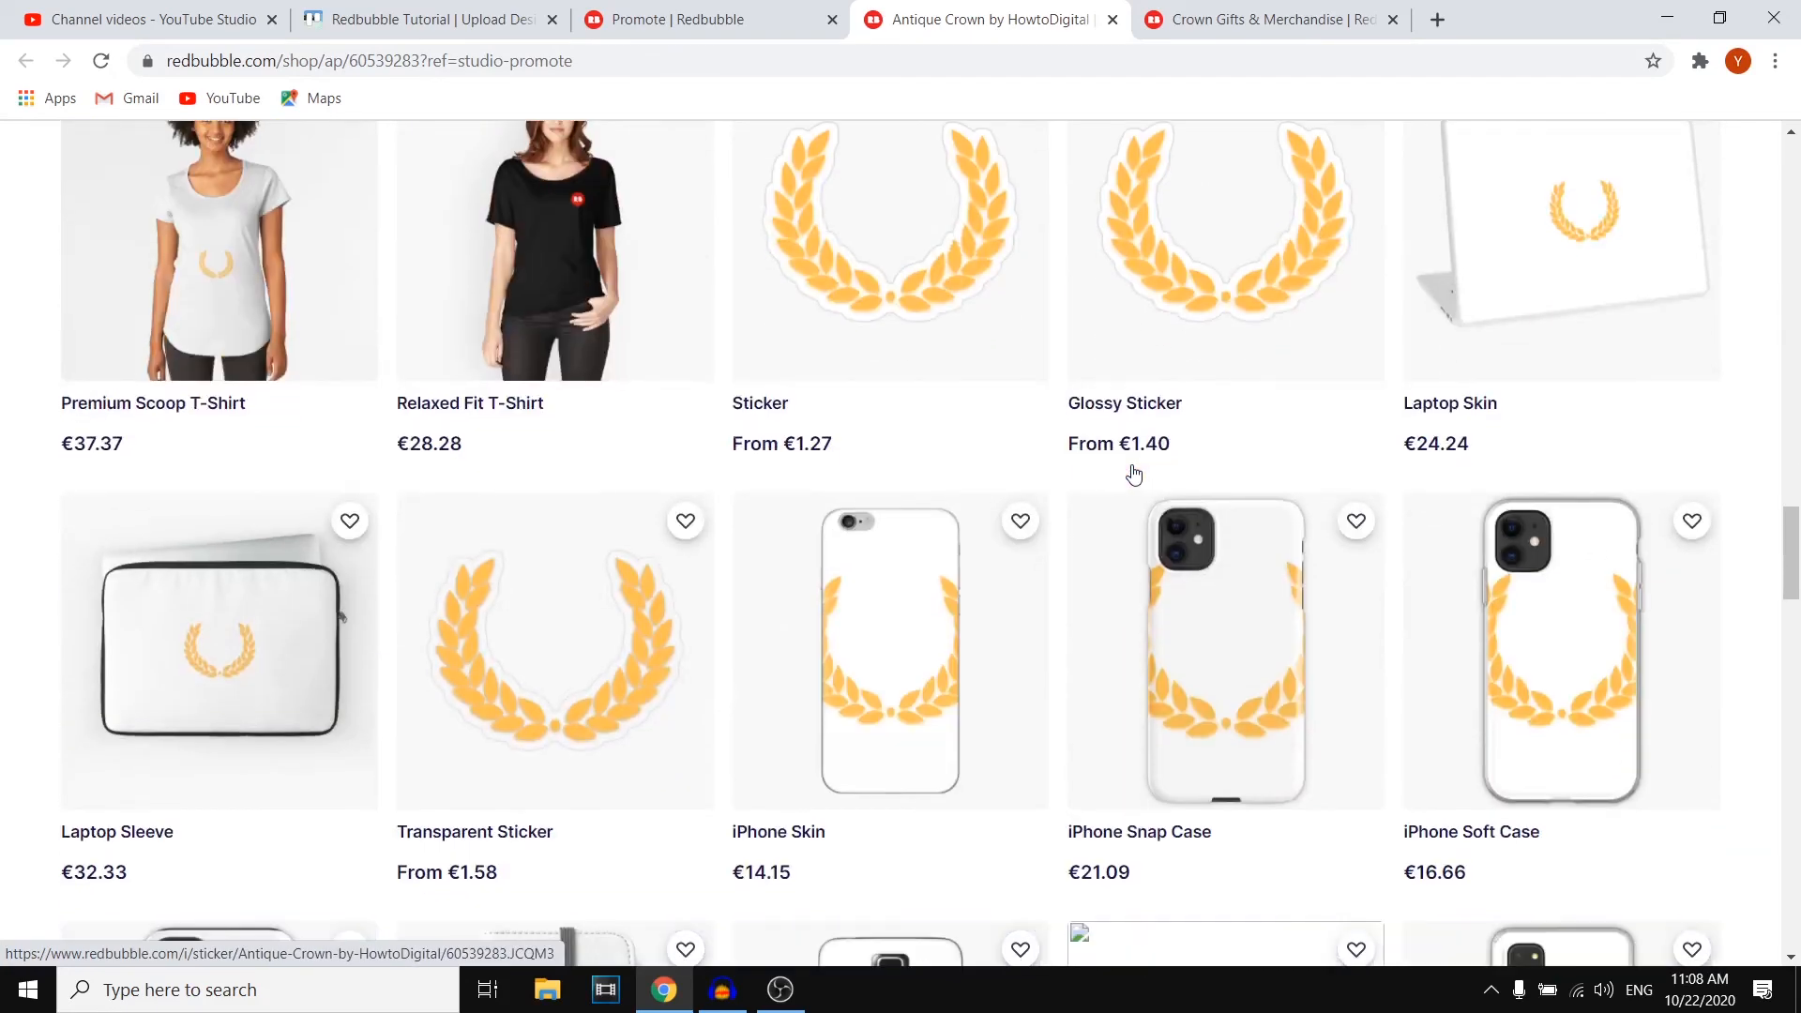
pyautogui.scroll(-8, 1138, 475)
pyautogui.scroll(-8, 1146, 562)
pyautogui.scroll(8, 1395, 536)
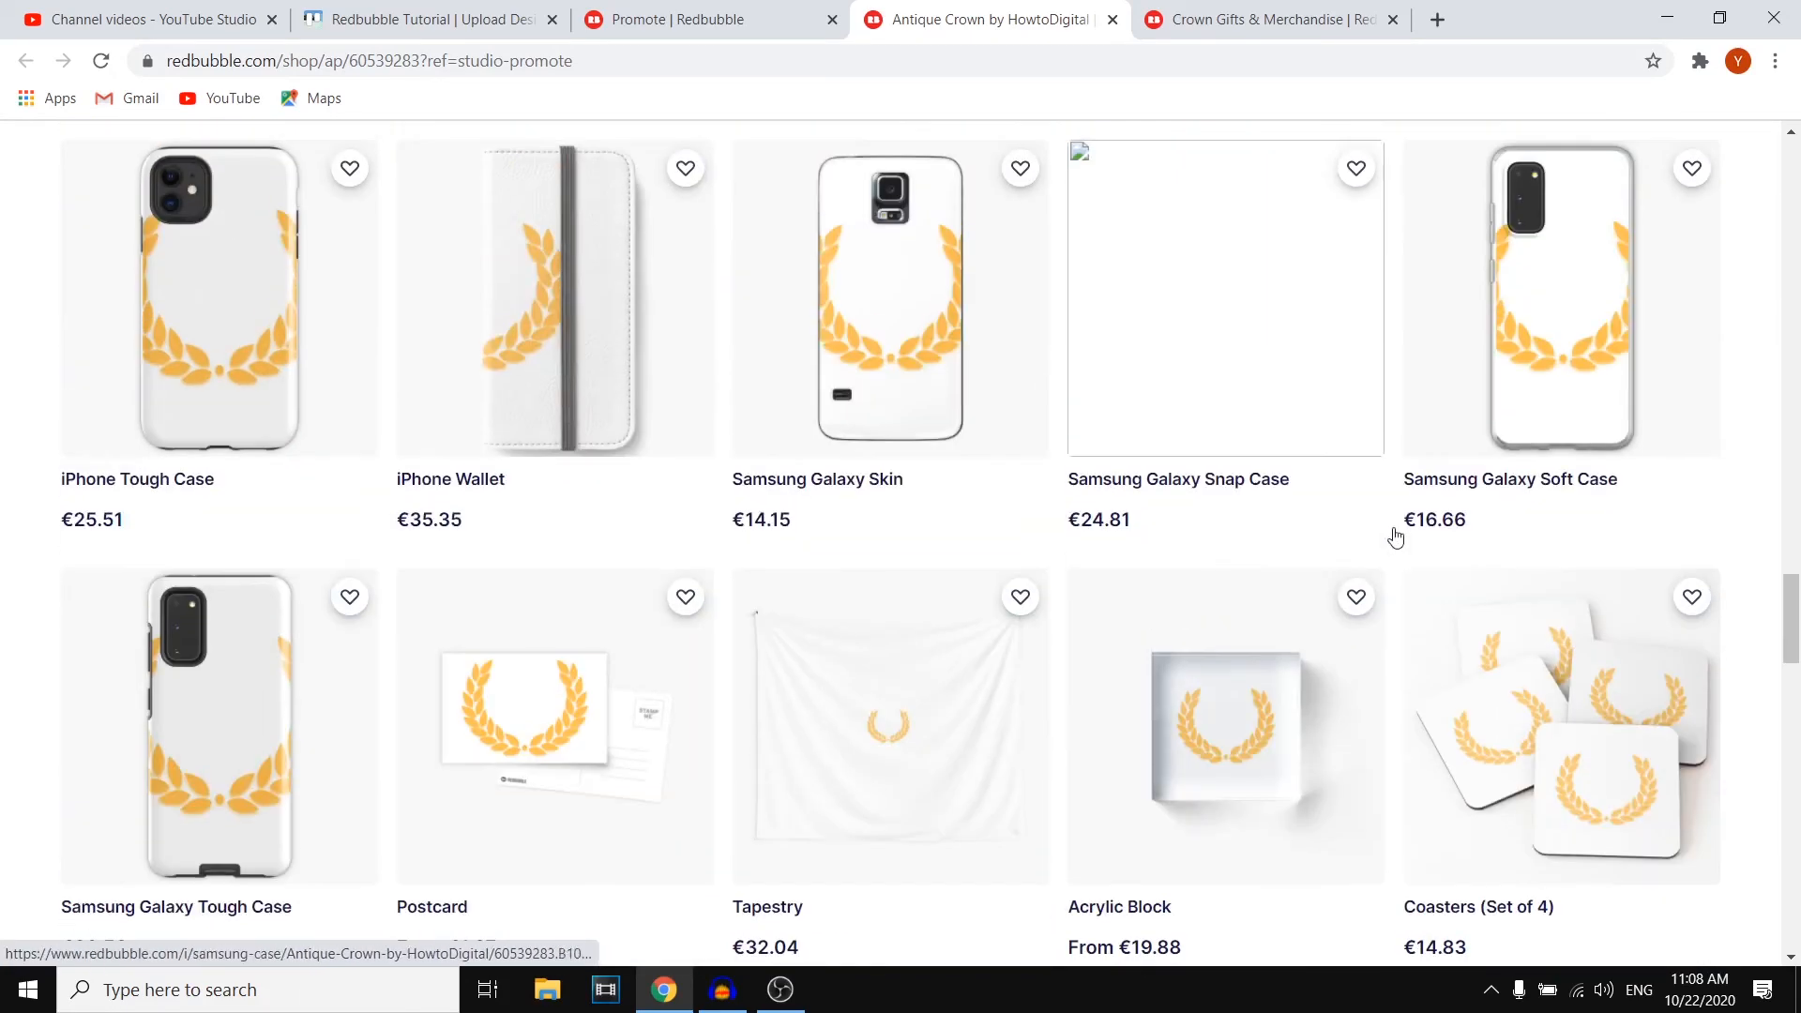
pyautogui.scroll(-15, 1396, 537)
pyautogui.scroll(-5, 1455, 519)
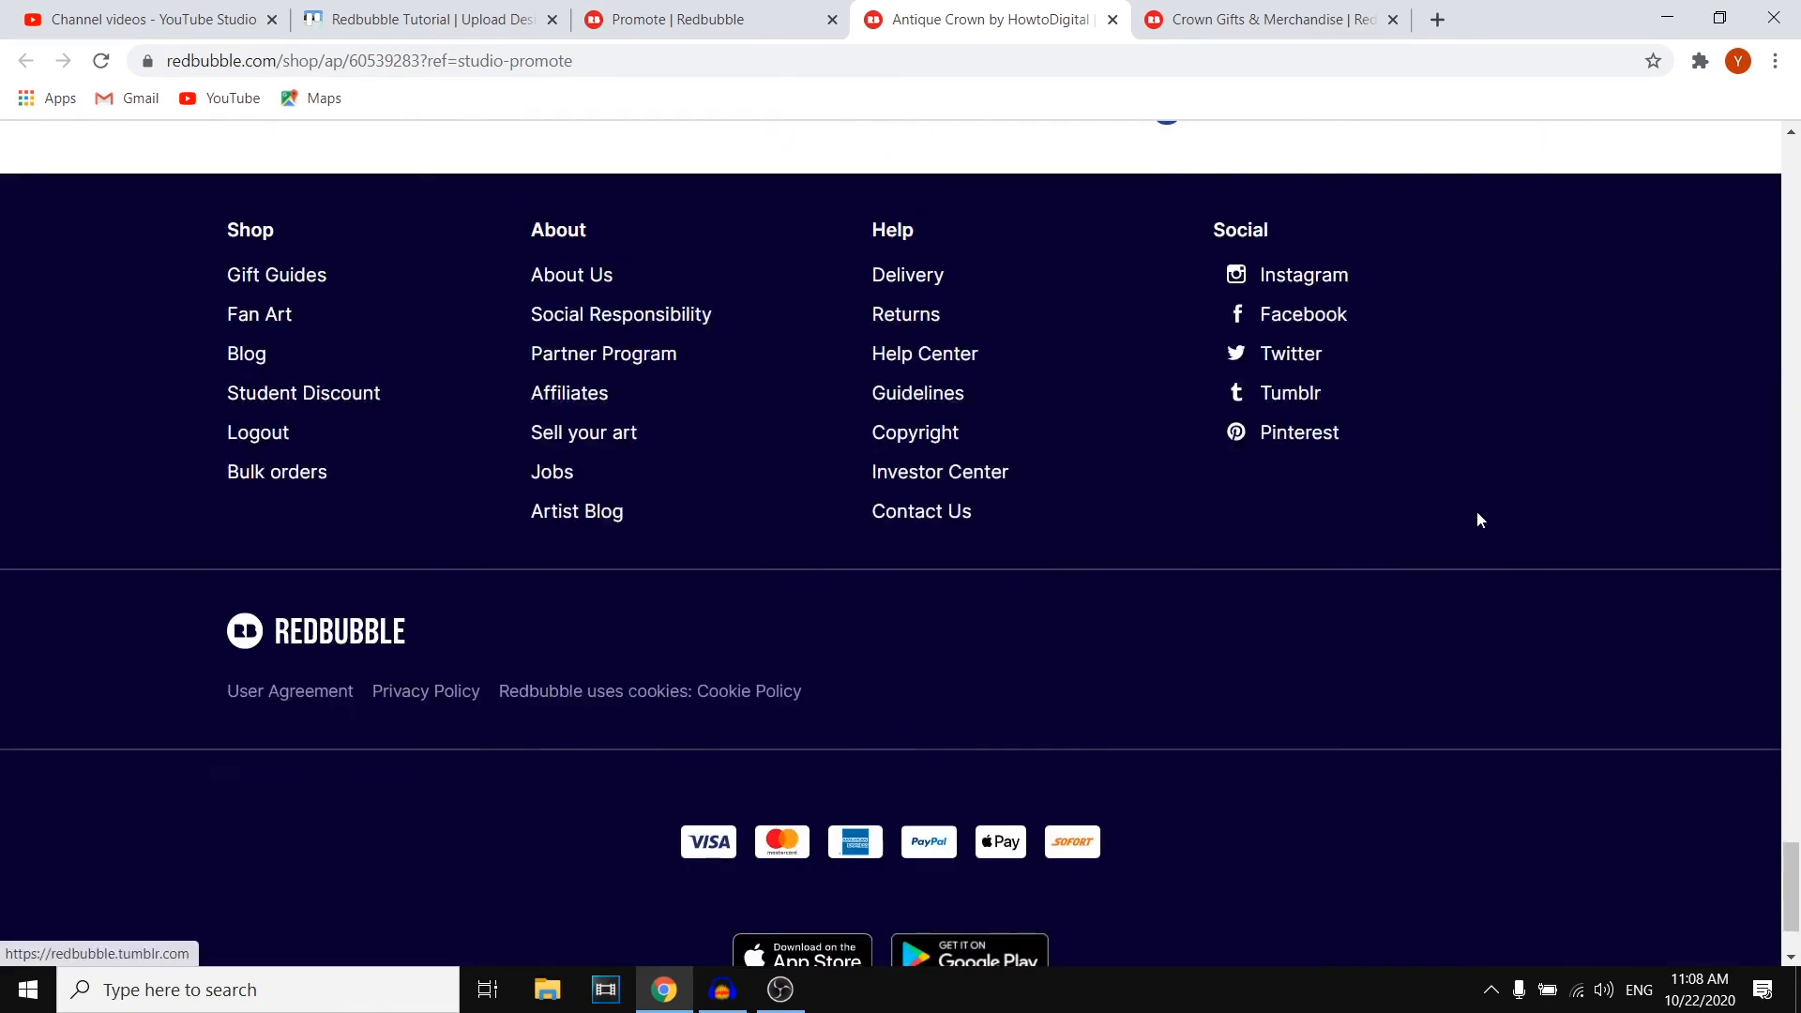
pyautogui.scroll(20, 1479, 524)
pyautogui.scroll(-3, 1266, 516)
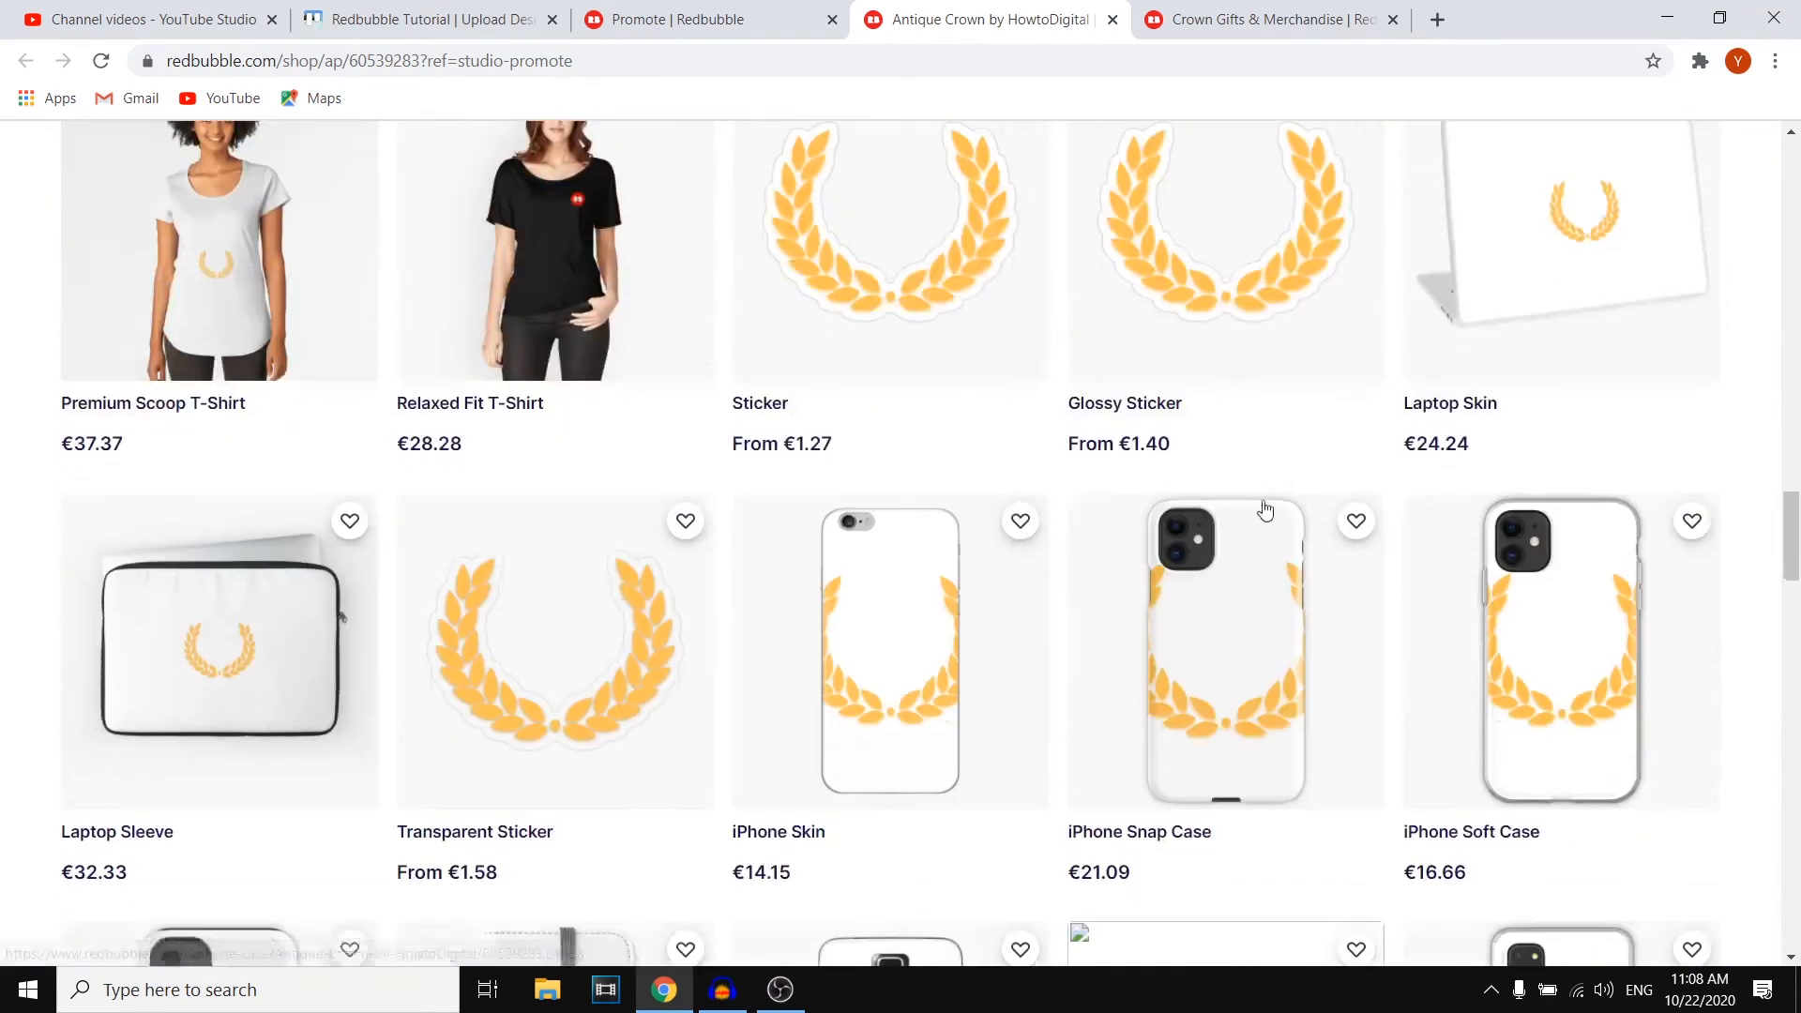
# Open the Zipped Hoodie from the Antique Crown listing and examine its product page
pyautogui.scroll(15, 800, 522)
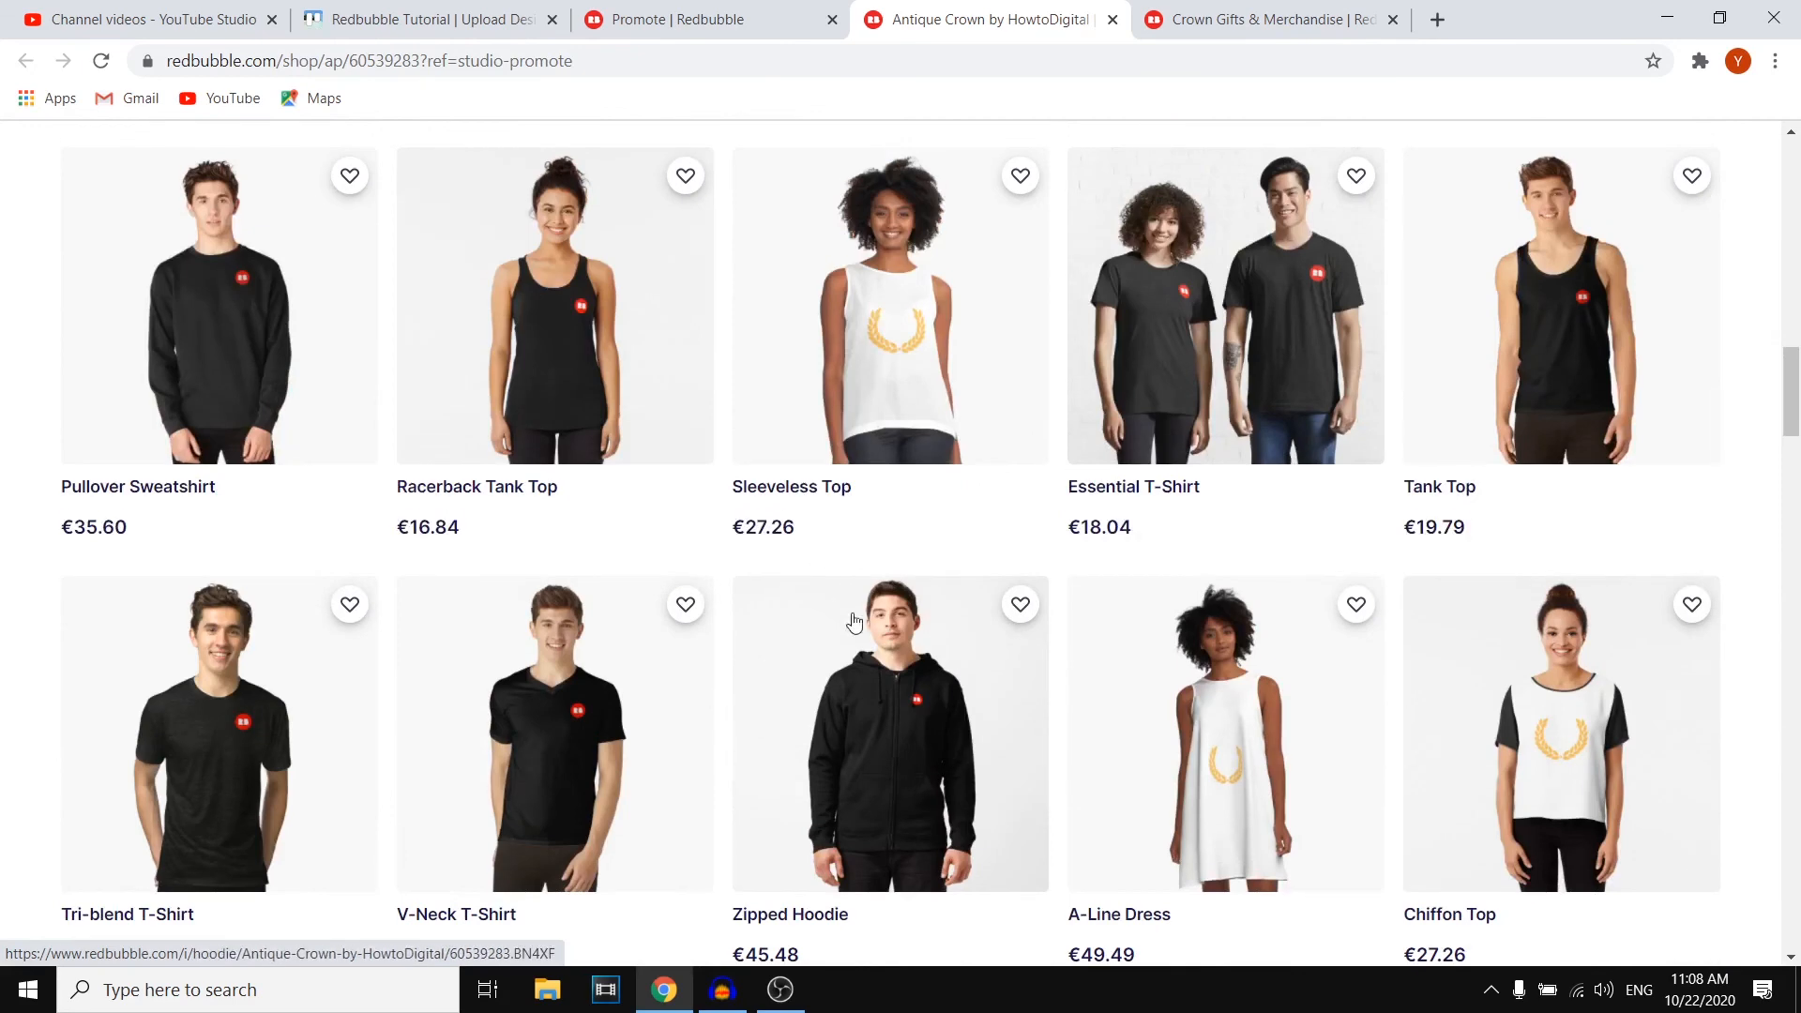
pyautogui.scroll(-2, 807, 713)
pyautogui.click(891, 571)
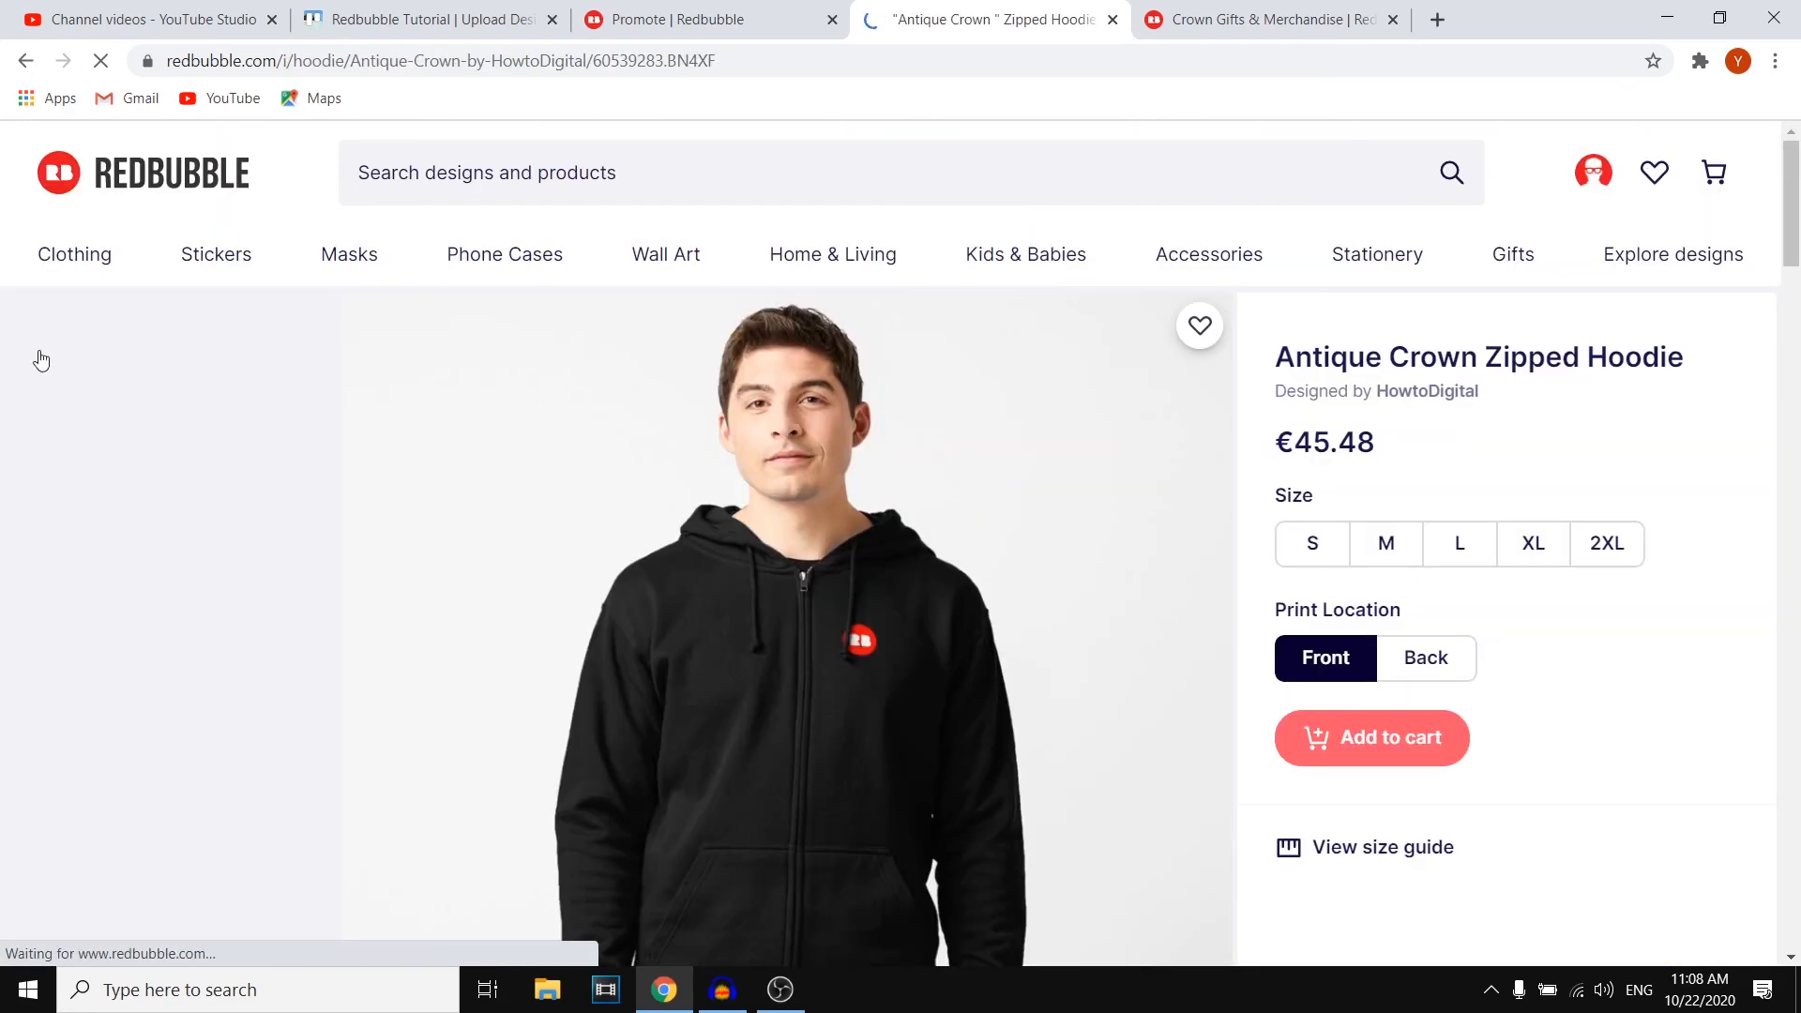
pyautogui.scroll(-5, 917, 478)
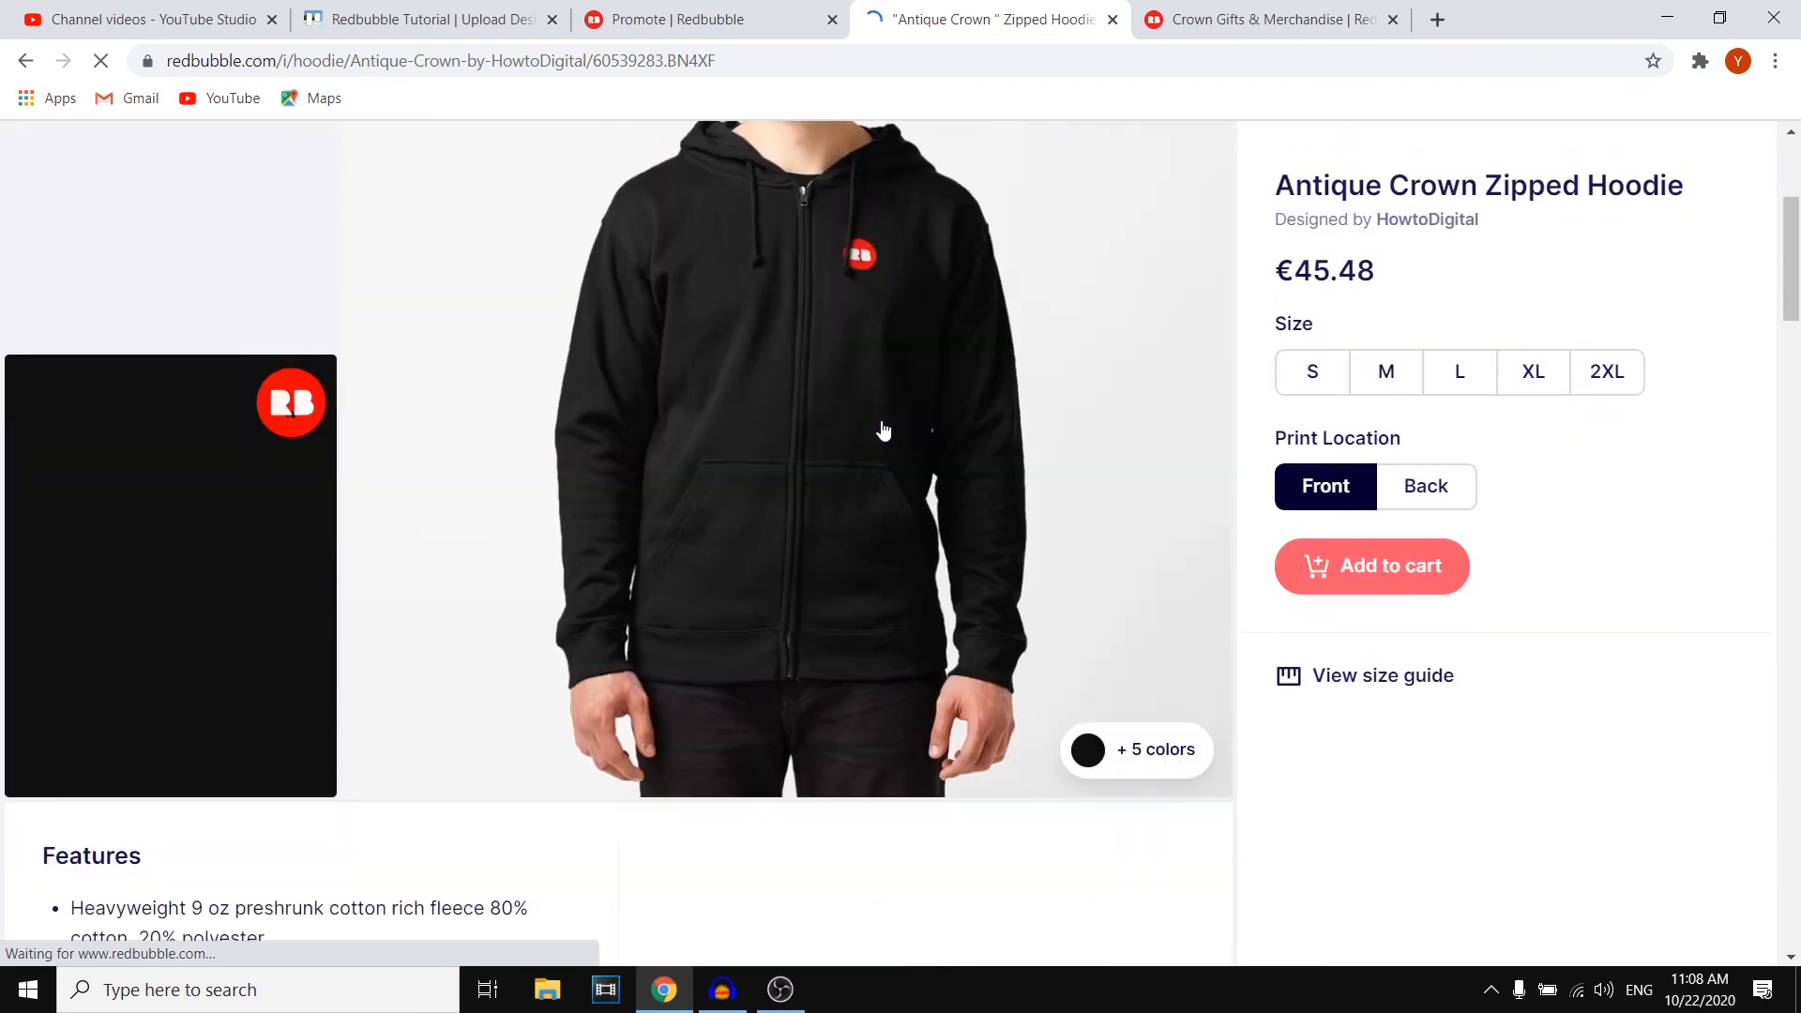
pyautogui.scroll(2, 825, 307)
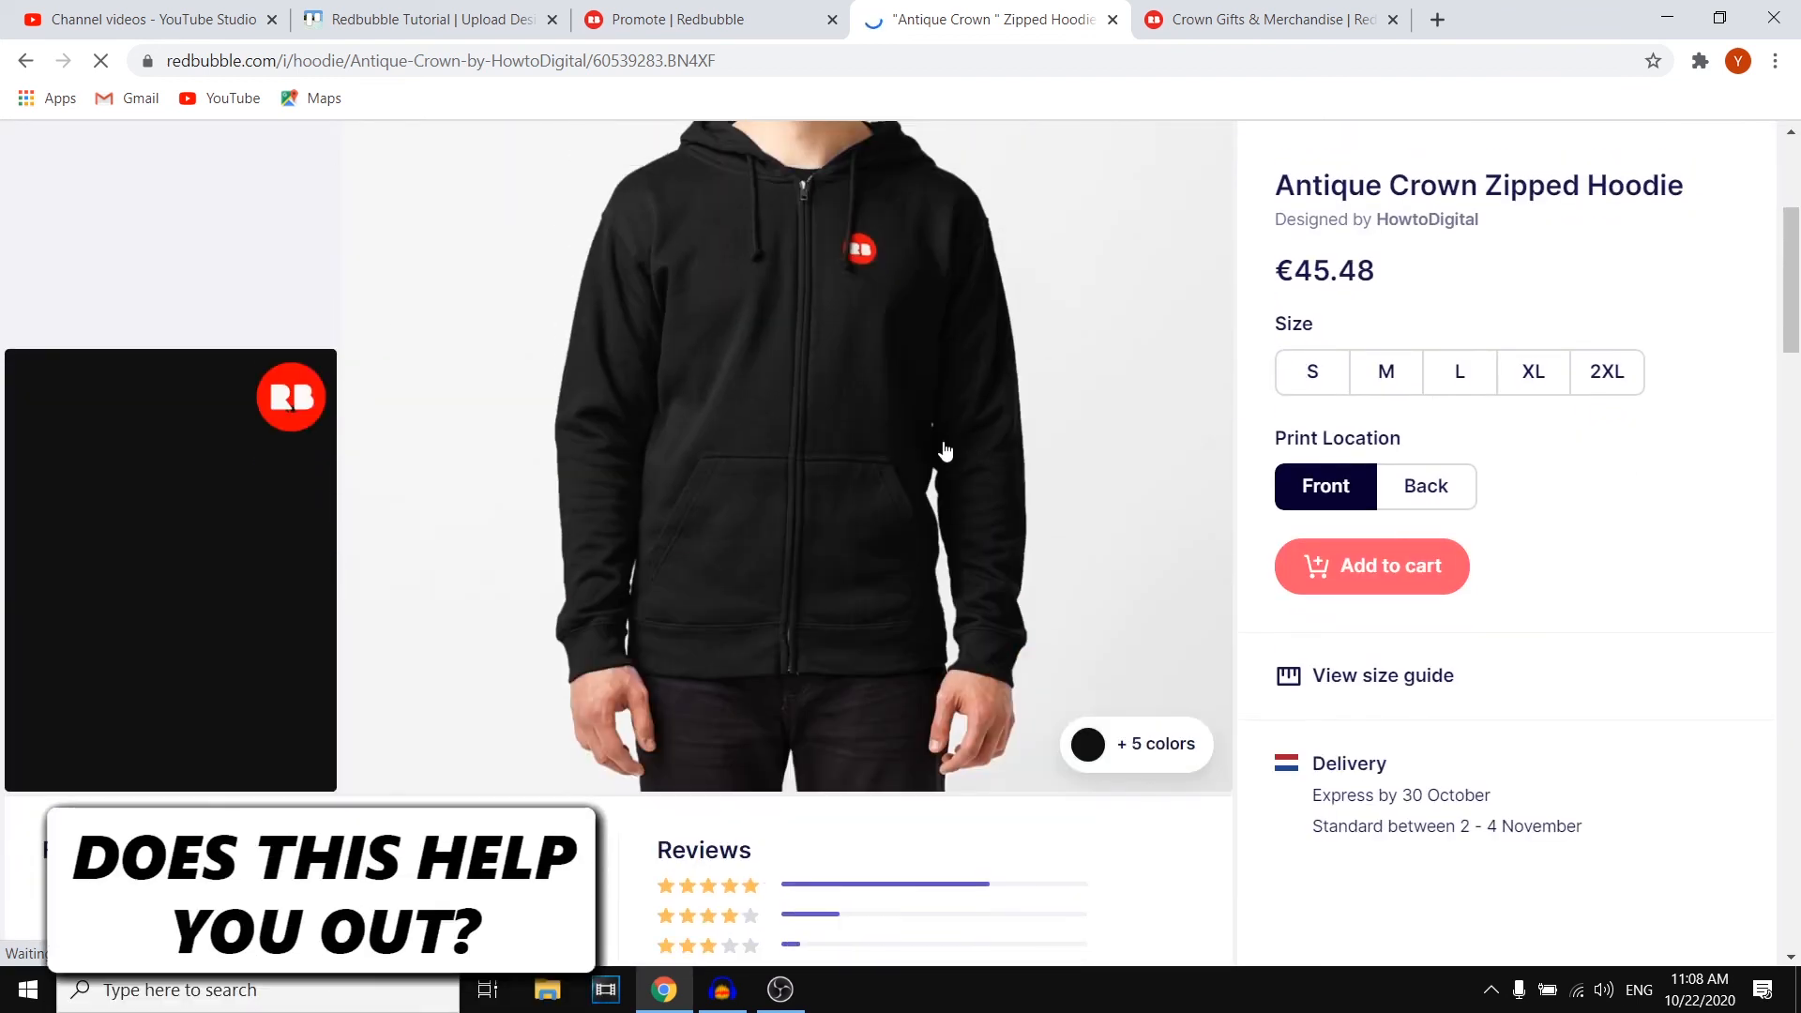
pyautogui.scroll(4, 1680, 603)
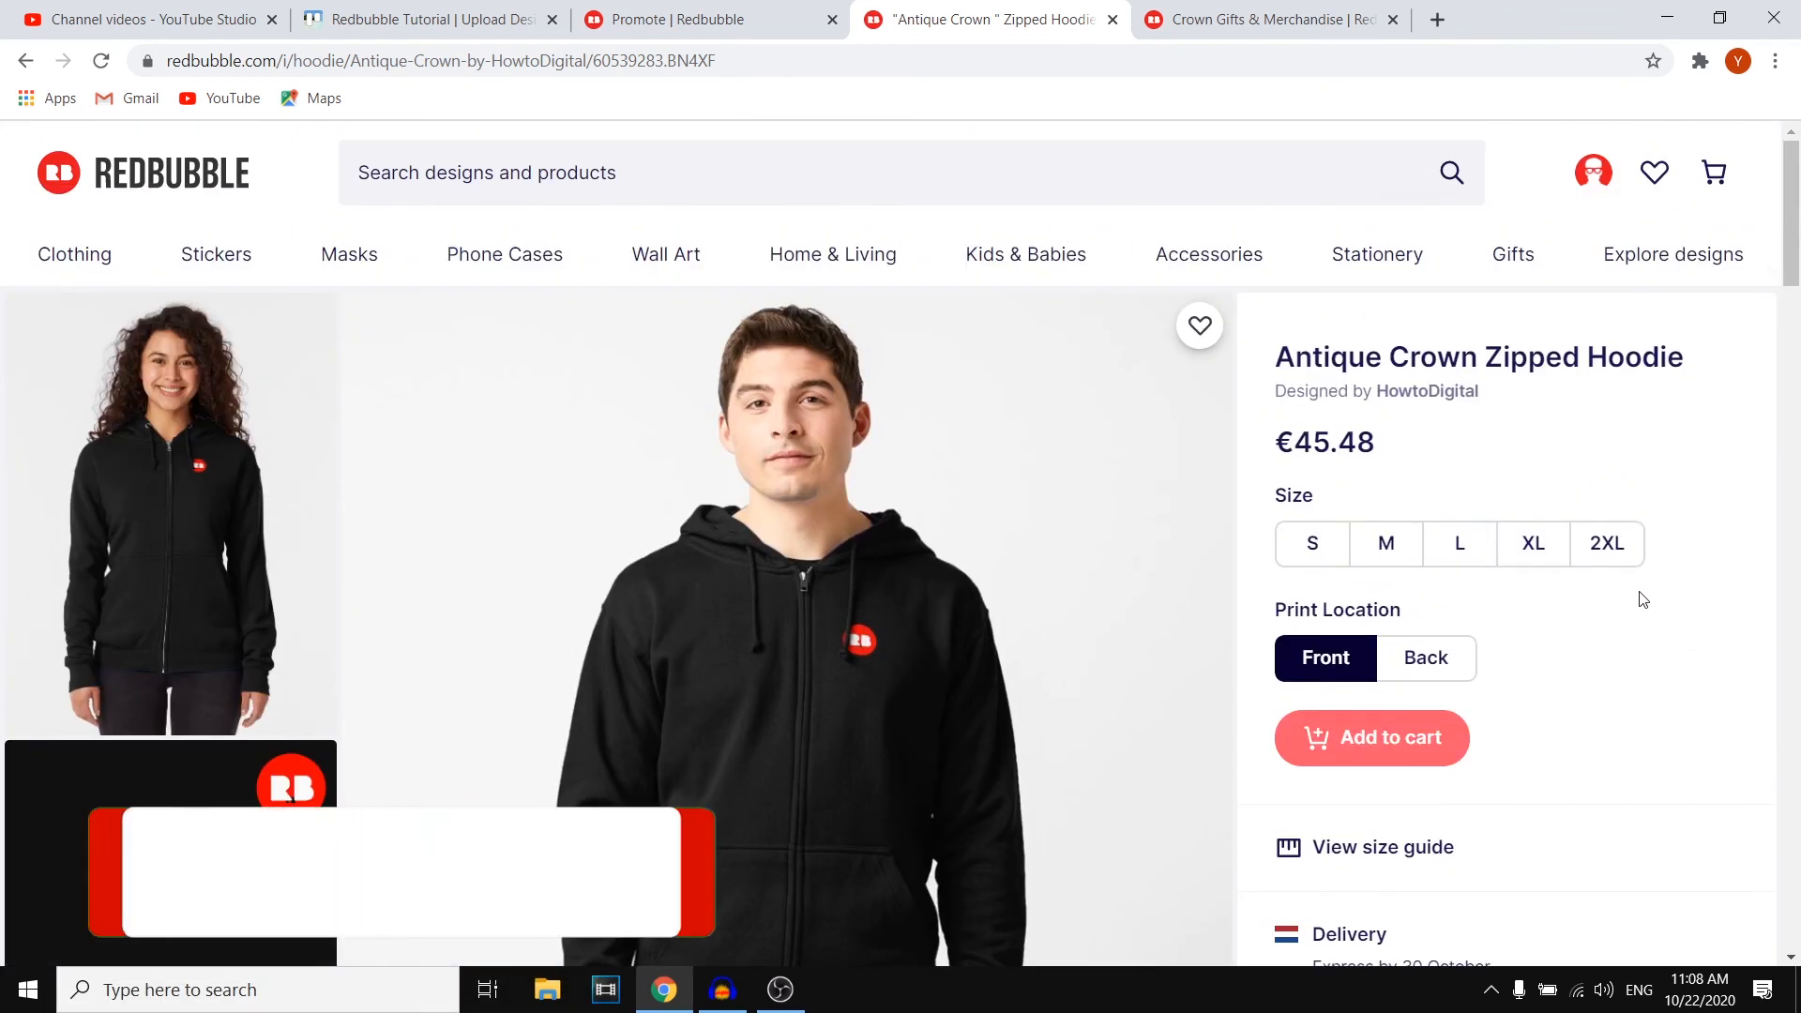
# Return to the Antique Crown sharing page and look over its product images
pyautogui.click(677, 19)
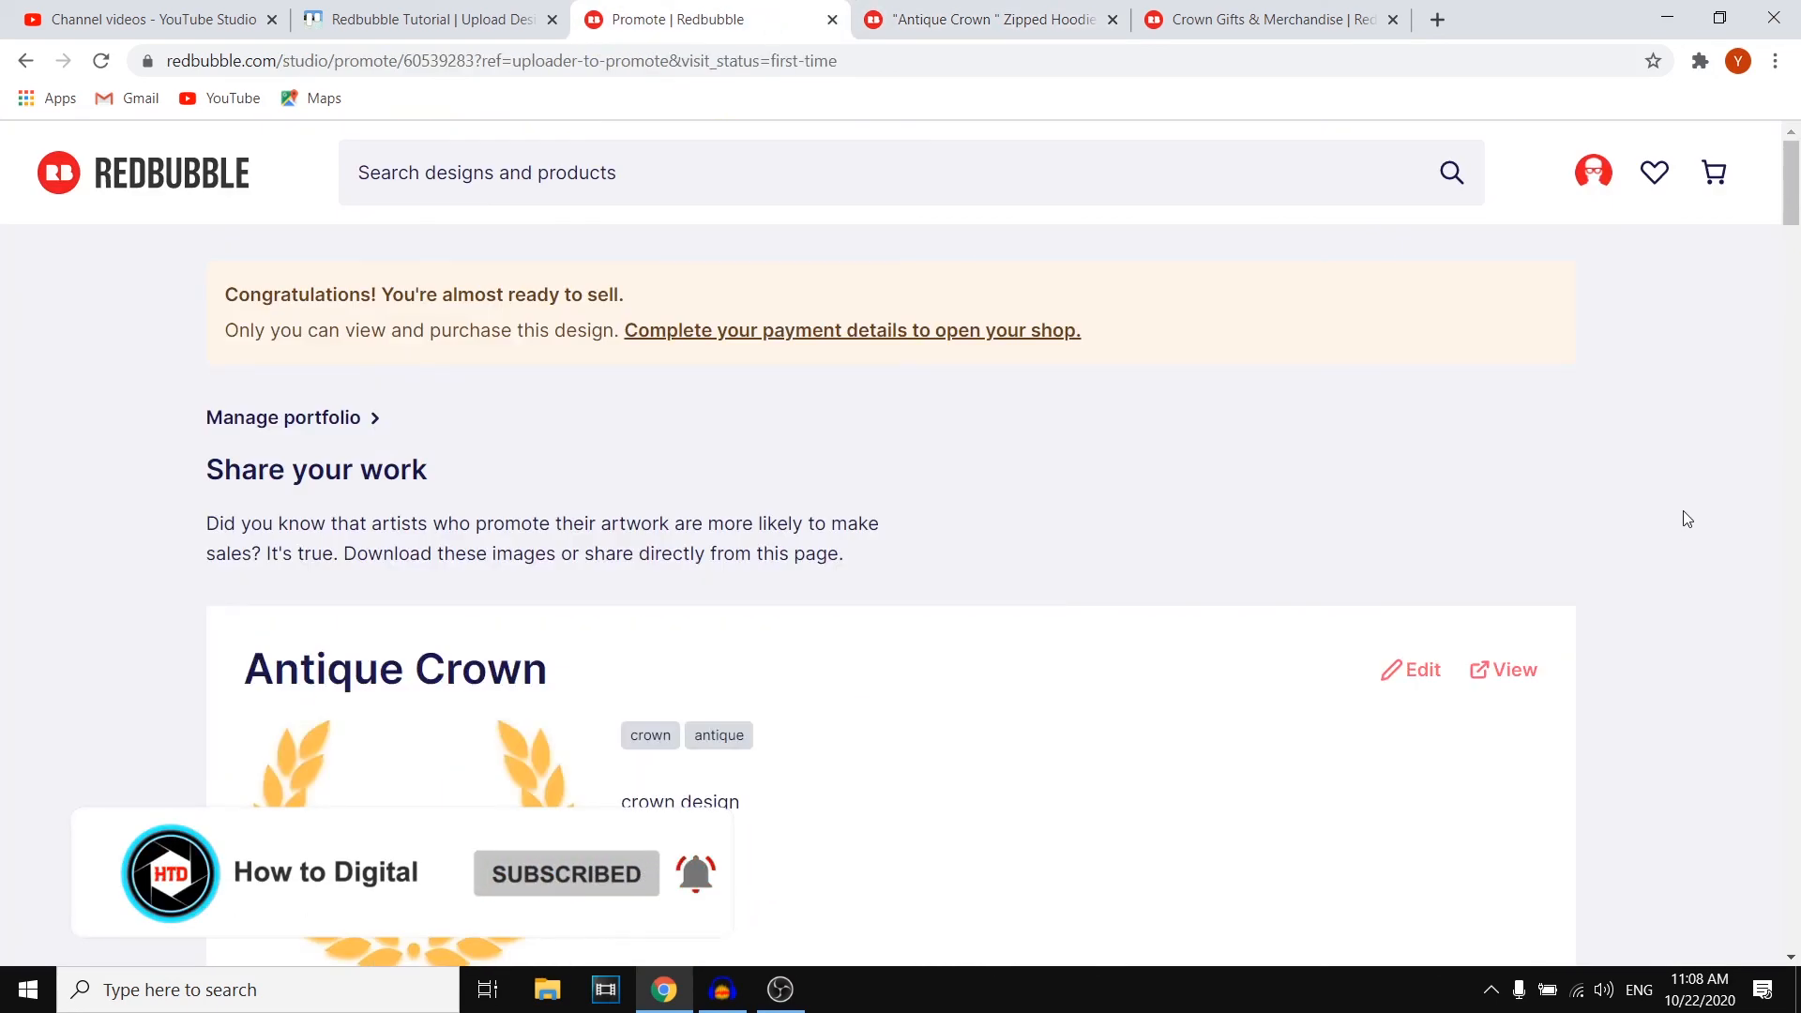
pyautogui.scroll(-5, 1693, 511)
pyautogui.scroll(-2, 1699, 500)
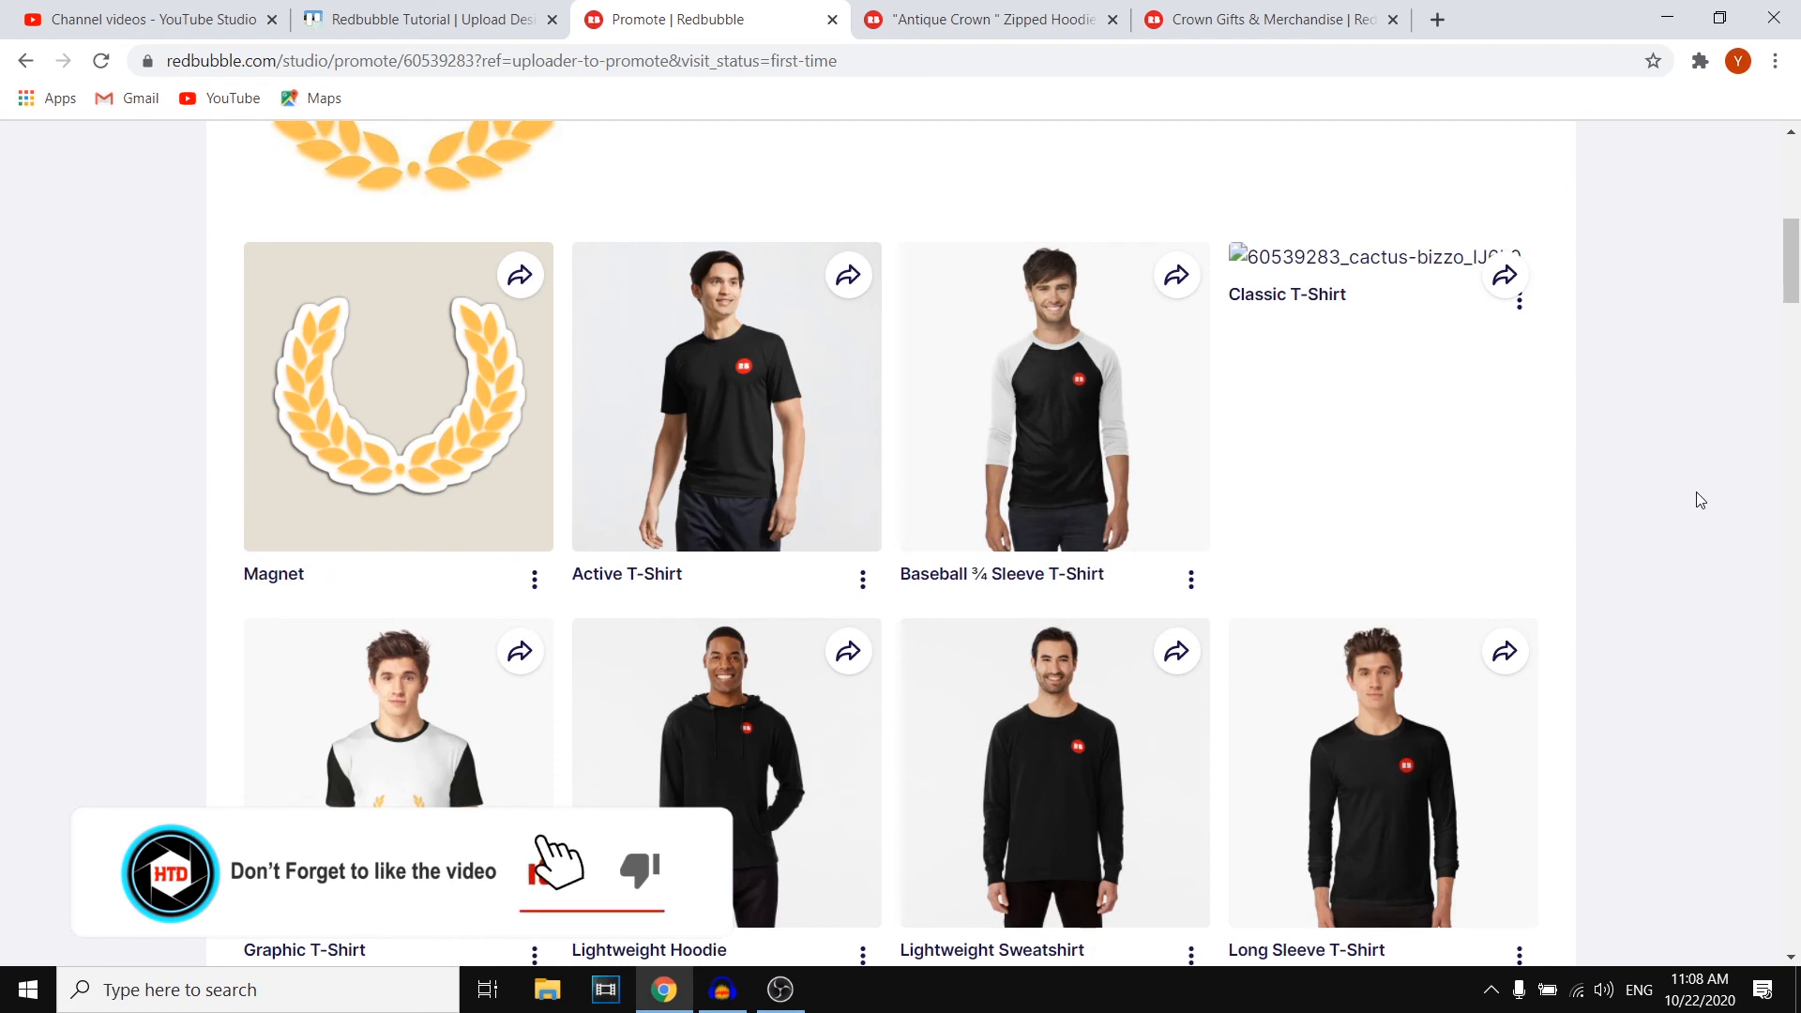